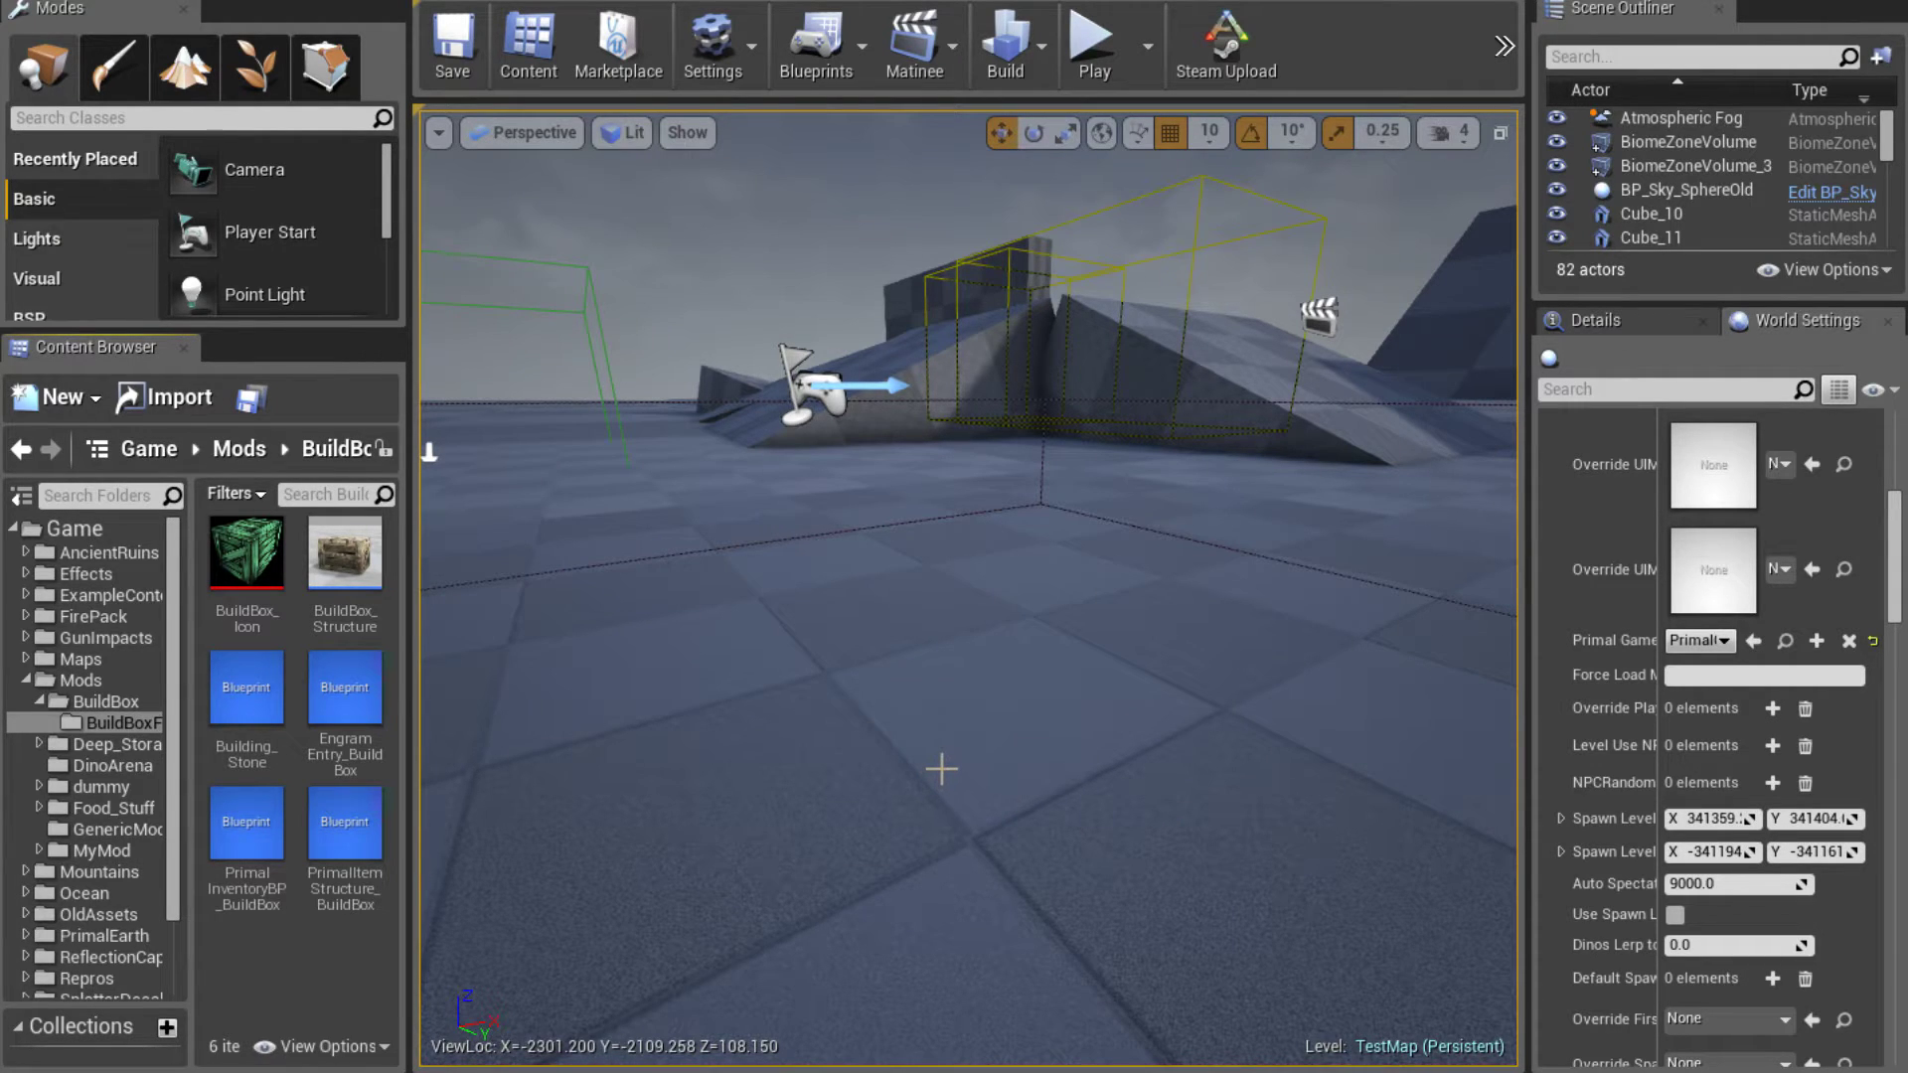
# Search the entire Game folder in the content browser for Thatch assets
pyautogui.moveTo(333, 801)
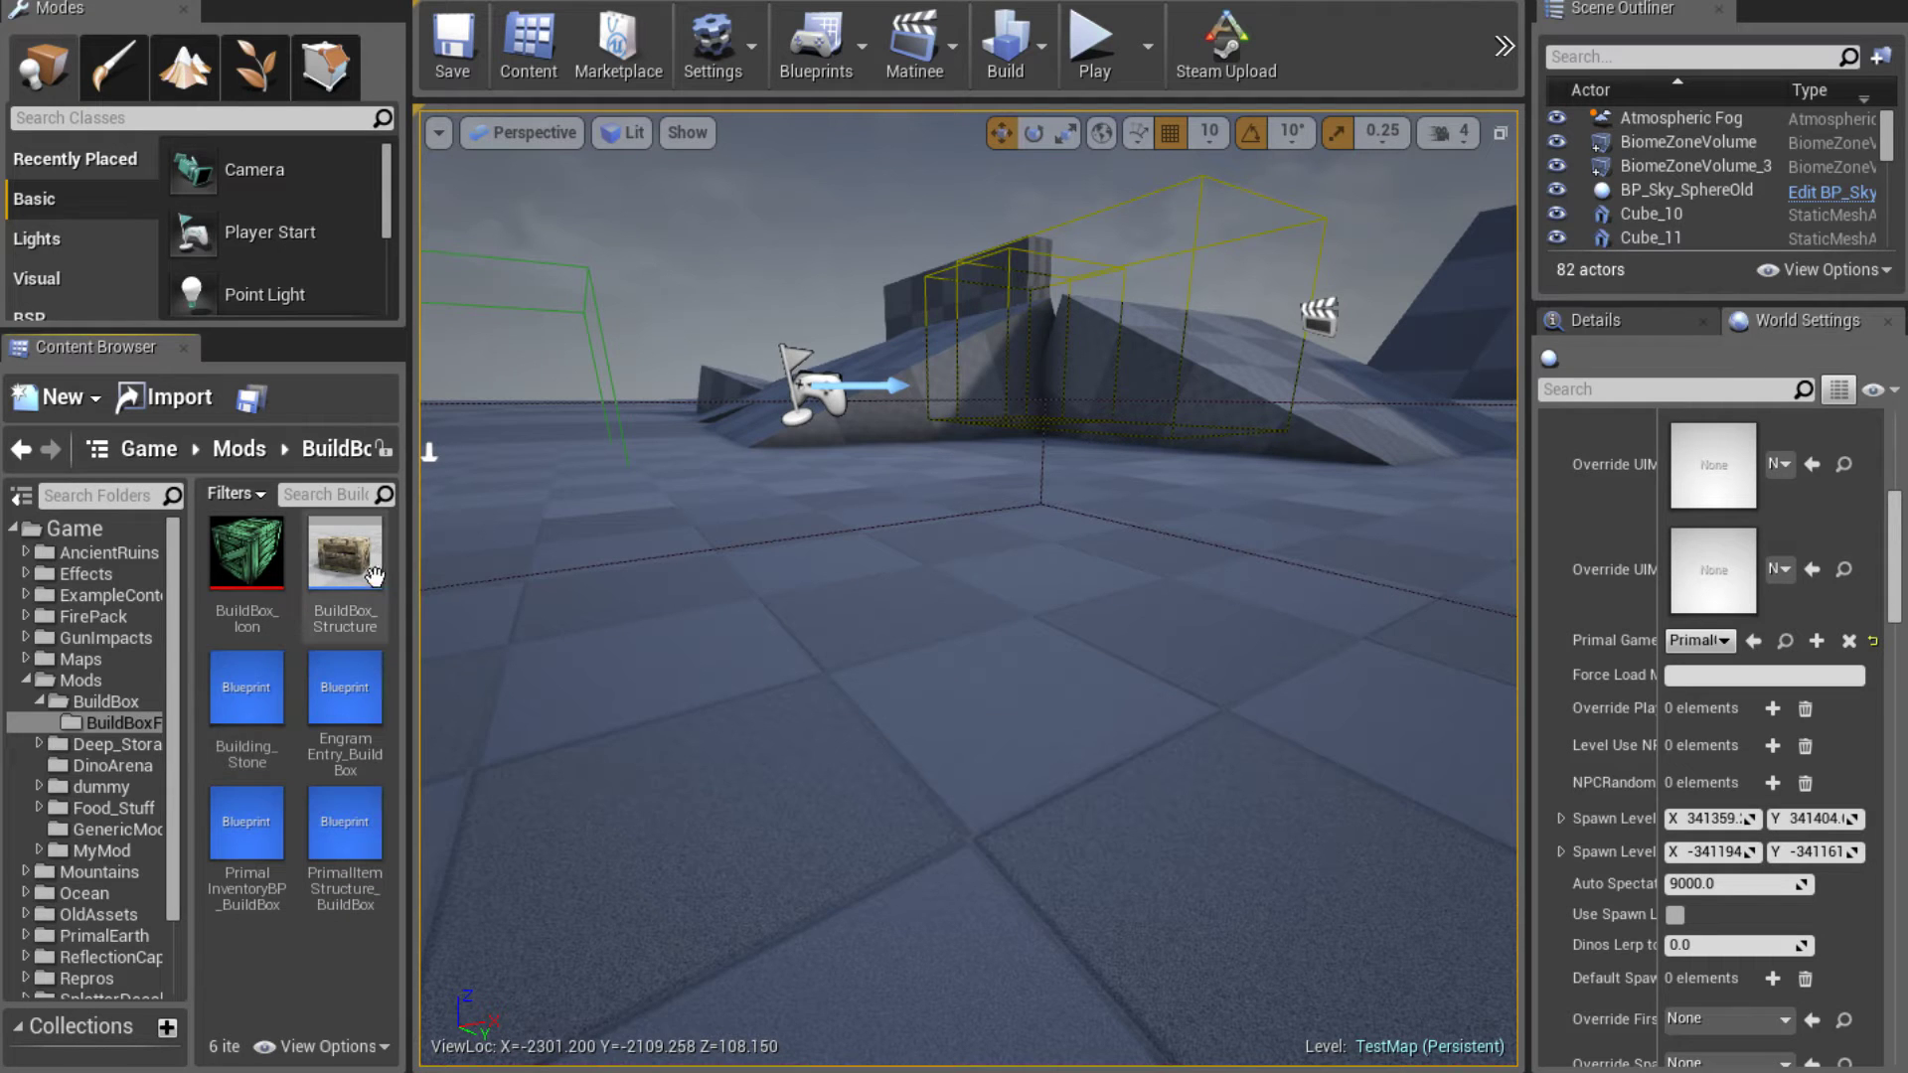
pyautogui.moveTo(376, 753)
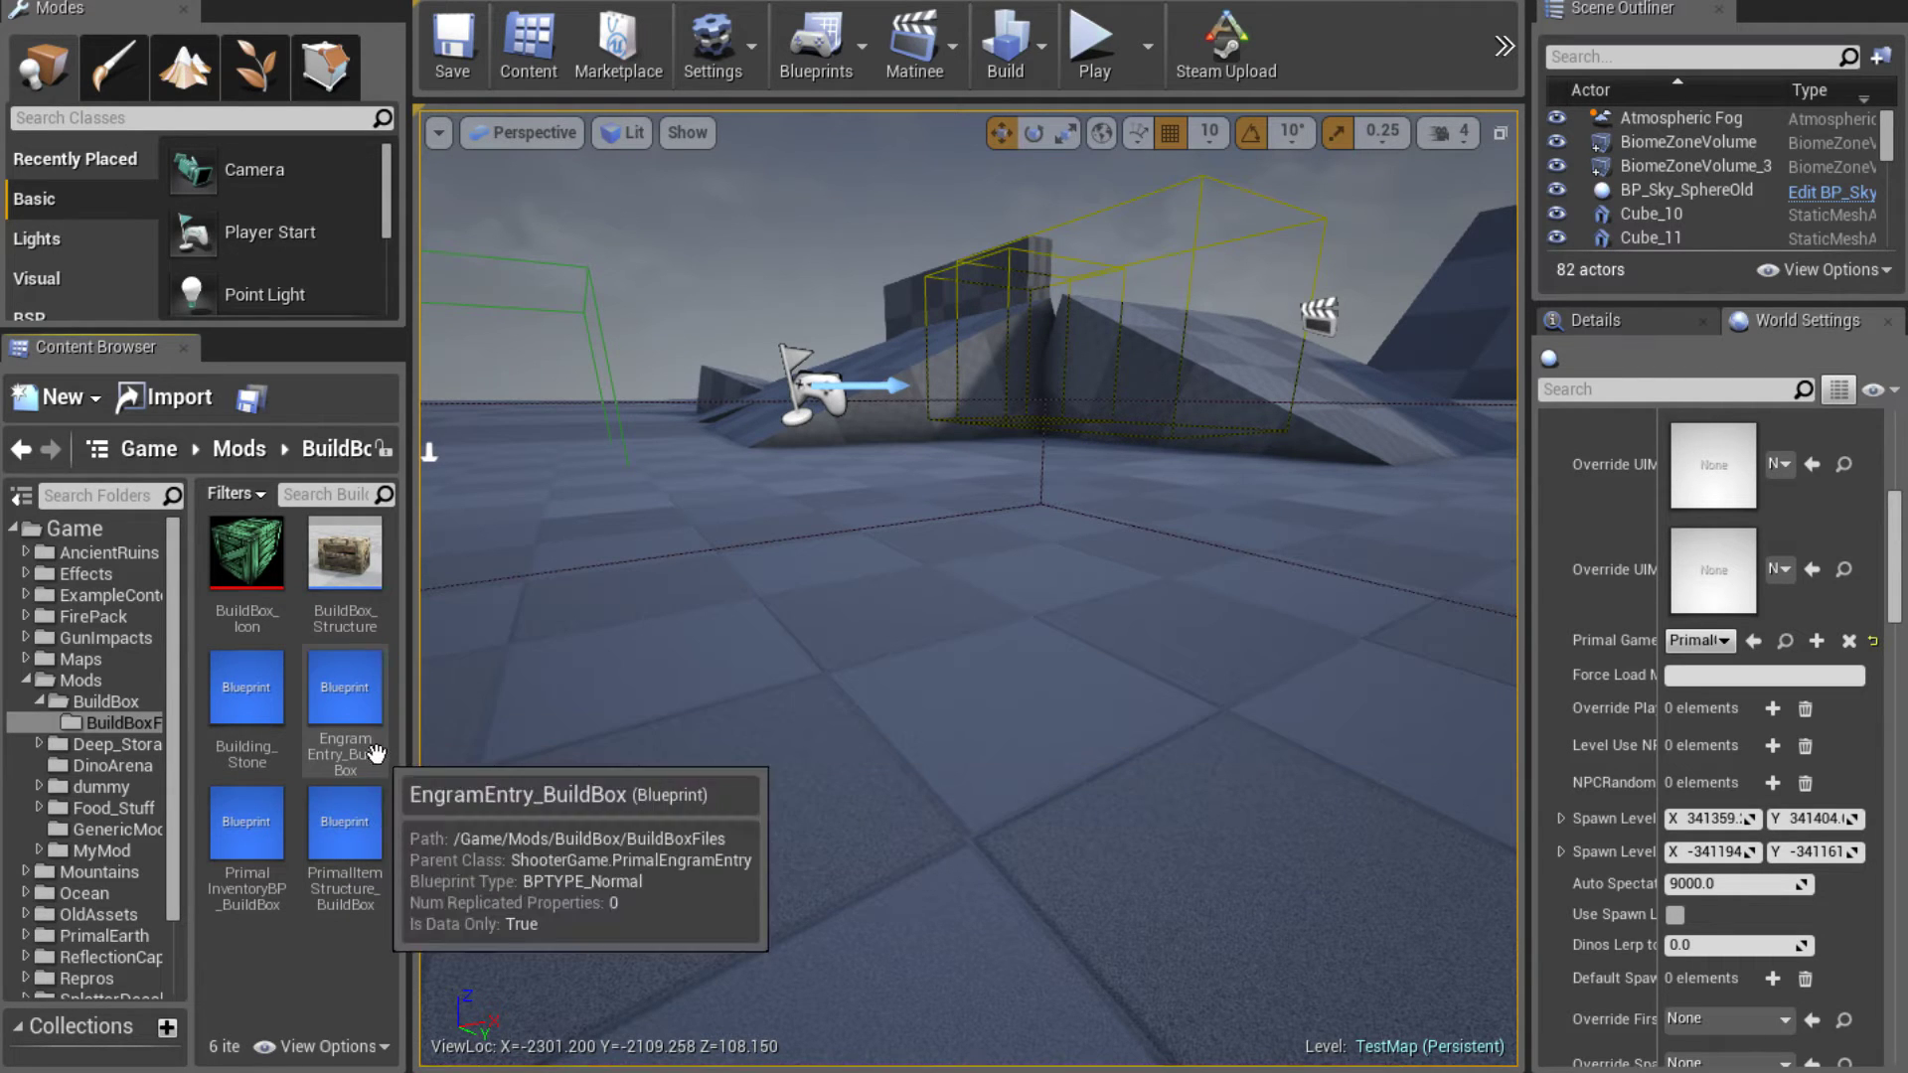
pyautogui.moveTo(239, 708)
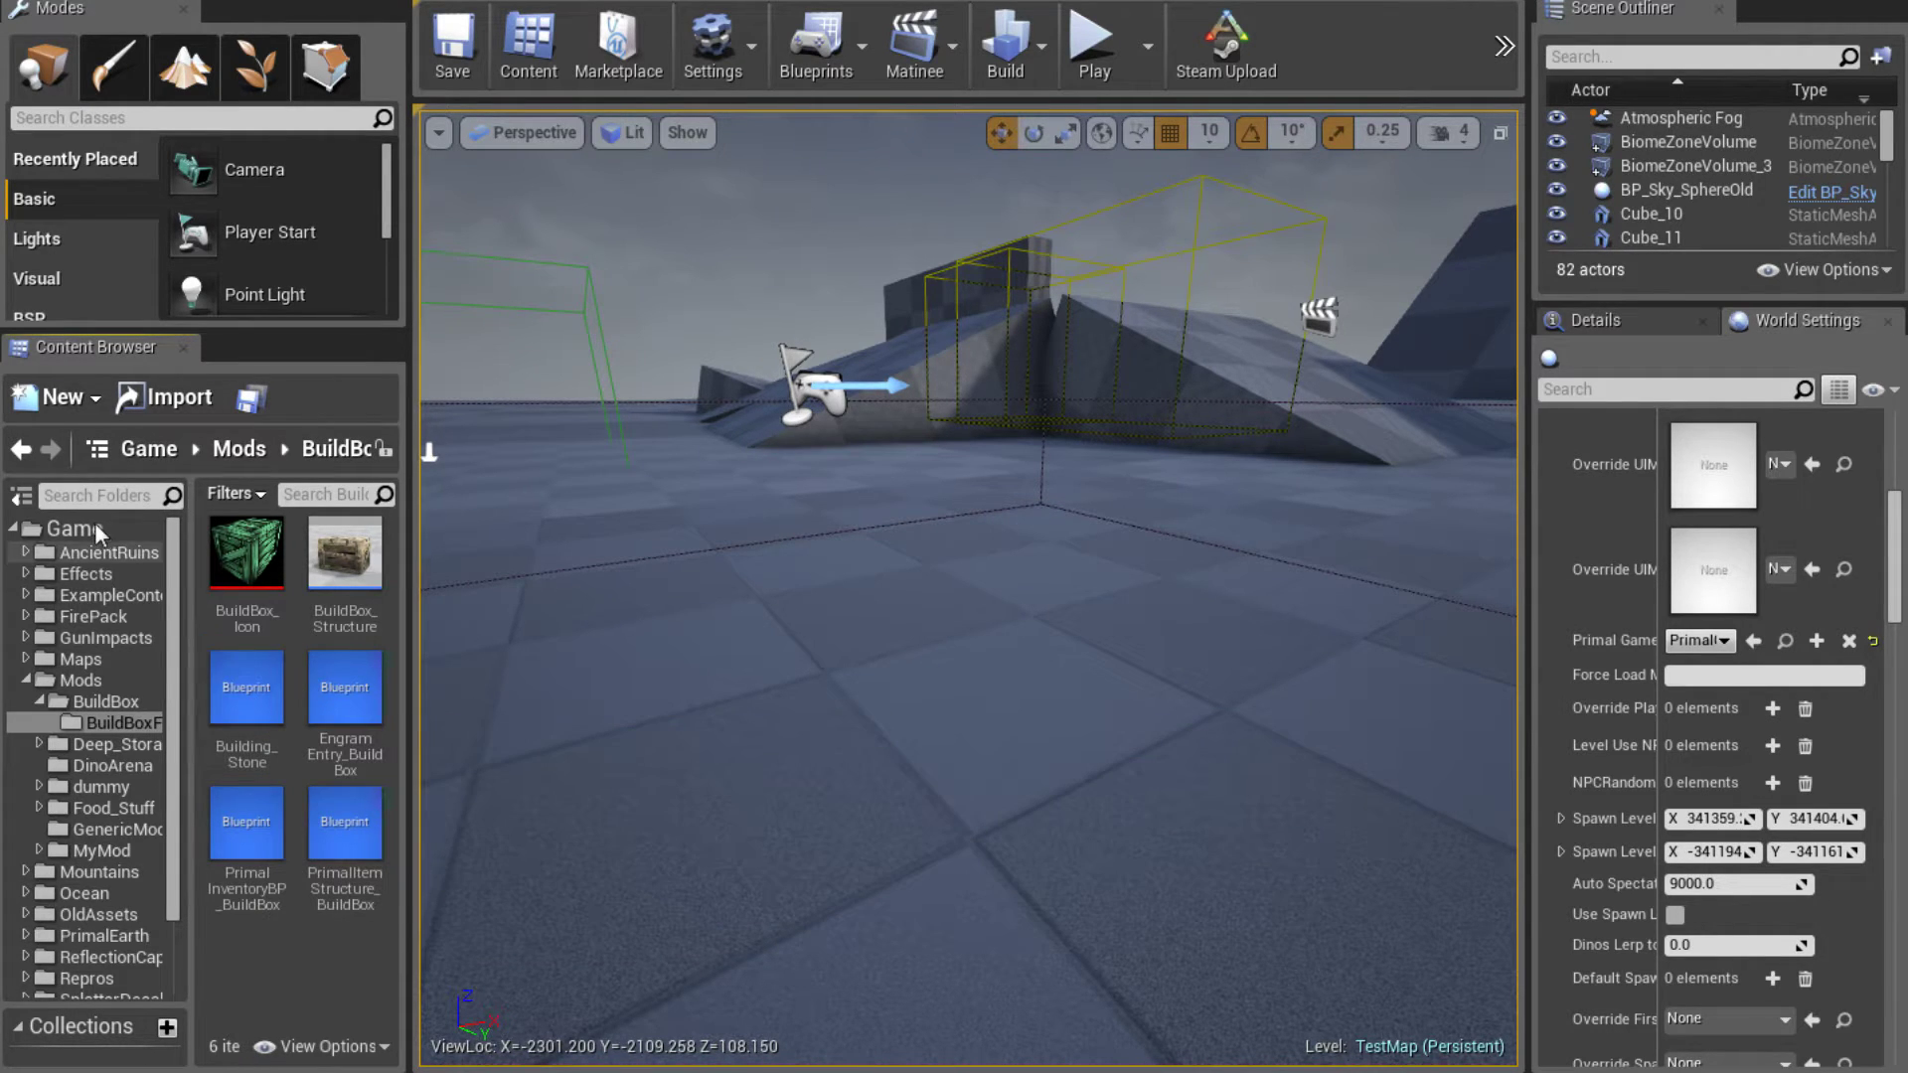
pyautogui.click(212, 541)
pyautogui.click(330, 494)
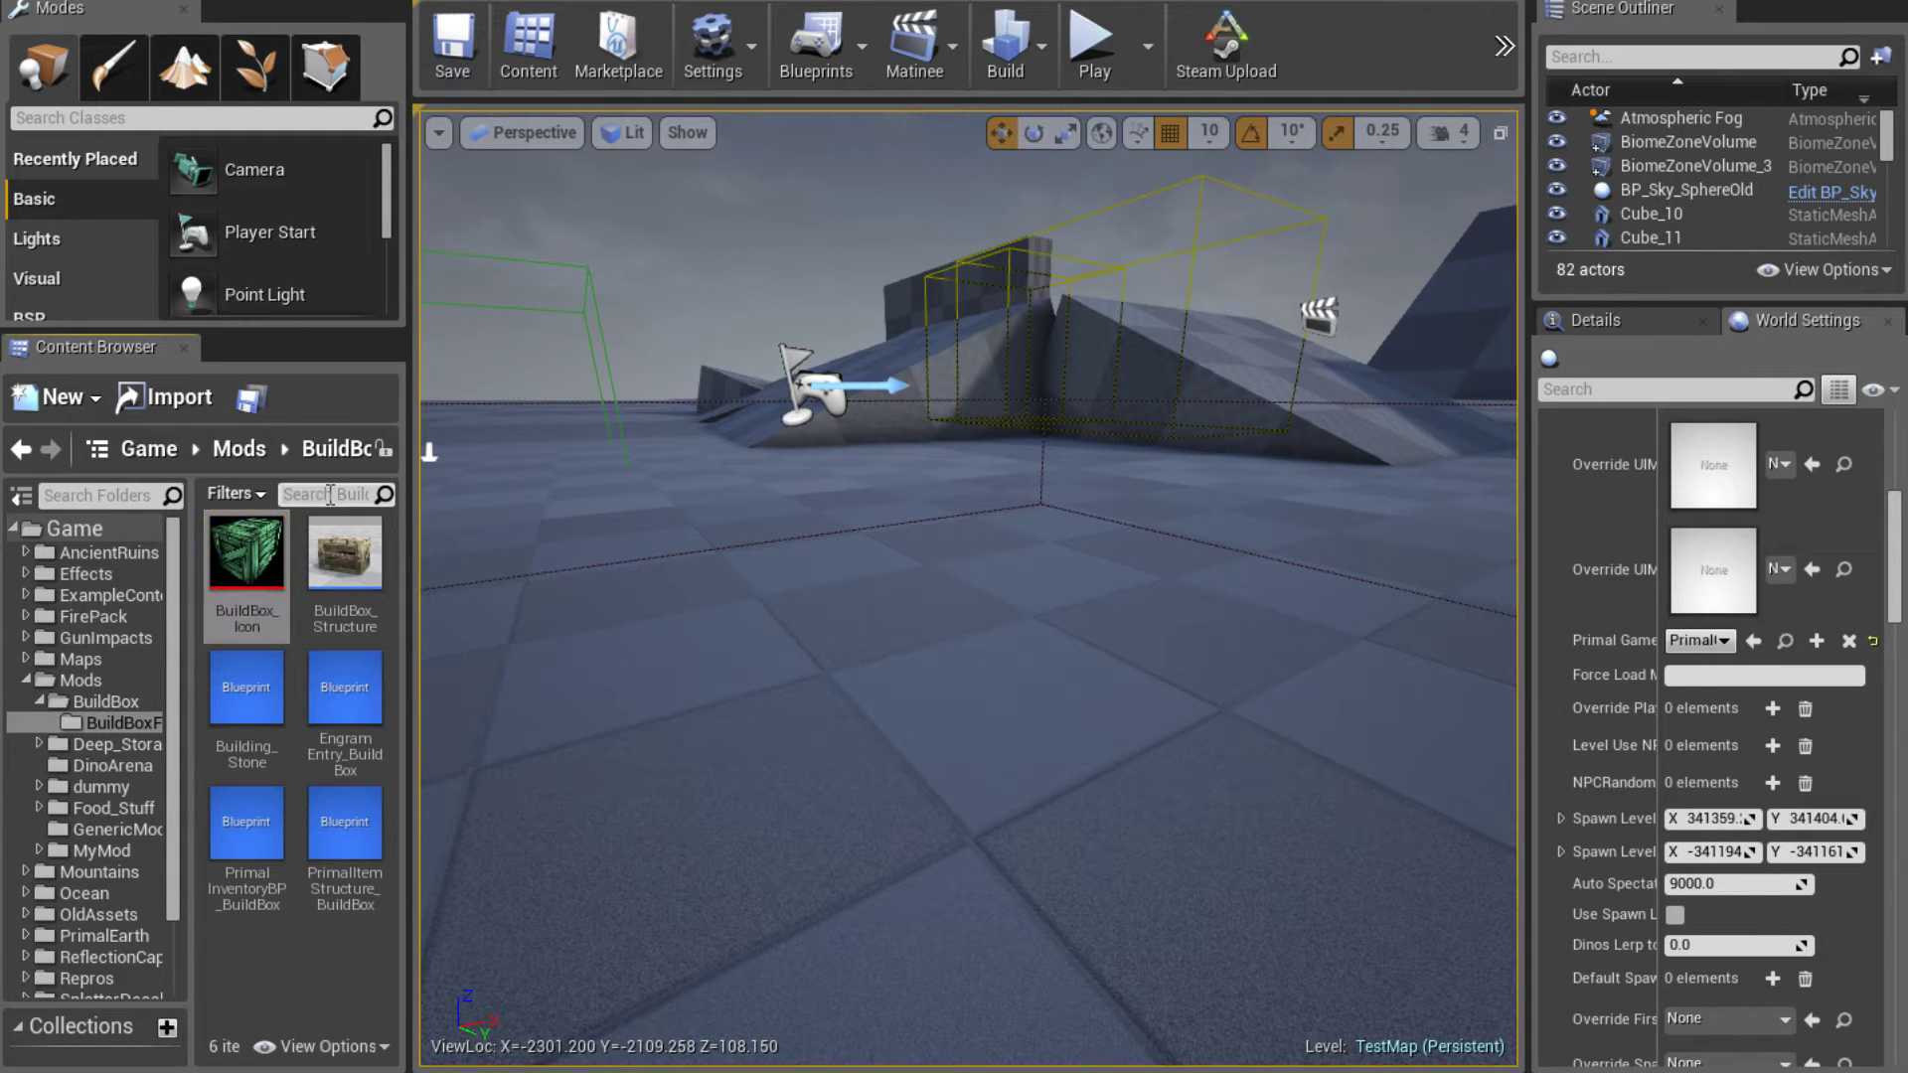
pyautogui.write('That')
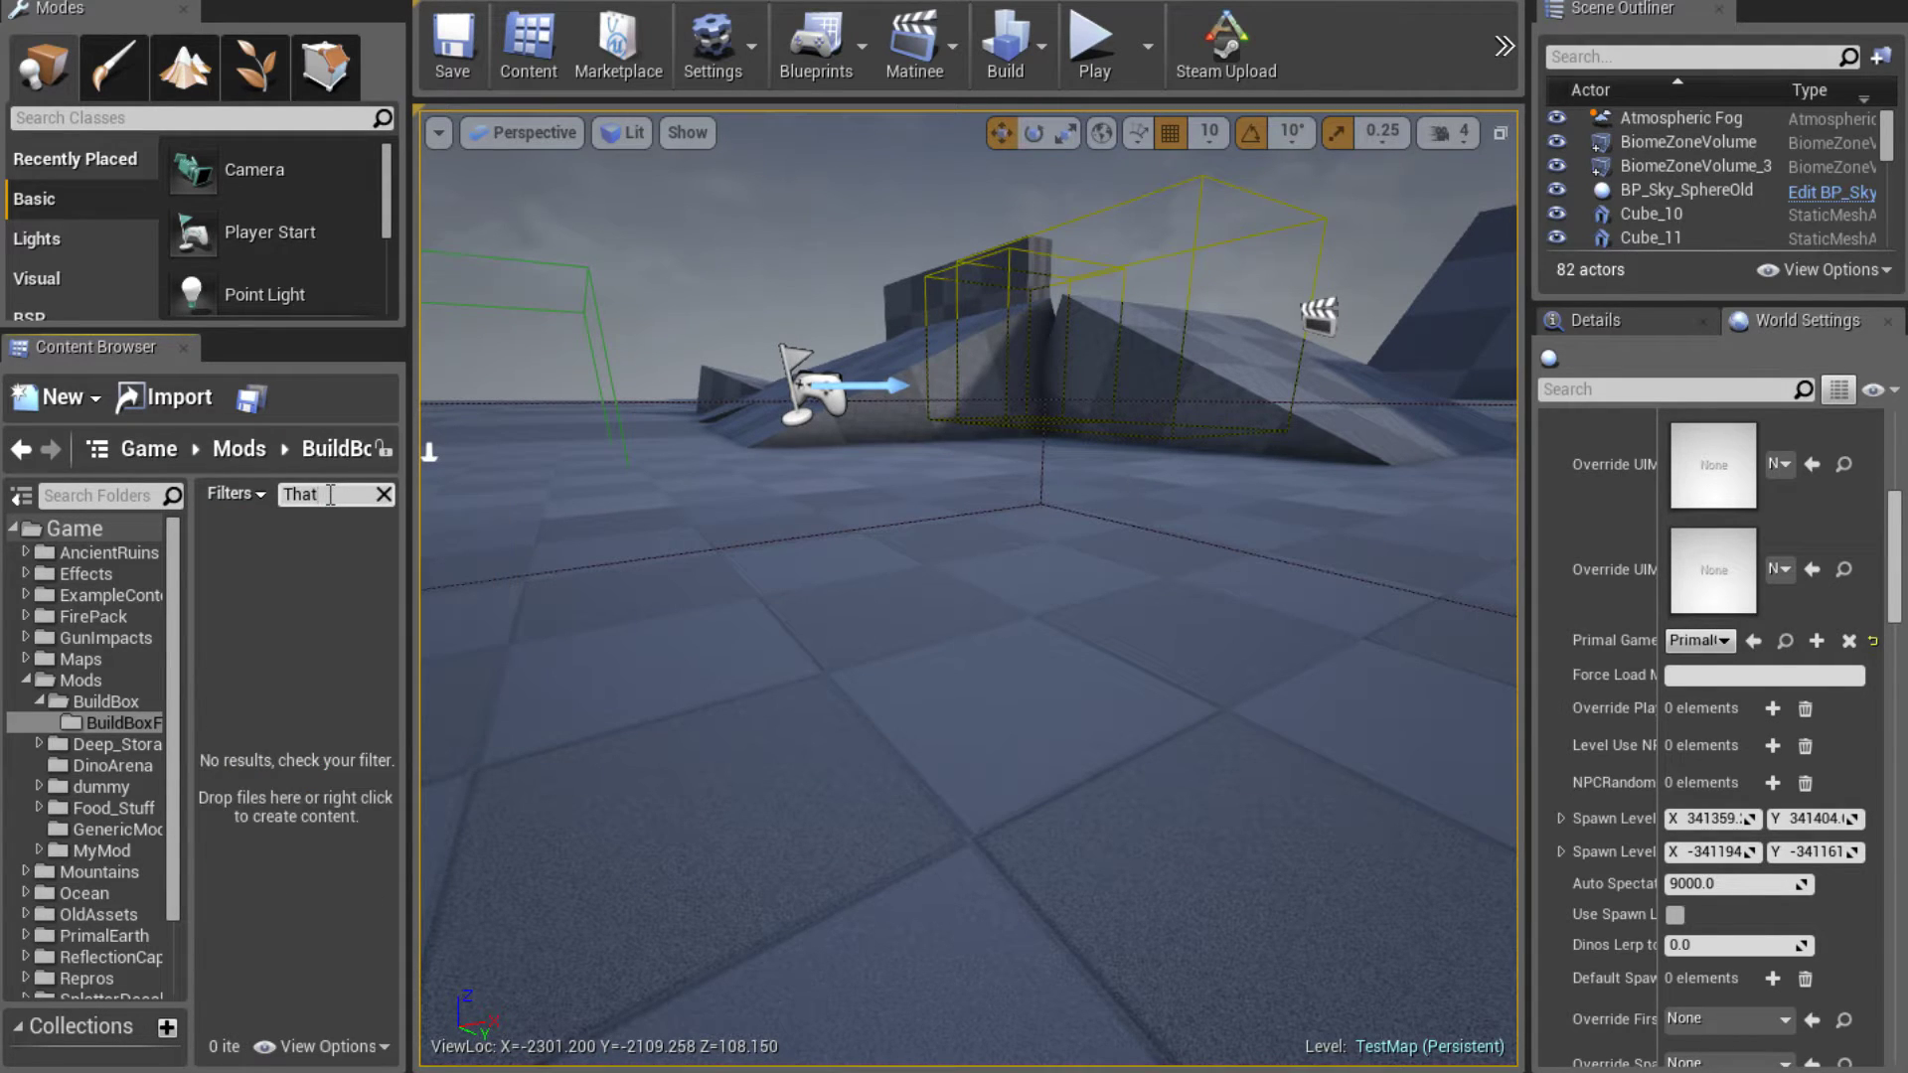
pyautogui.write('ch')
pyautogui.click(75, 527)
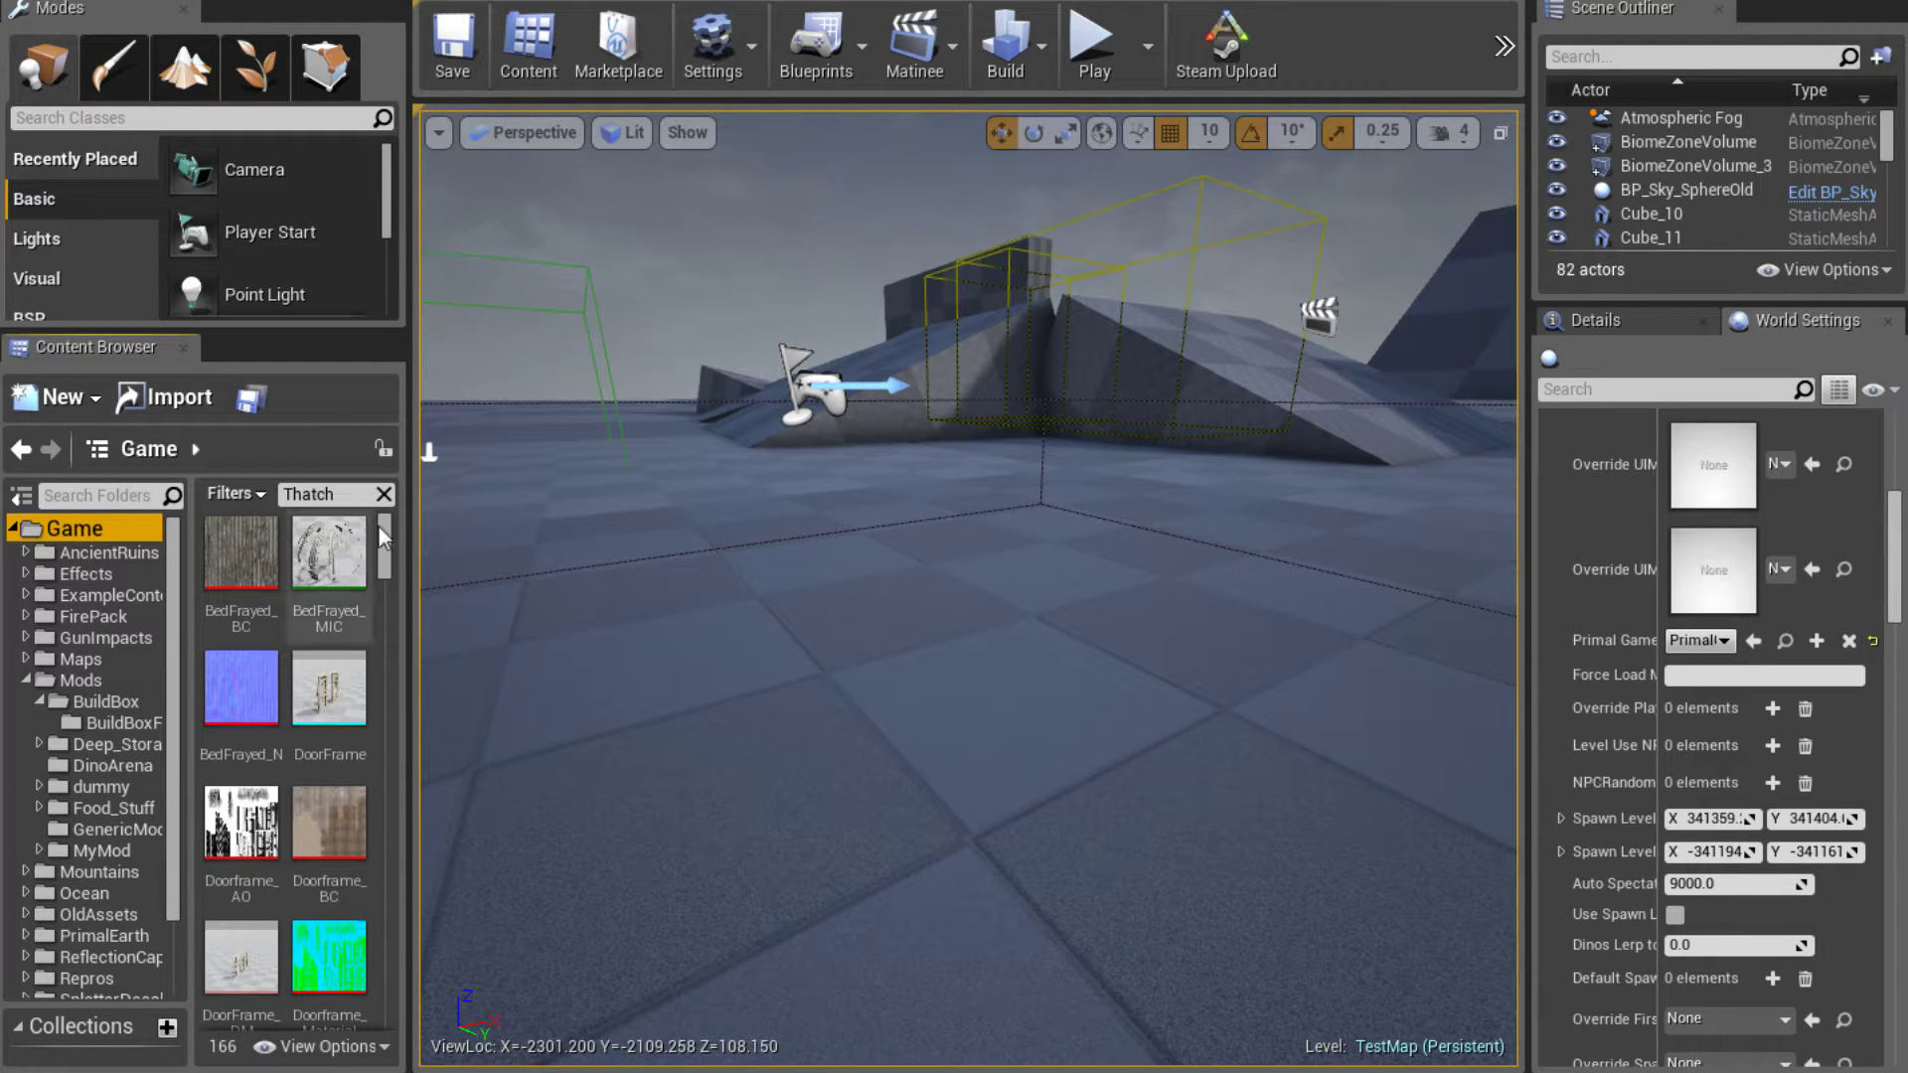
# Create a child blueprint of PrimalItemResource_Thatch in the BuildBoxFiles mod folder
pyautogui.moveTo(381, 532); pyautogui.dragTo(392, 558)
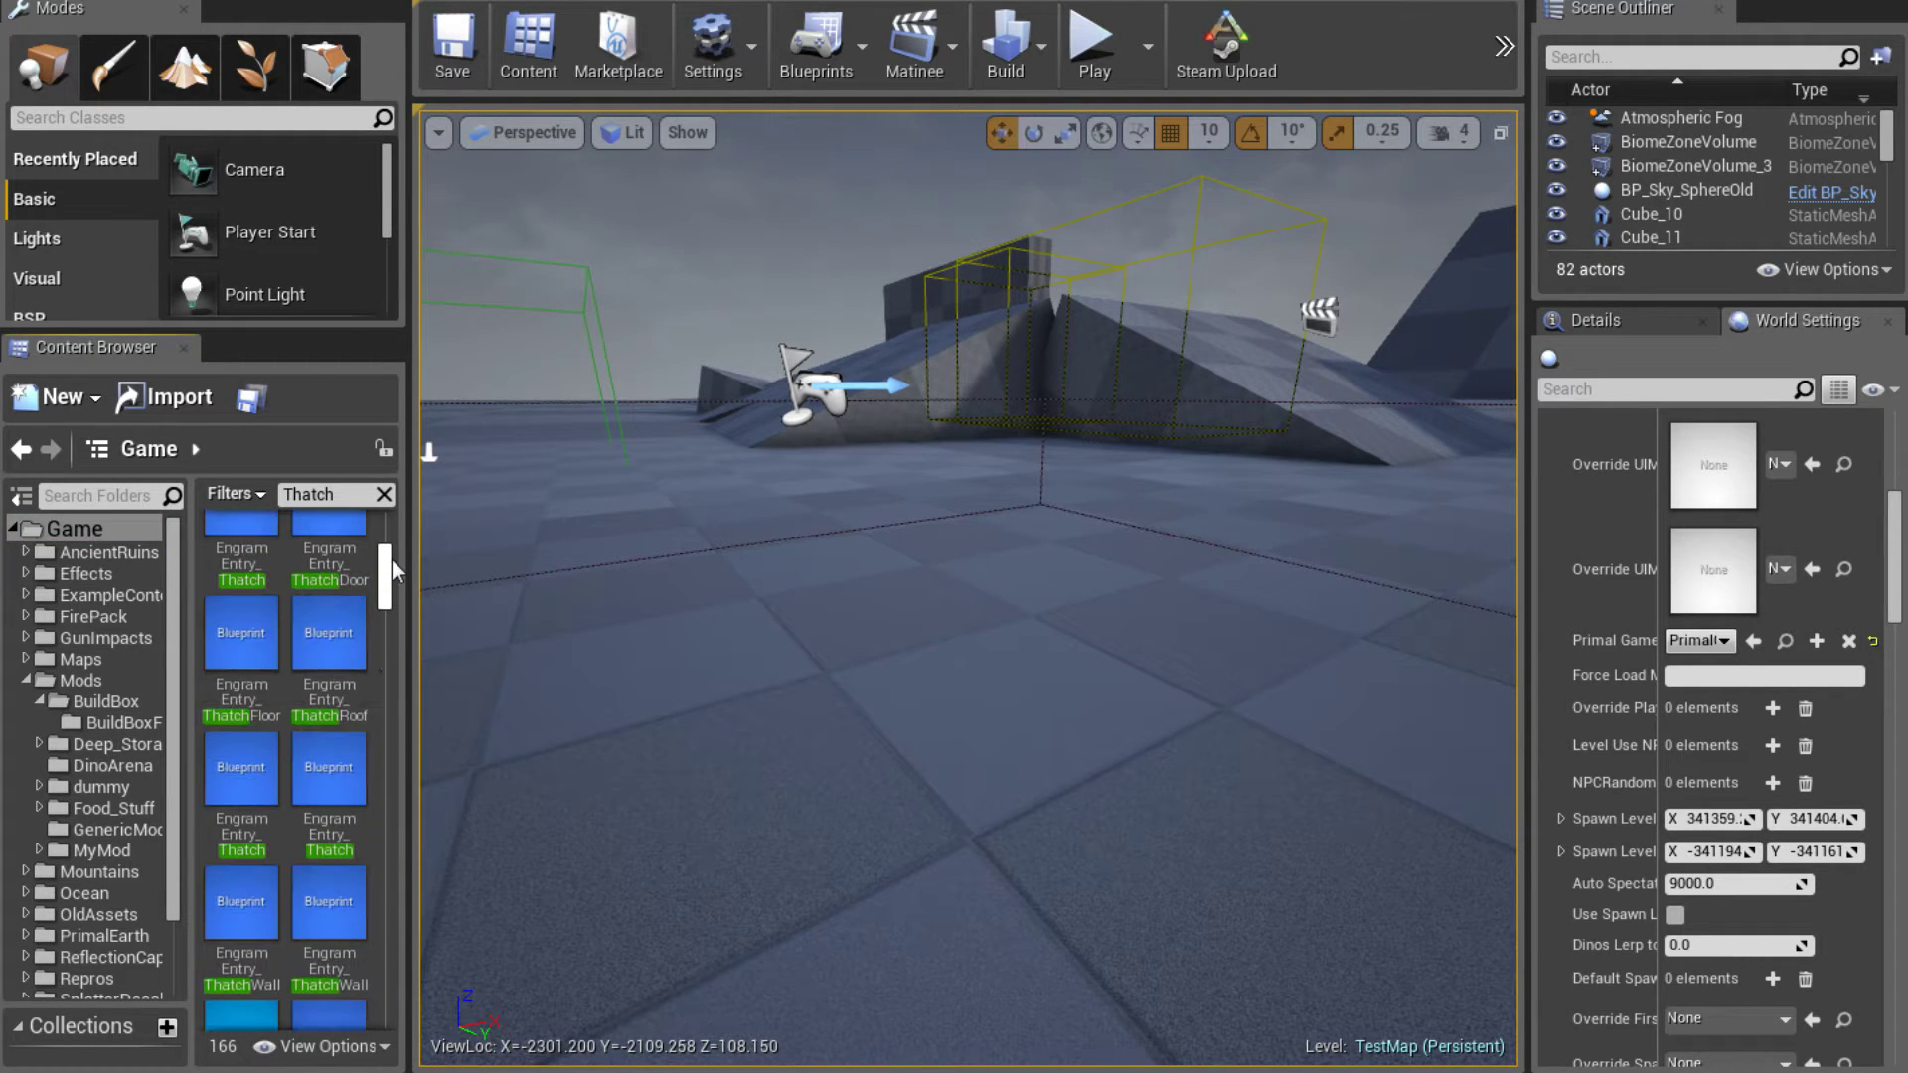
pyautogui.scroll(1, 355, 744)
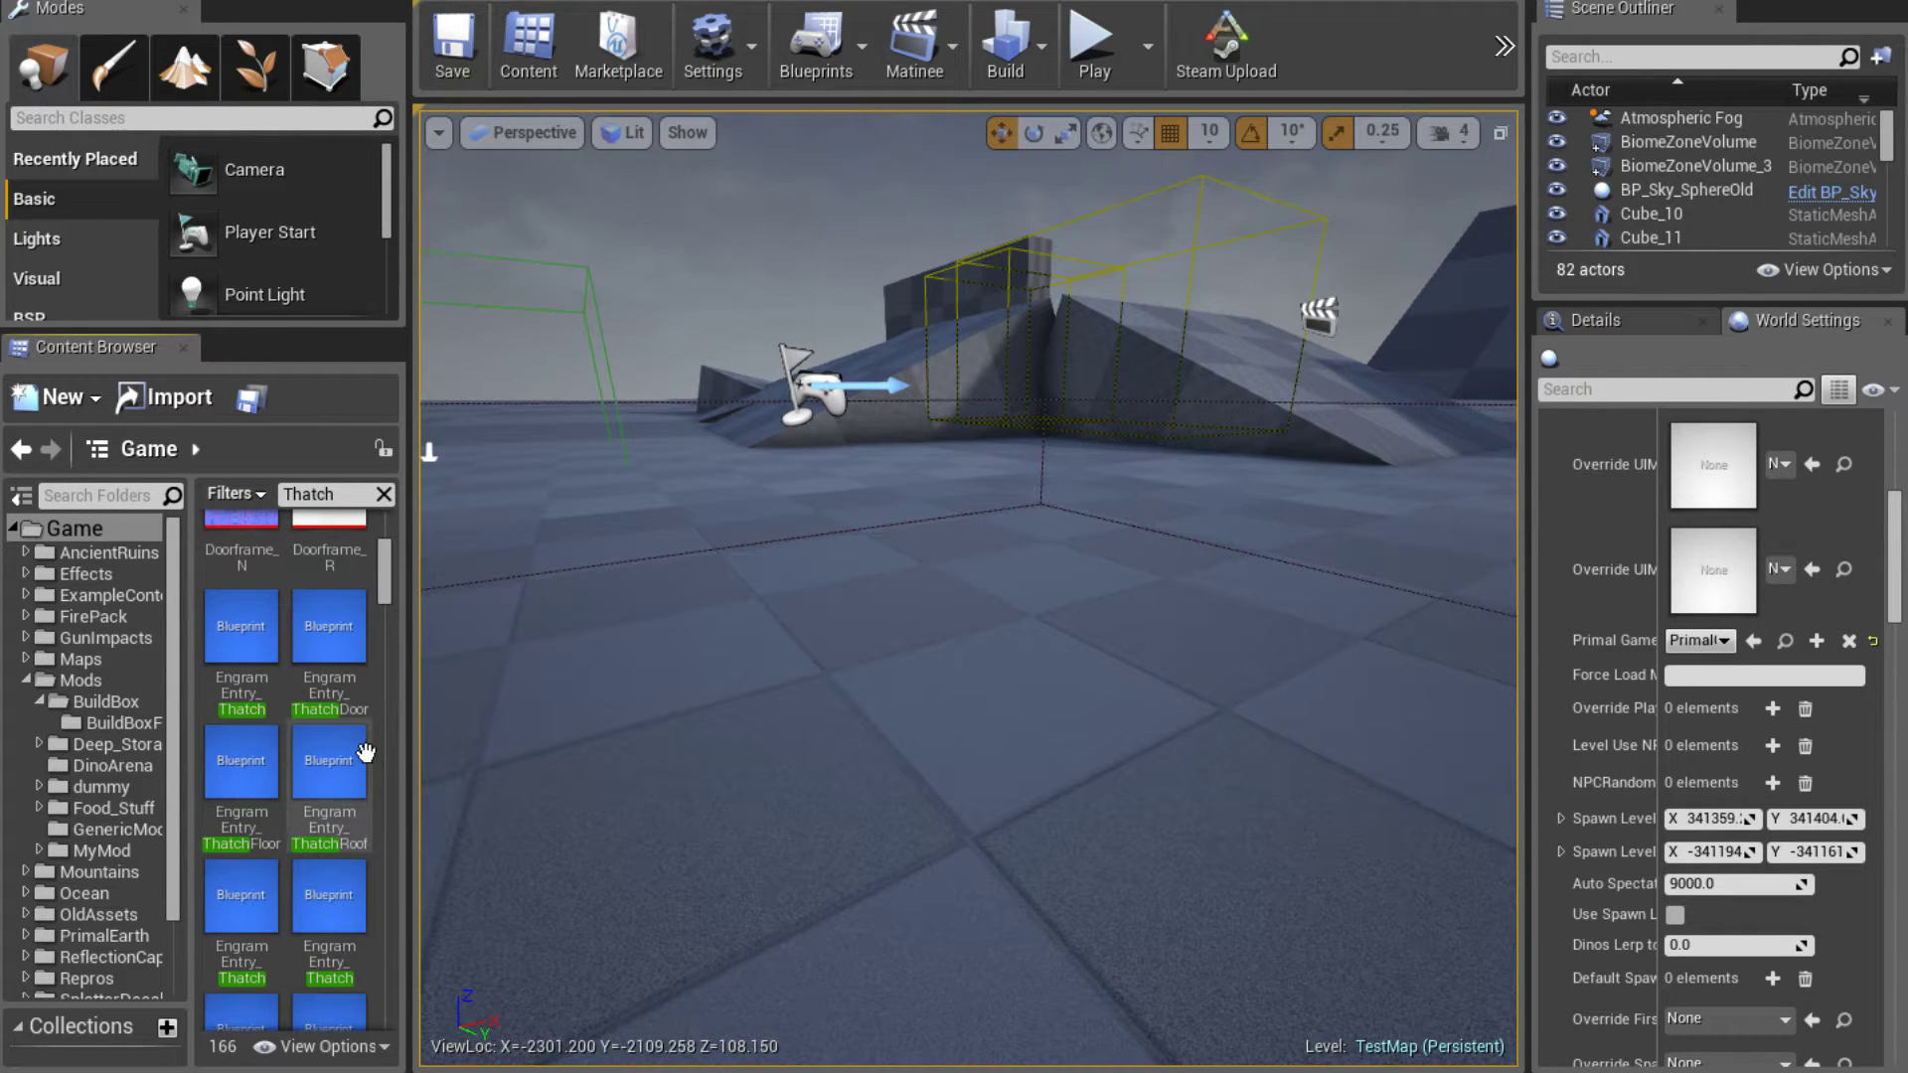
pyautogui.scroll(-5, 375, 755)
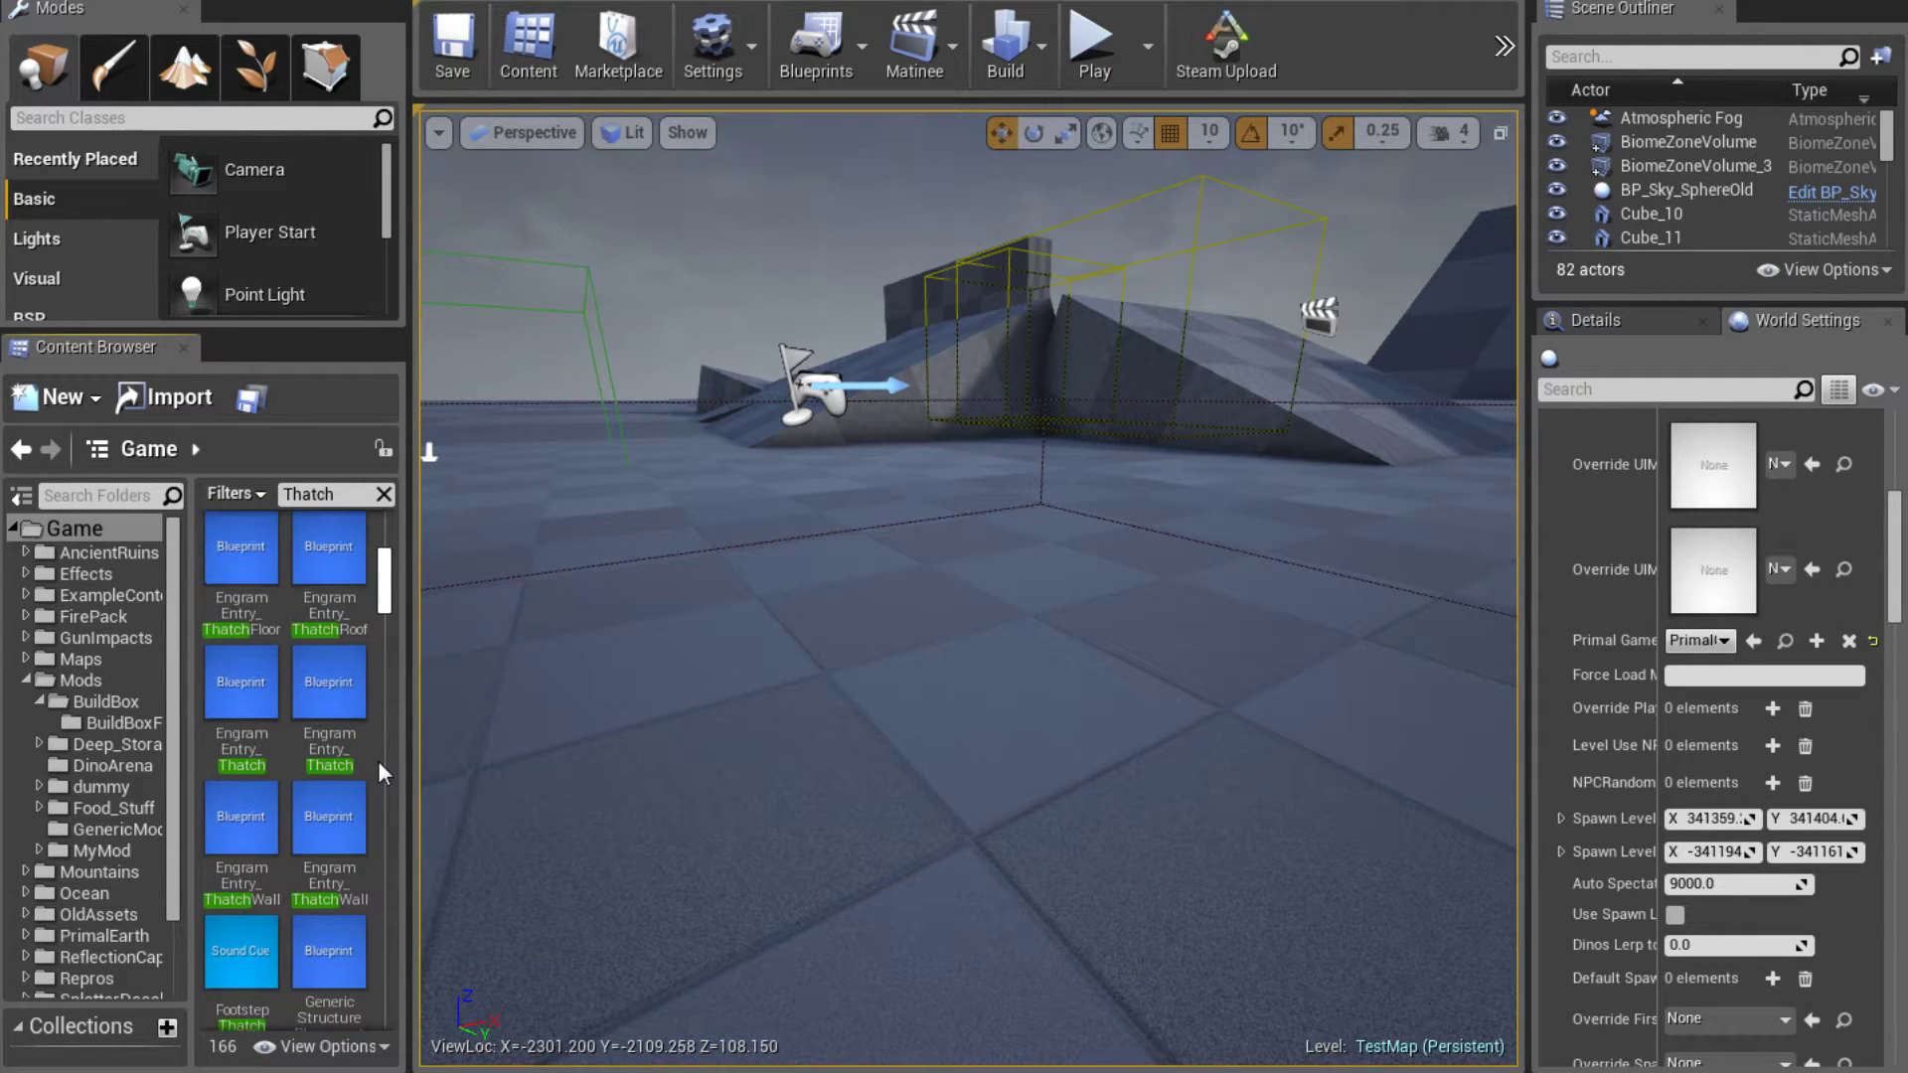
pyautogui.scroll(-10, 378, 760)
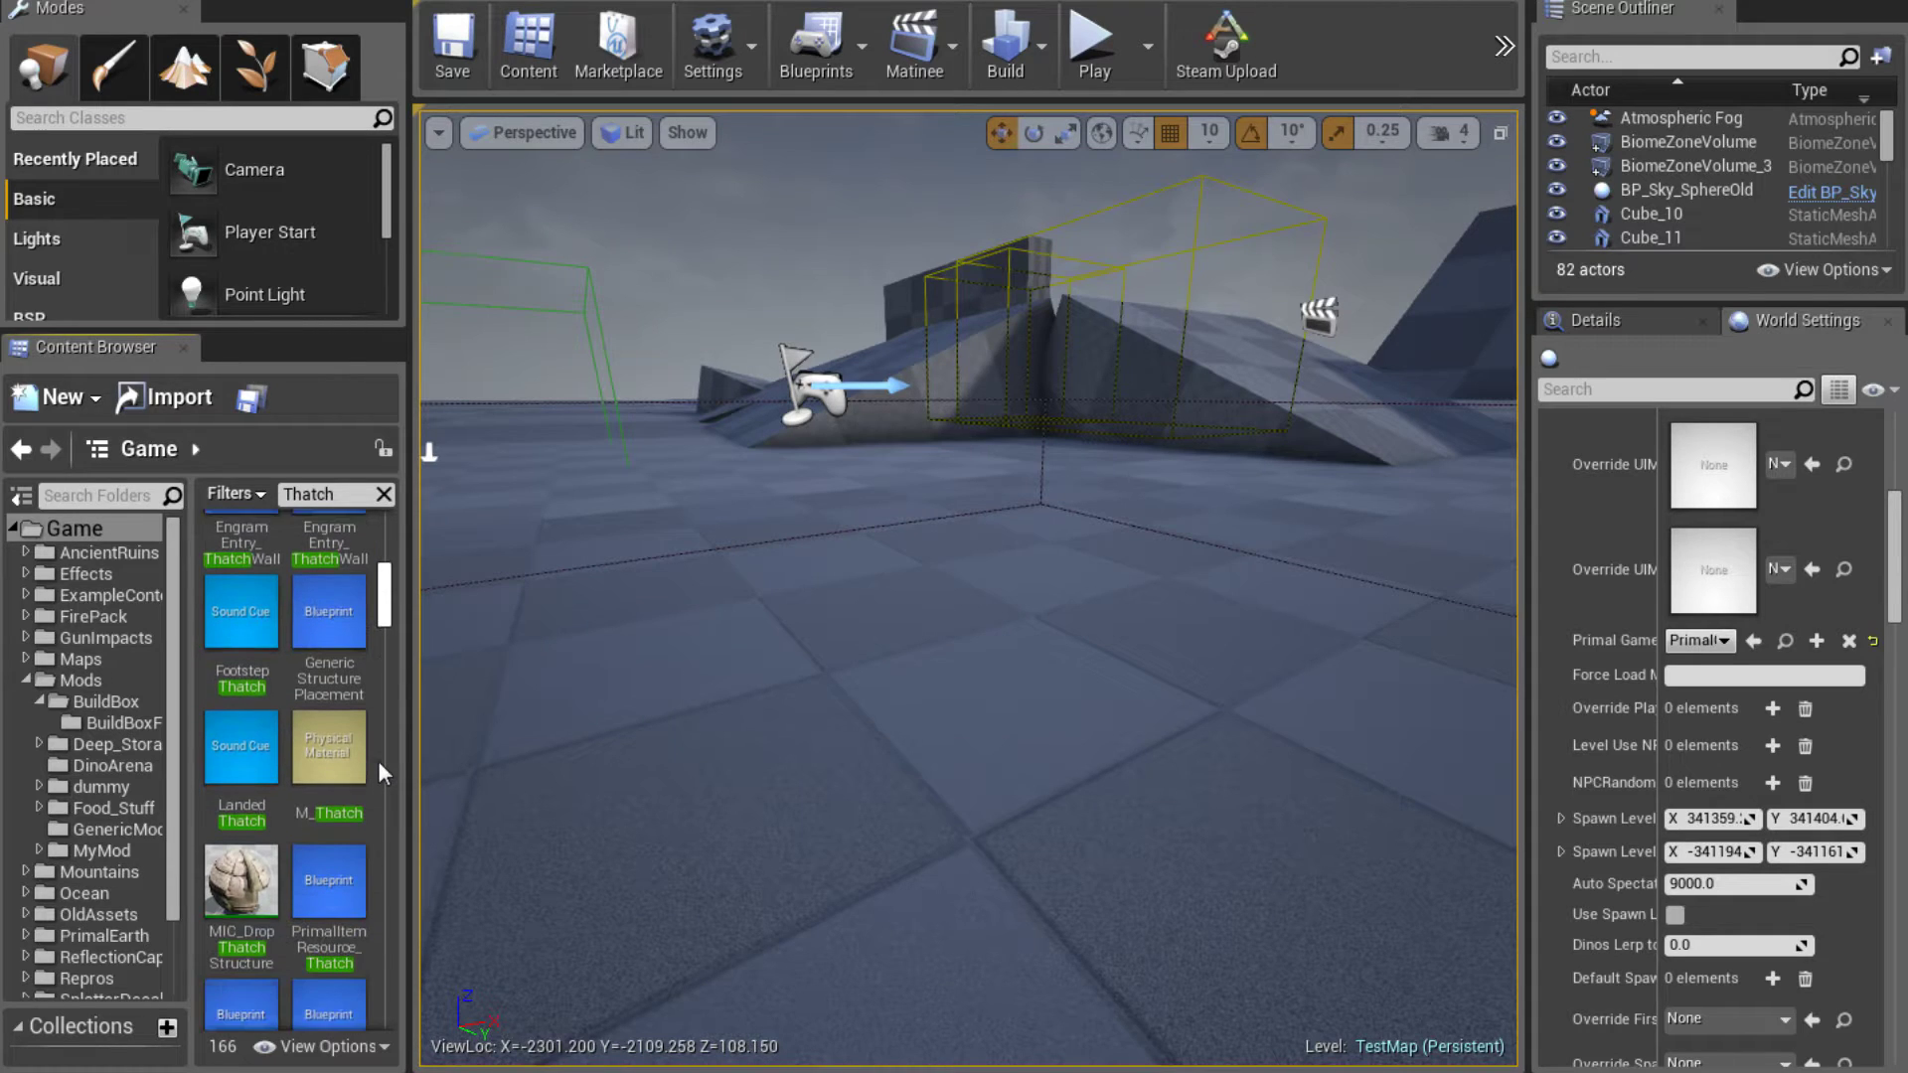
pyautogui.scroll(-5, 378, 760)
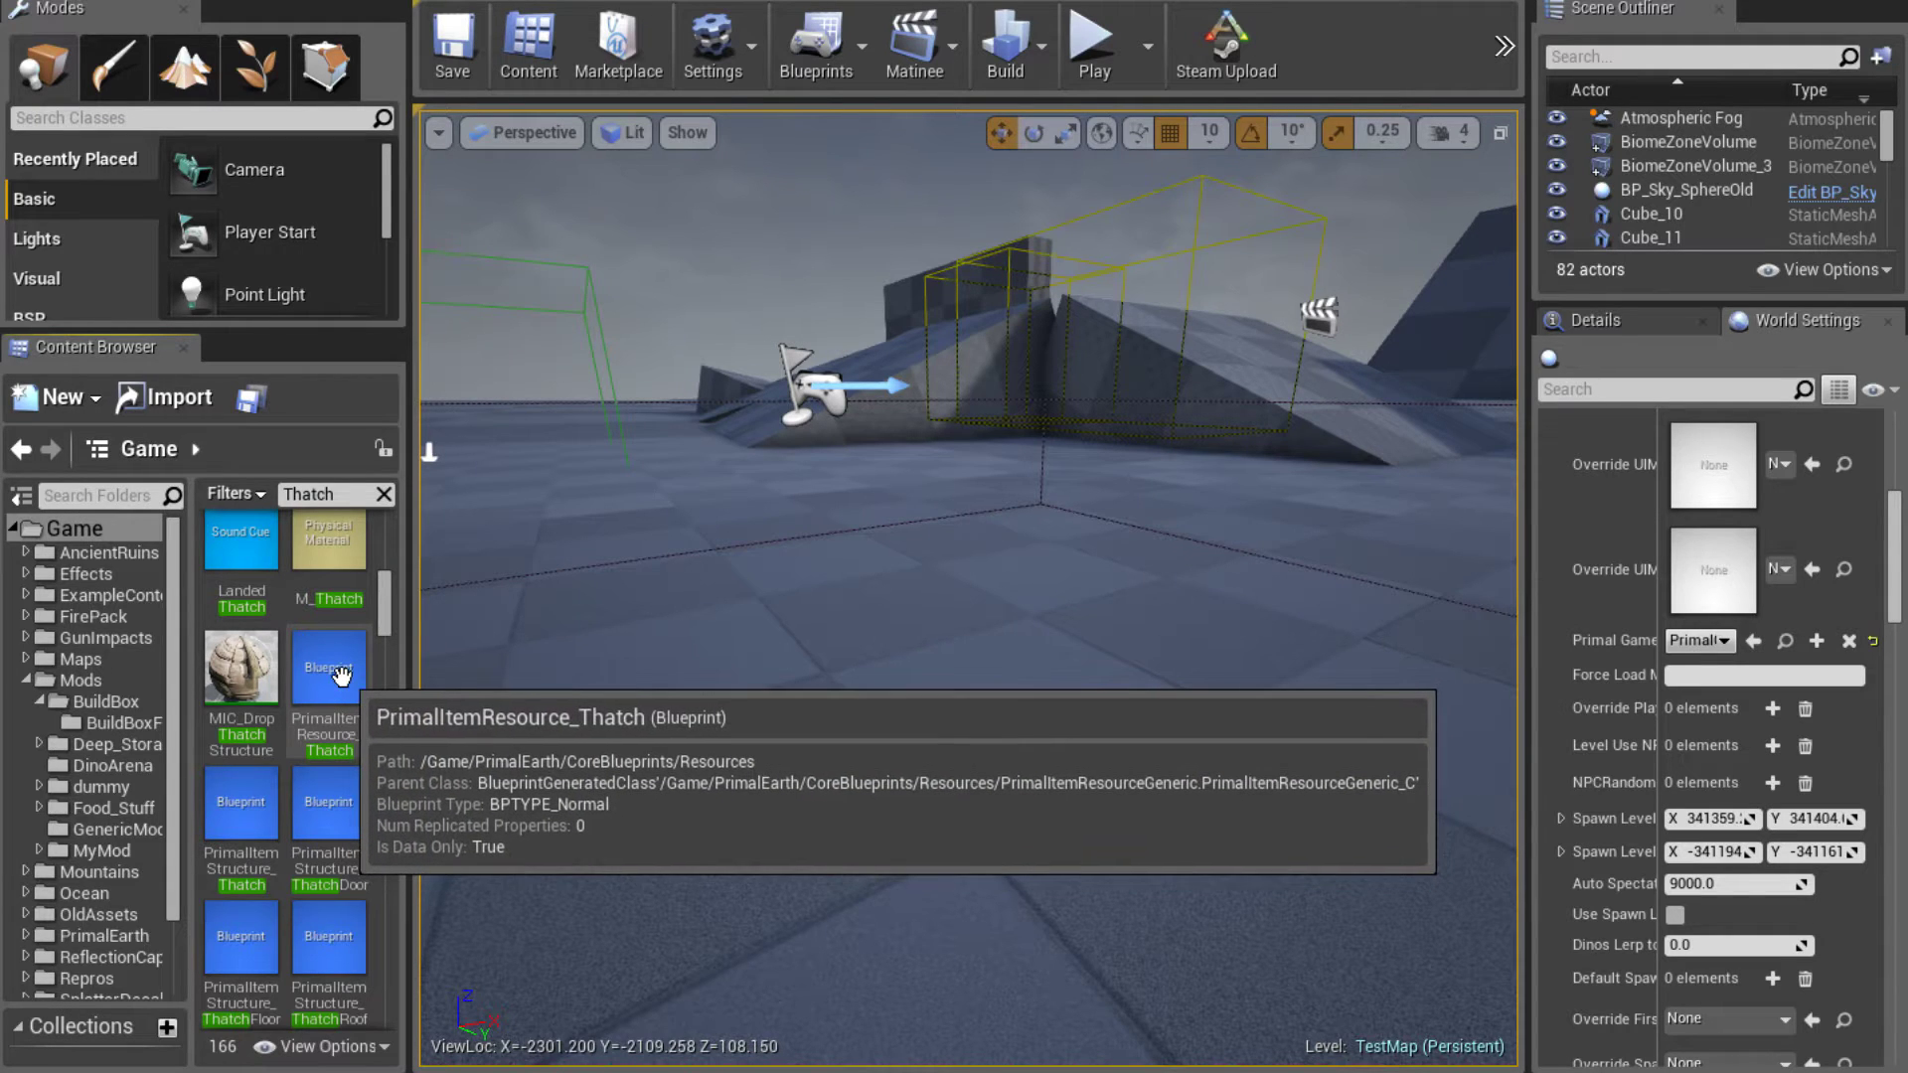
pyautogui.scroll(1, 333, 686)
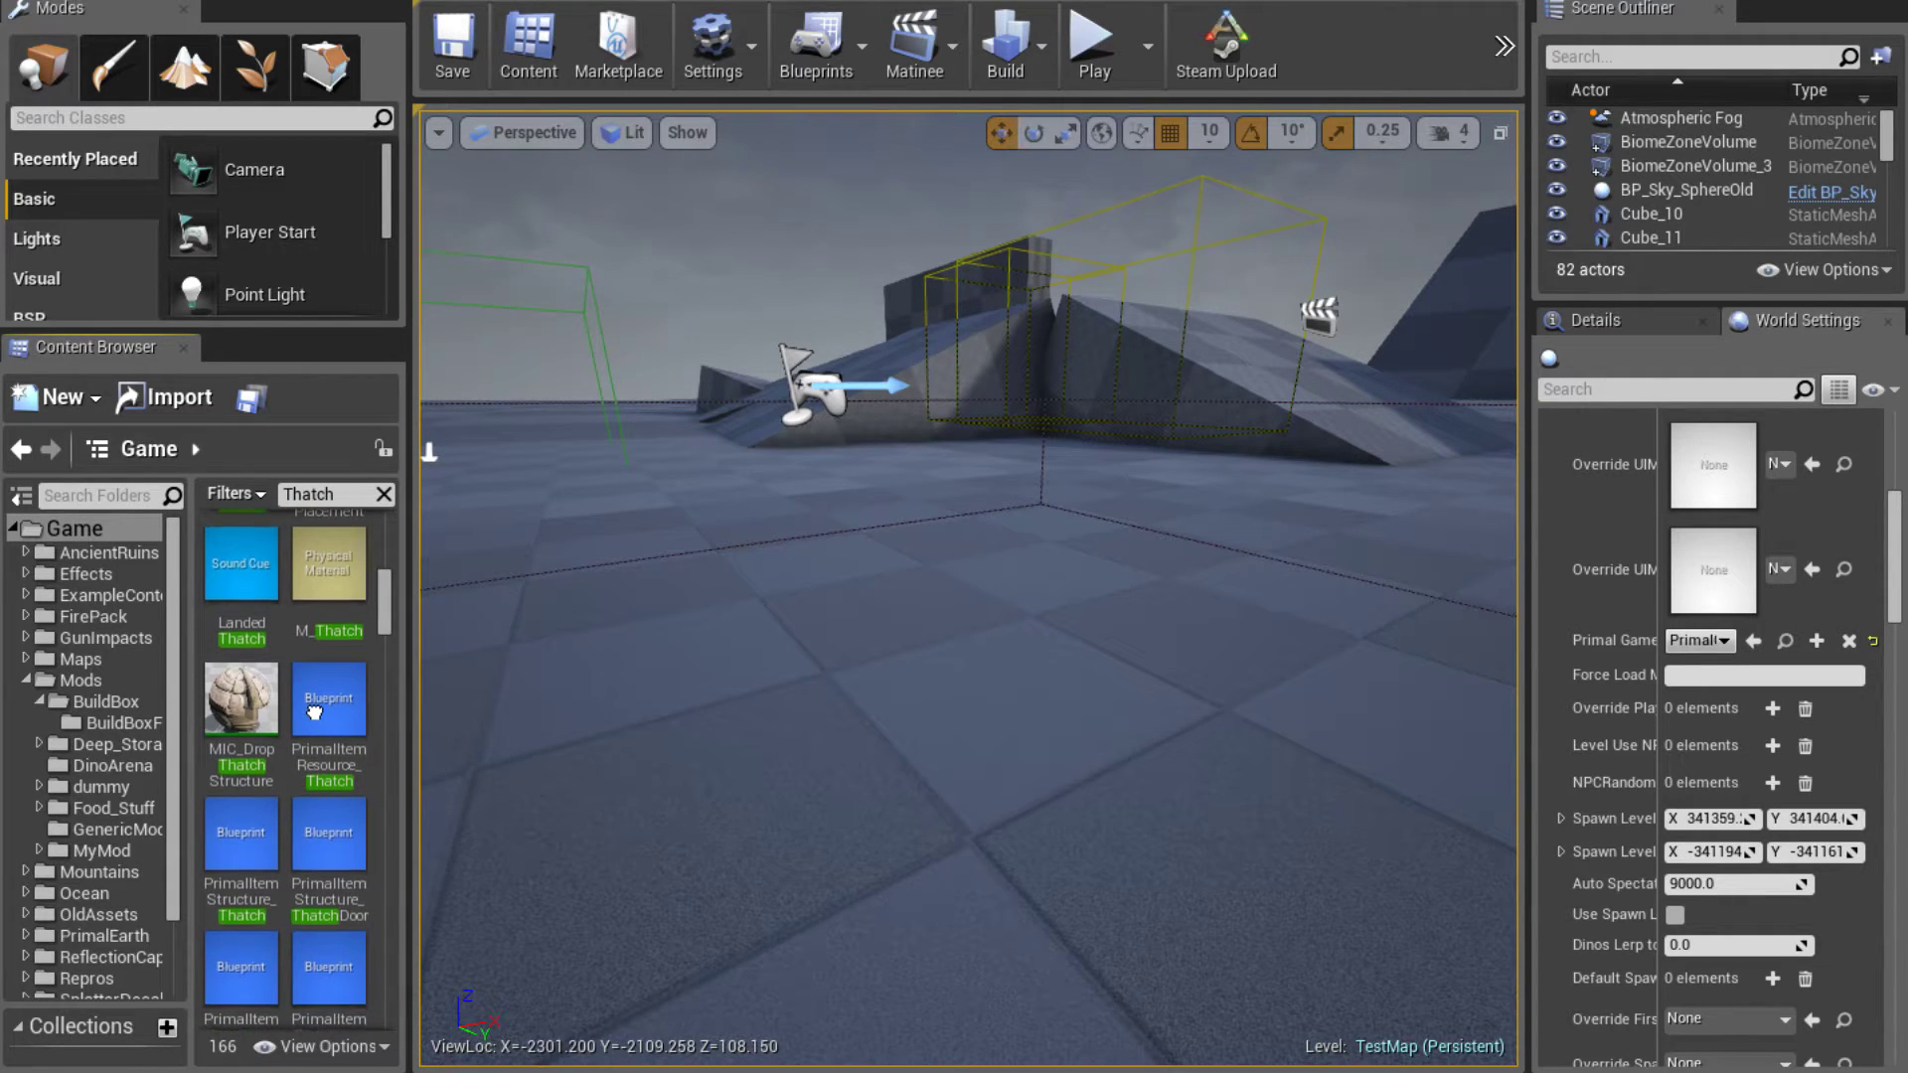
pyautogui.moveTo(315, 698); pyautogui.dragTo(135, 729)
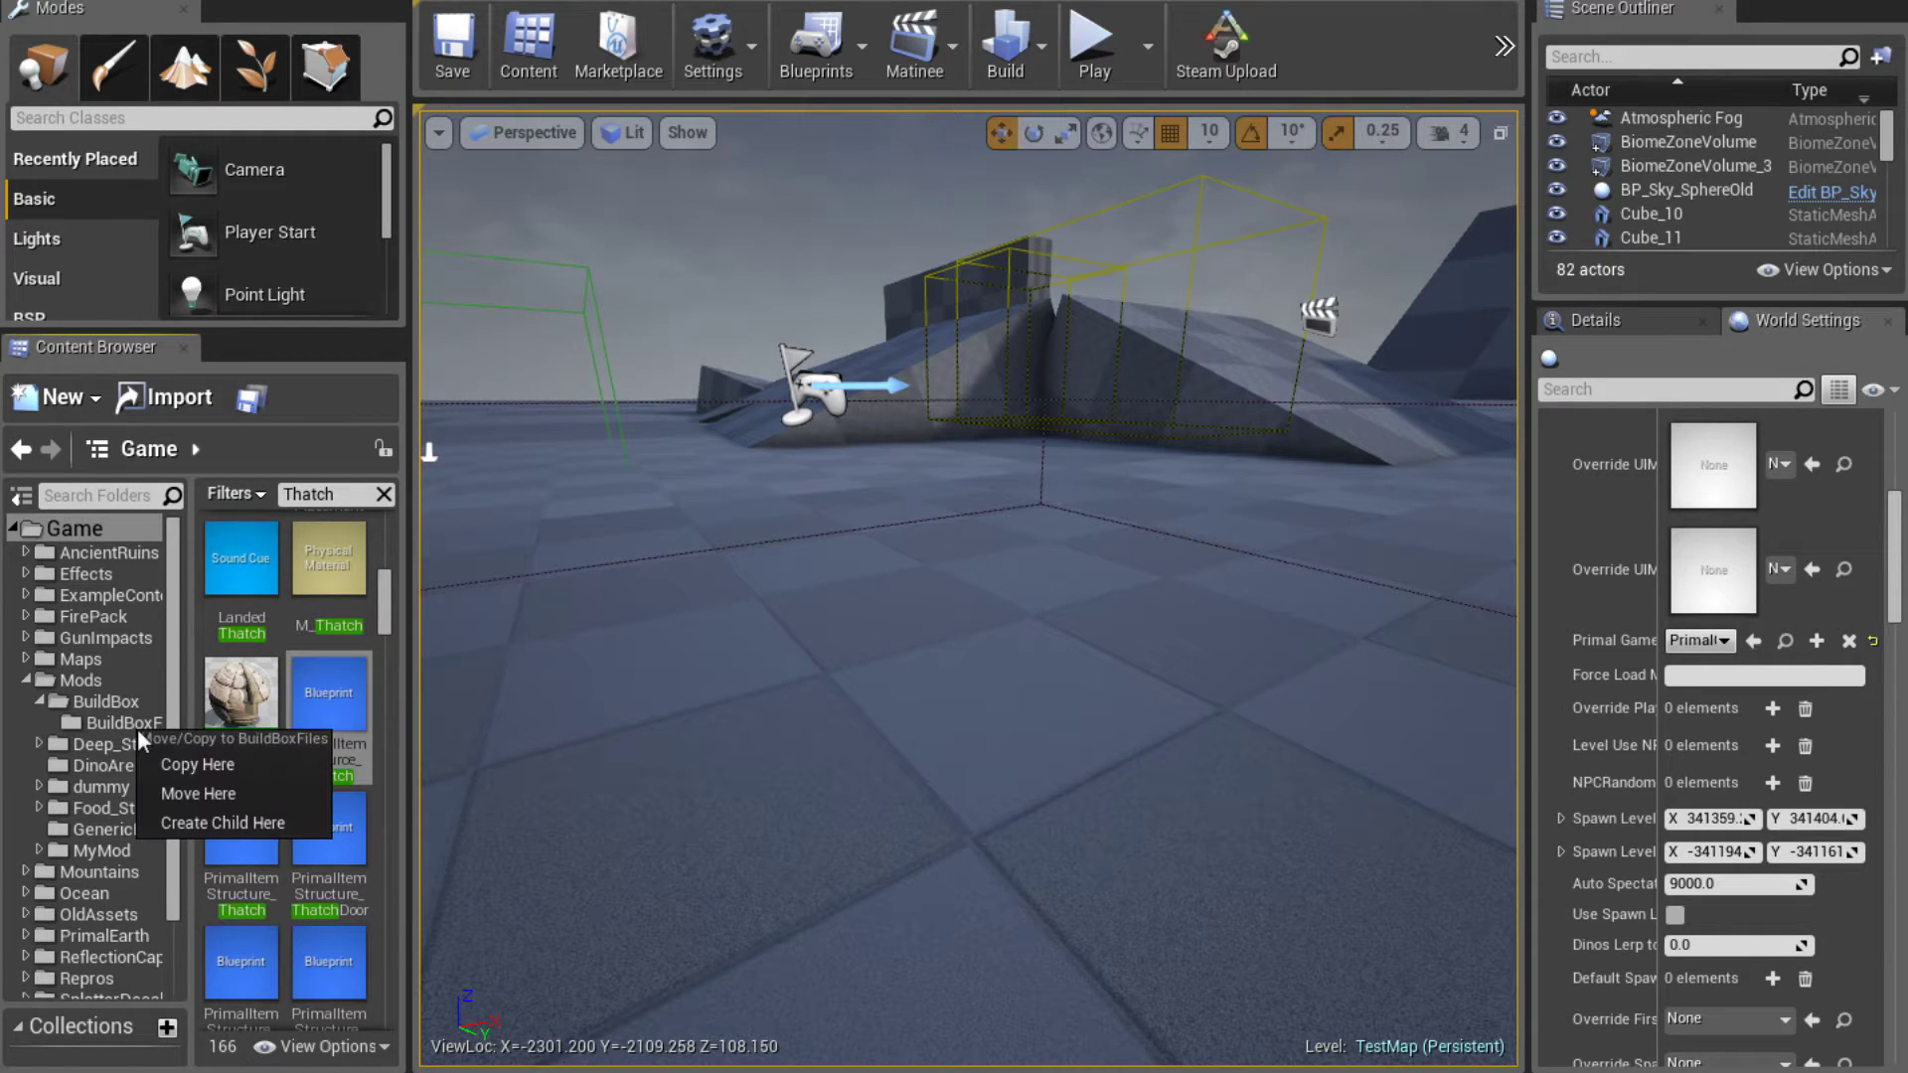
pyautogui.click(246, 822)
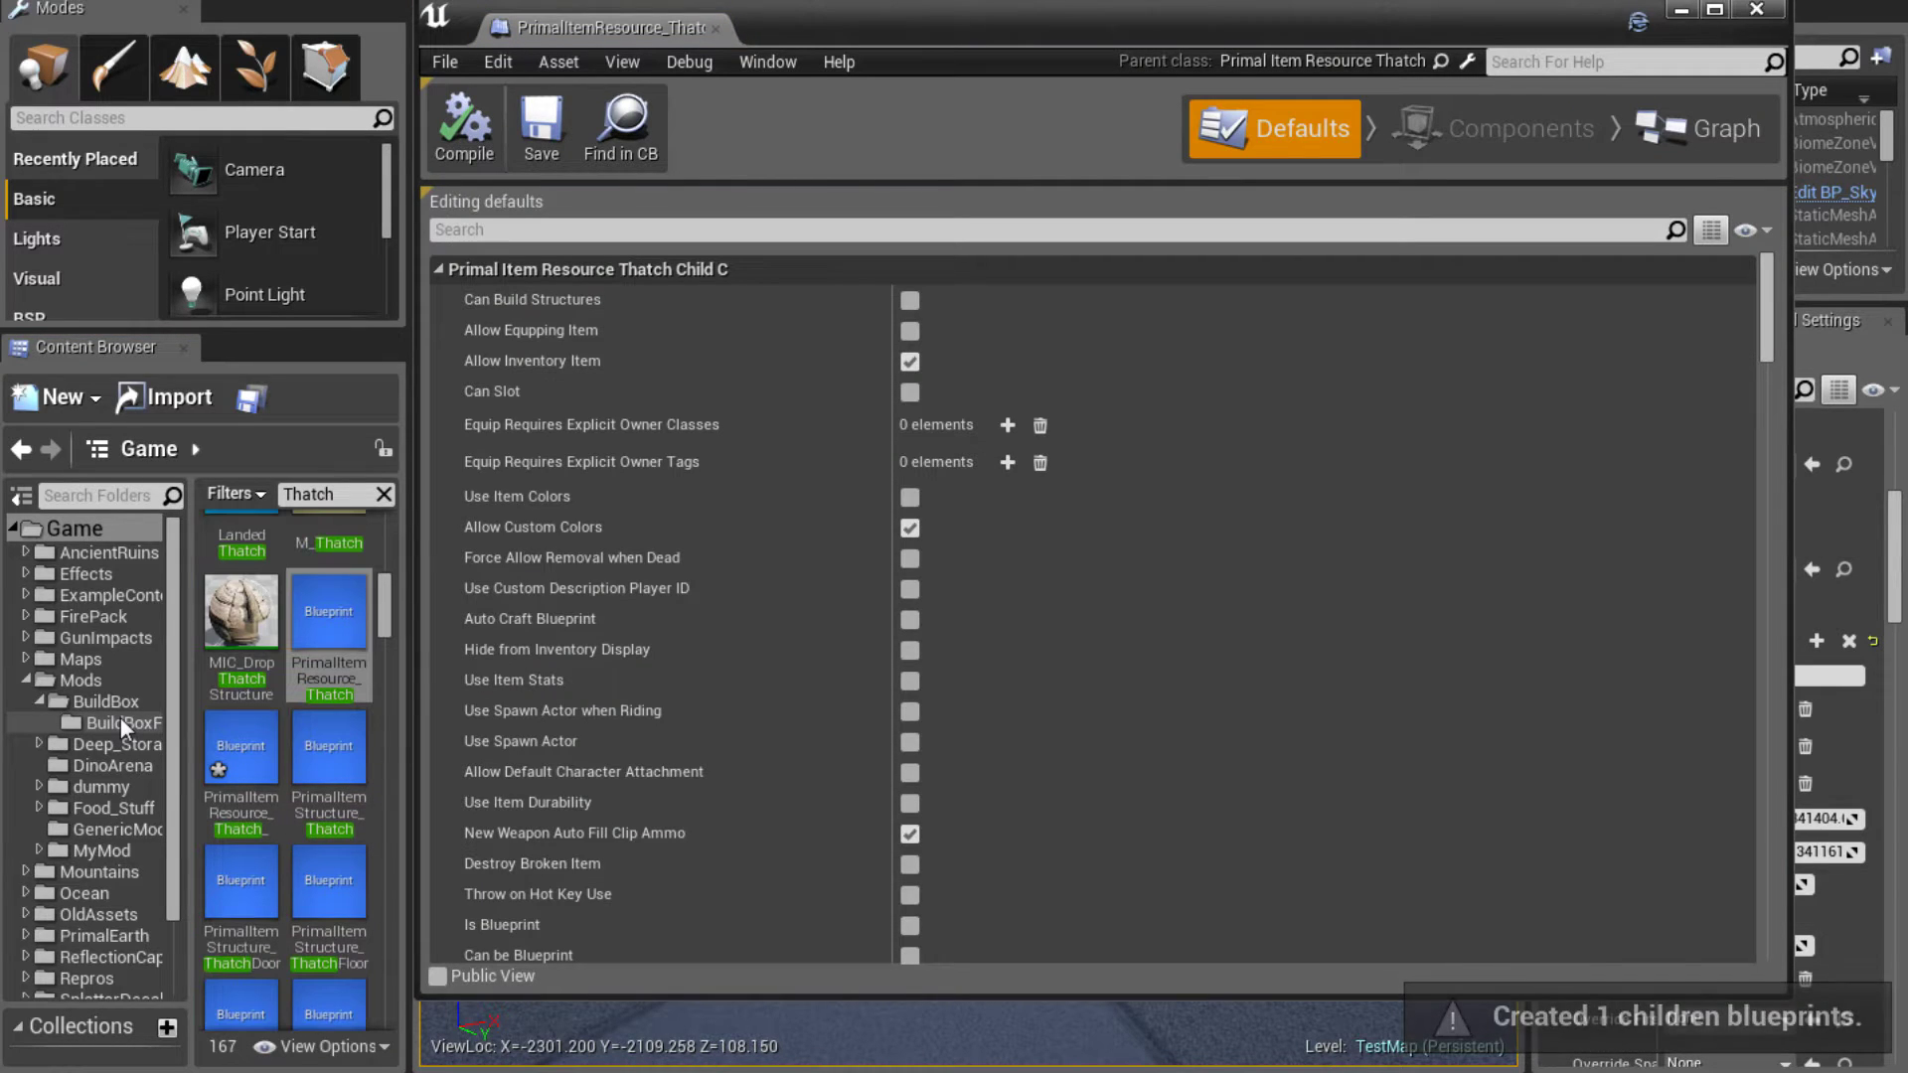
# Show the BuildBoxFiles folder without the Thatch search filter and close the new child blueprint's editor
pyautogui.click(121, 721)
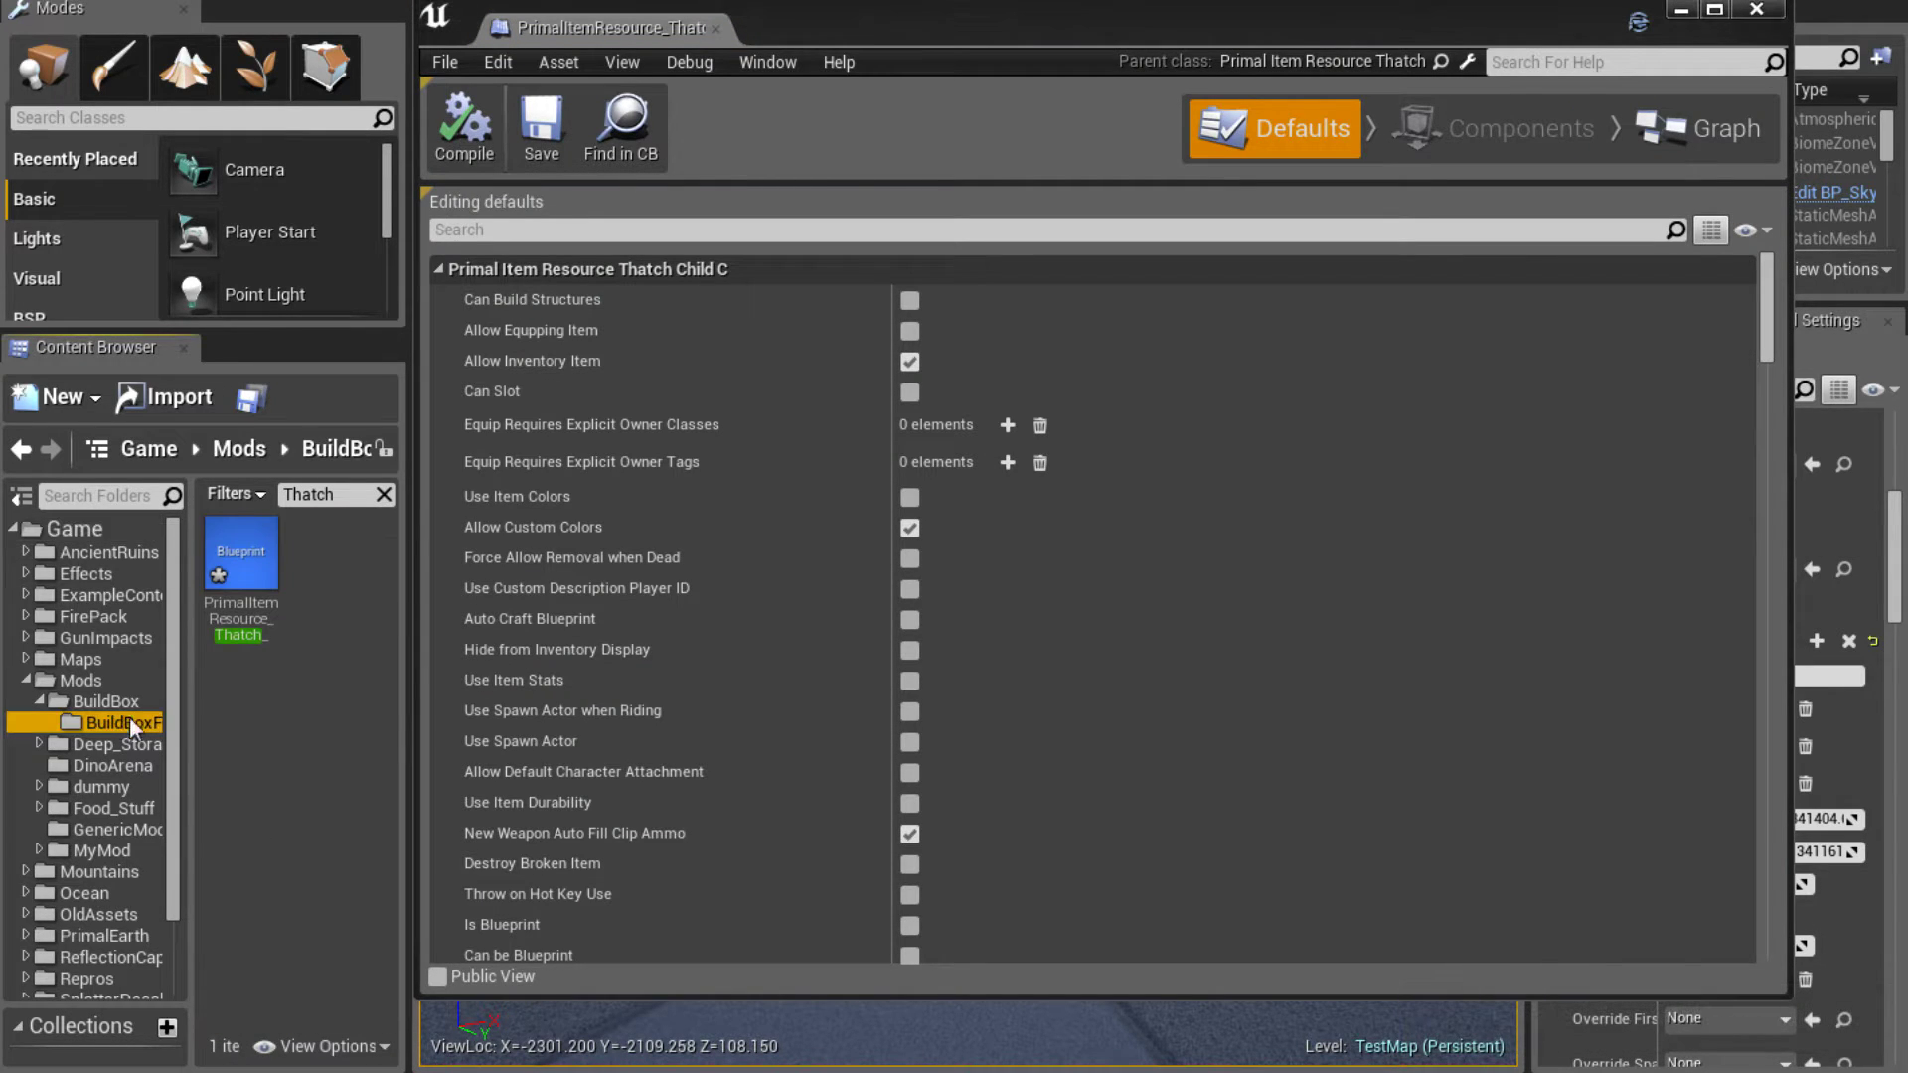
pyautogui.click(384, 494)
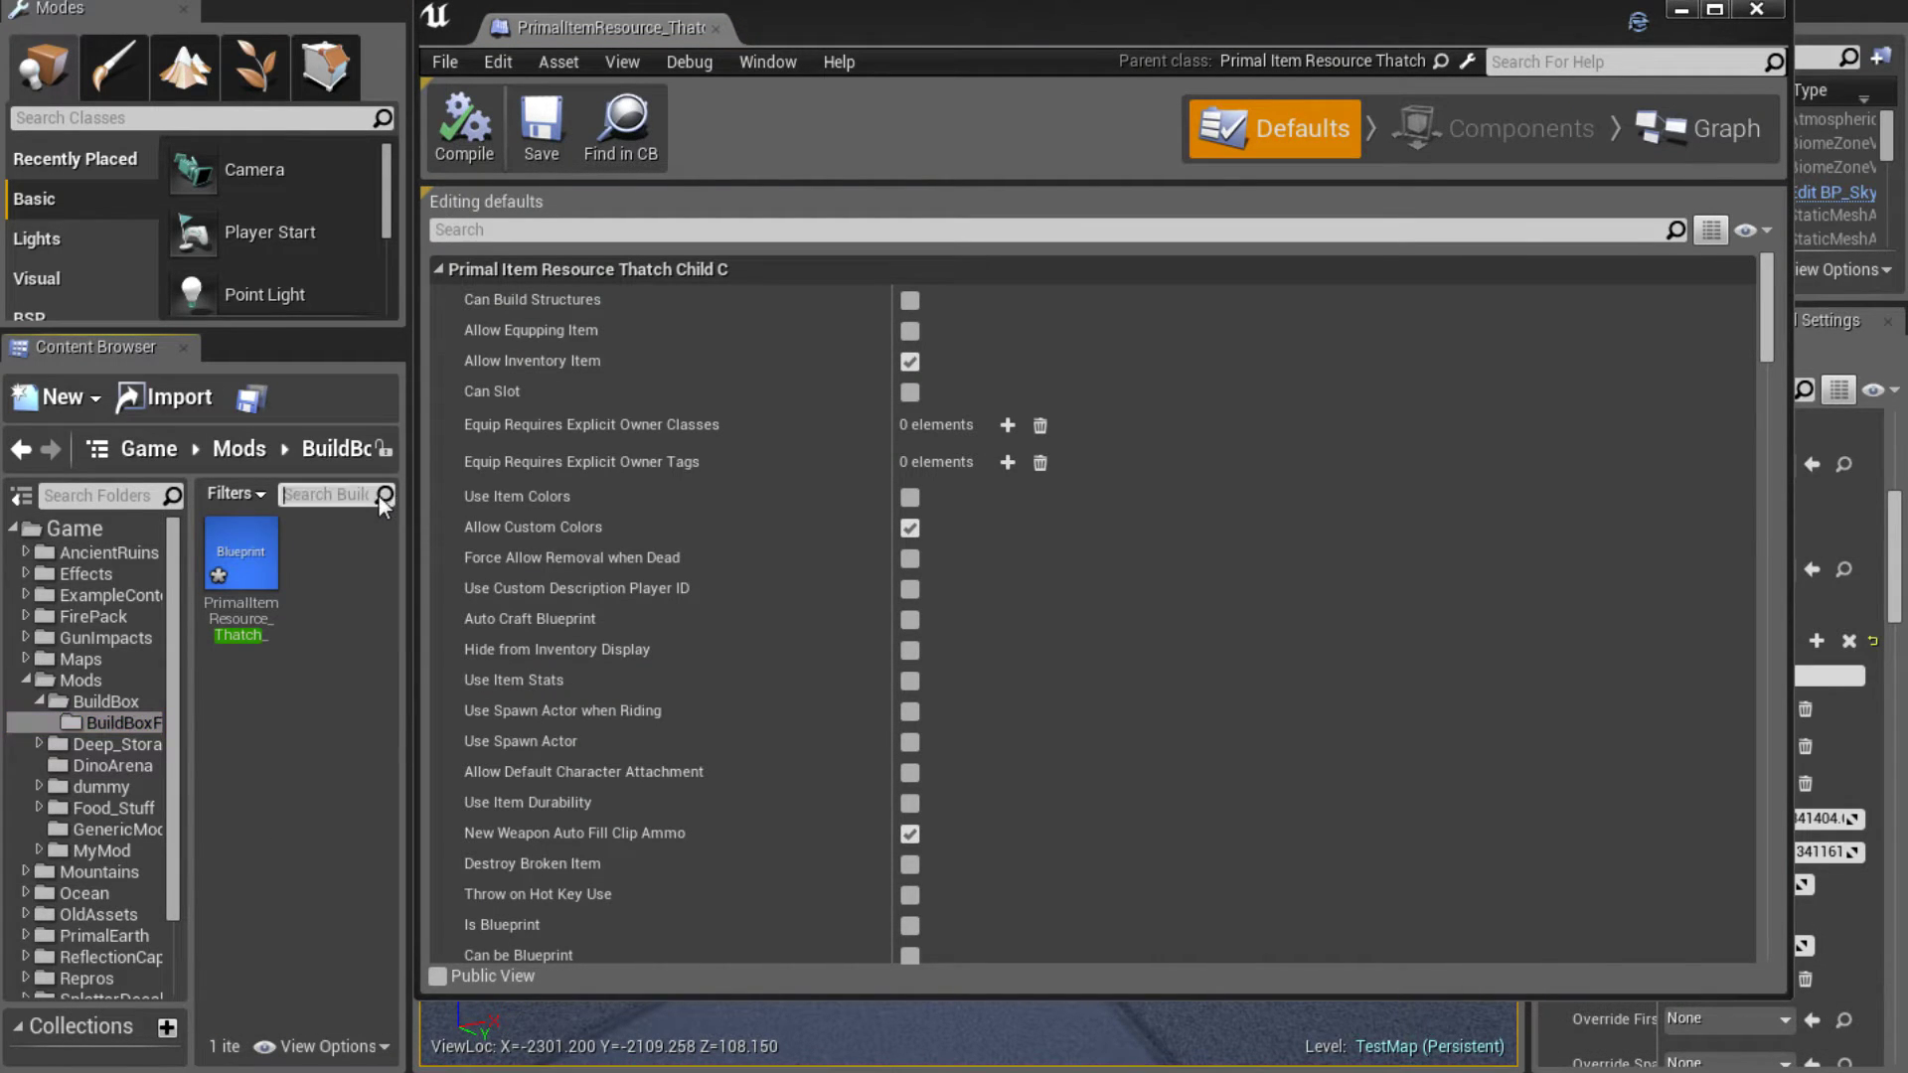
pyautogui.click(1758, 12)
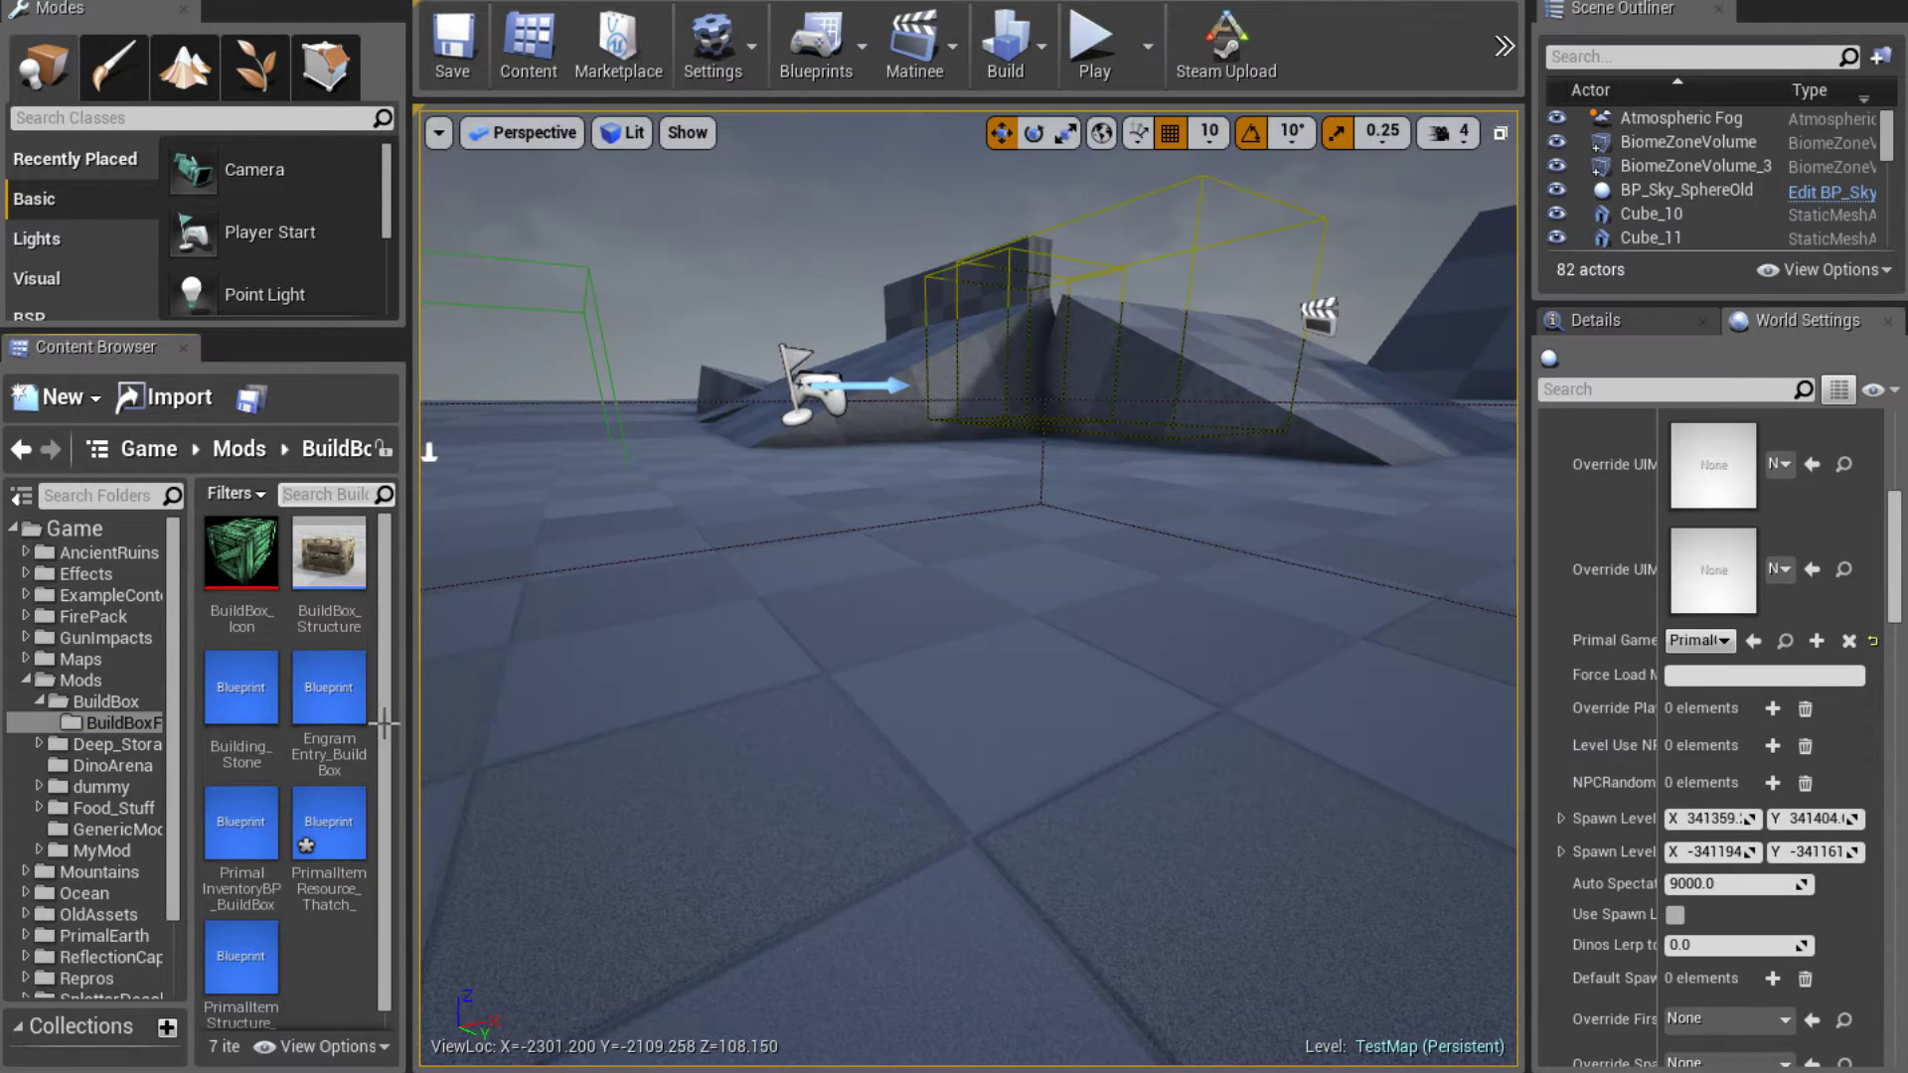
# Rename the PrimalItemResource_Thatch_Child blueprint in BuildBoxFiles as Building_Thatch
pyautogui.click(345, 900)
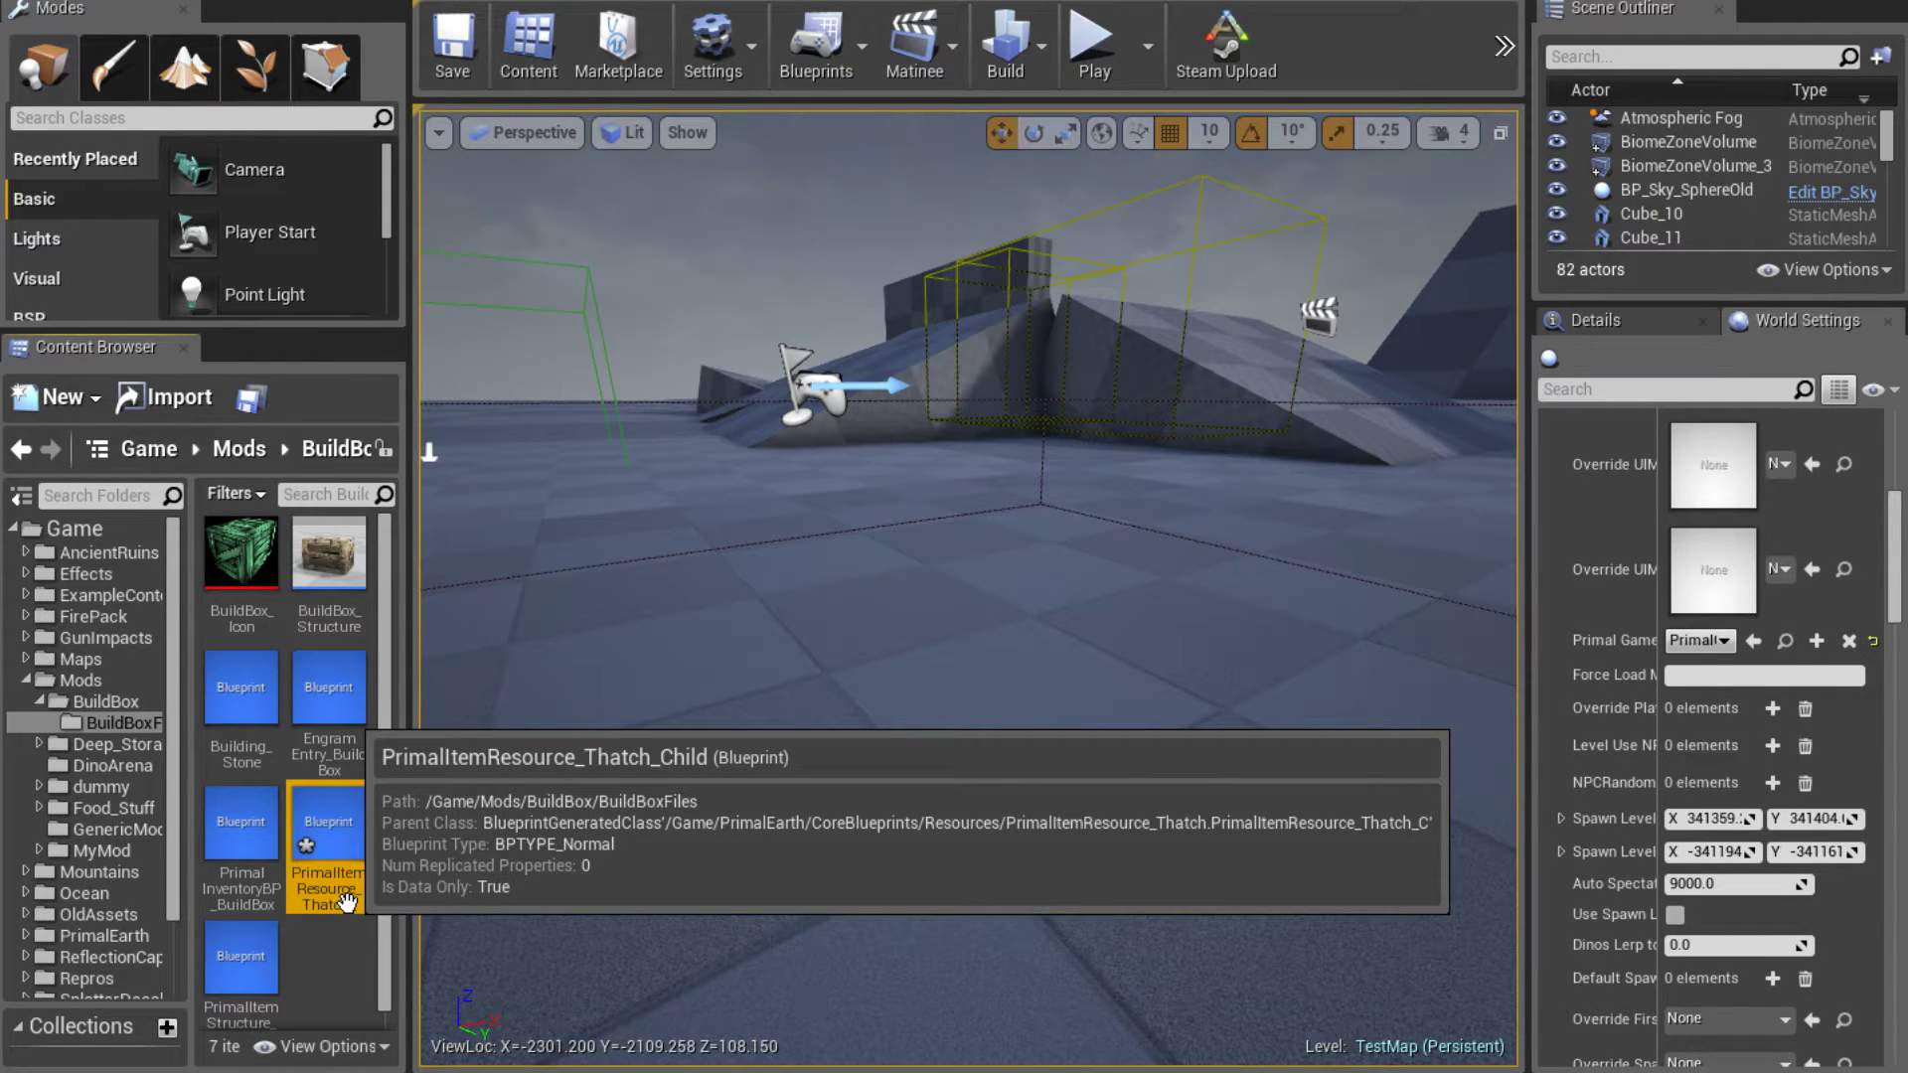
pyautogui.press('F2')
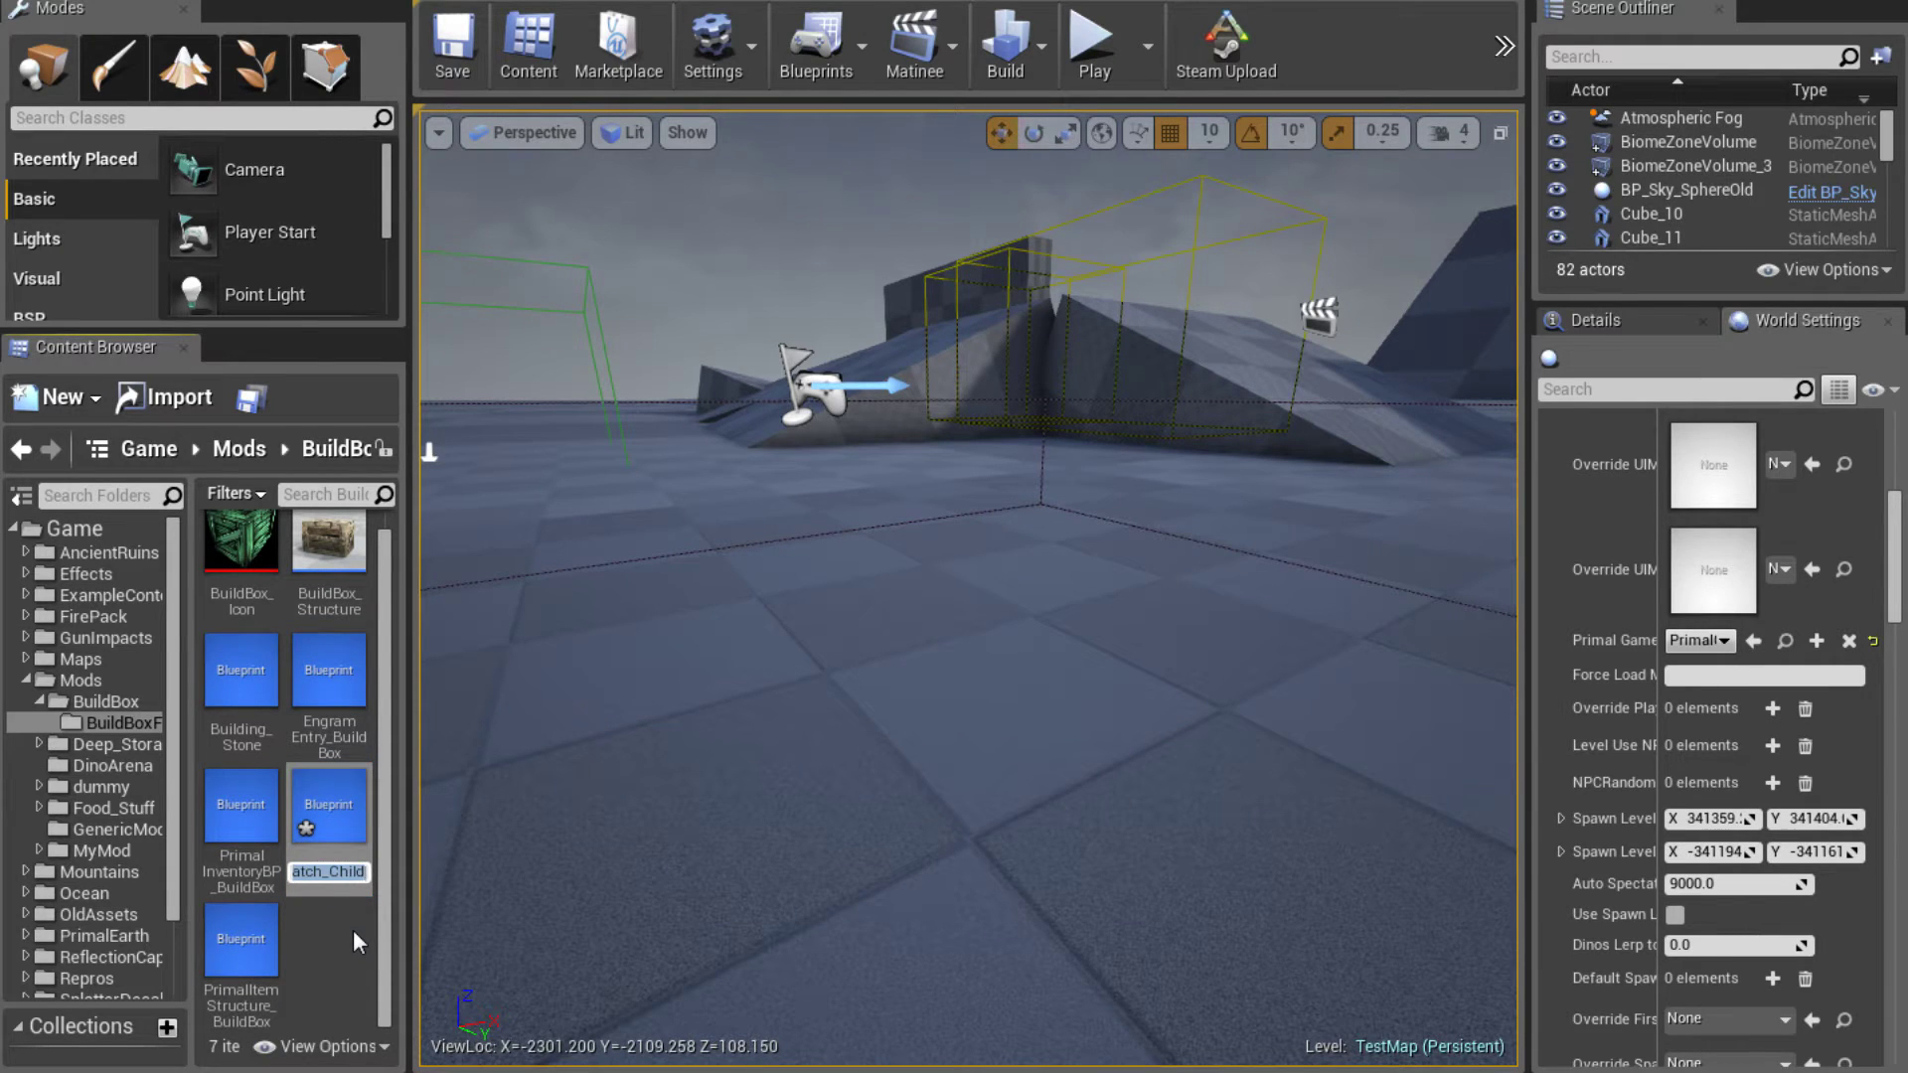
pyautogui.press('BackSpace')
pyautogui.write('Building')
pyautogui.write('_thatc')
pyautogui.press('Return')
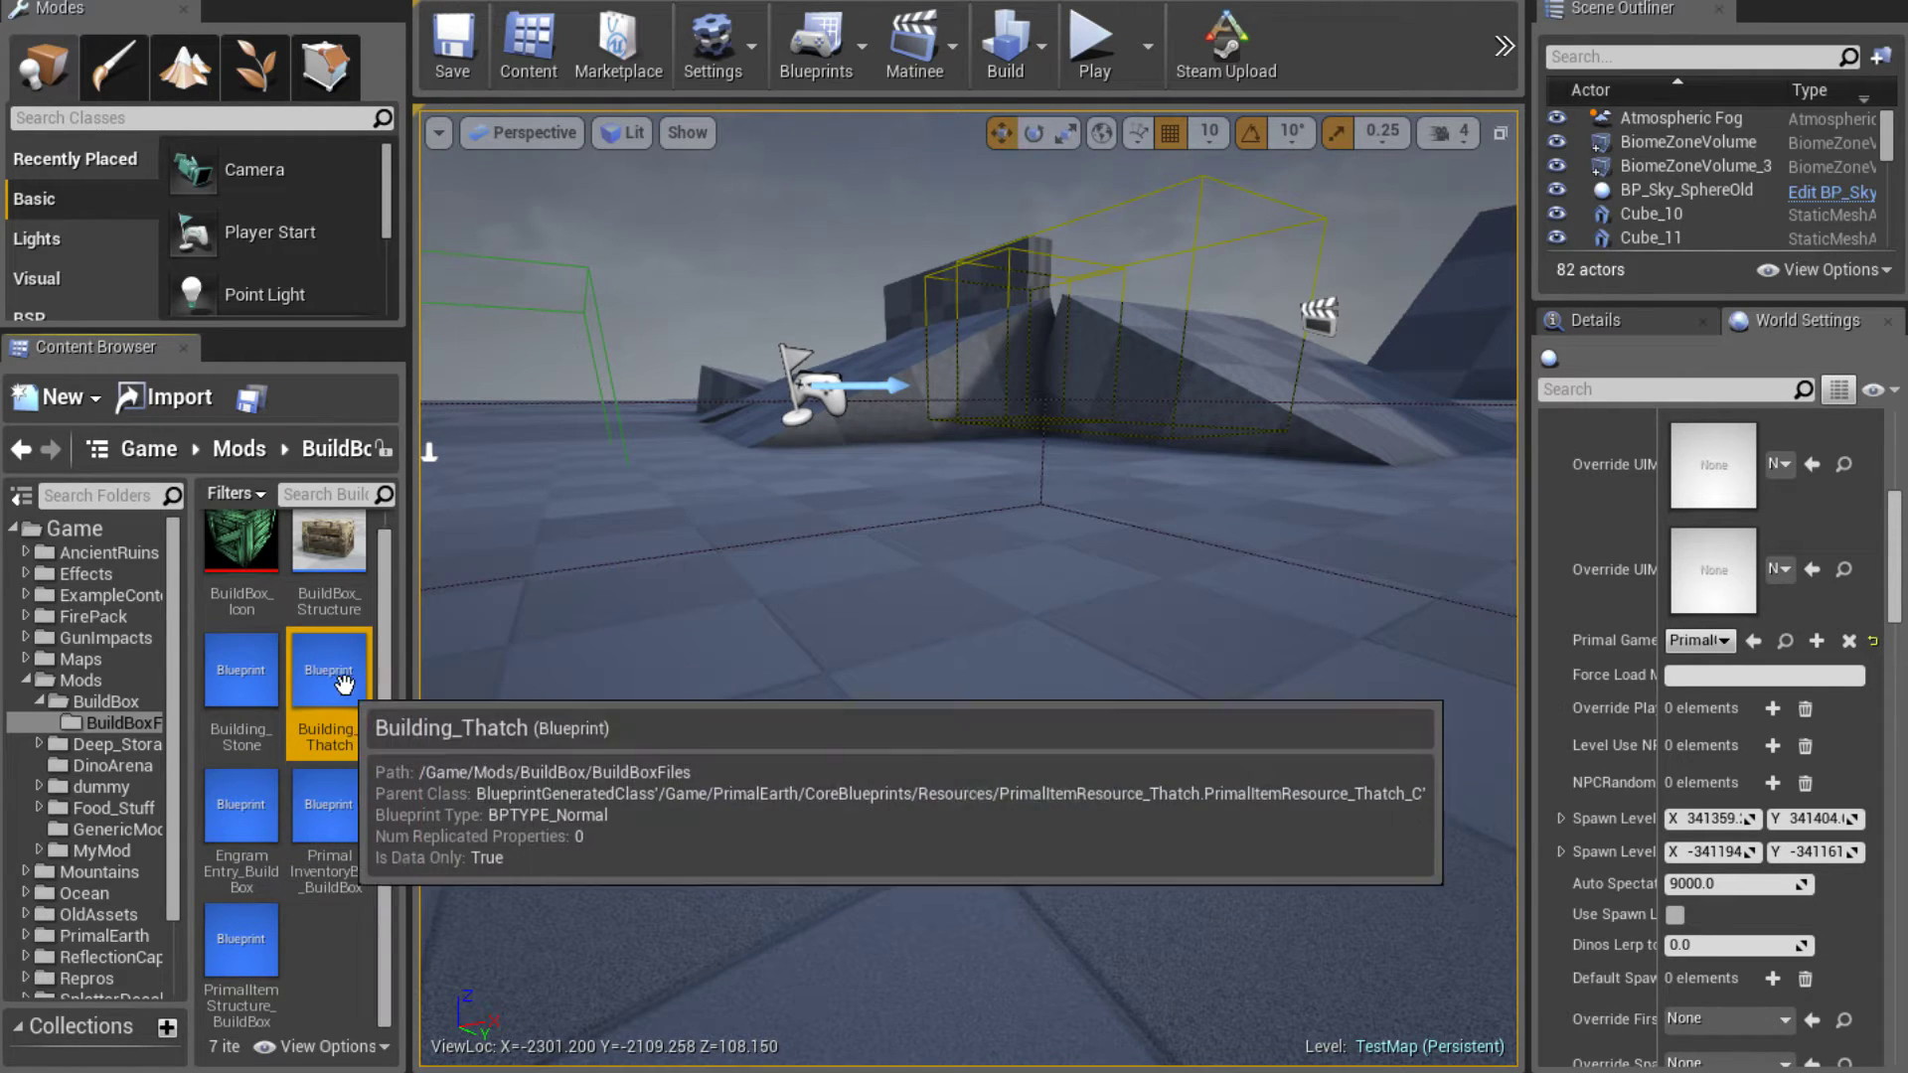
# Open the Building_Thatch blueprint for editing its defaults
pyautogui.doubleClick(348, 679)
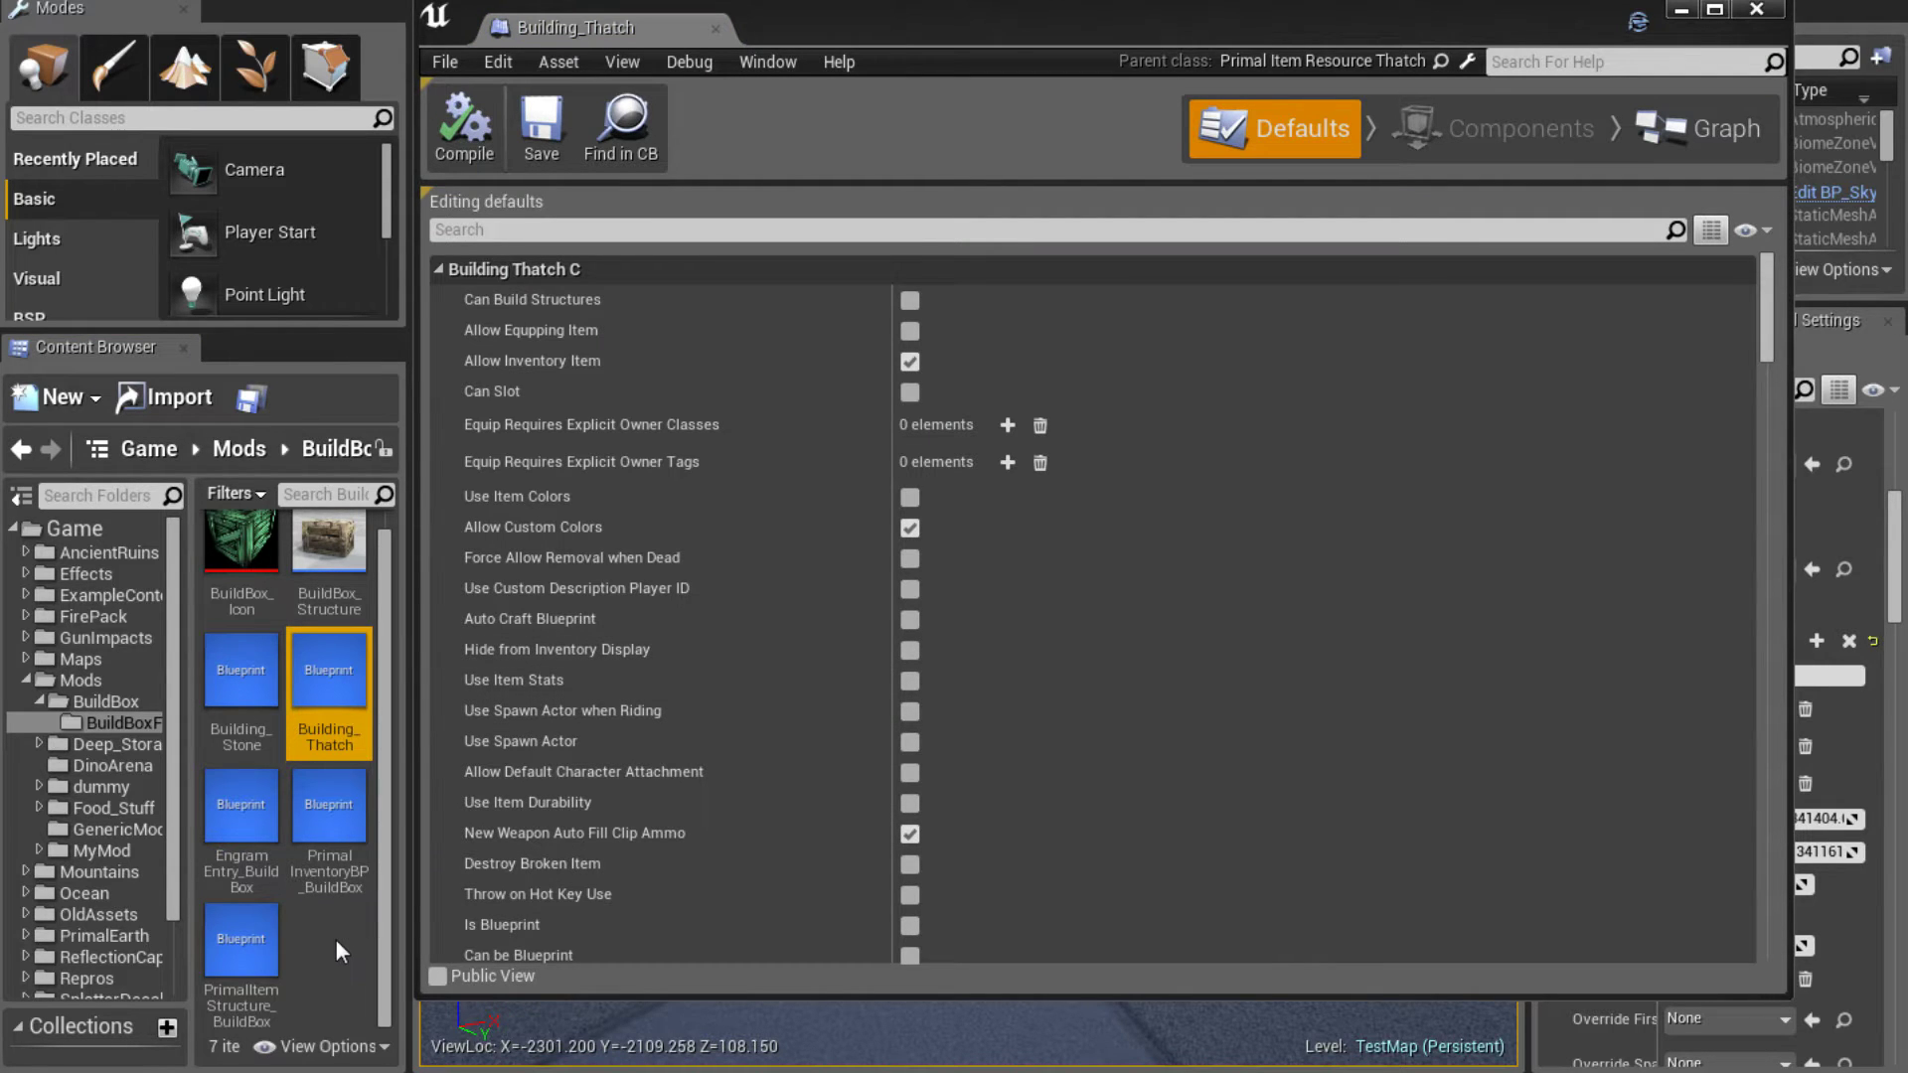
pyautogui.click(235, 957)
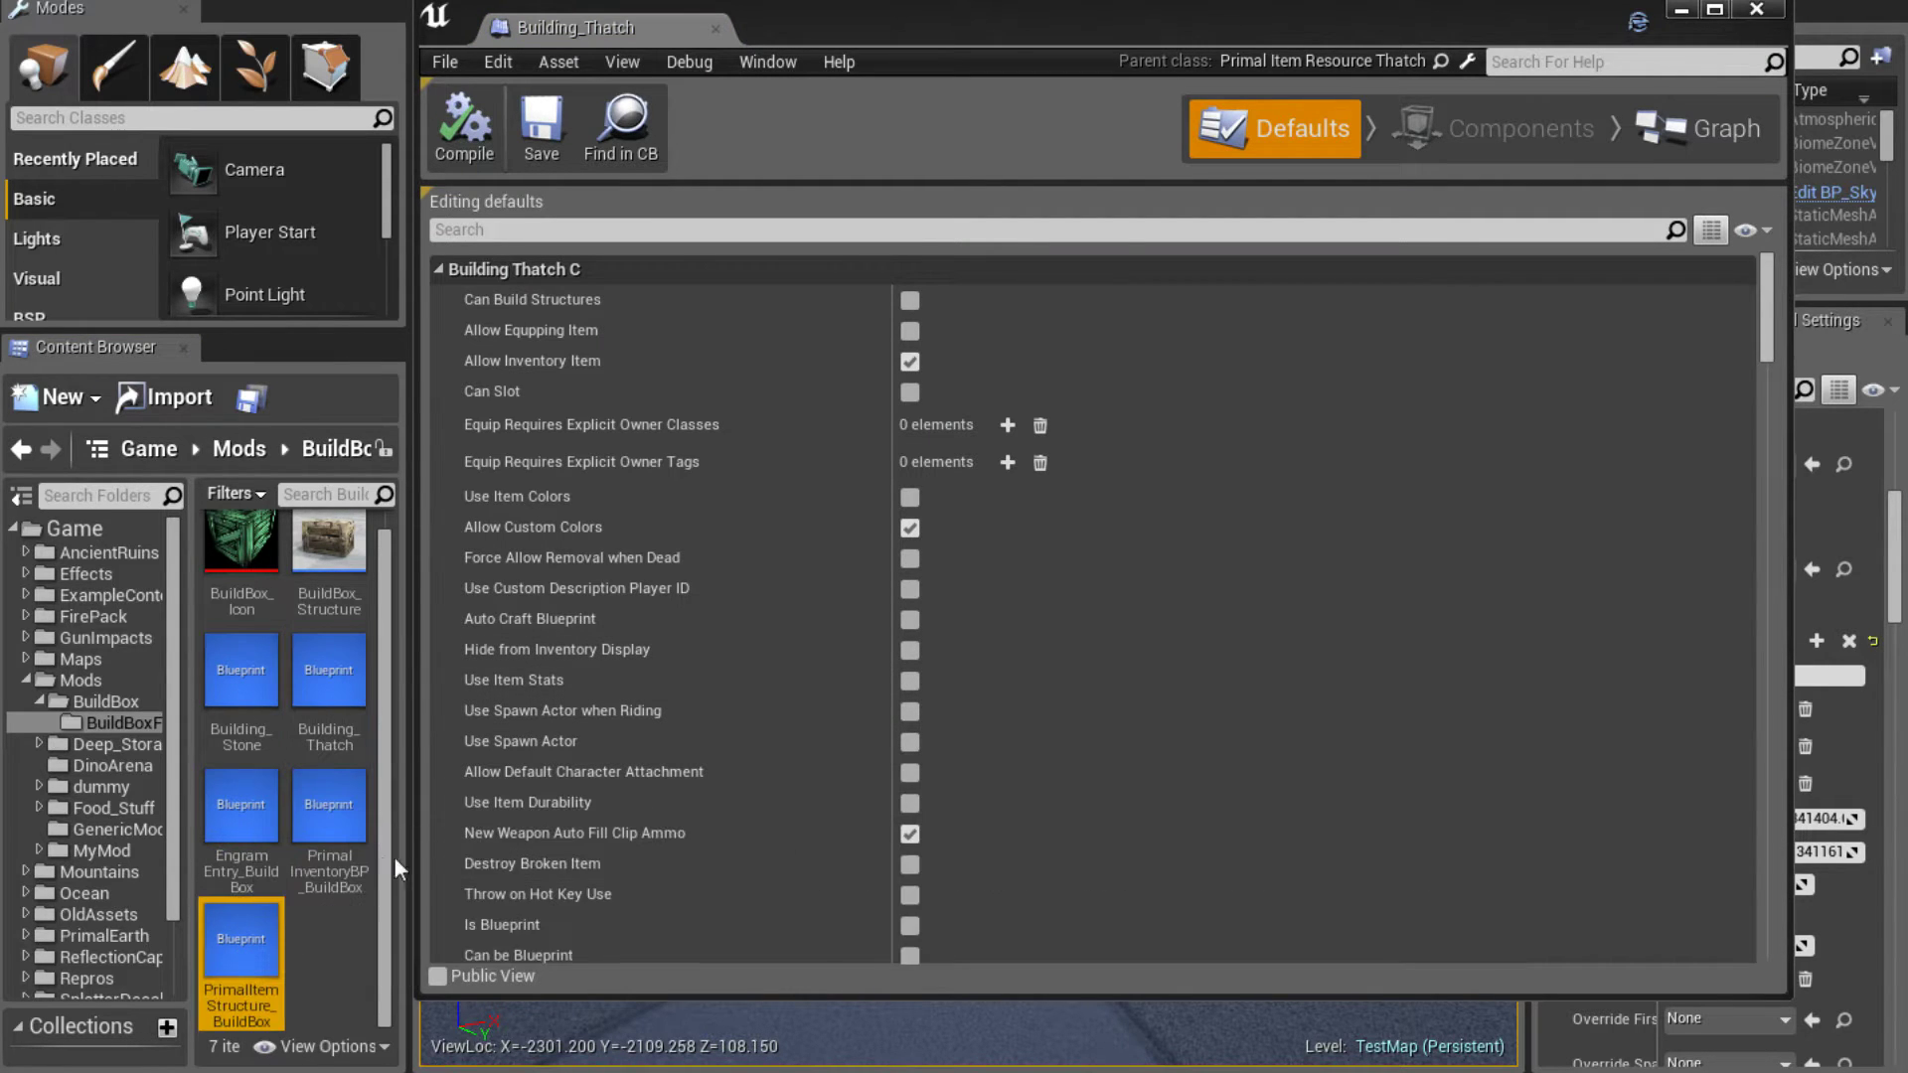
pyautogui.click(737, 674)
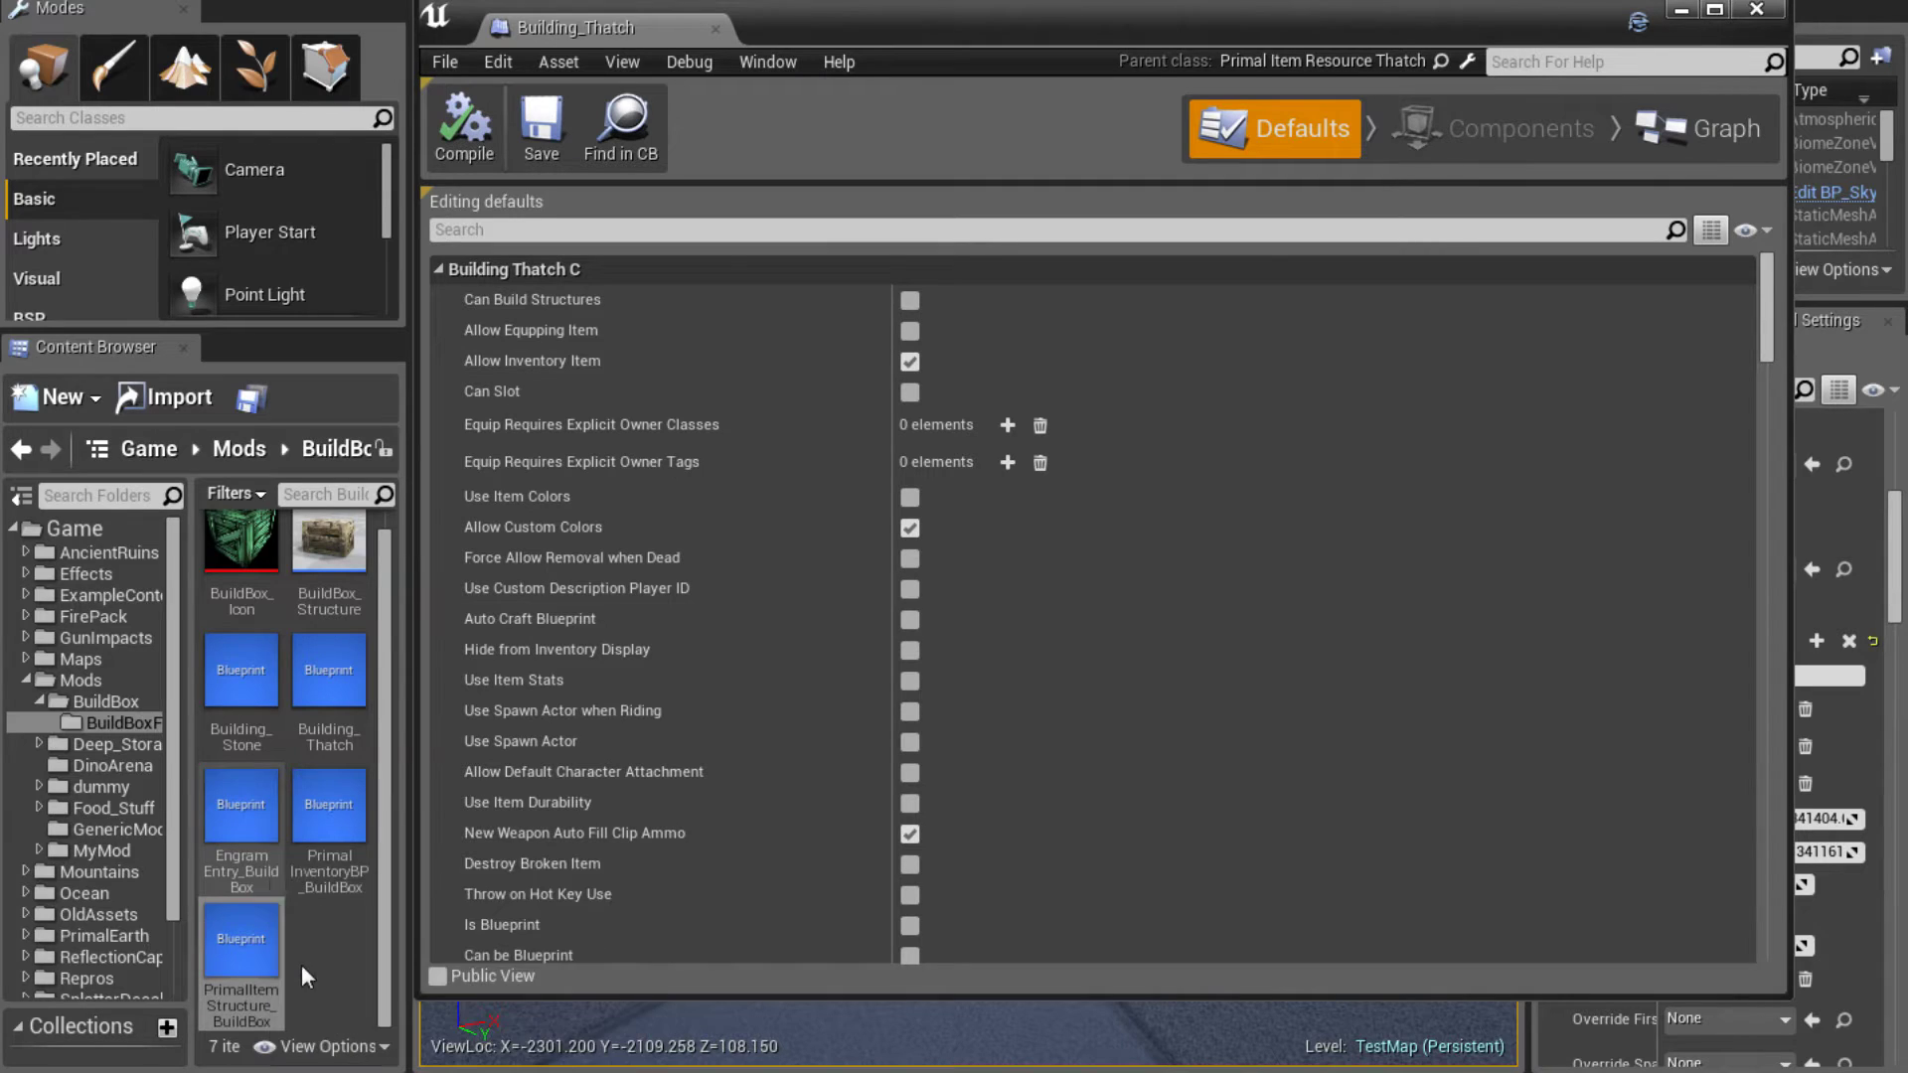
# Add Building_Thatch as a new Default Inventory Items element in PrimalInventoryBP_BuildBox and save the blueprint
pyautogui.click(346, 843)
pyautogui.doubleClick(343, 835)
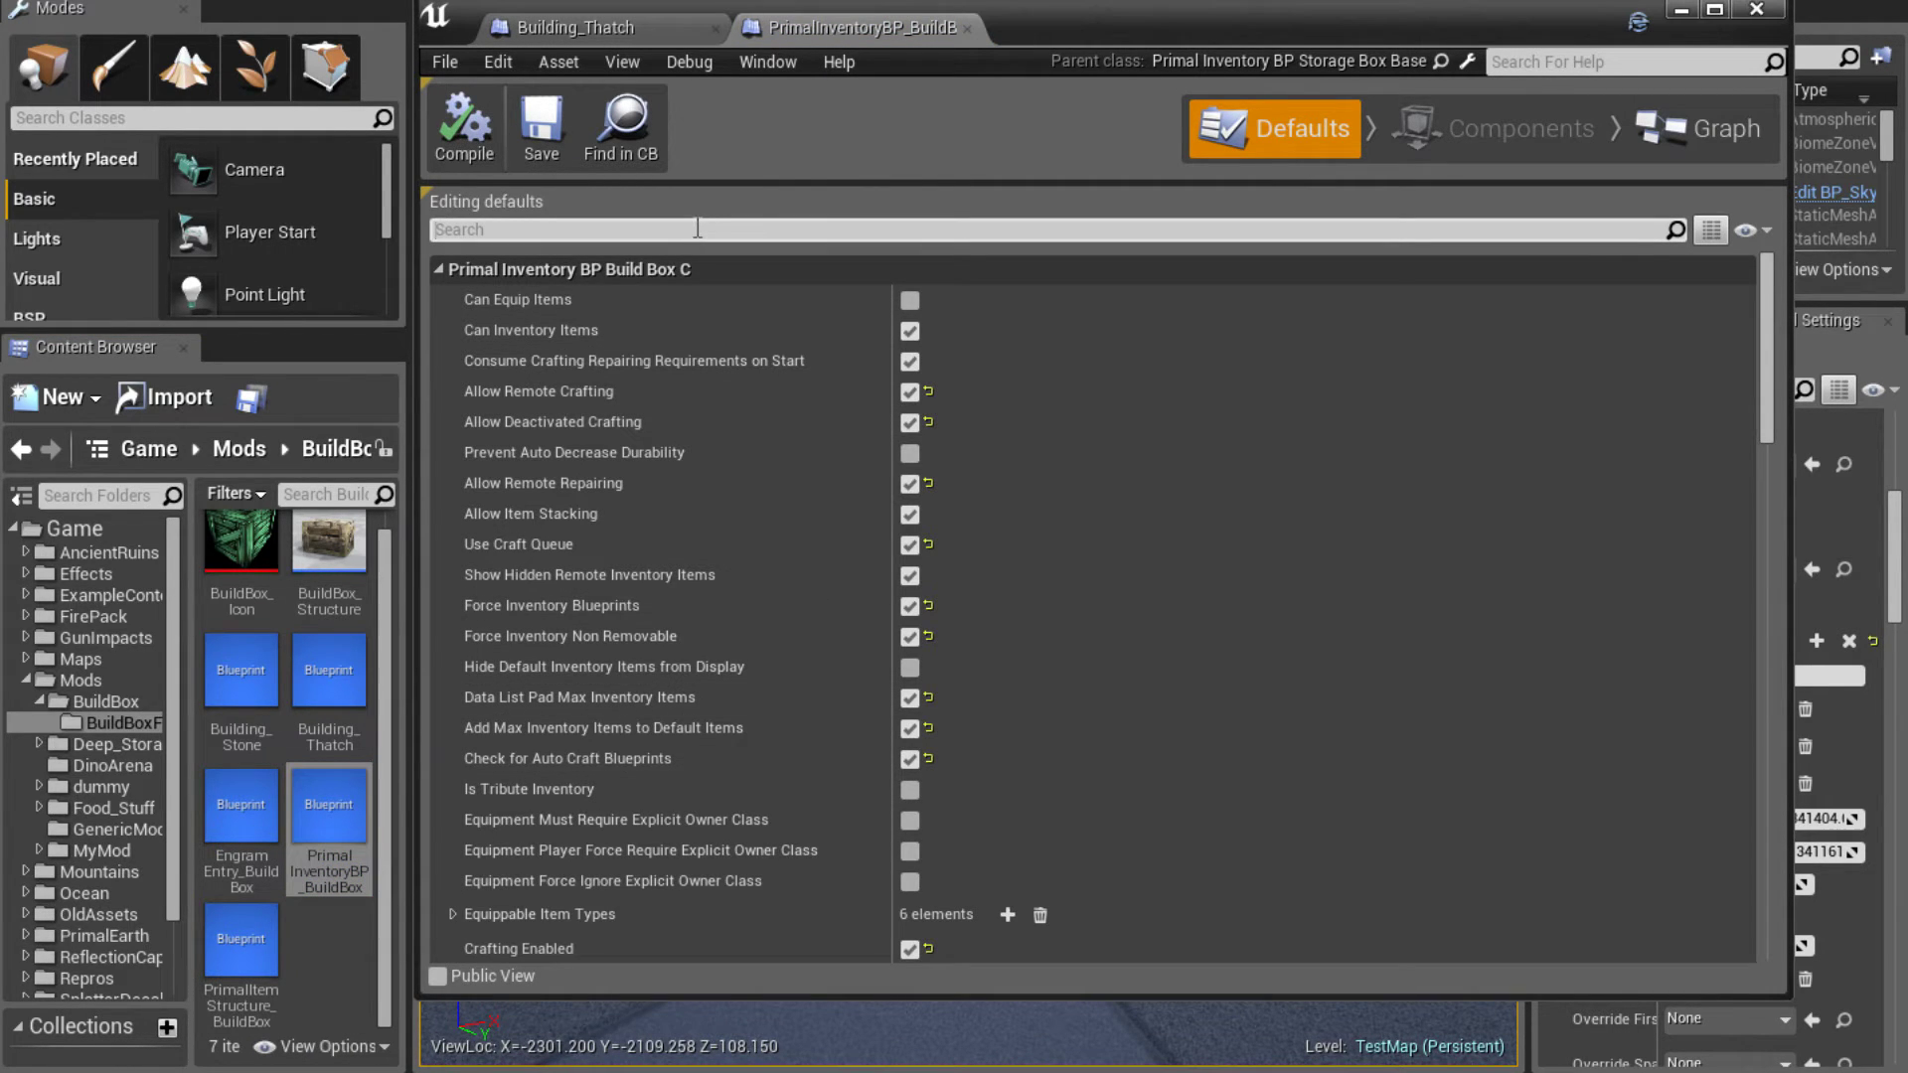
pyautogui.write('force')
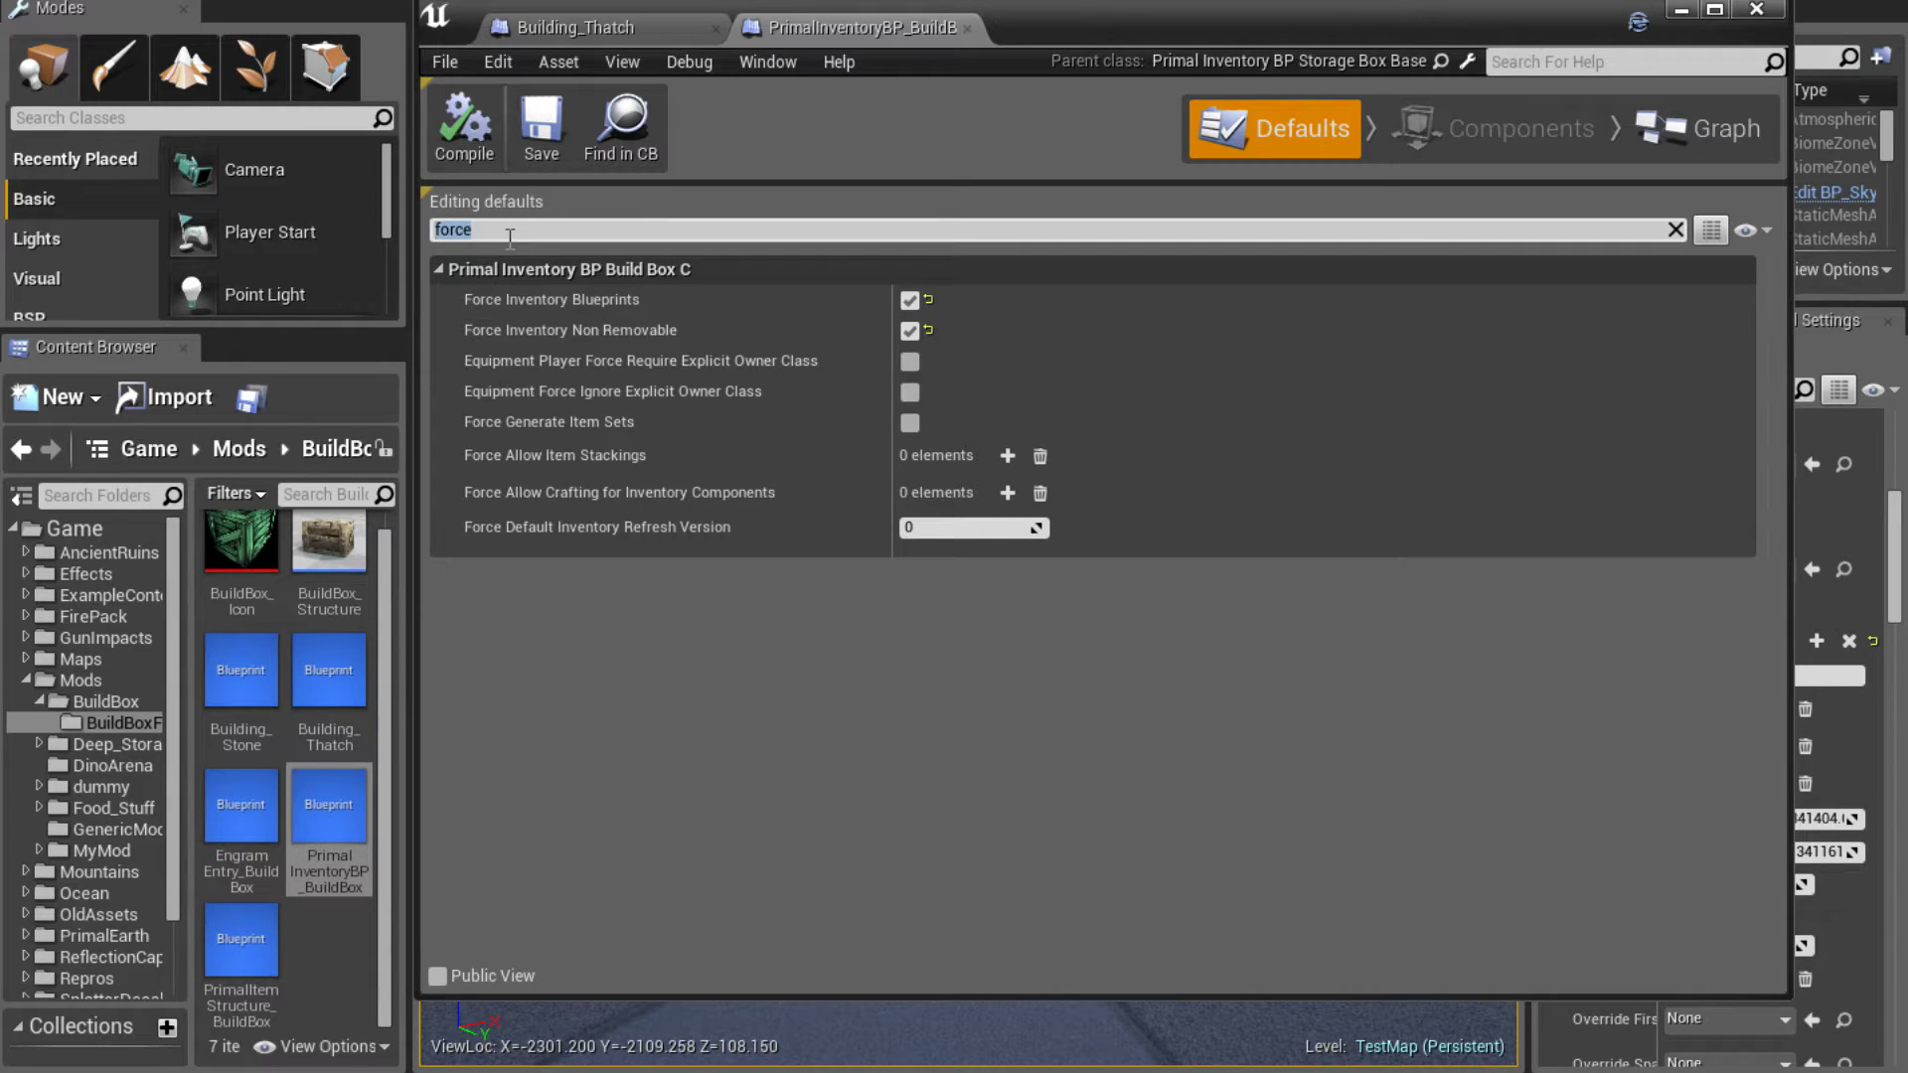
pyautogui.write('def')
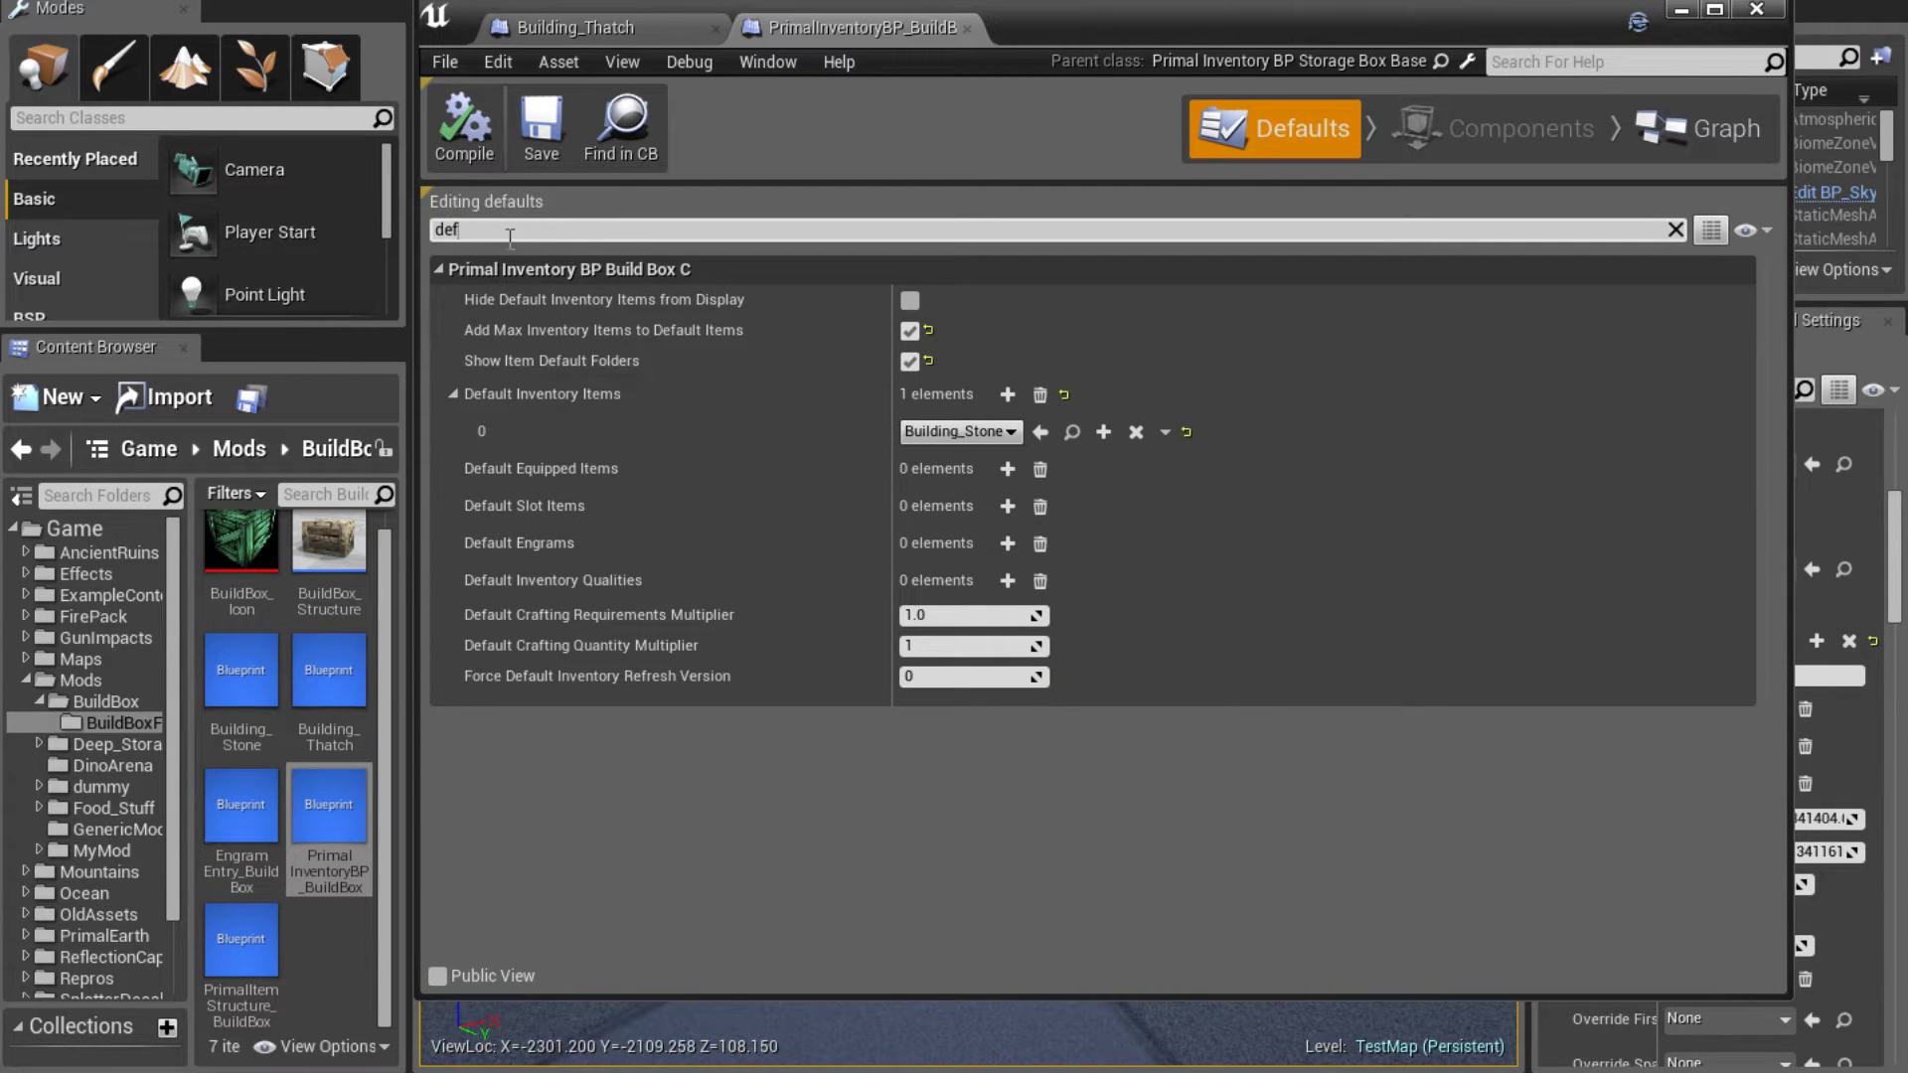
pyautogui.click(1007, 395)
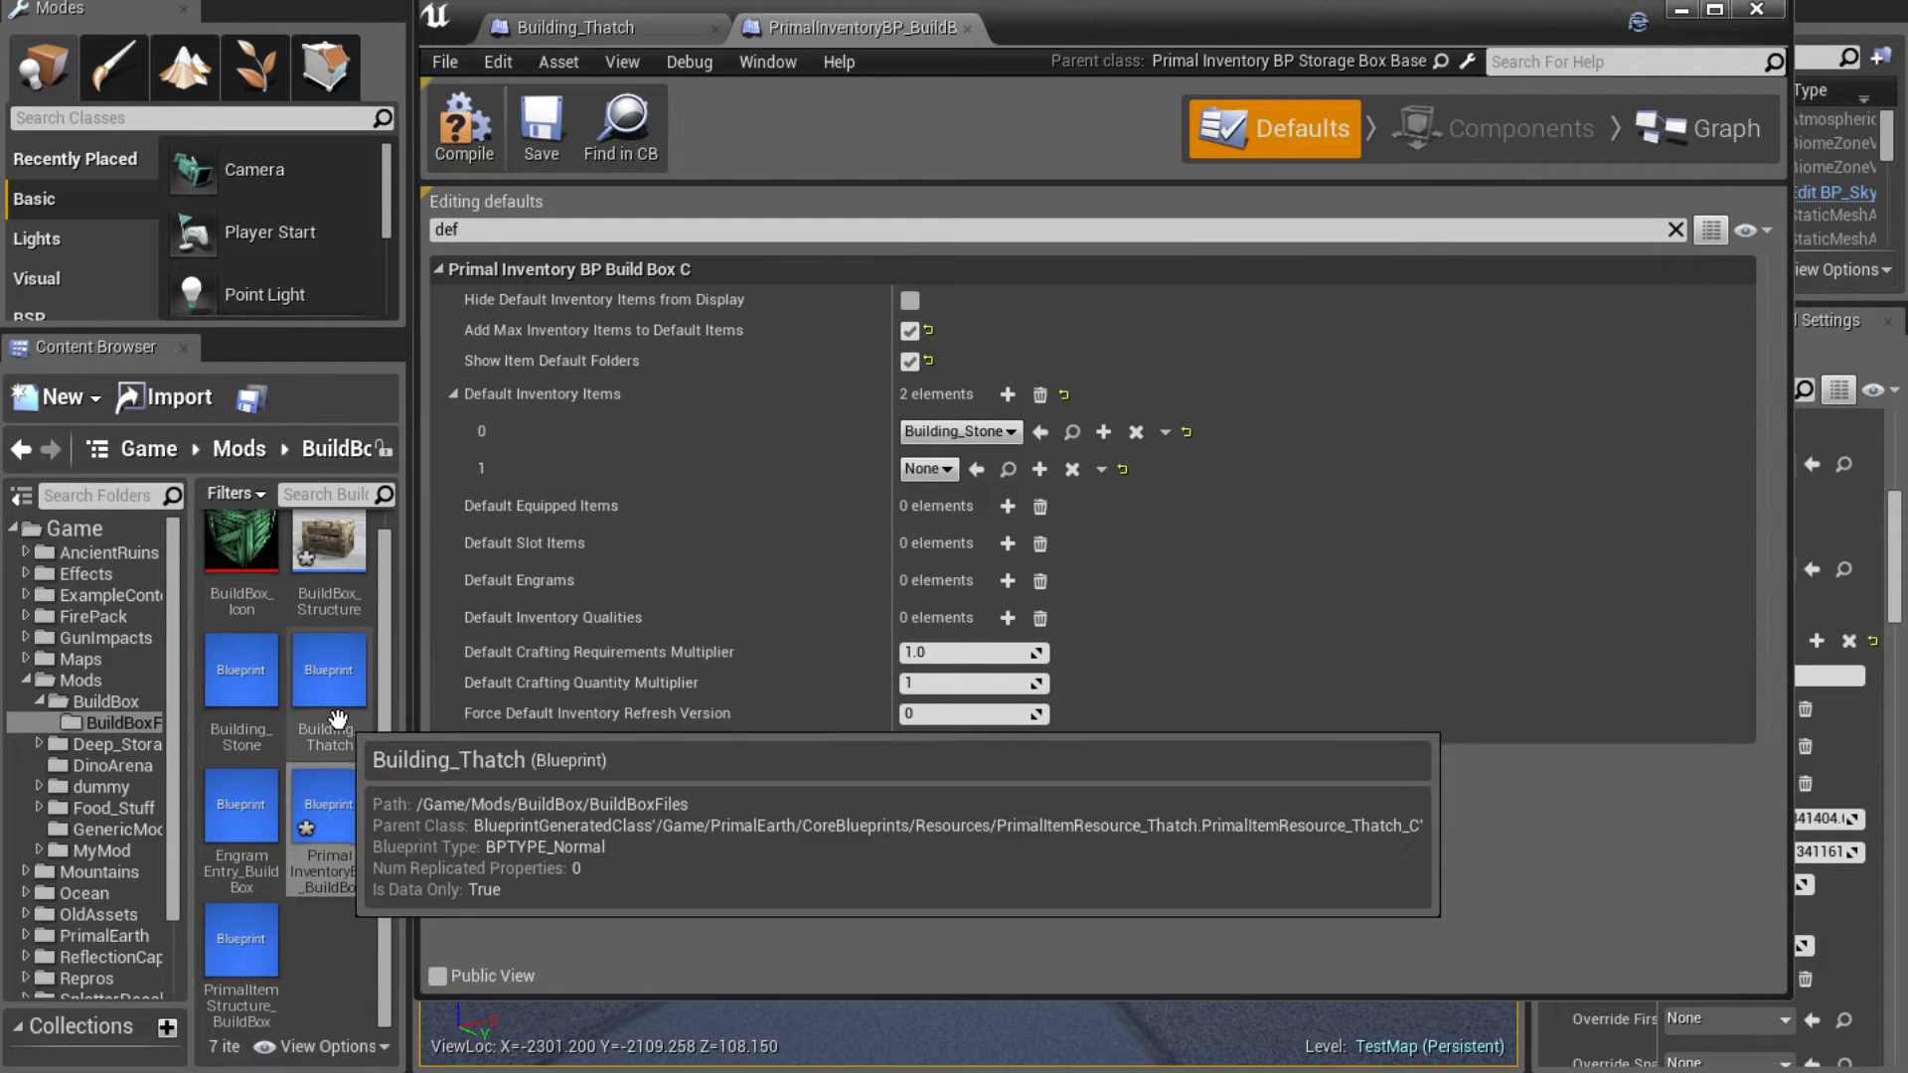
pyautogui.click(338, 718)
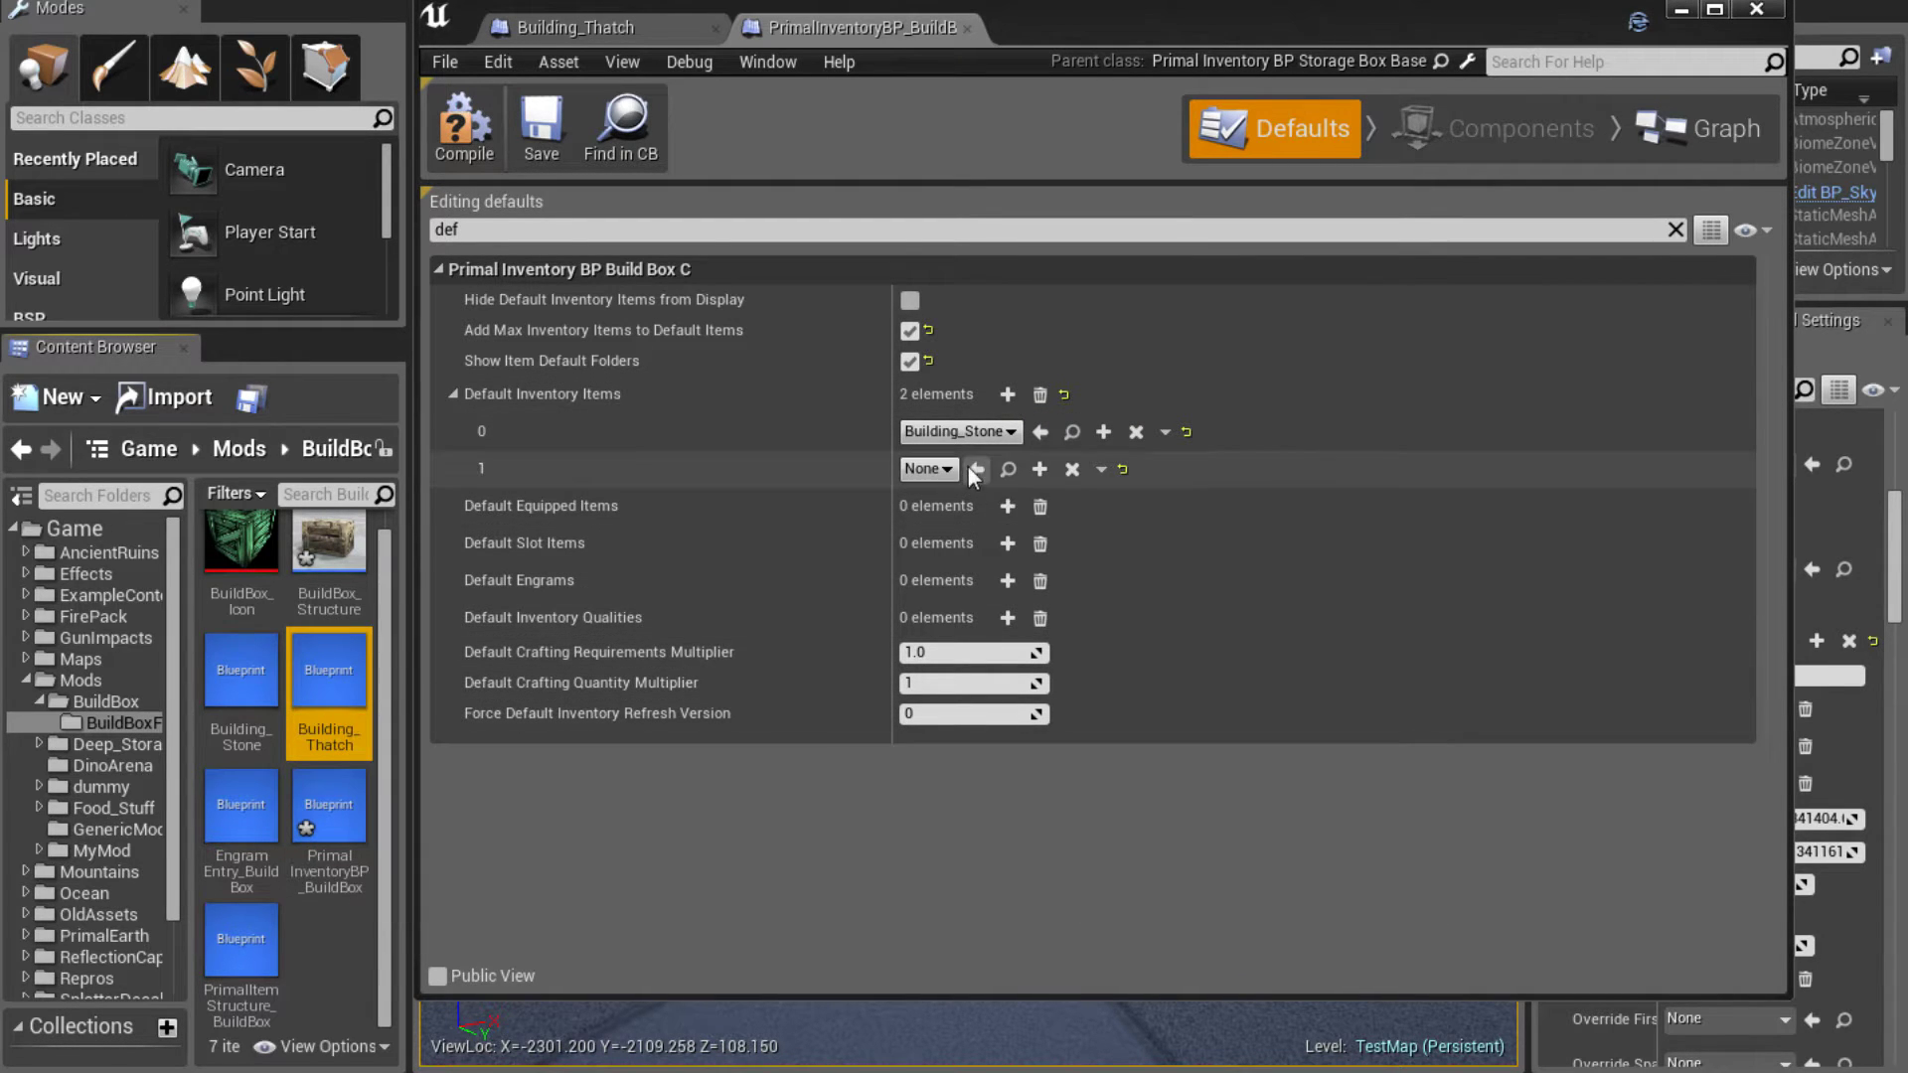
pyautogui.click(976, 470)
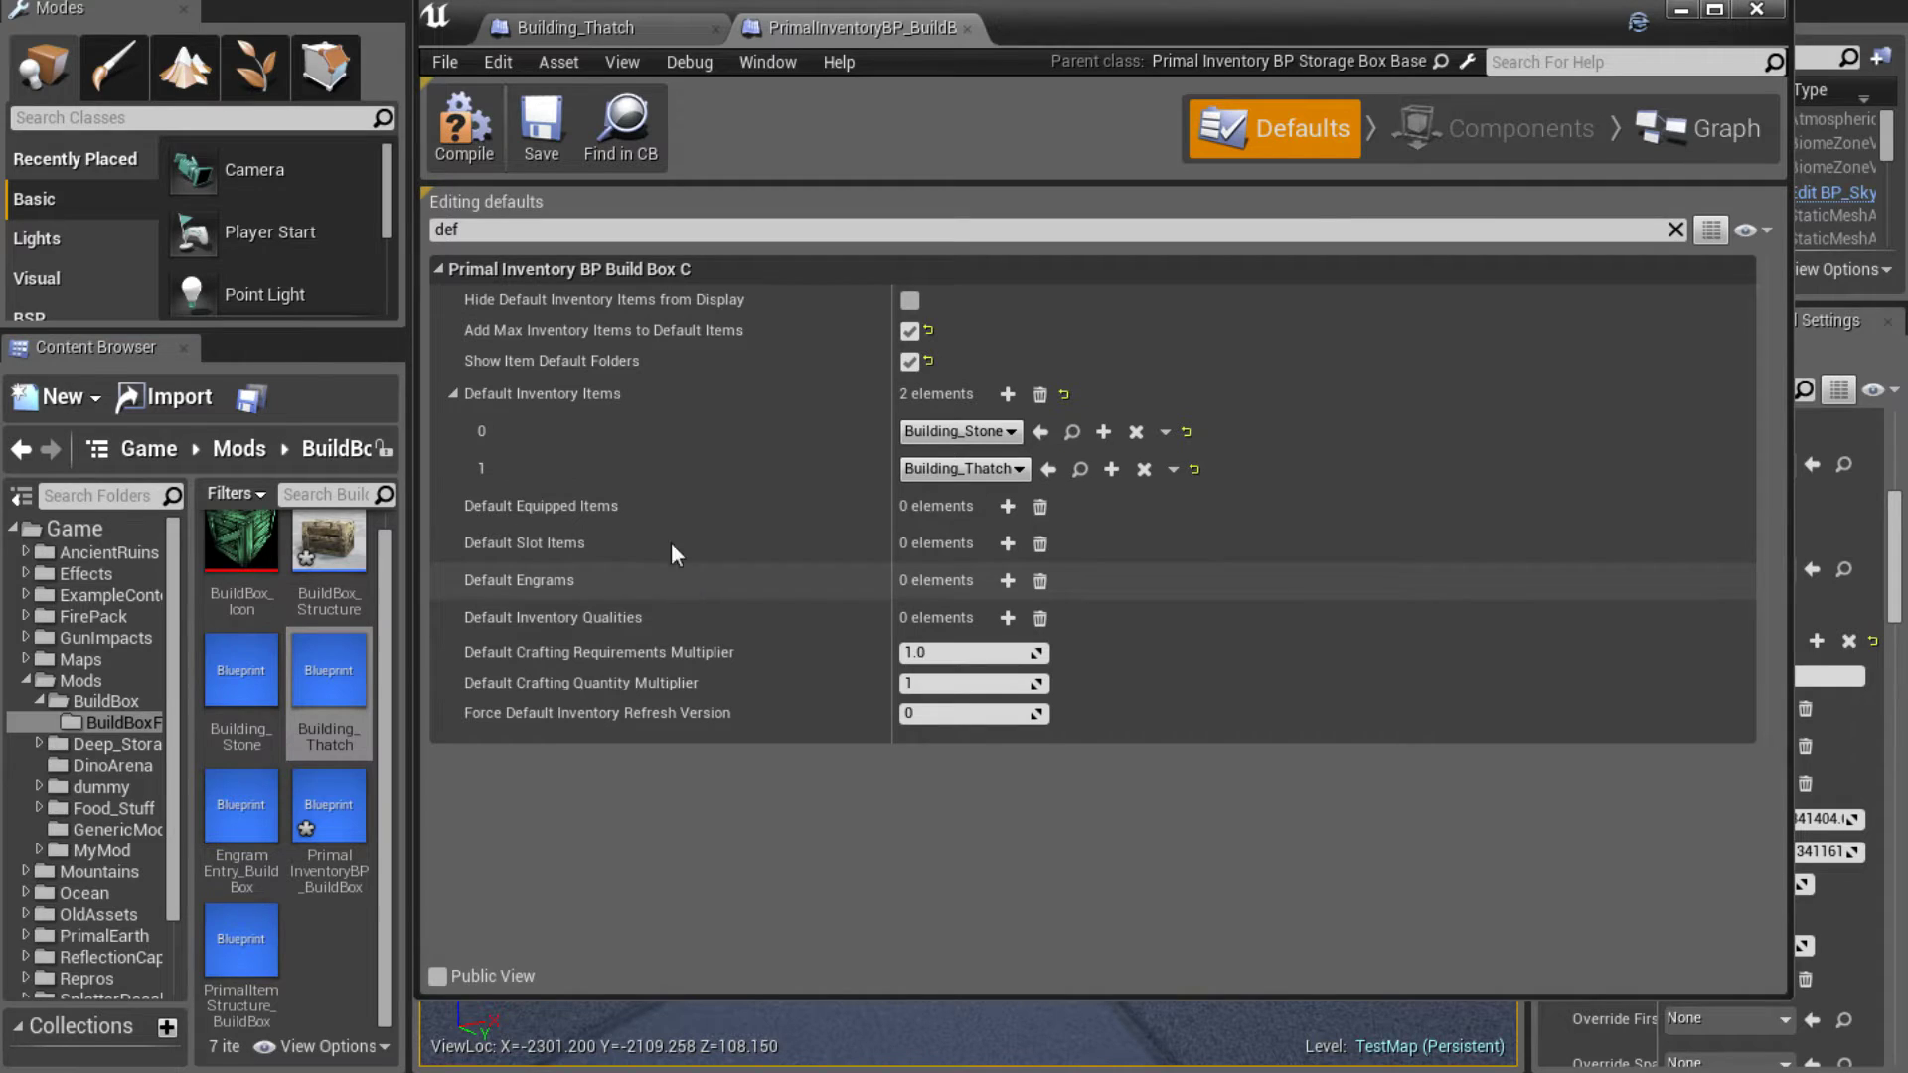
pyautogui.click(554, 121)
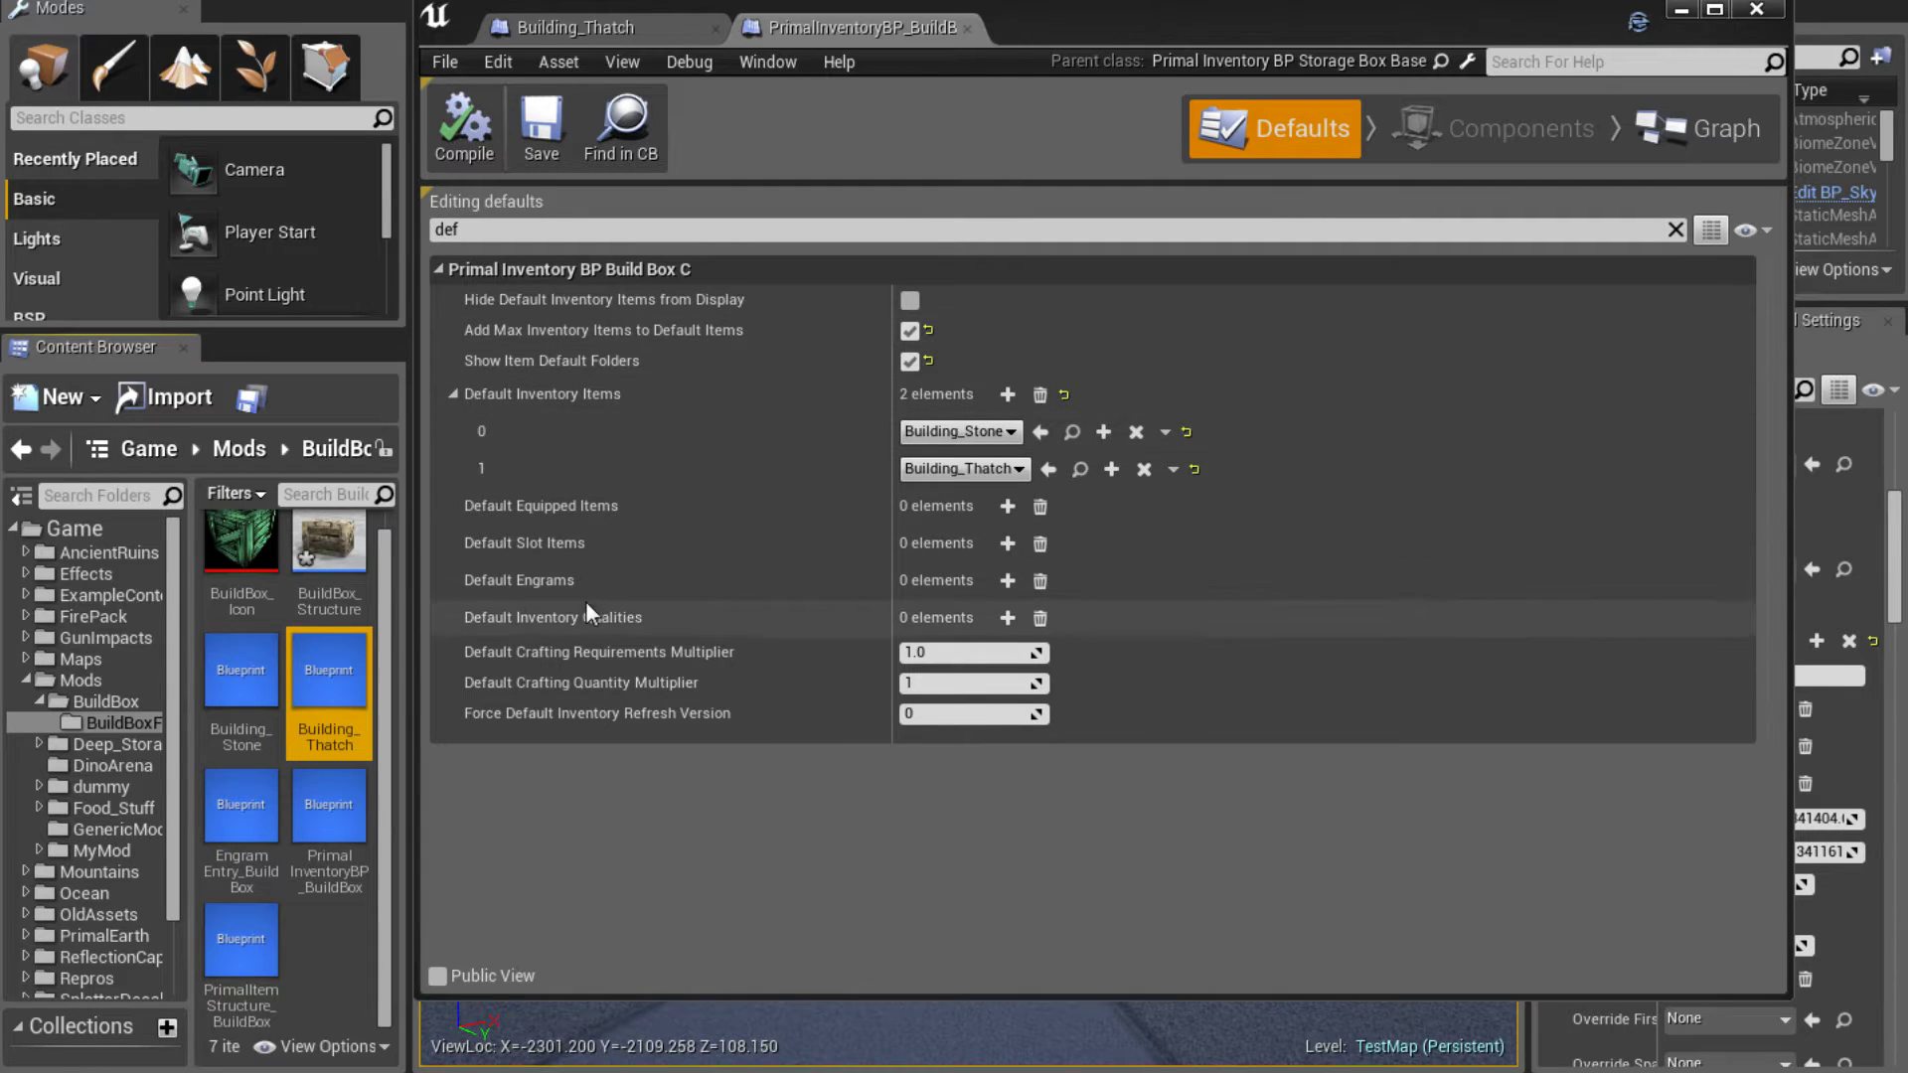
# Open and save the BuildBox_Structure blueprint, and close both its editor and the PrimalInventoryBP_BuildBox editor
pyautogui.click(329, 557)
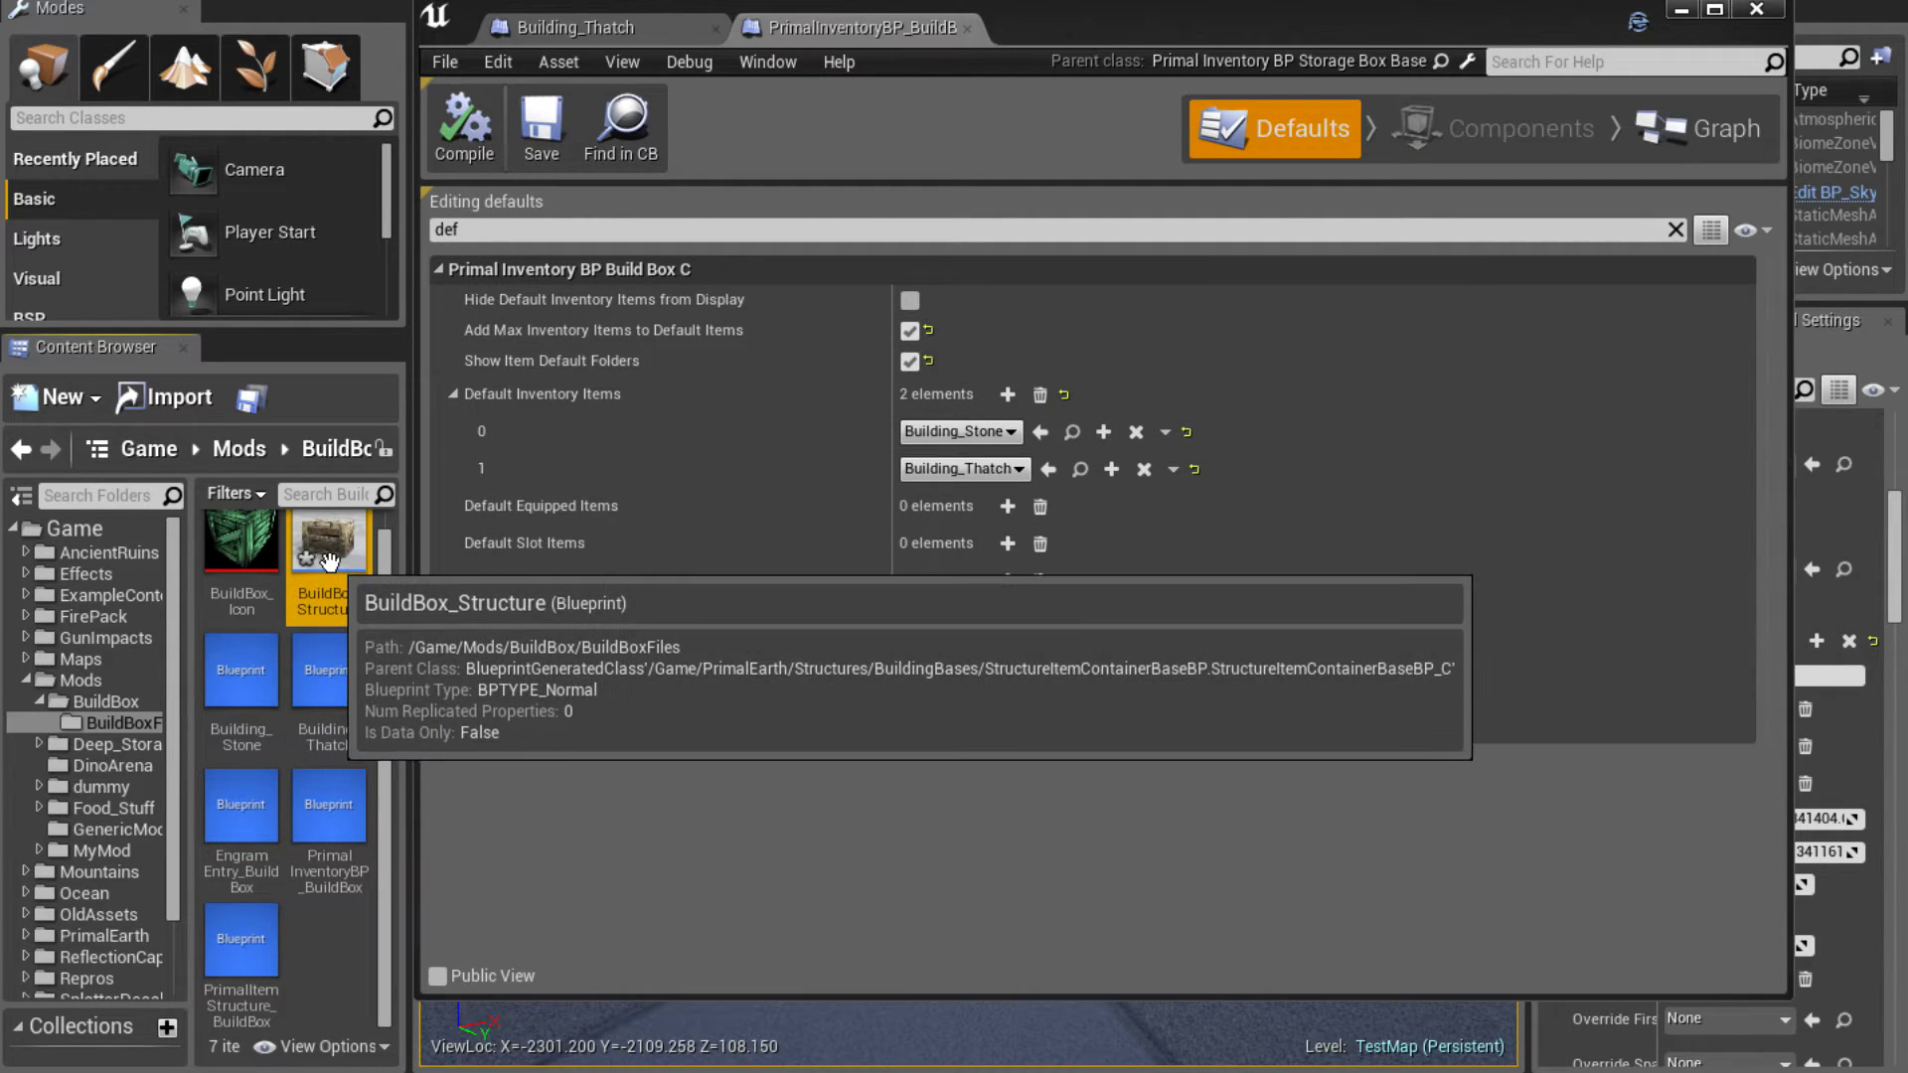
pyautogui.doubleClick(329, 556)
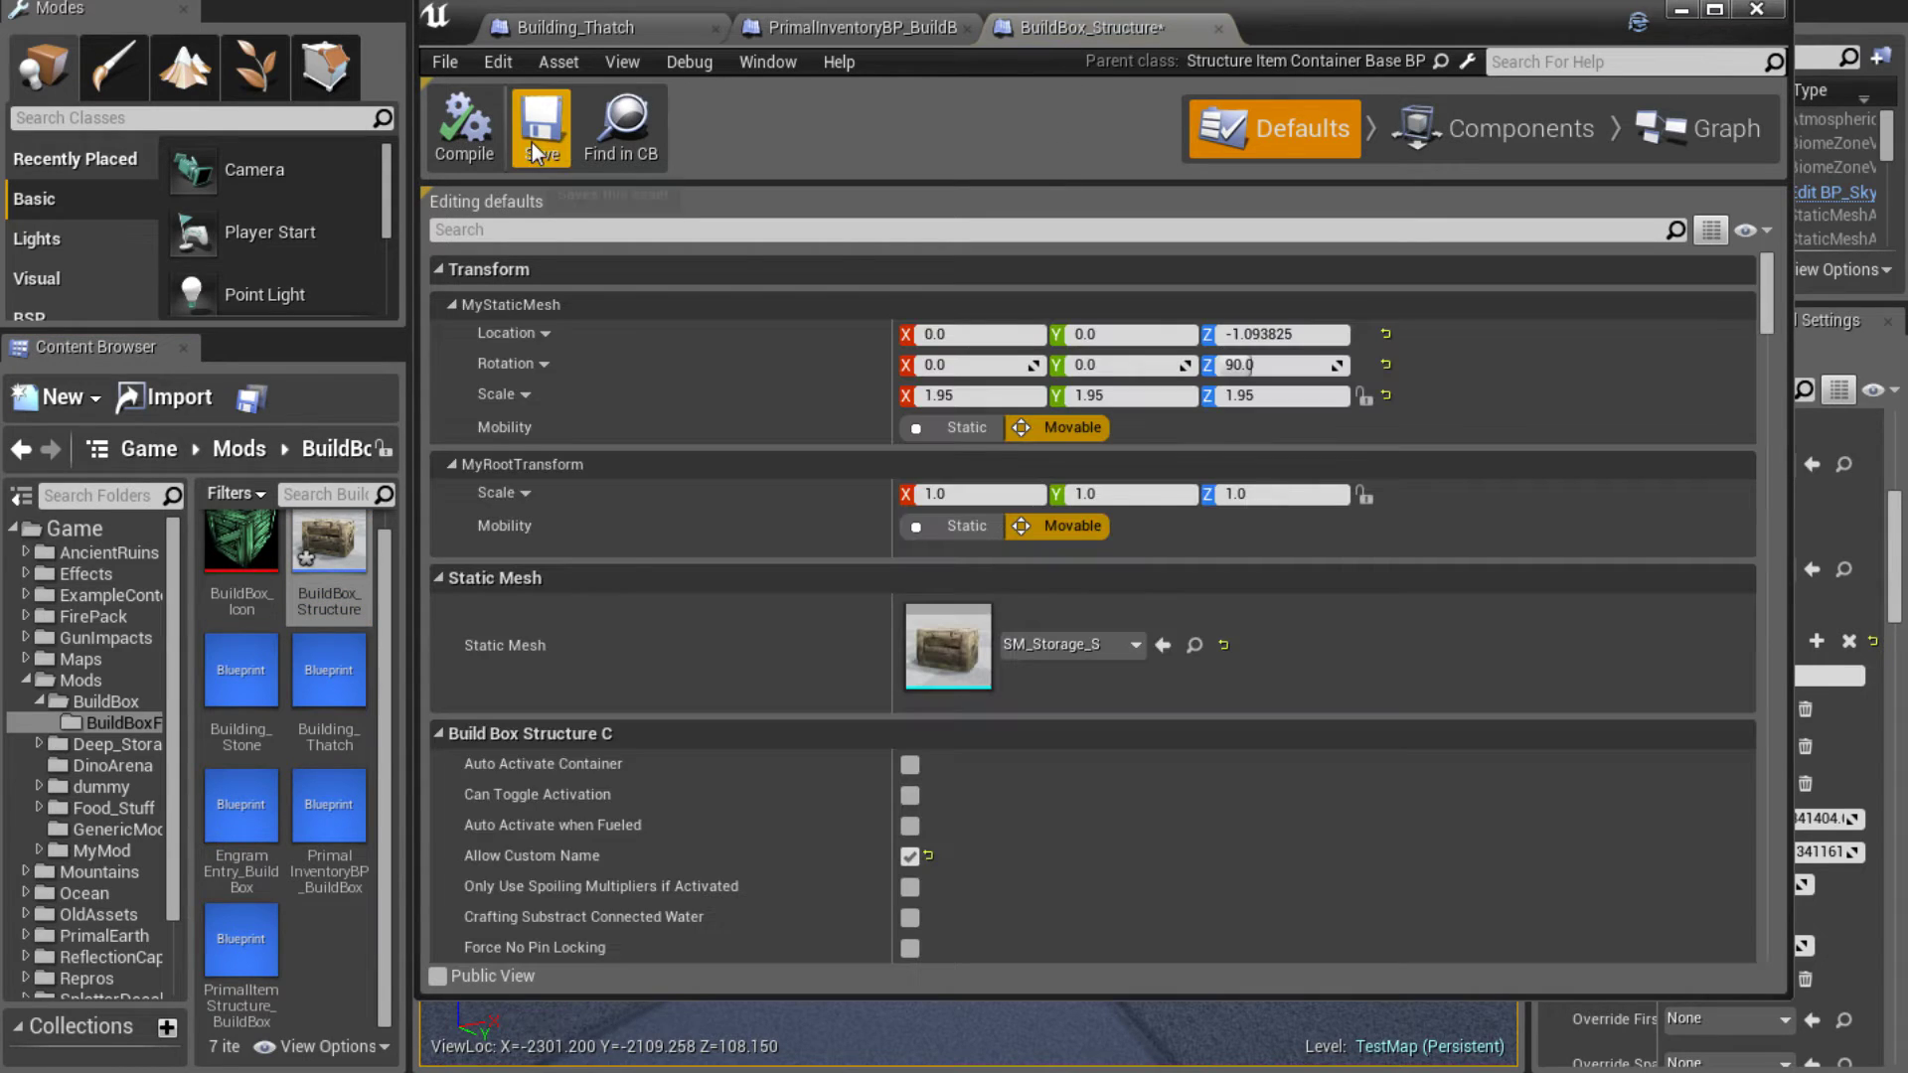
pyautogui.click(536, 149)
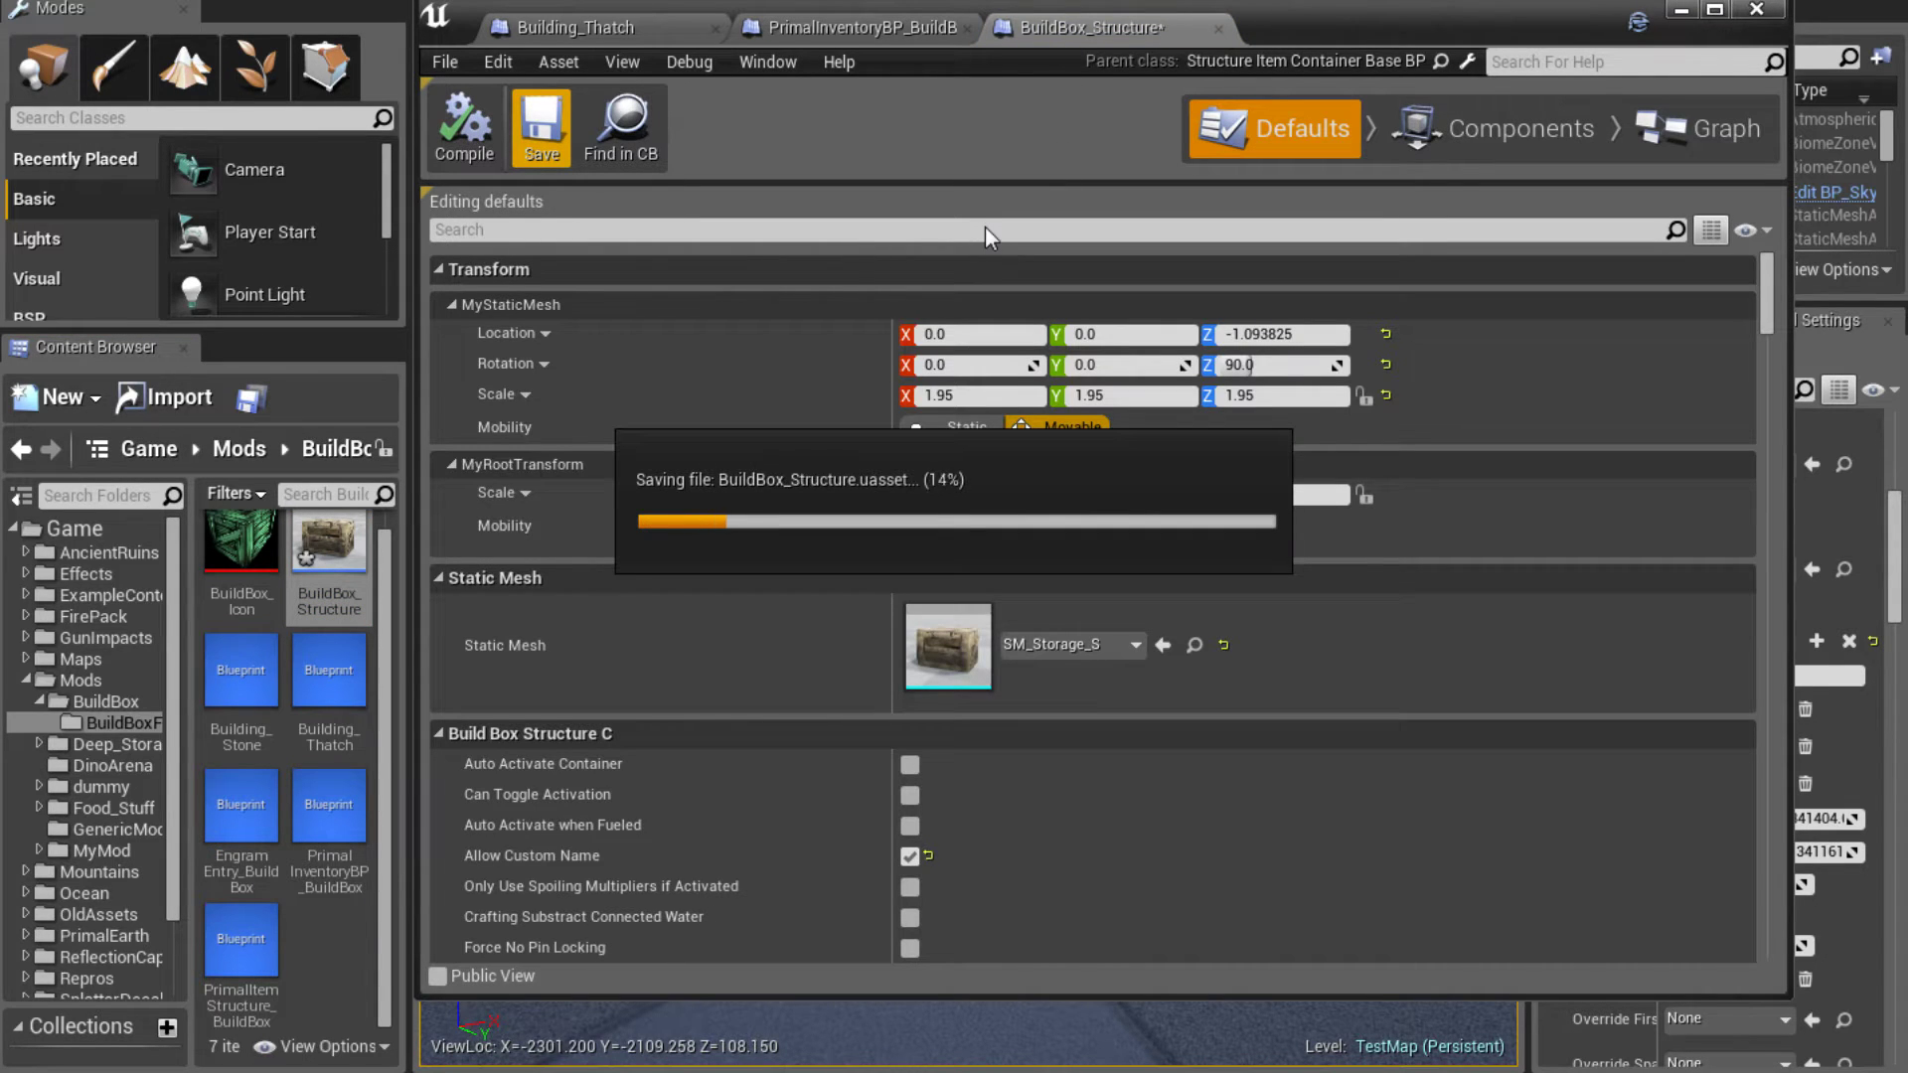
pyautogui.click(1217, 27)
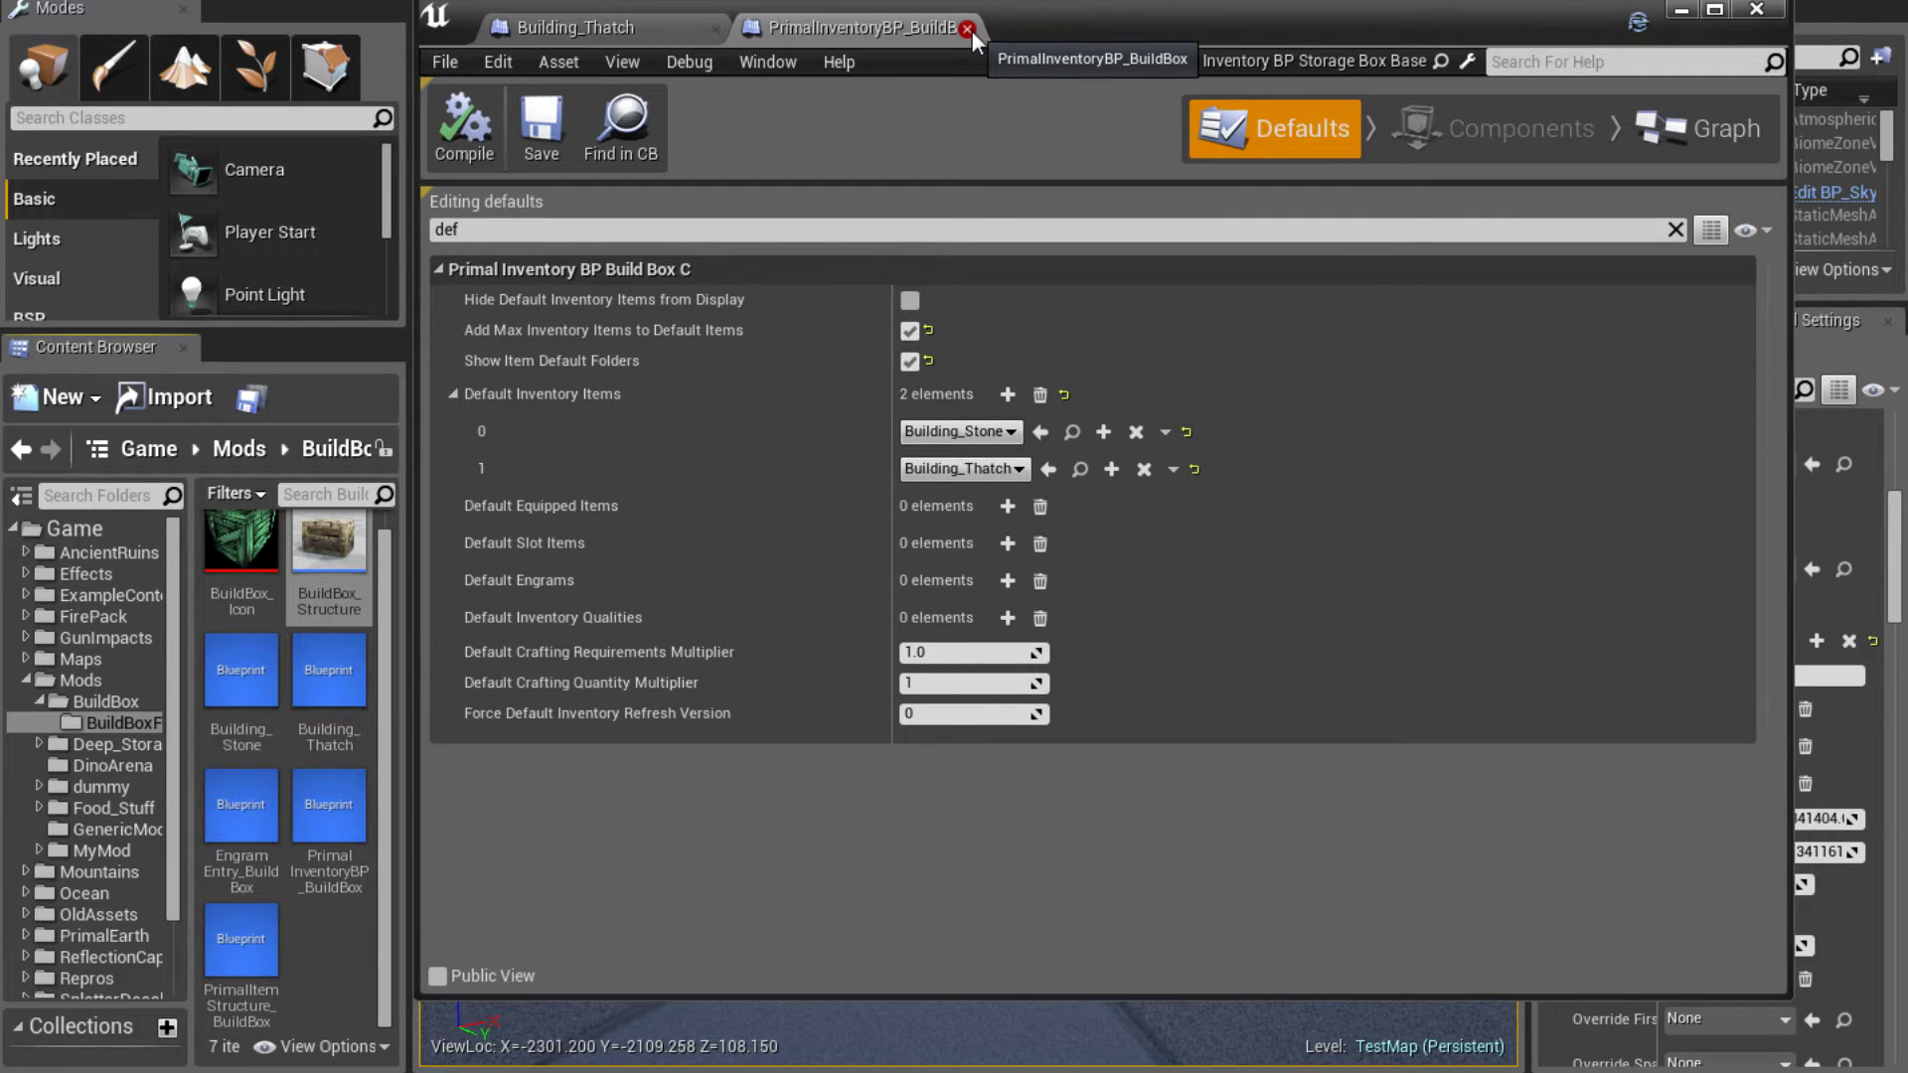
pyautogui.click(967, 28)
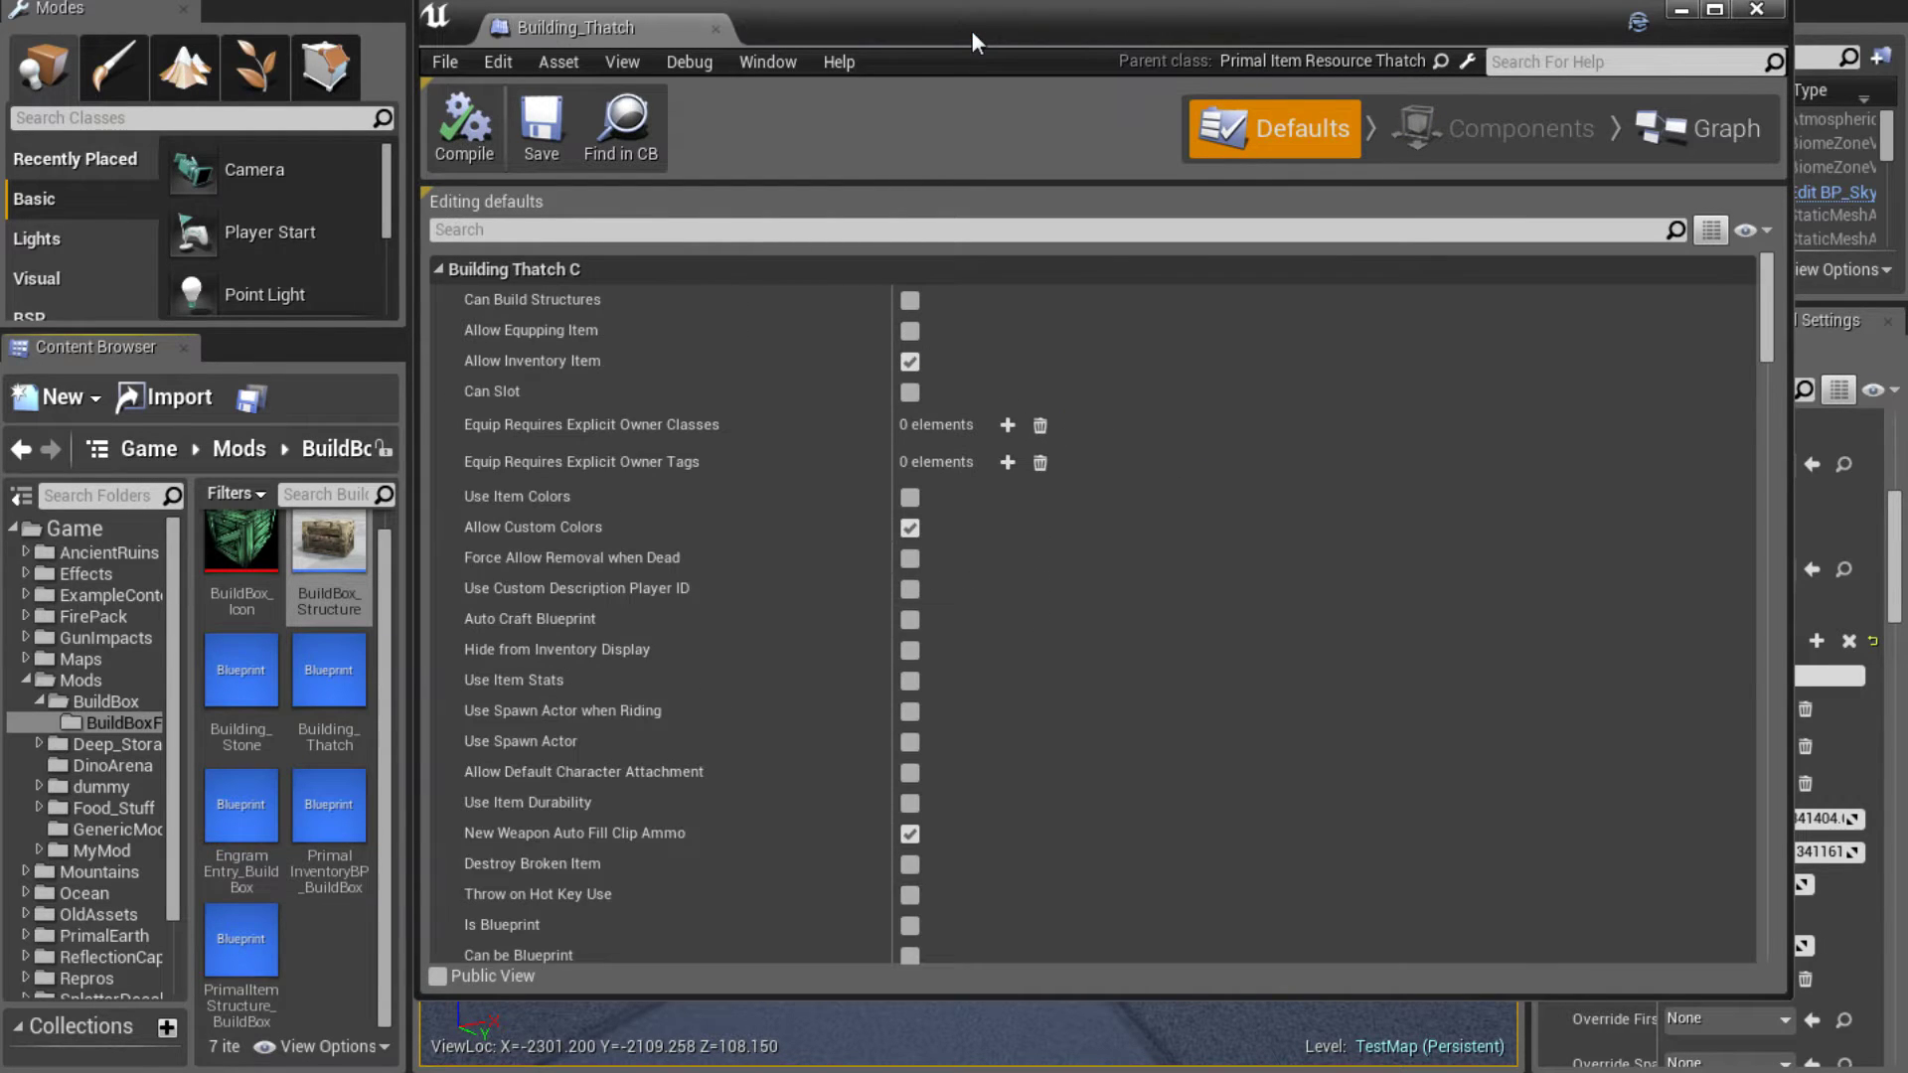
# Open the Building_Stone blueprint in its own window and arrange it side by side with the Building_Thatch editor for comparison
pyautogui.doubleClick(239, 691)
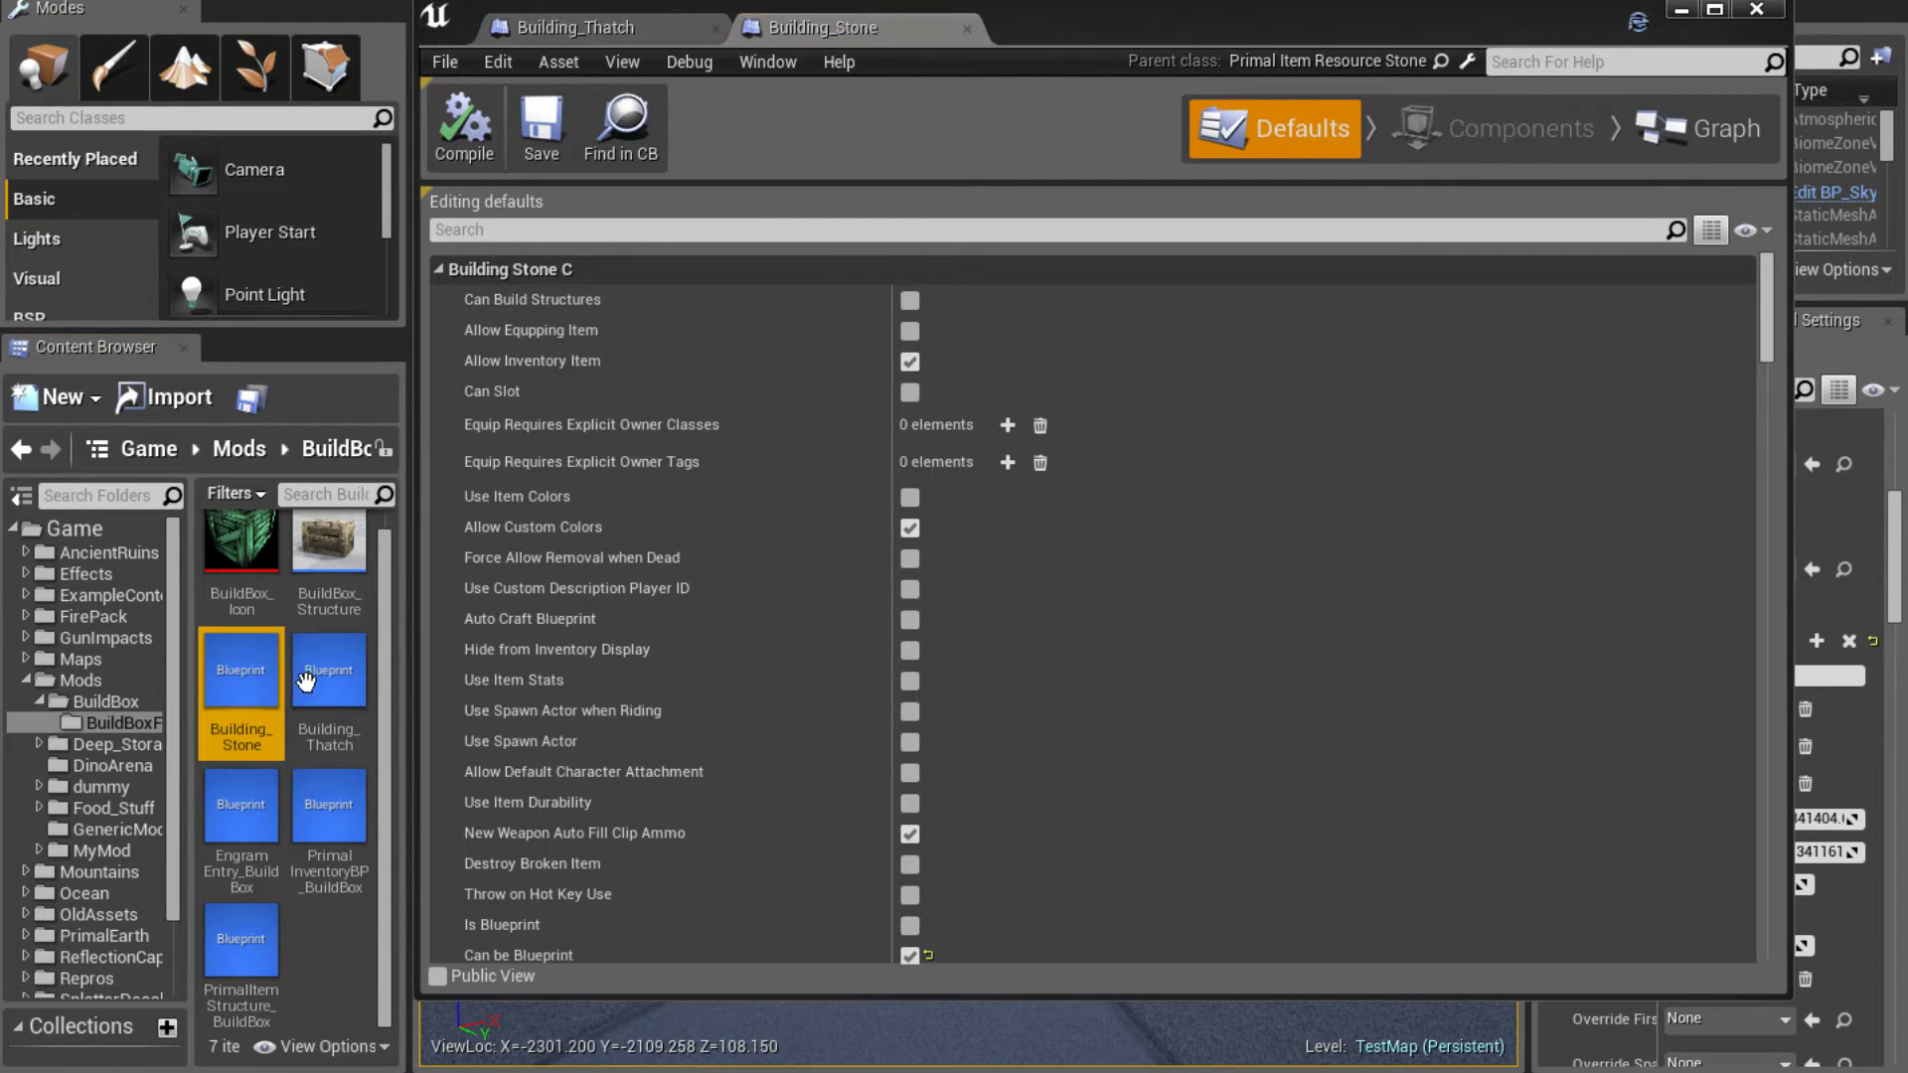
pyautogui.click(967, 29)
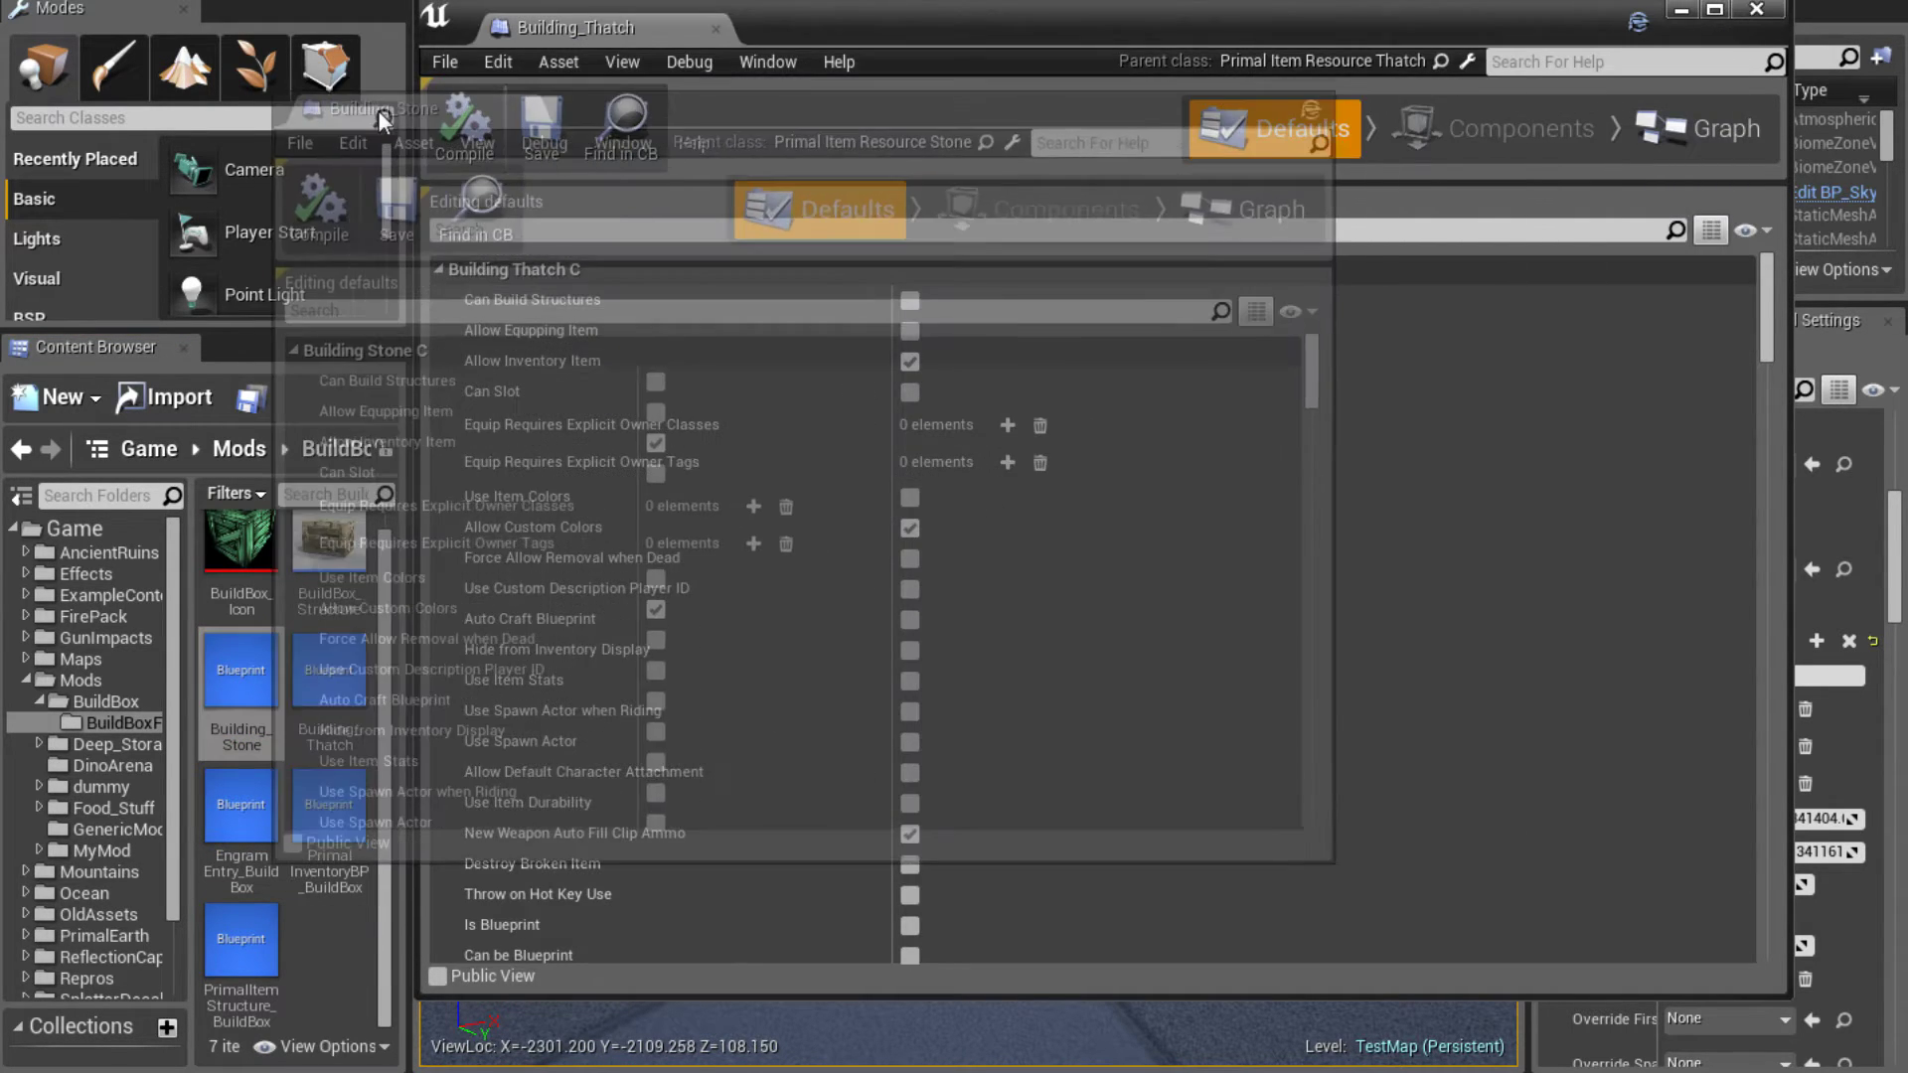
pyautogui.moveTo(874, 134); pyautogui.dragTo(724, 21)
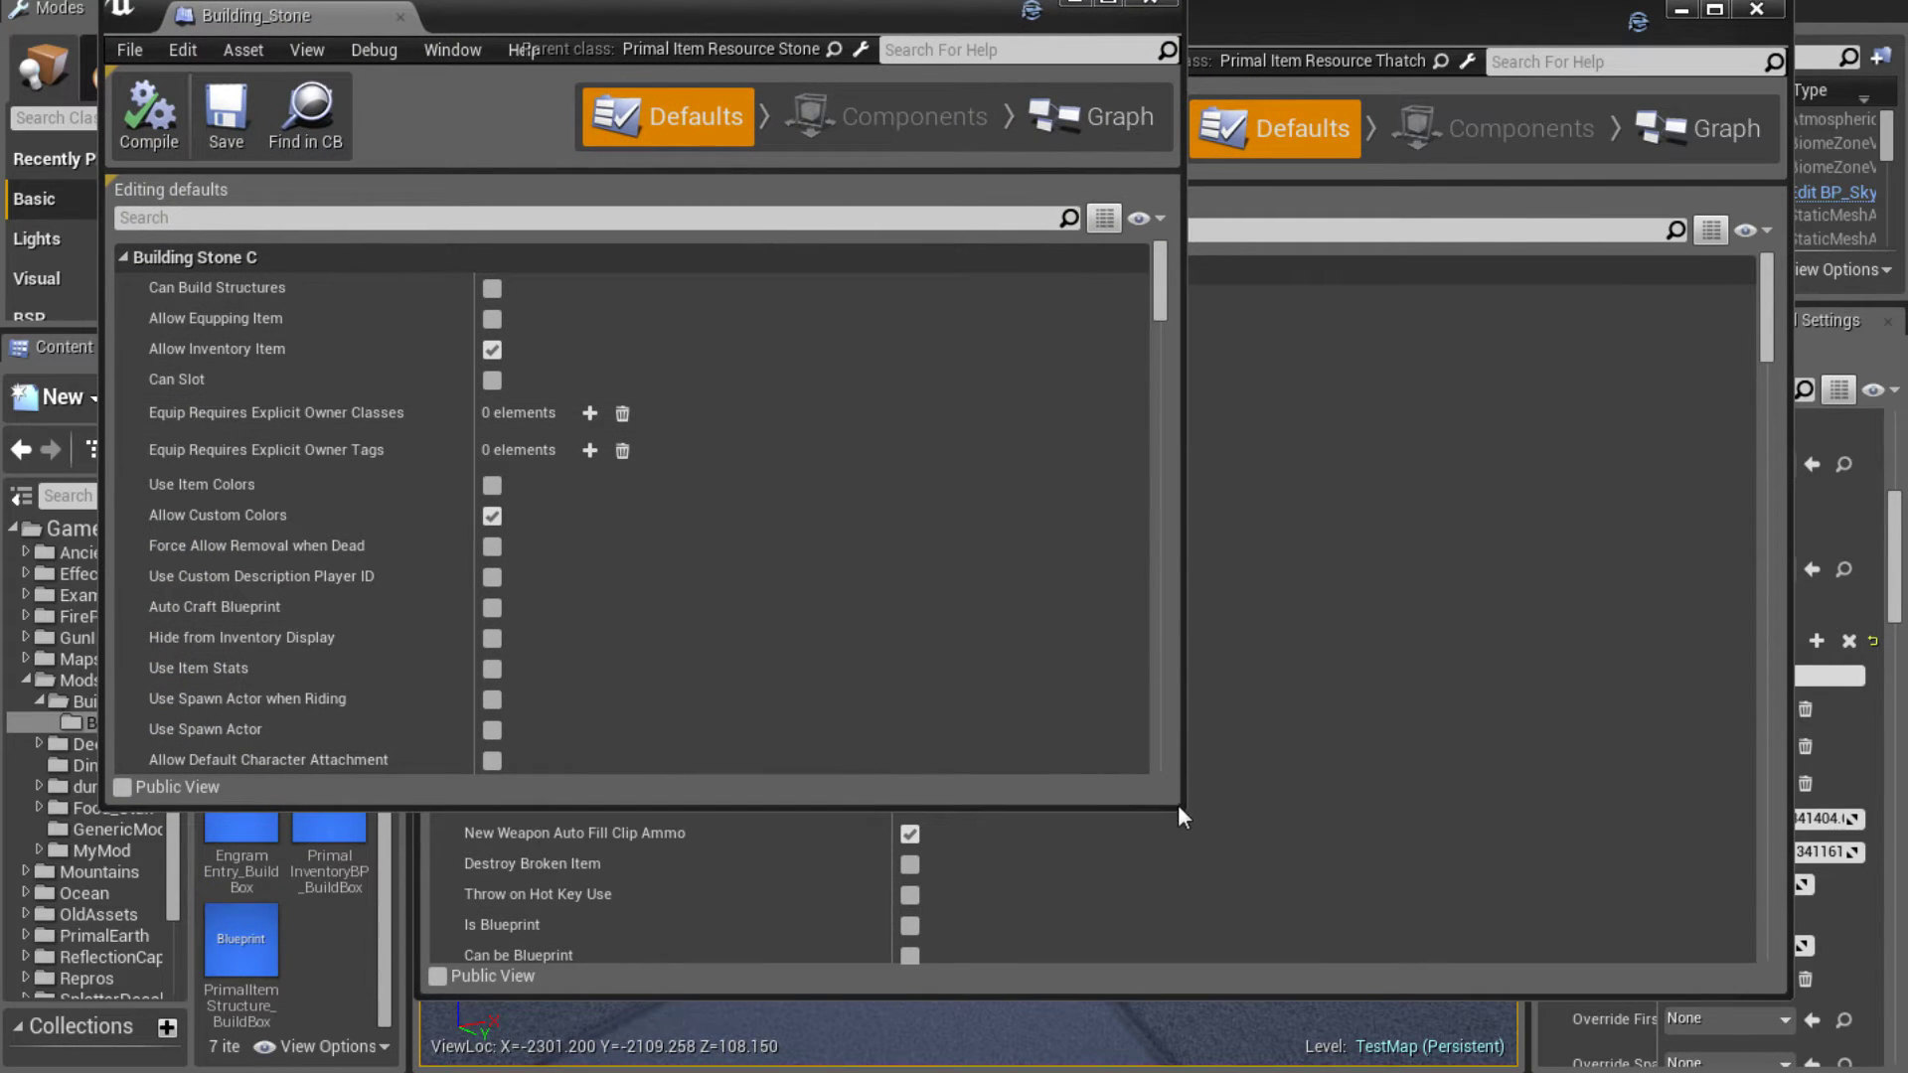
pyautogui.moveTo(1178, 811); pyautogui.dragTo(753, 1055)
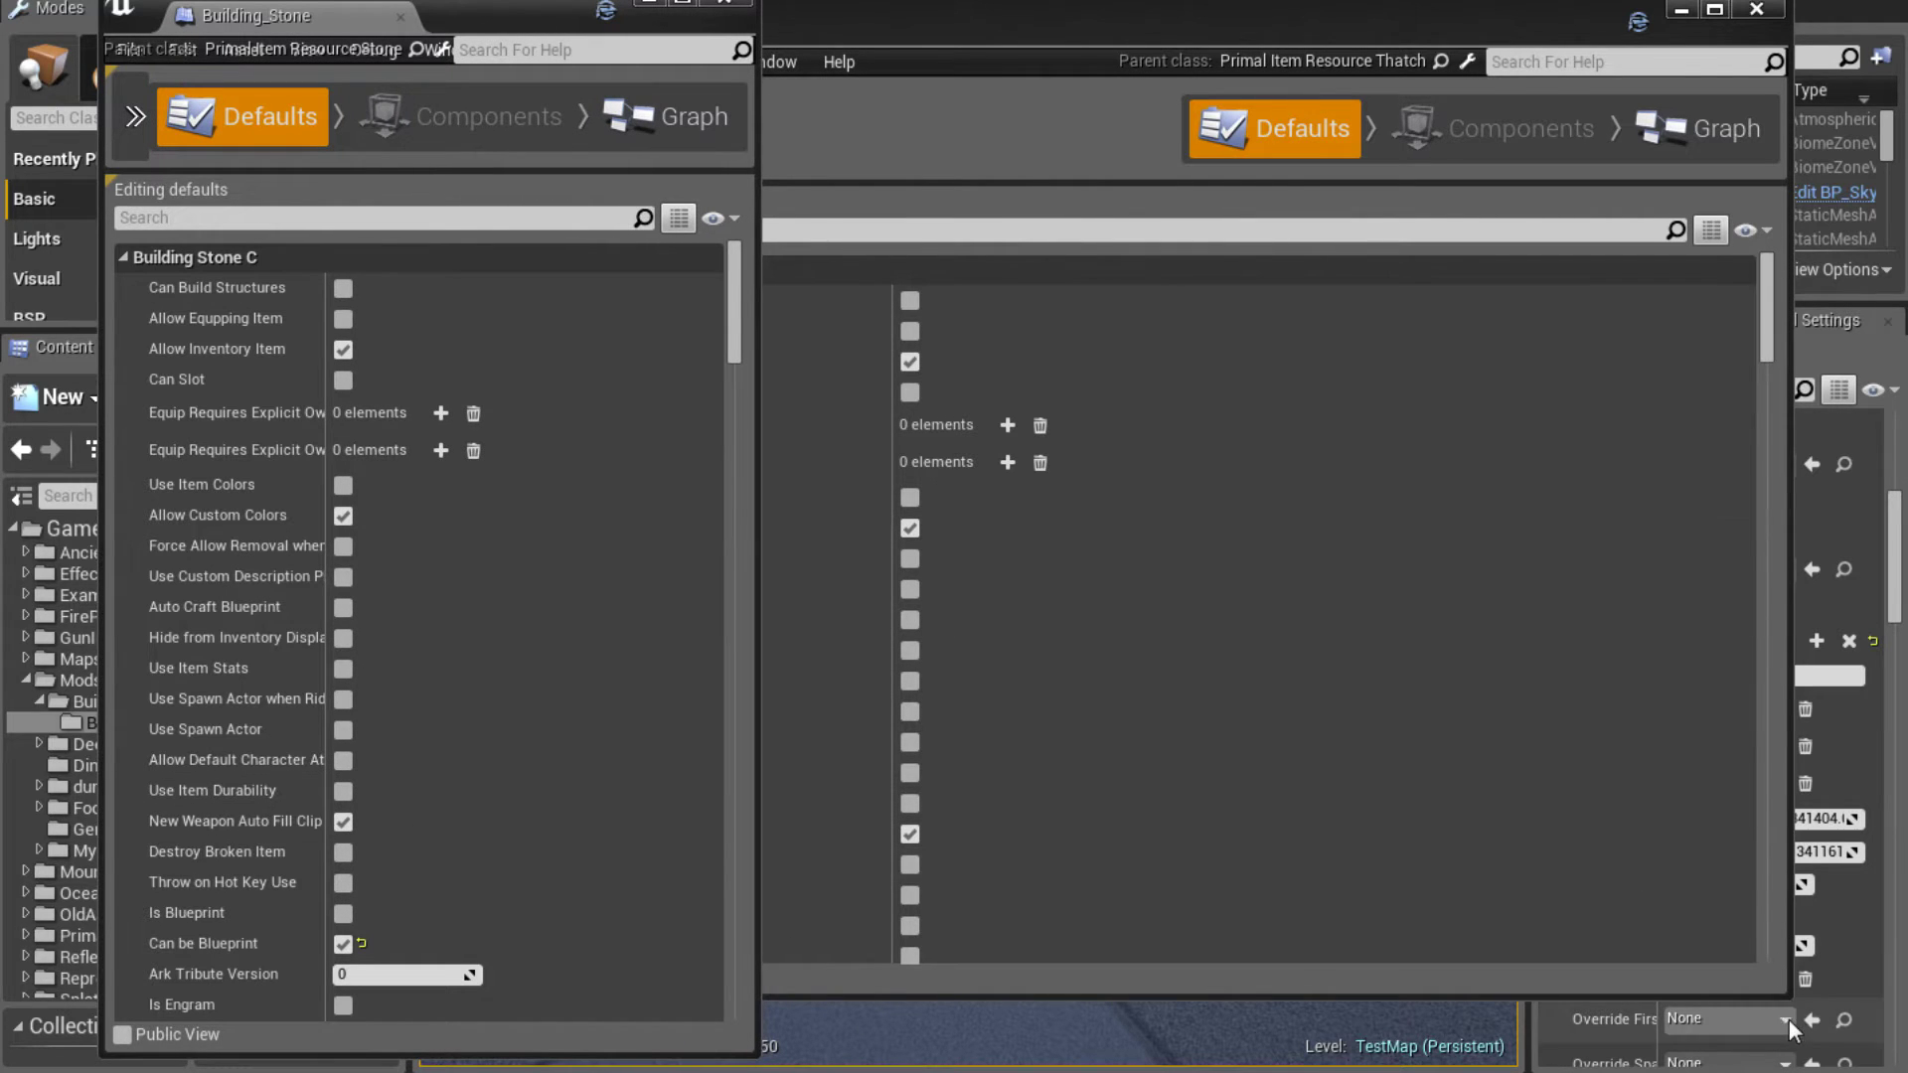
pyautogui.moveTo(1791, 996); pyautogui.dragTo(1111, 1057)
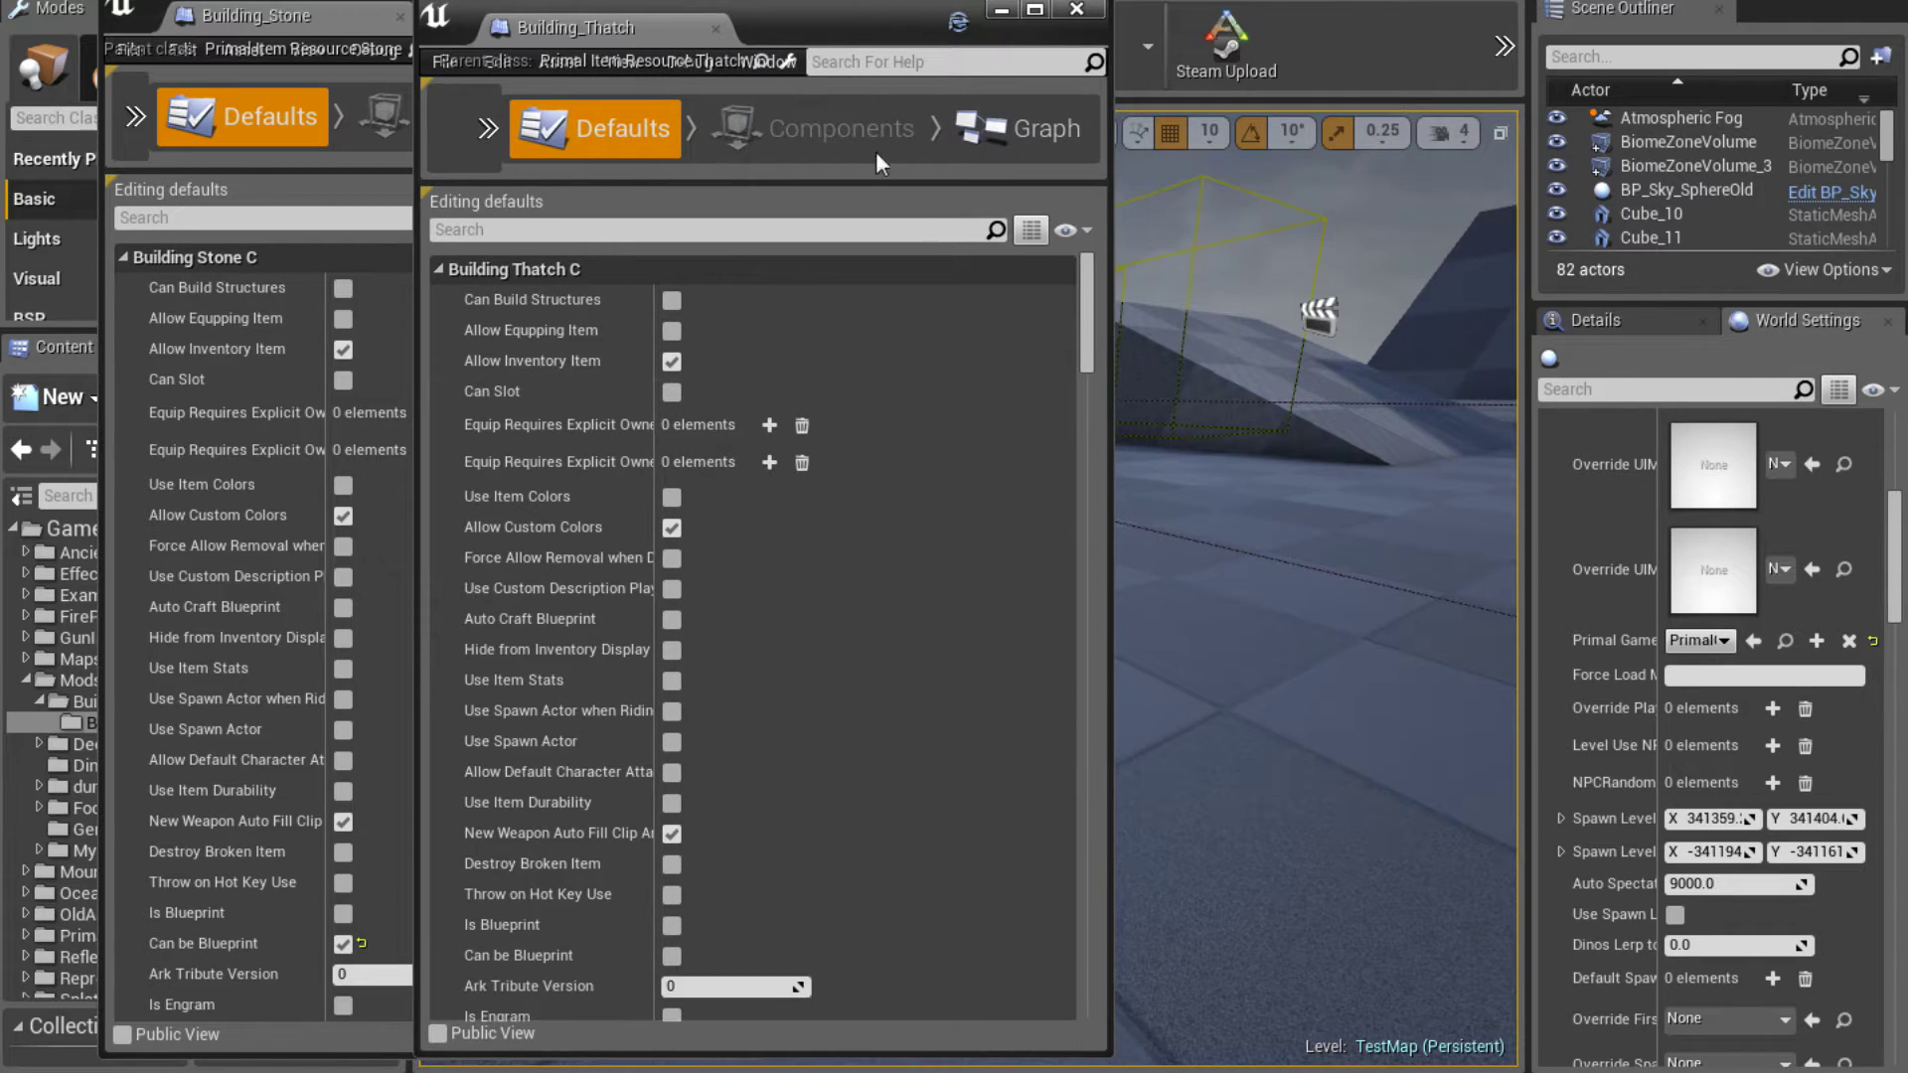
pyautogui.moveTo(832, 14); pyautogui.dragTo(1290, 14)
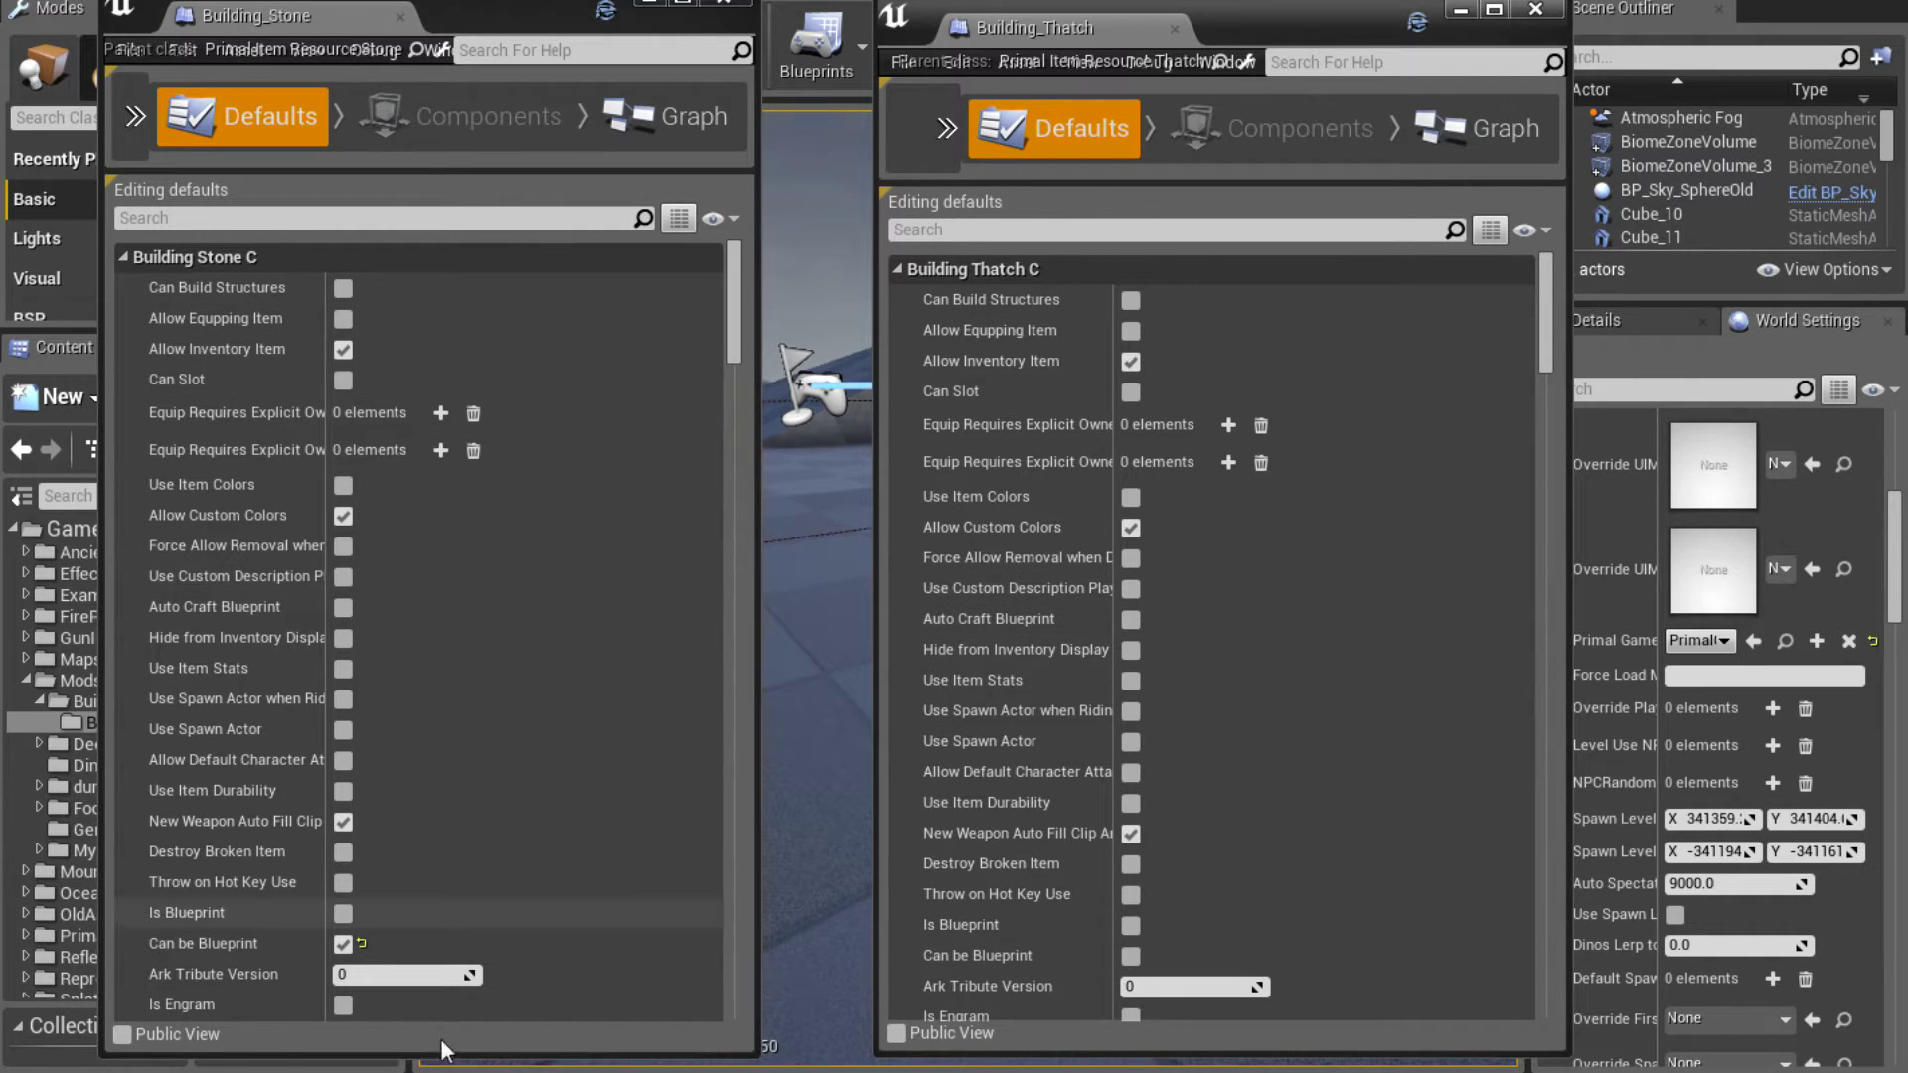
# Enable Can be Blueprint, Allow Use in Inventory and Allow Remote Use in Inventory in the Building_Thatch defaults, matching Building_Stone
pyautogui.click(1130, 955)
pyautogui.scroll(-2, 1111, 771)
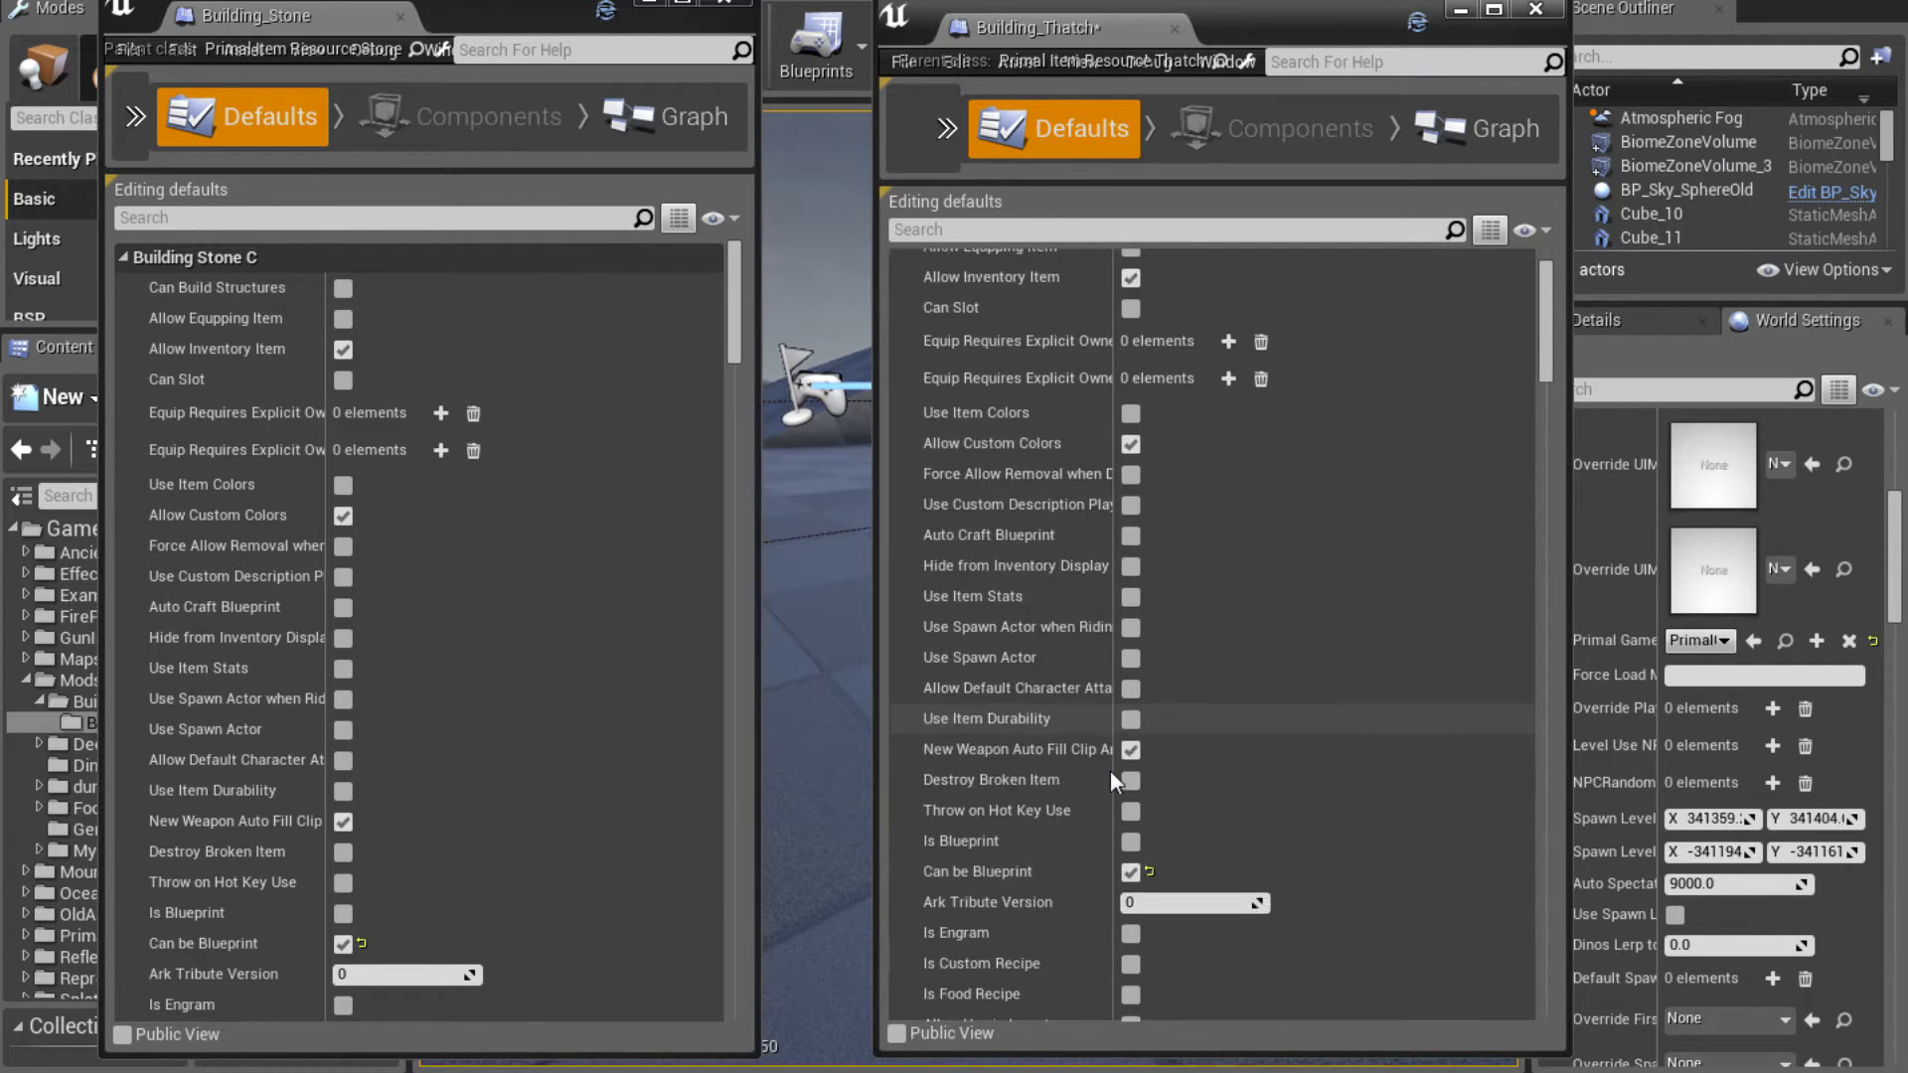
pyautogui.scroll(-8, 1111, 771)
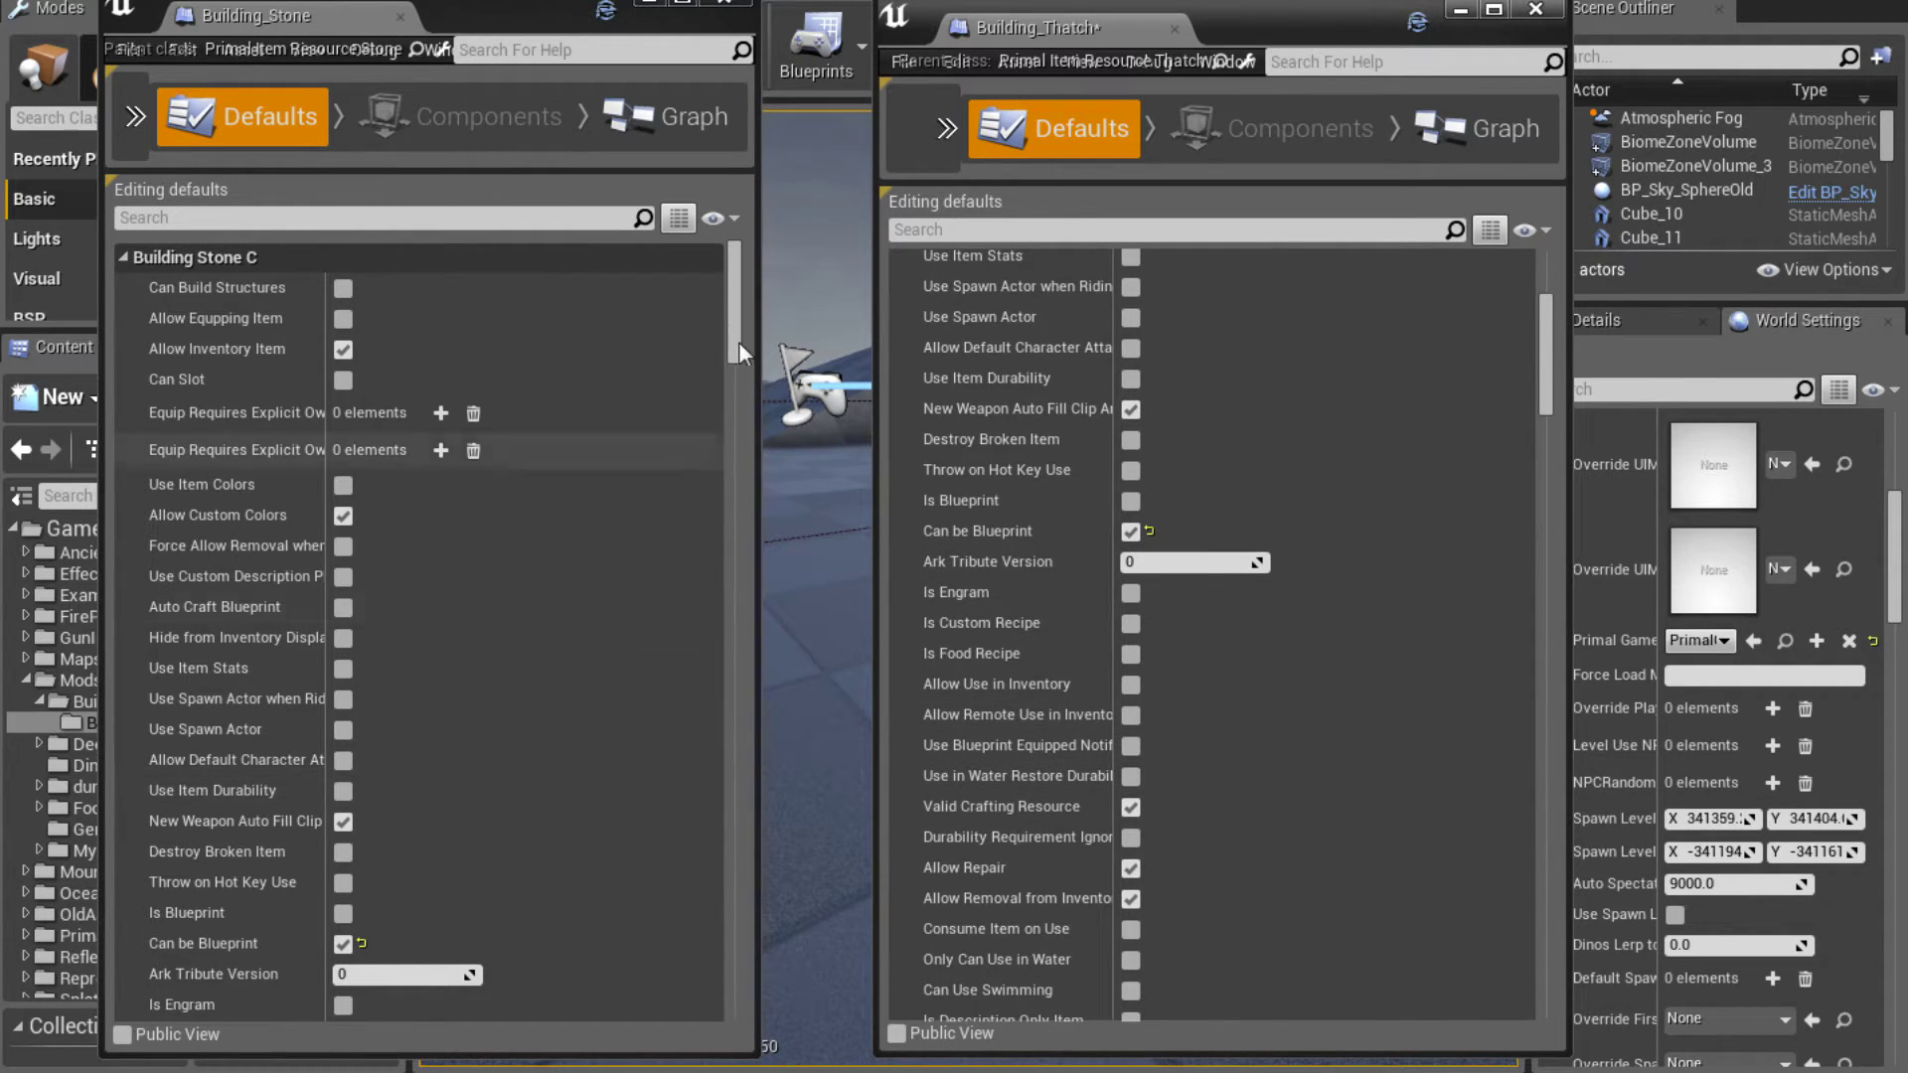
pyautogui.moveTo(741, 324); pyautogui.dragTo(731, 373)
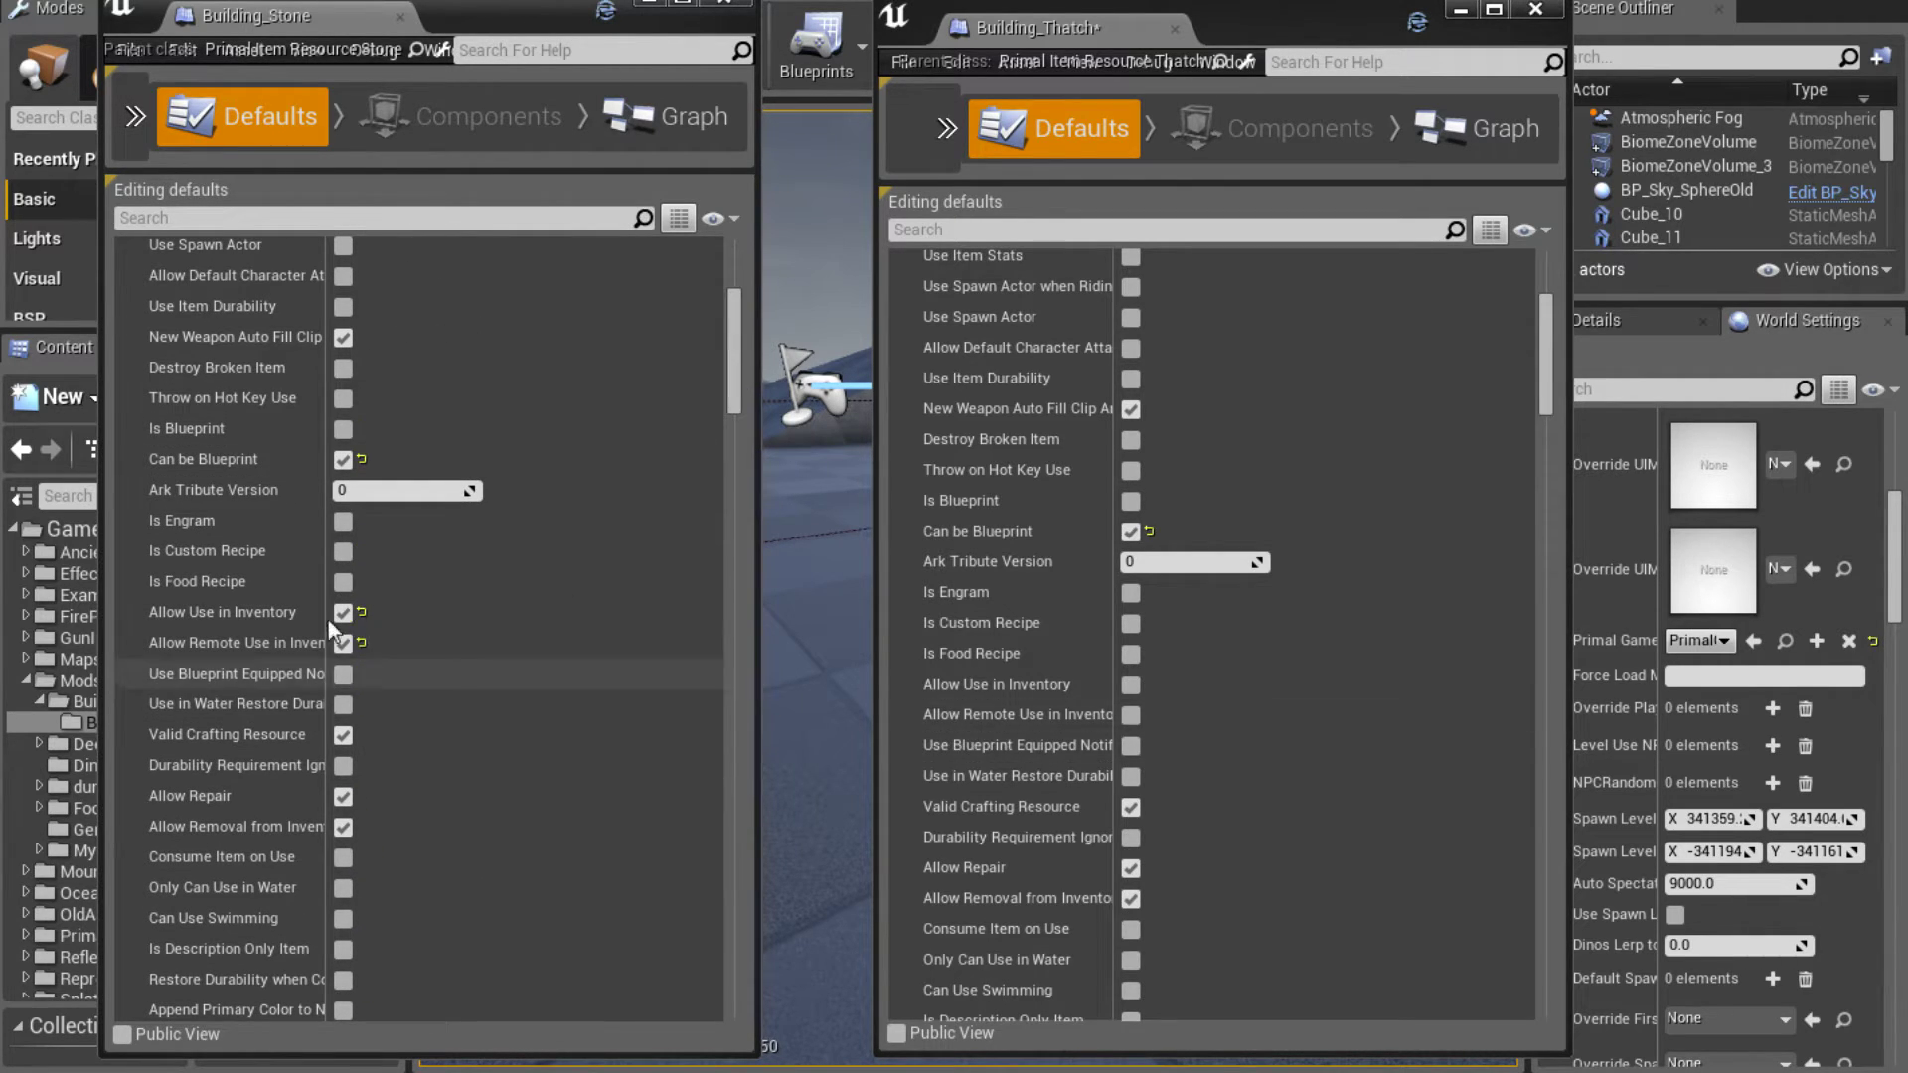
pyautogui.scroll(-3, 1101, 685)
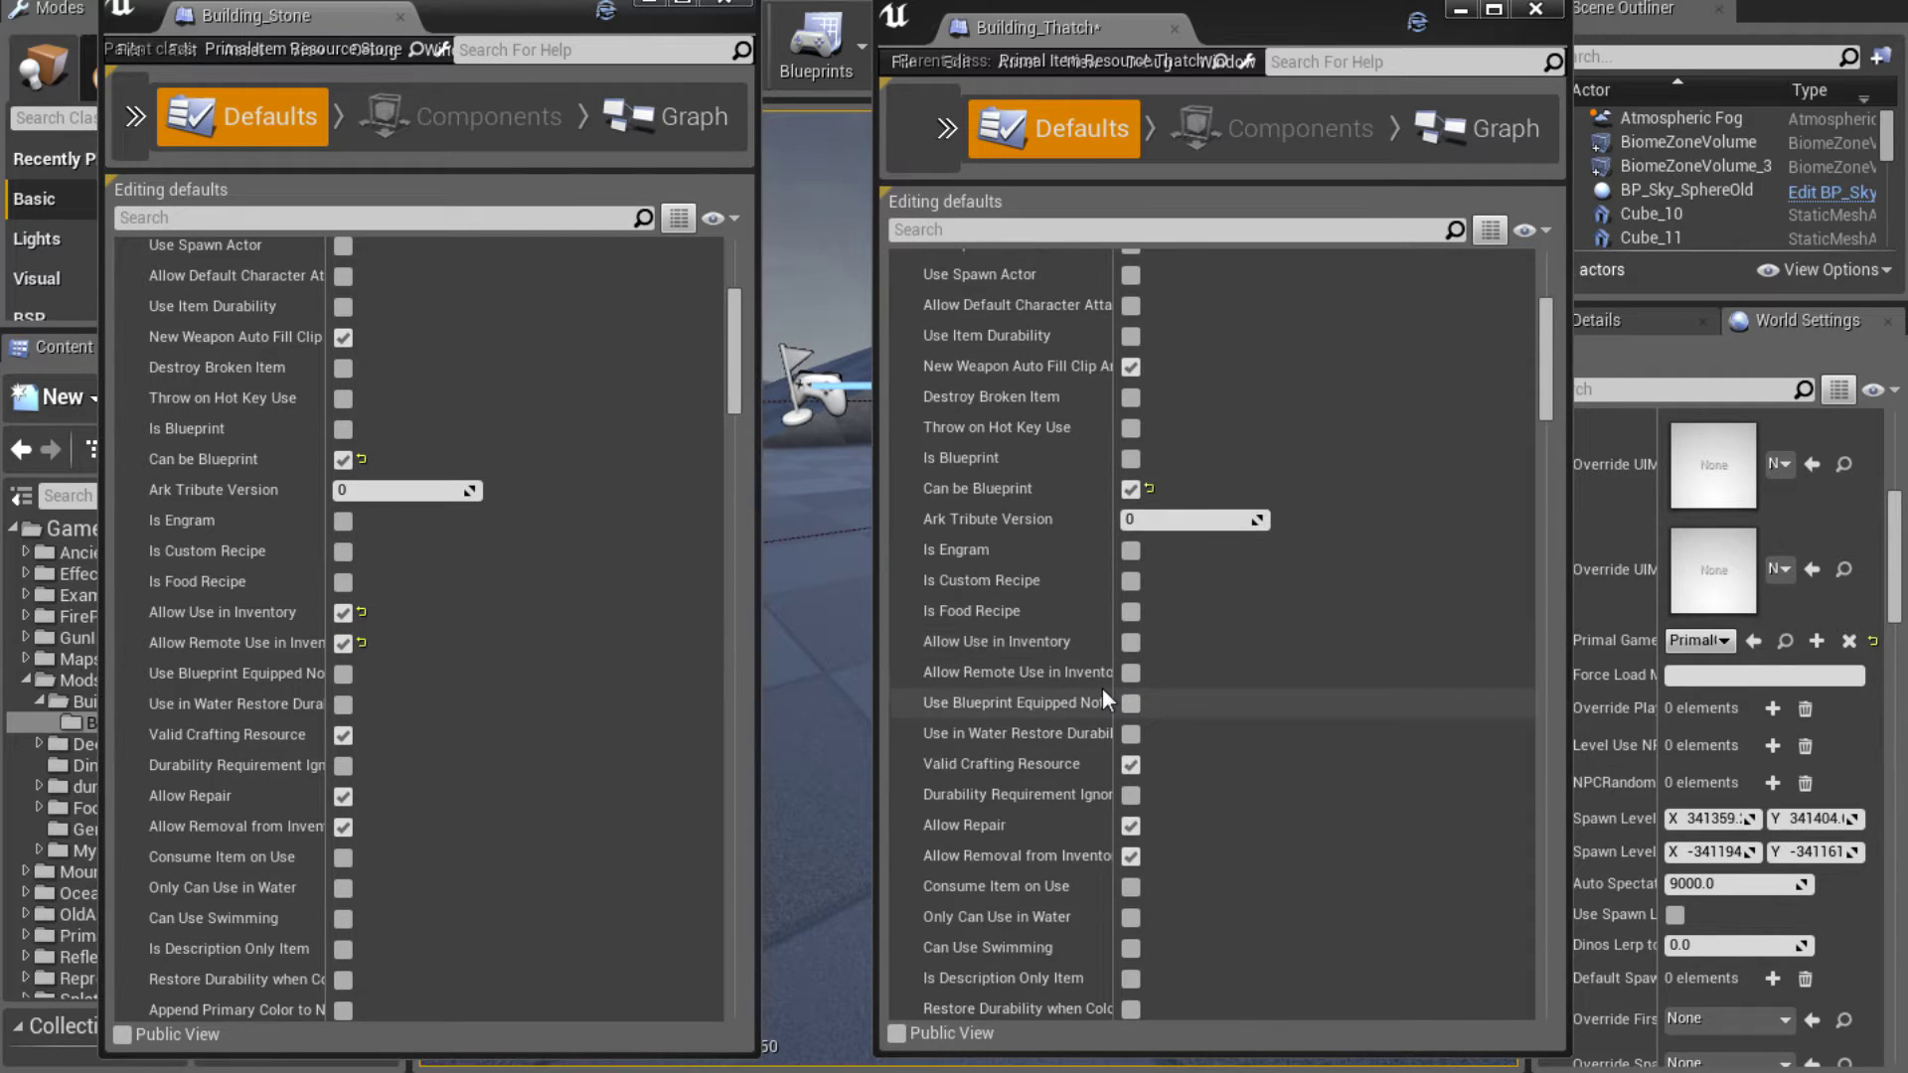
pyautogui.click(1128, 600)
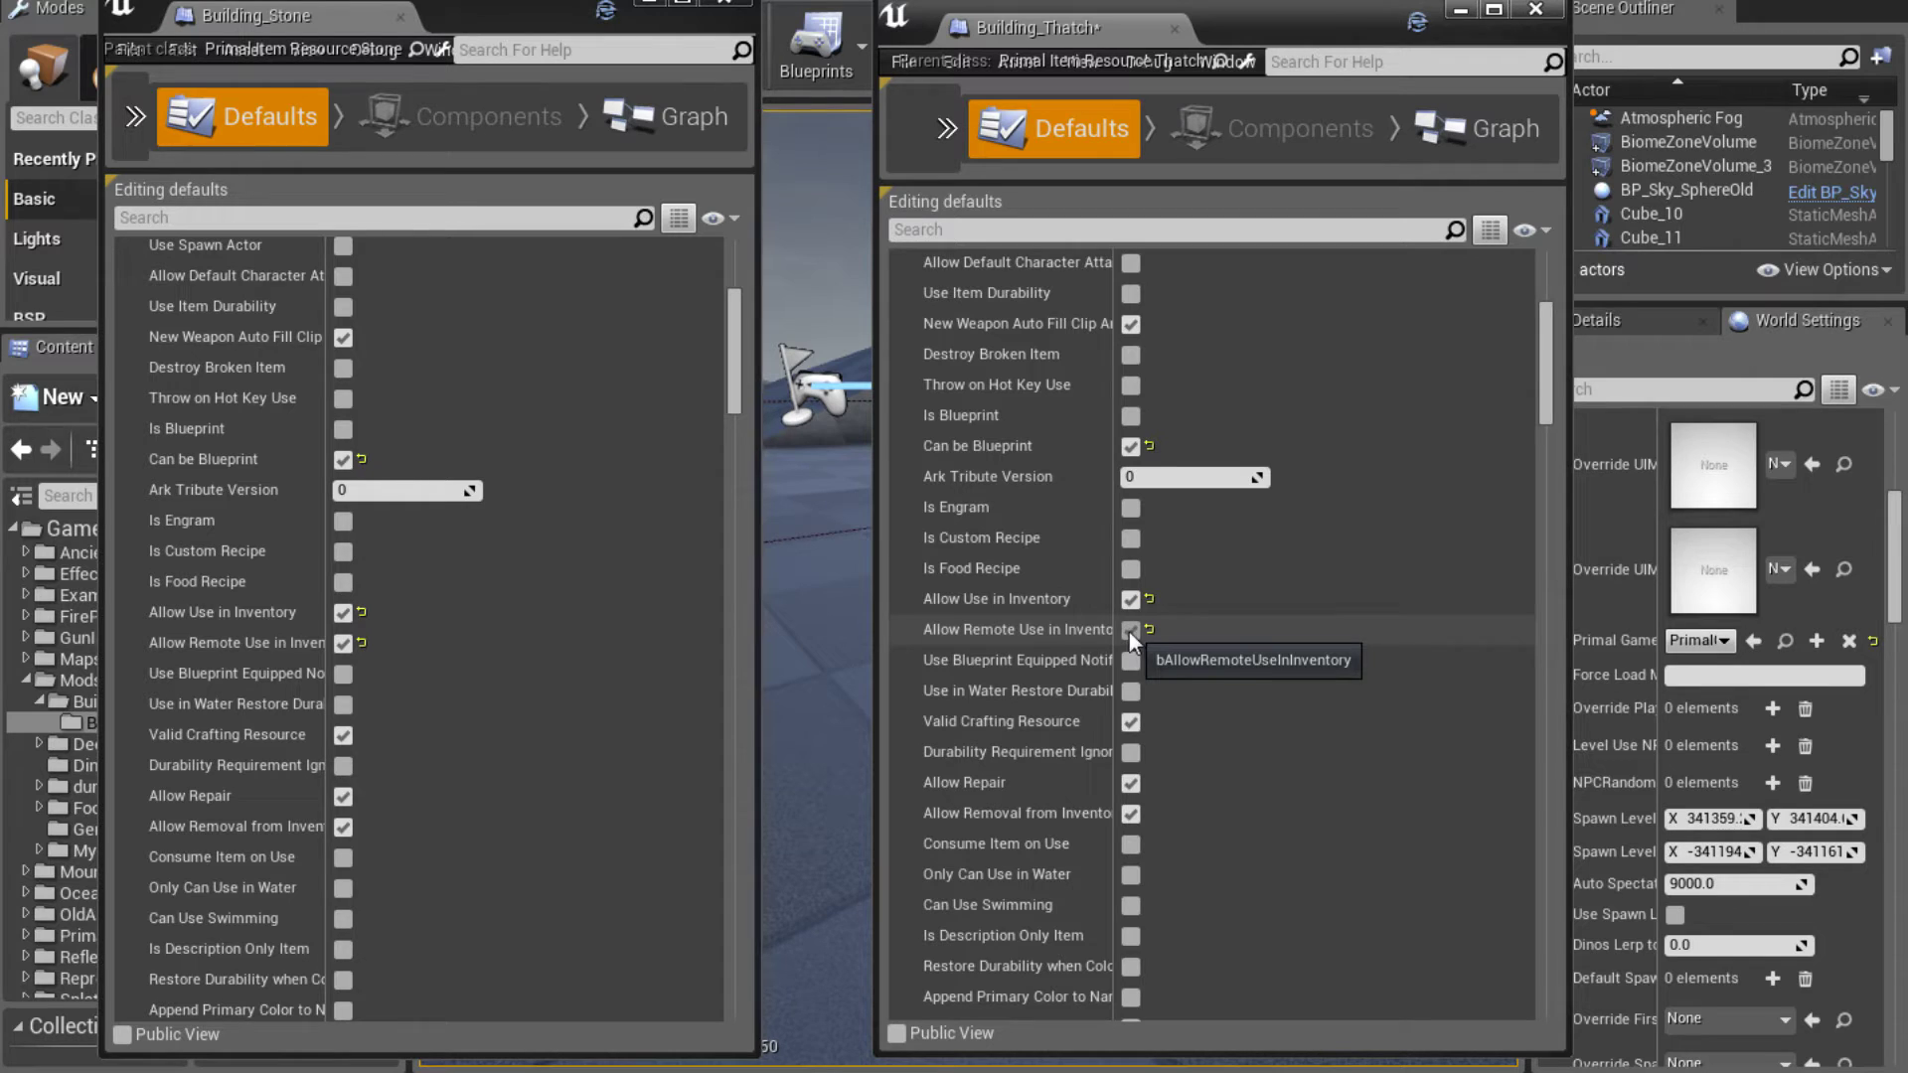
pyautogui.click(1130, 630)
# Compare the next defaults with Building_Stone and enable Allow Use While Riding in Building_Thatch
pyautogui.scroll(-3, 1175, 783)
pyautogui.scroll(-5, 1172, 786)
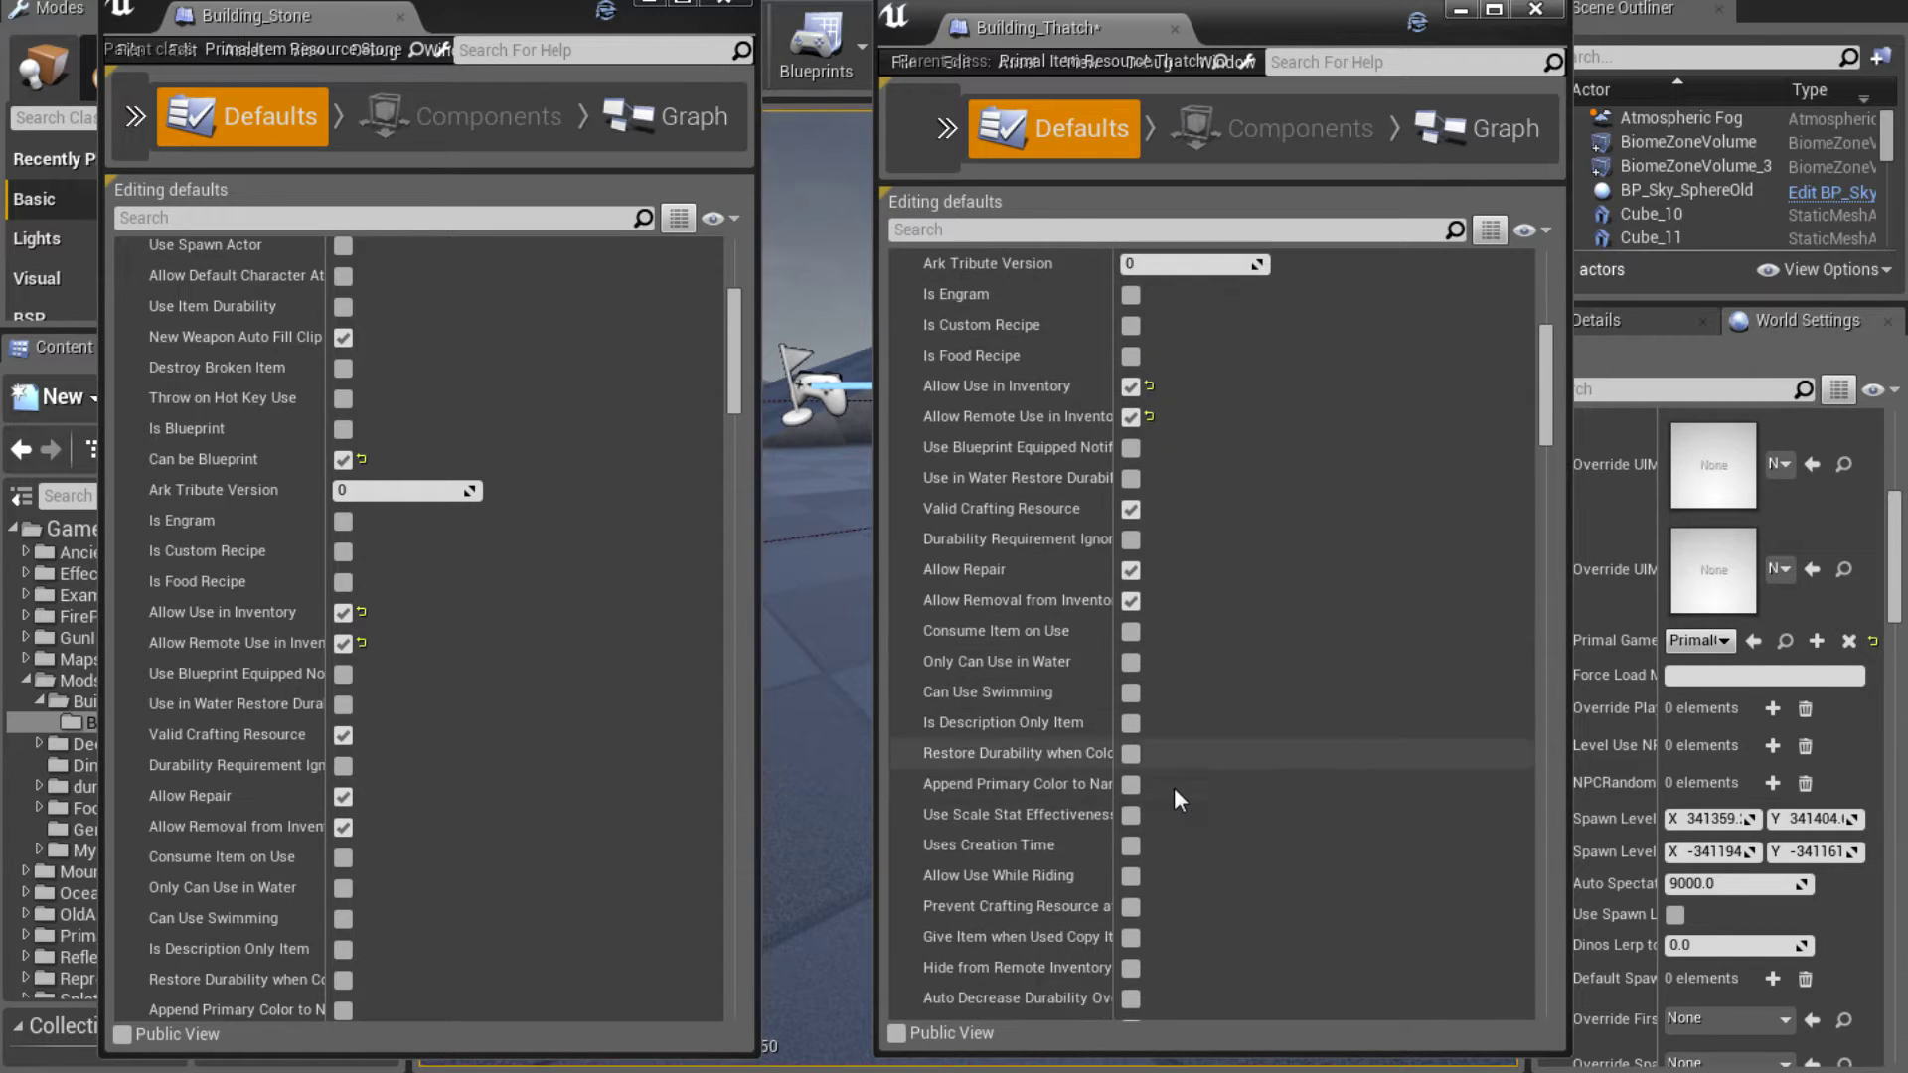
pyautogui.scroll(-7, 552, 707)
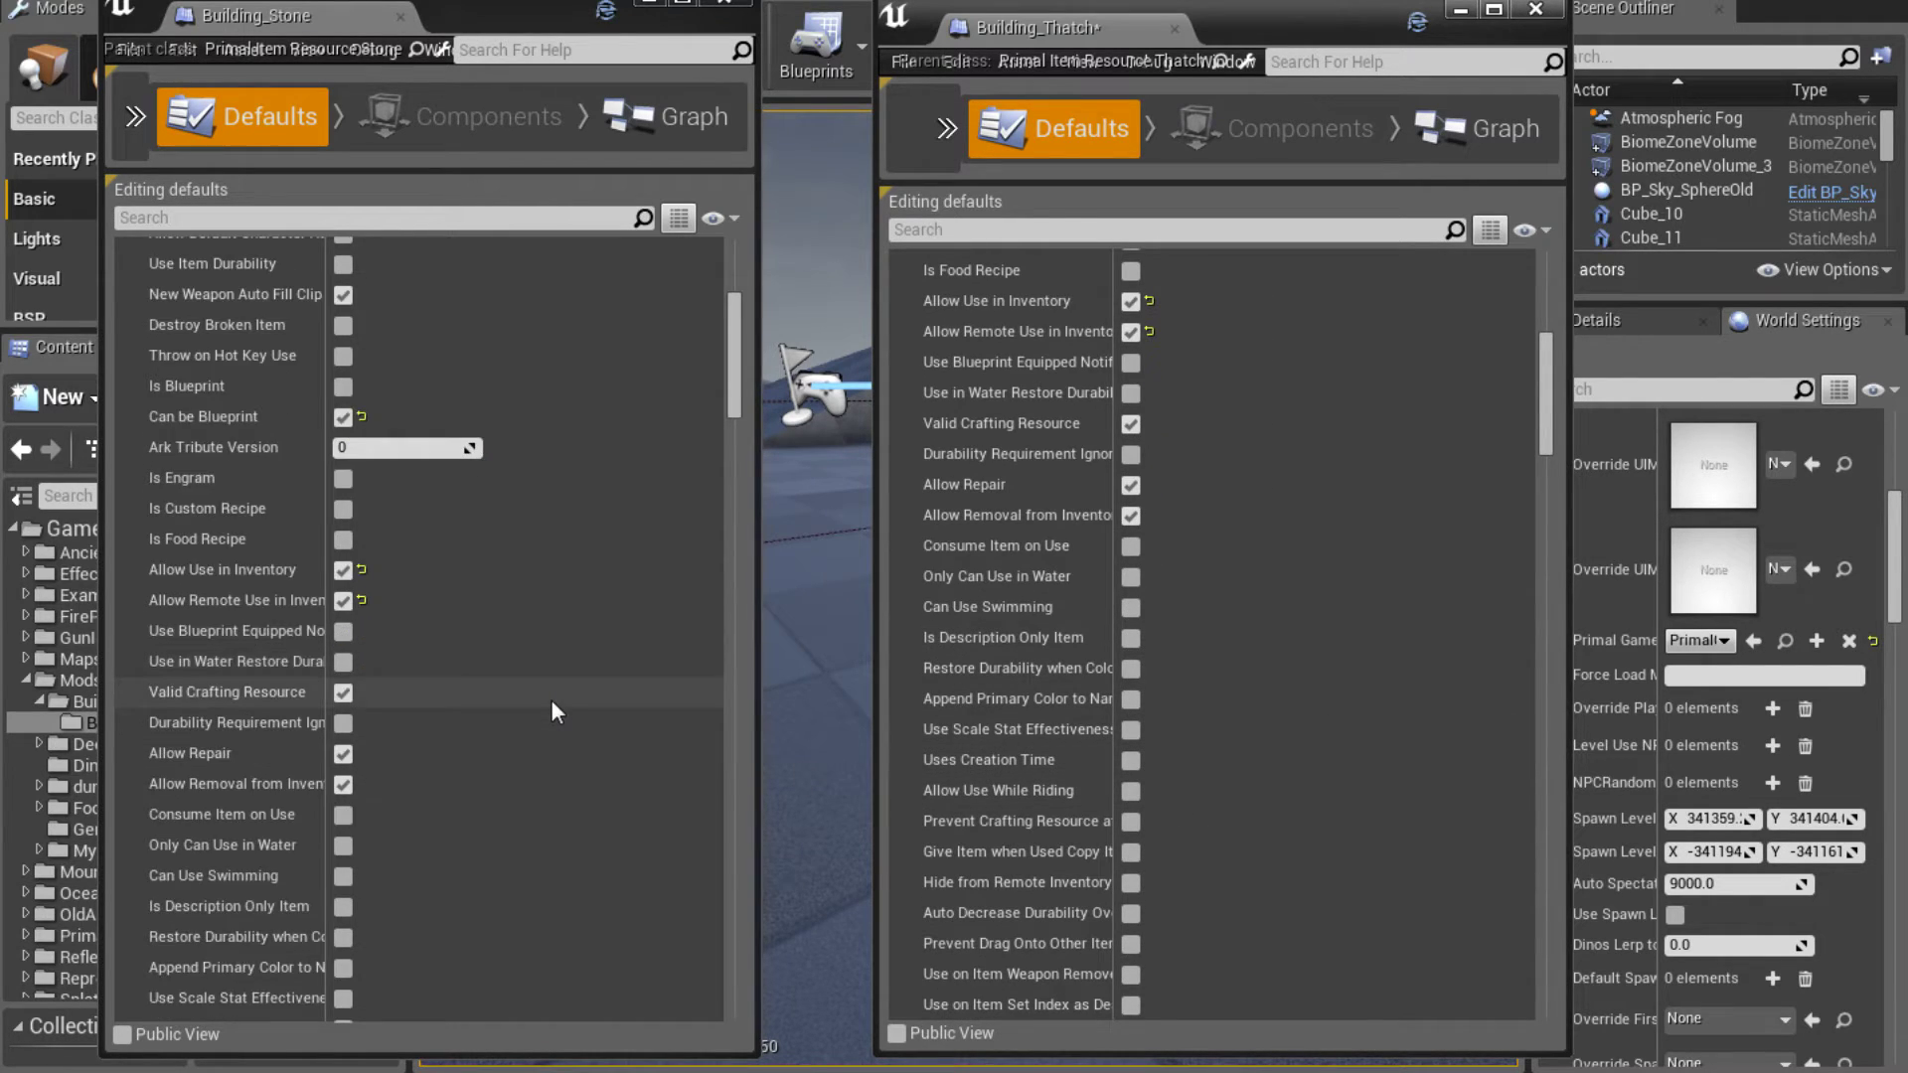
pyautogui.scroll(-2, 550, 700)
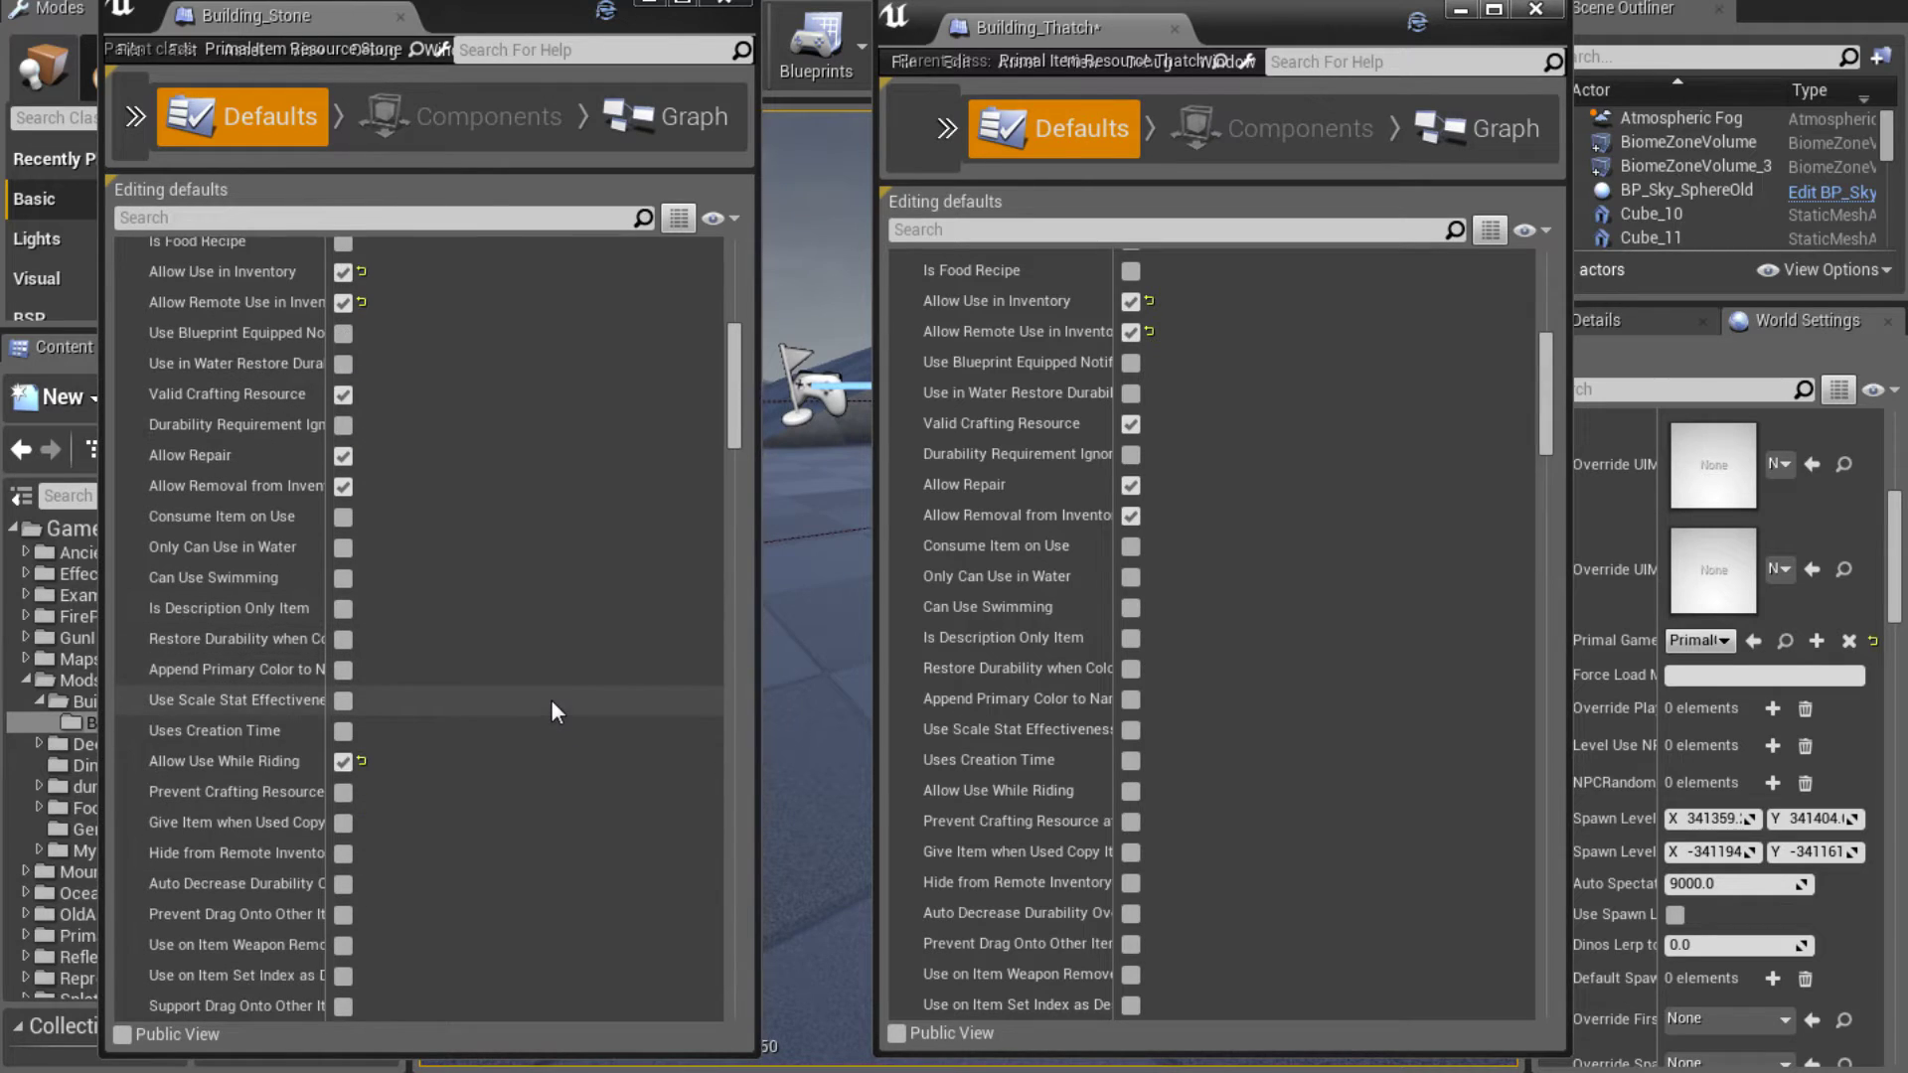
pyautogui.scroll(-1, 1290, 629)
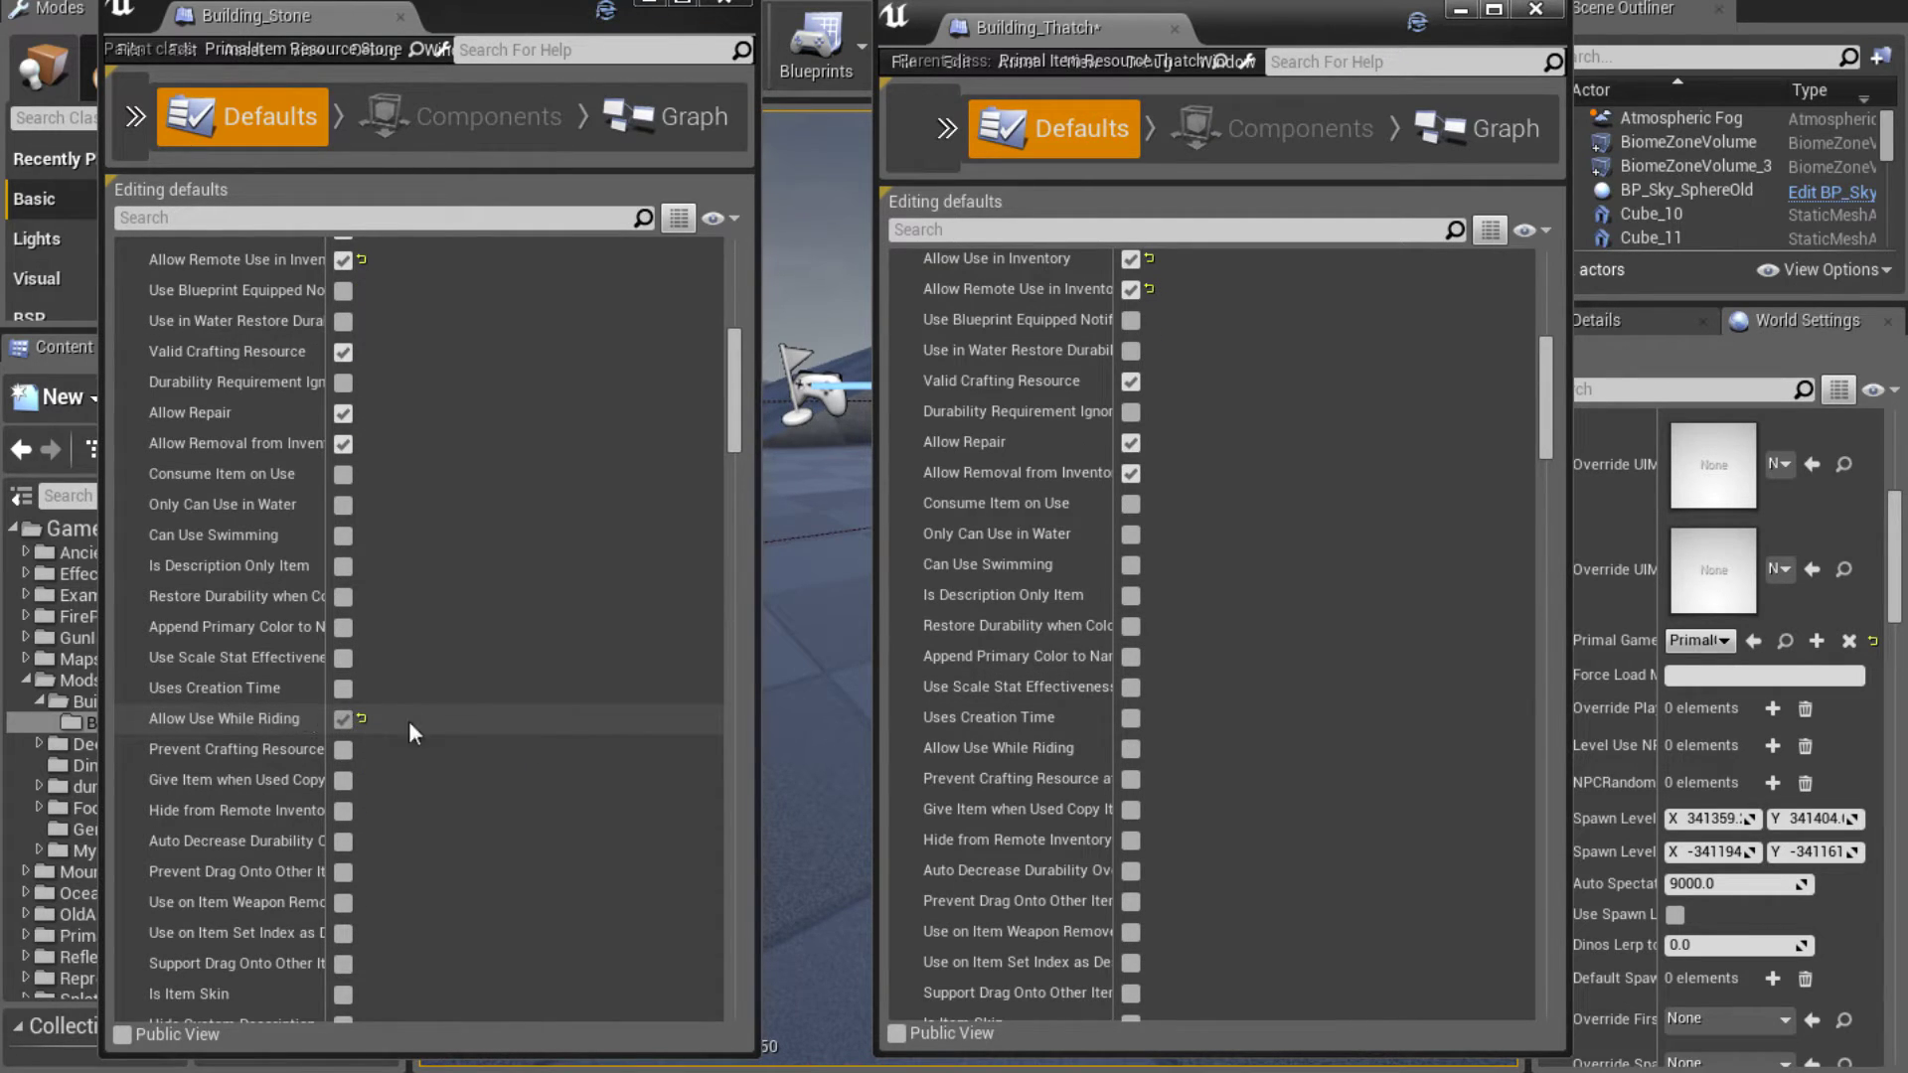
pyautogui.click(1130, 748)
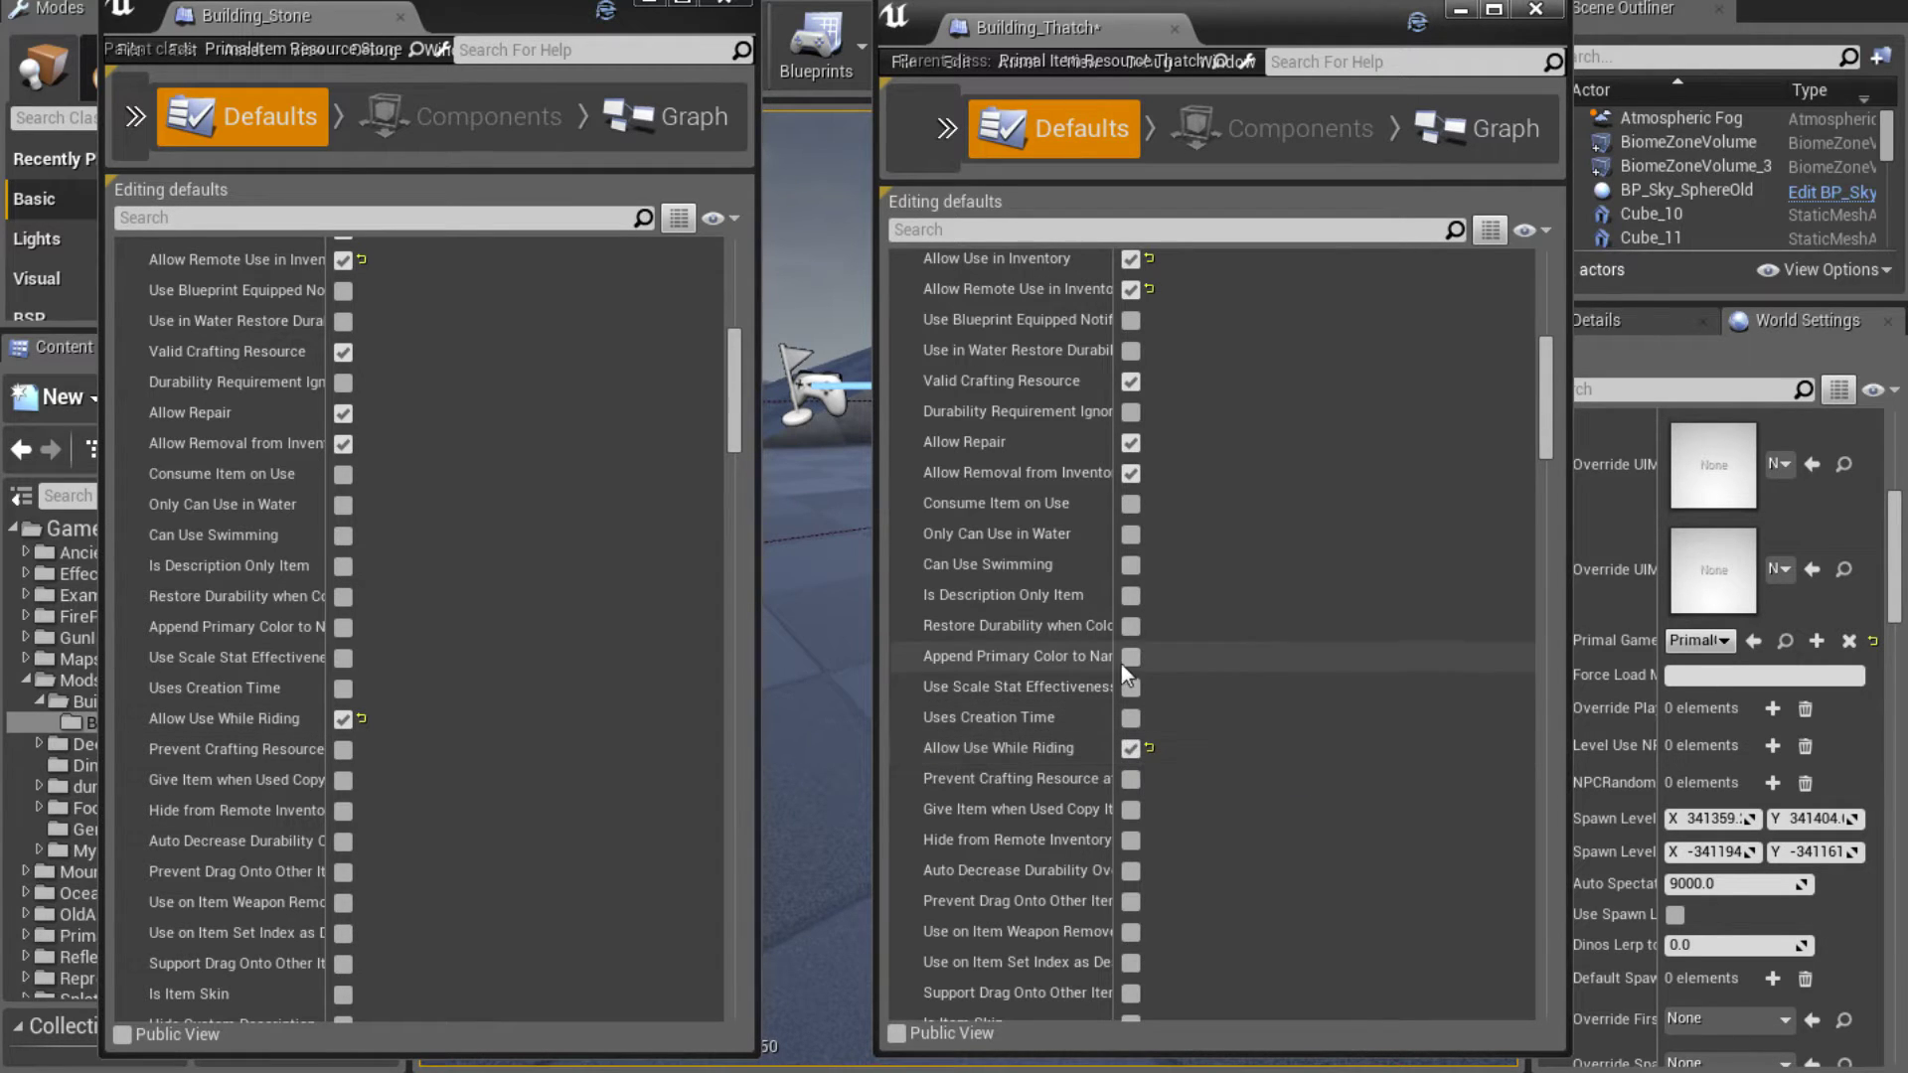
# Continue matching Building_Stone's defaults by enabling Allow Invalid Item Version in Building_Thatch
pyautogui.scroll(-1, 1133, 626)
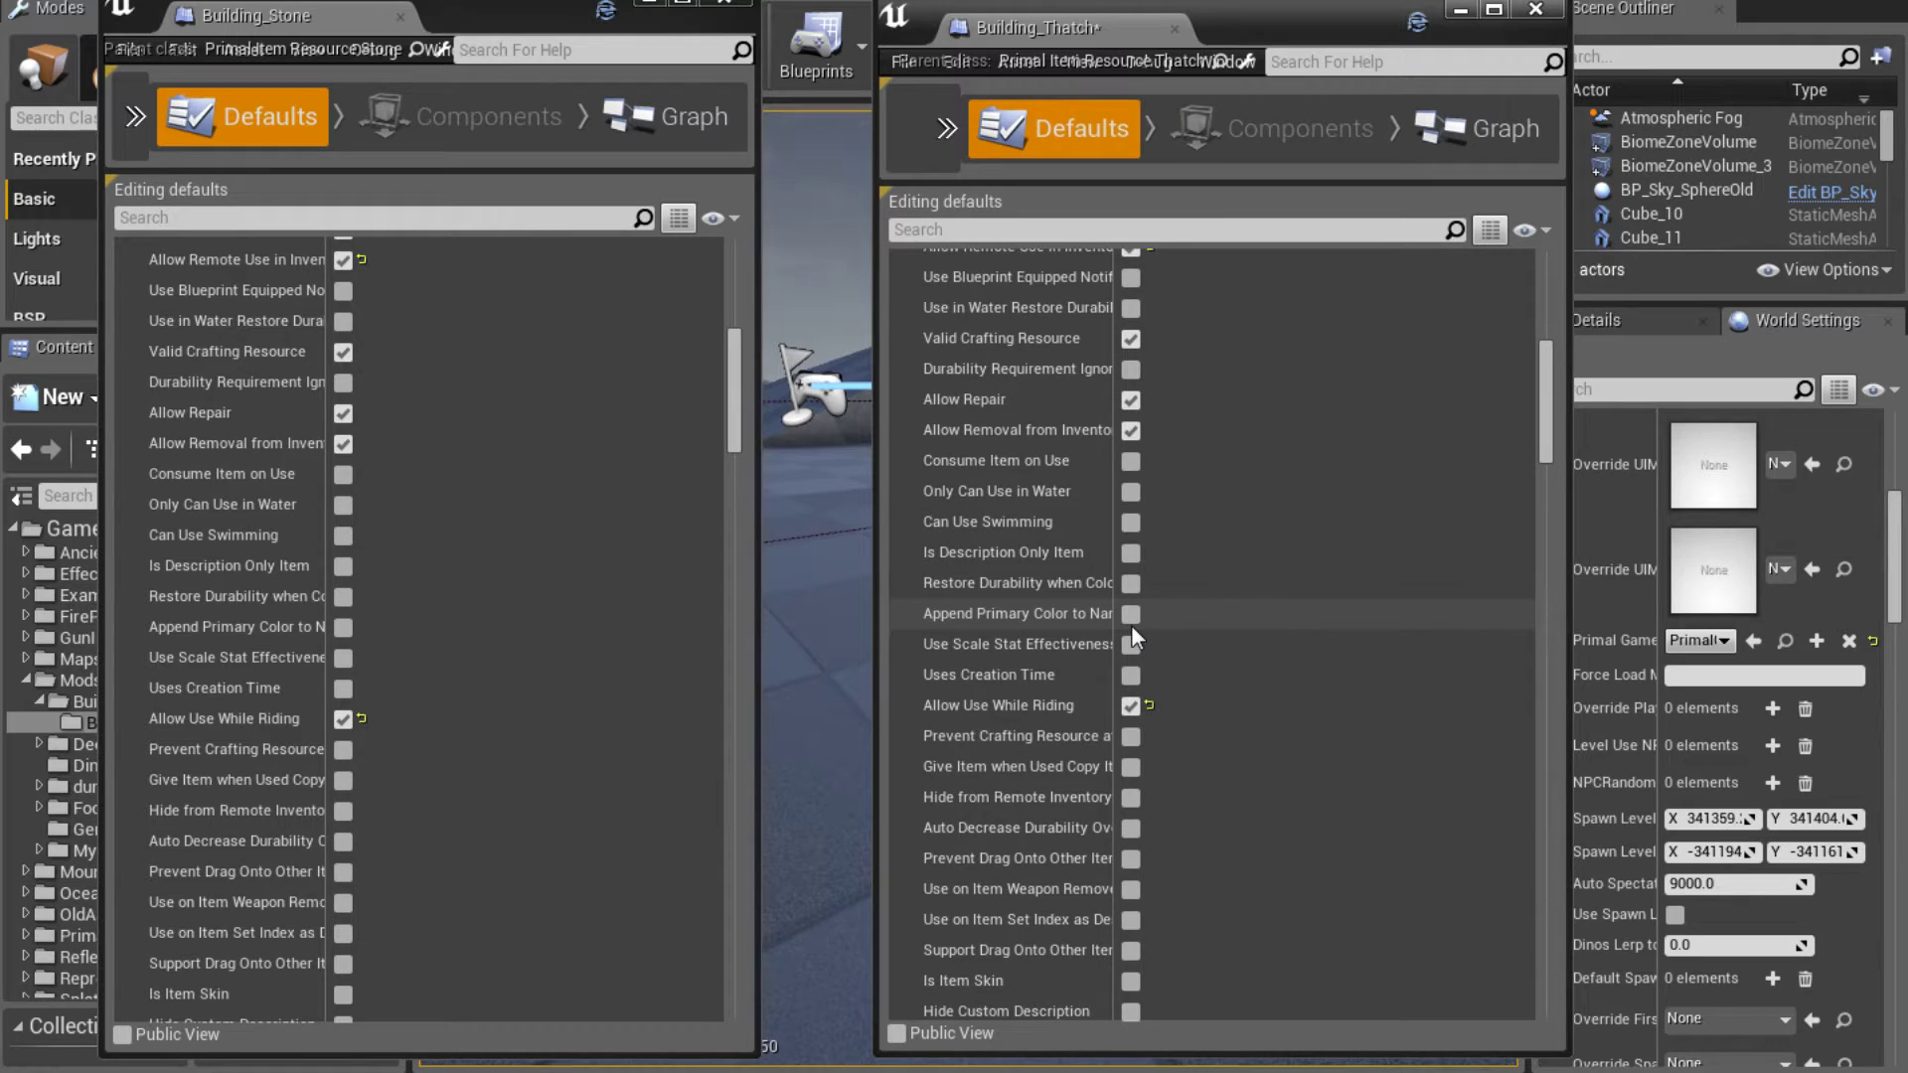
pyautogui.scroll(-2, 1131, 624)
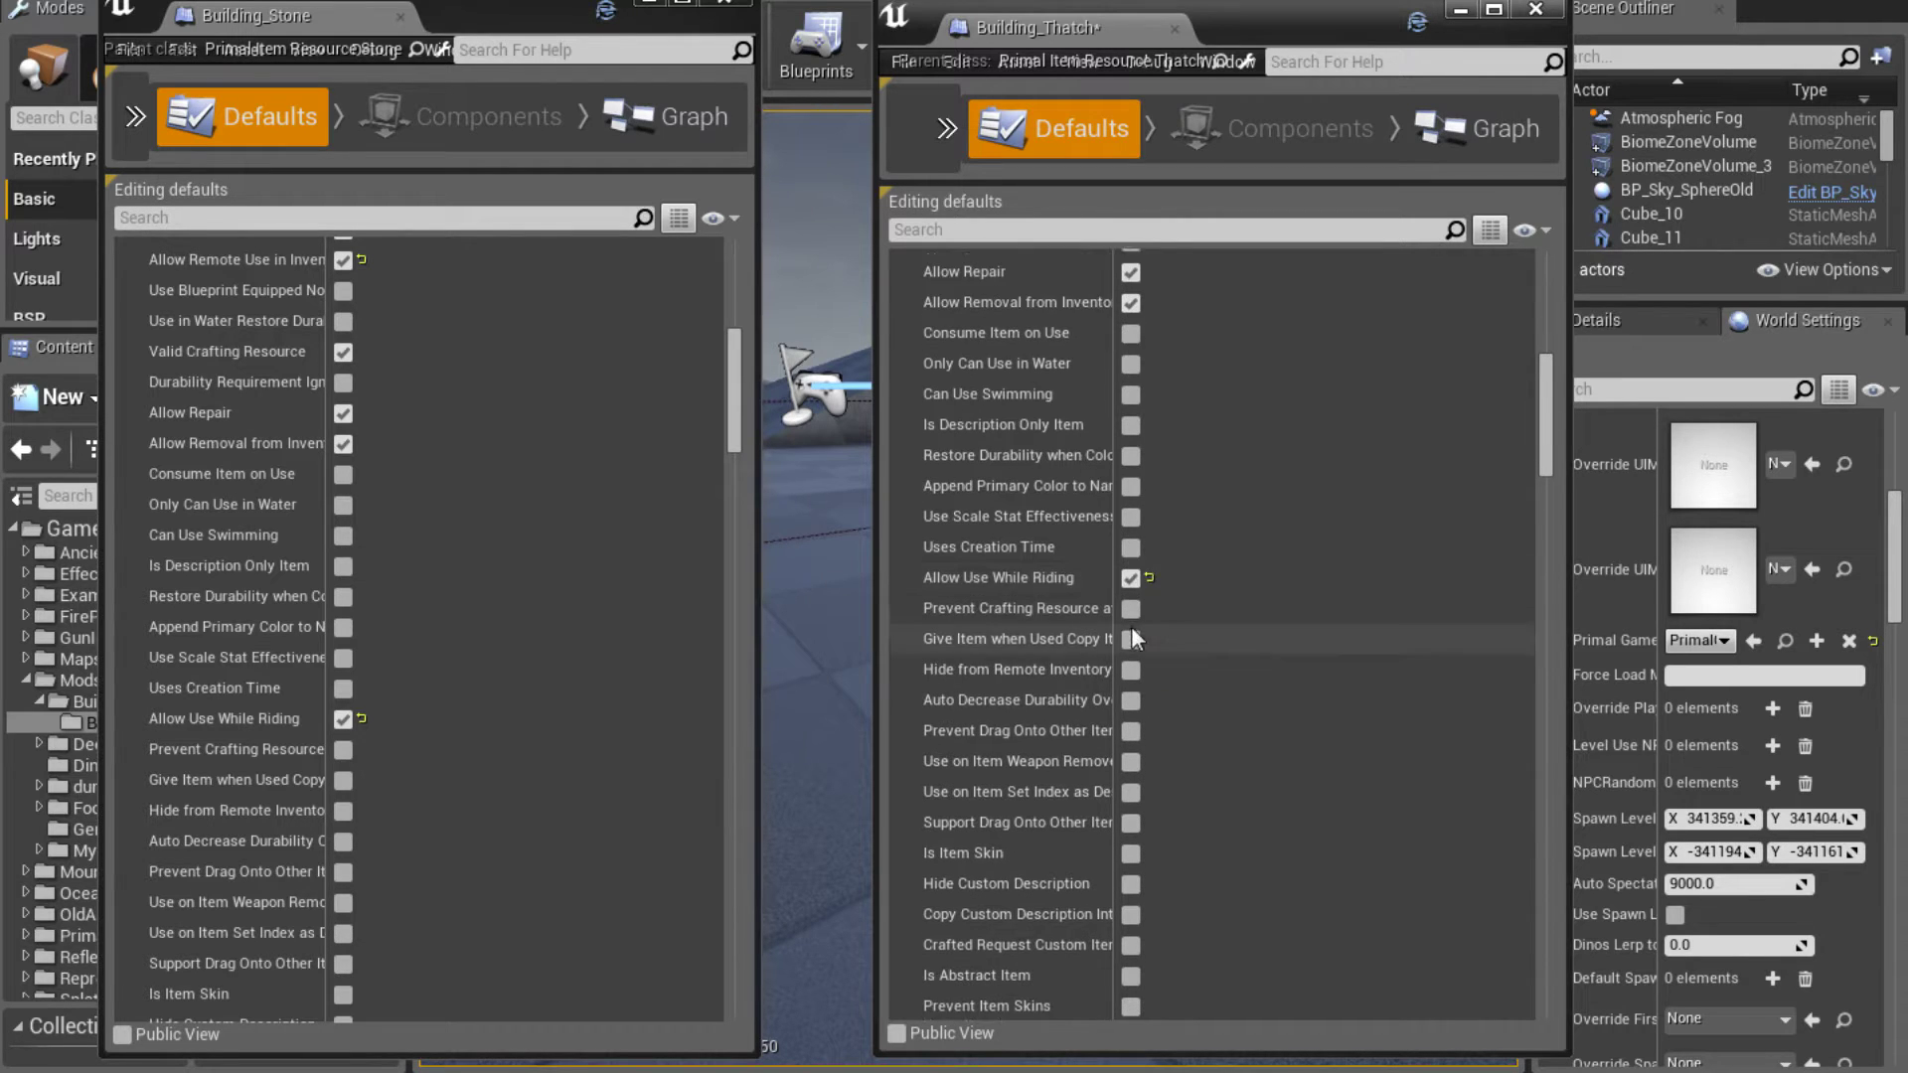
pyautogui.scroll(-5, 1131, 626)
pyautogui.scroll(-9, 490, 626)
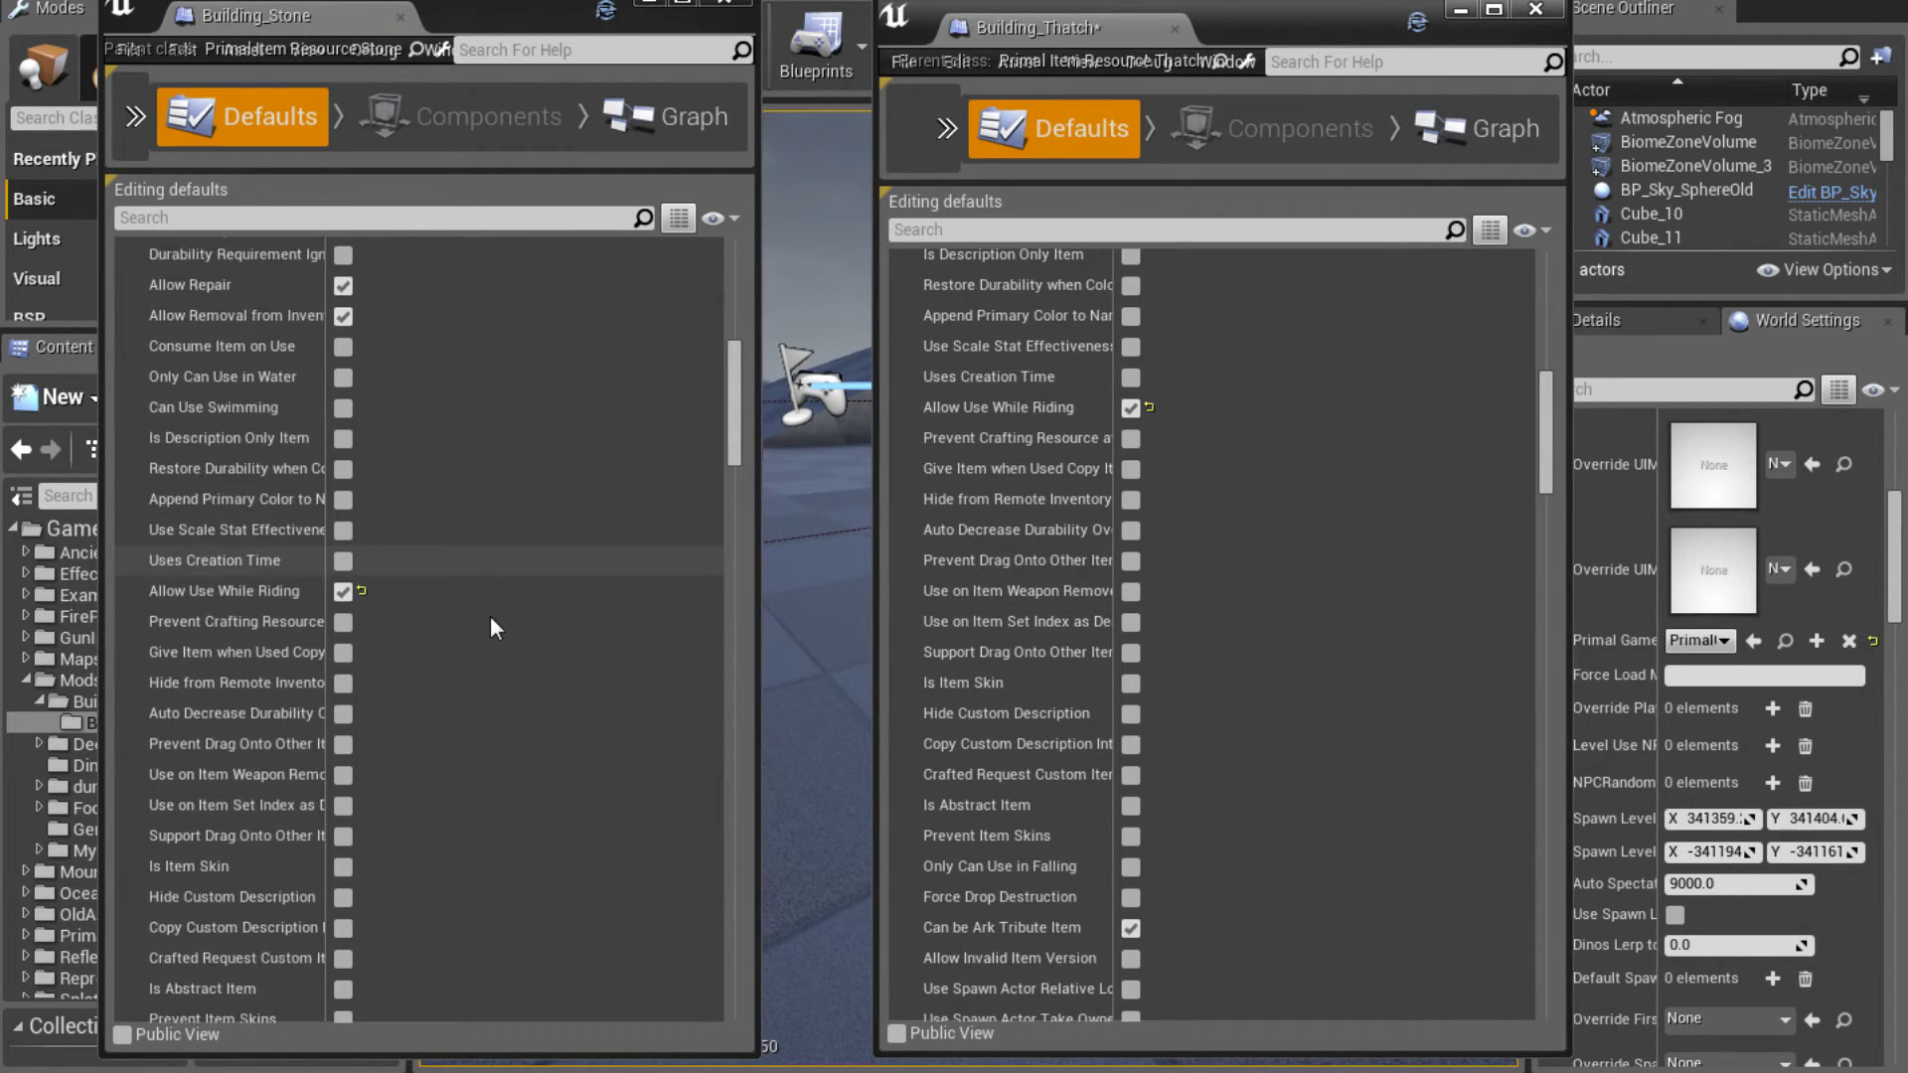
pyautogui.scroll(-2, 491, 616)
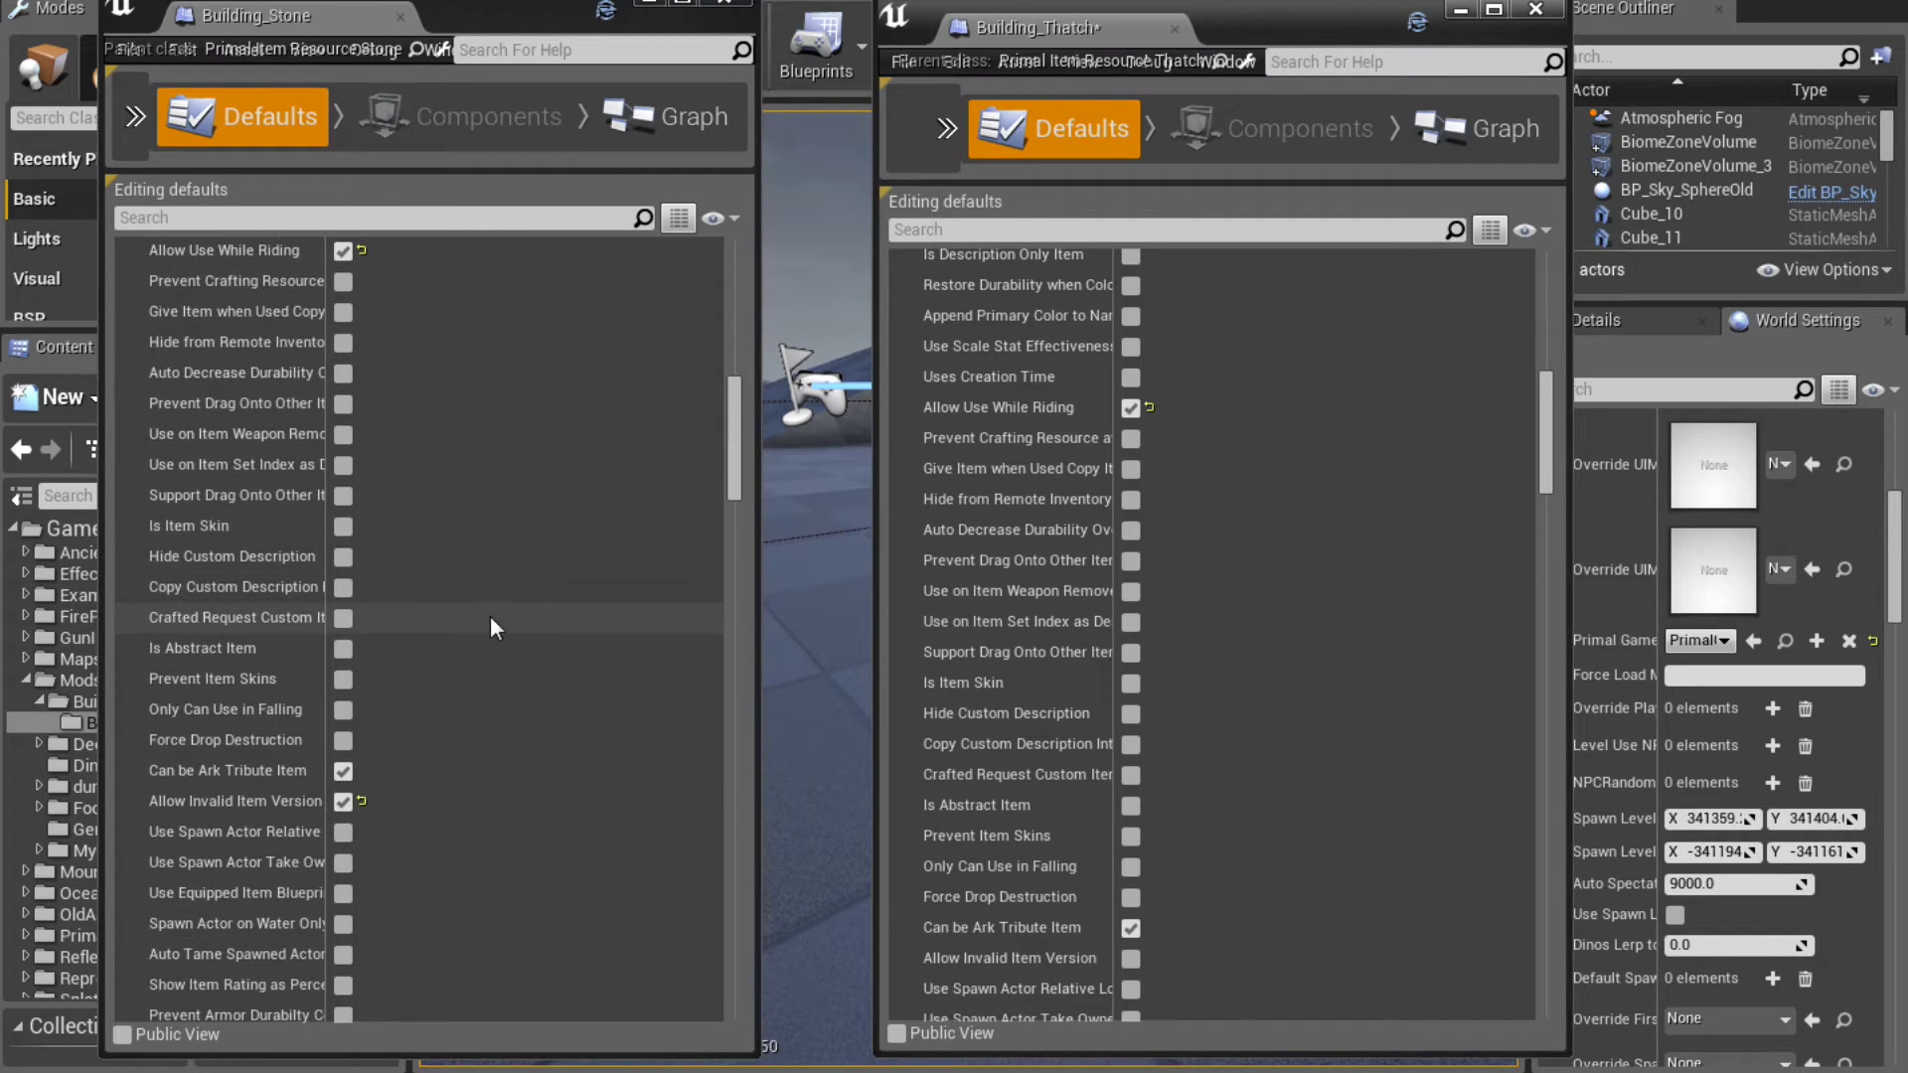
pyautogui.scroll(-3, 1107, 587)
pyautogui.scroll(-1, 1104, 587)
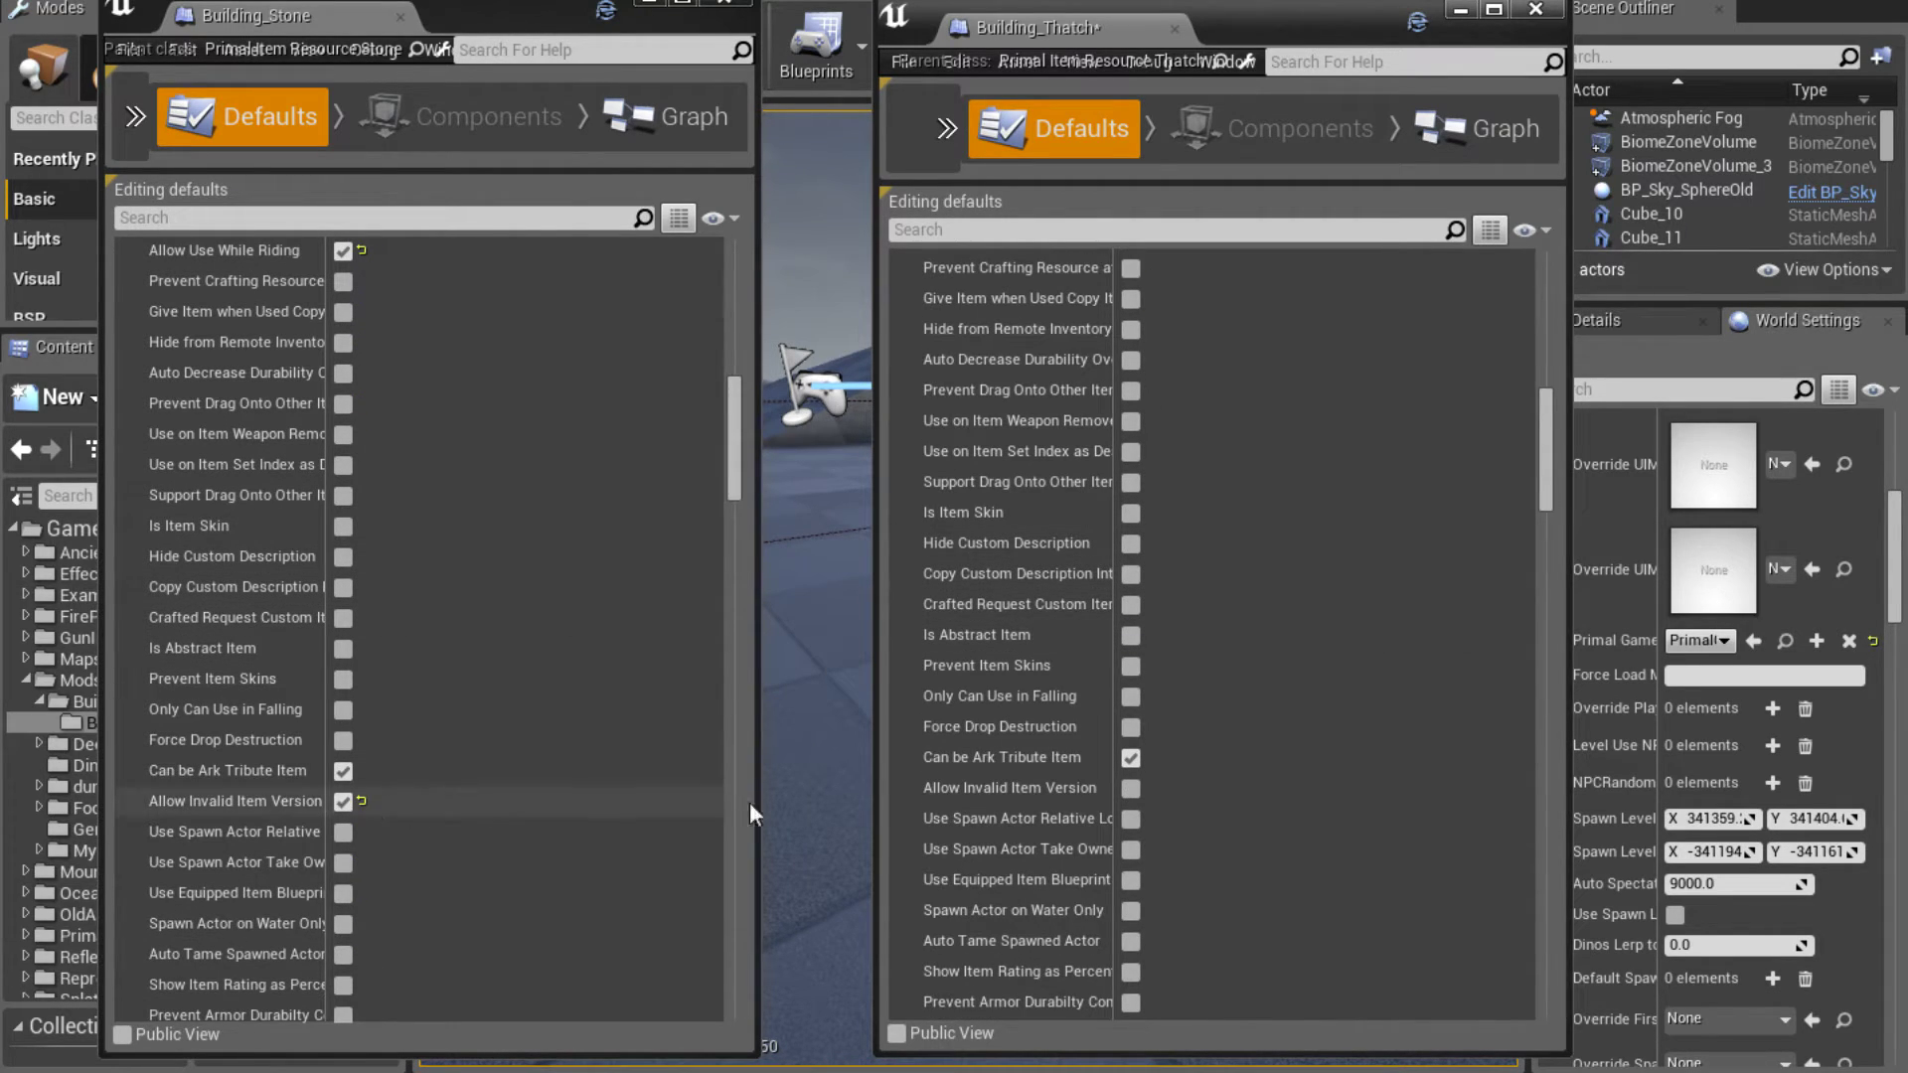
pyautogui.click(1133, 788)
# Widen the property name columns in both blueprints and enable Override Exact Class Crafting Requirement in Building_Thatch
pyautogui.scroll(-1, 1202, 733)
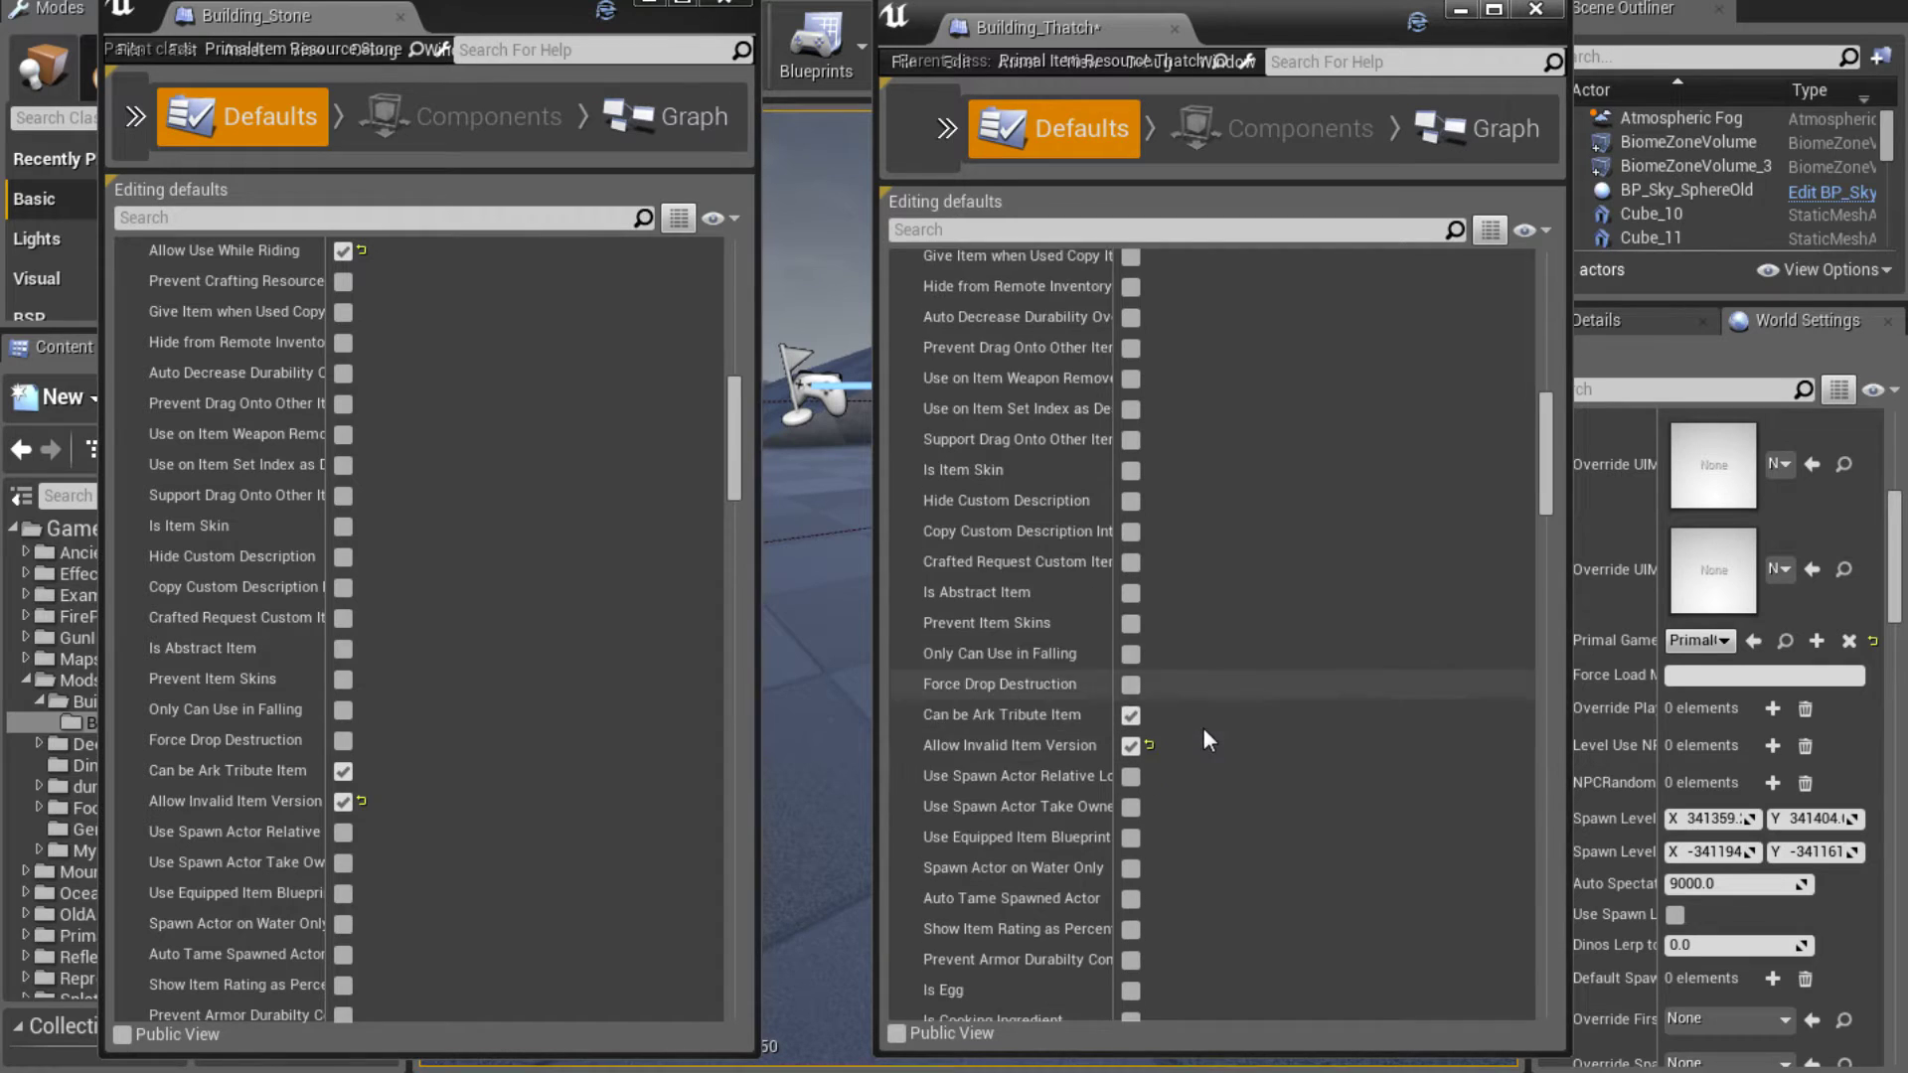
pyautogui.scroll(-12, 1204, 730)
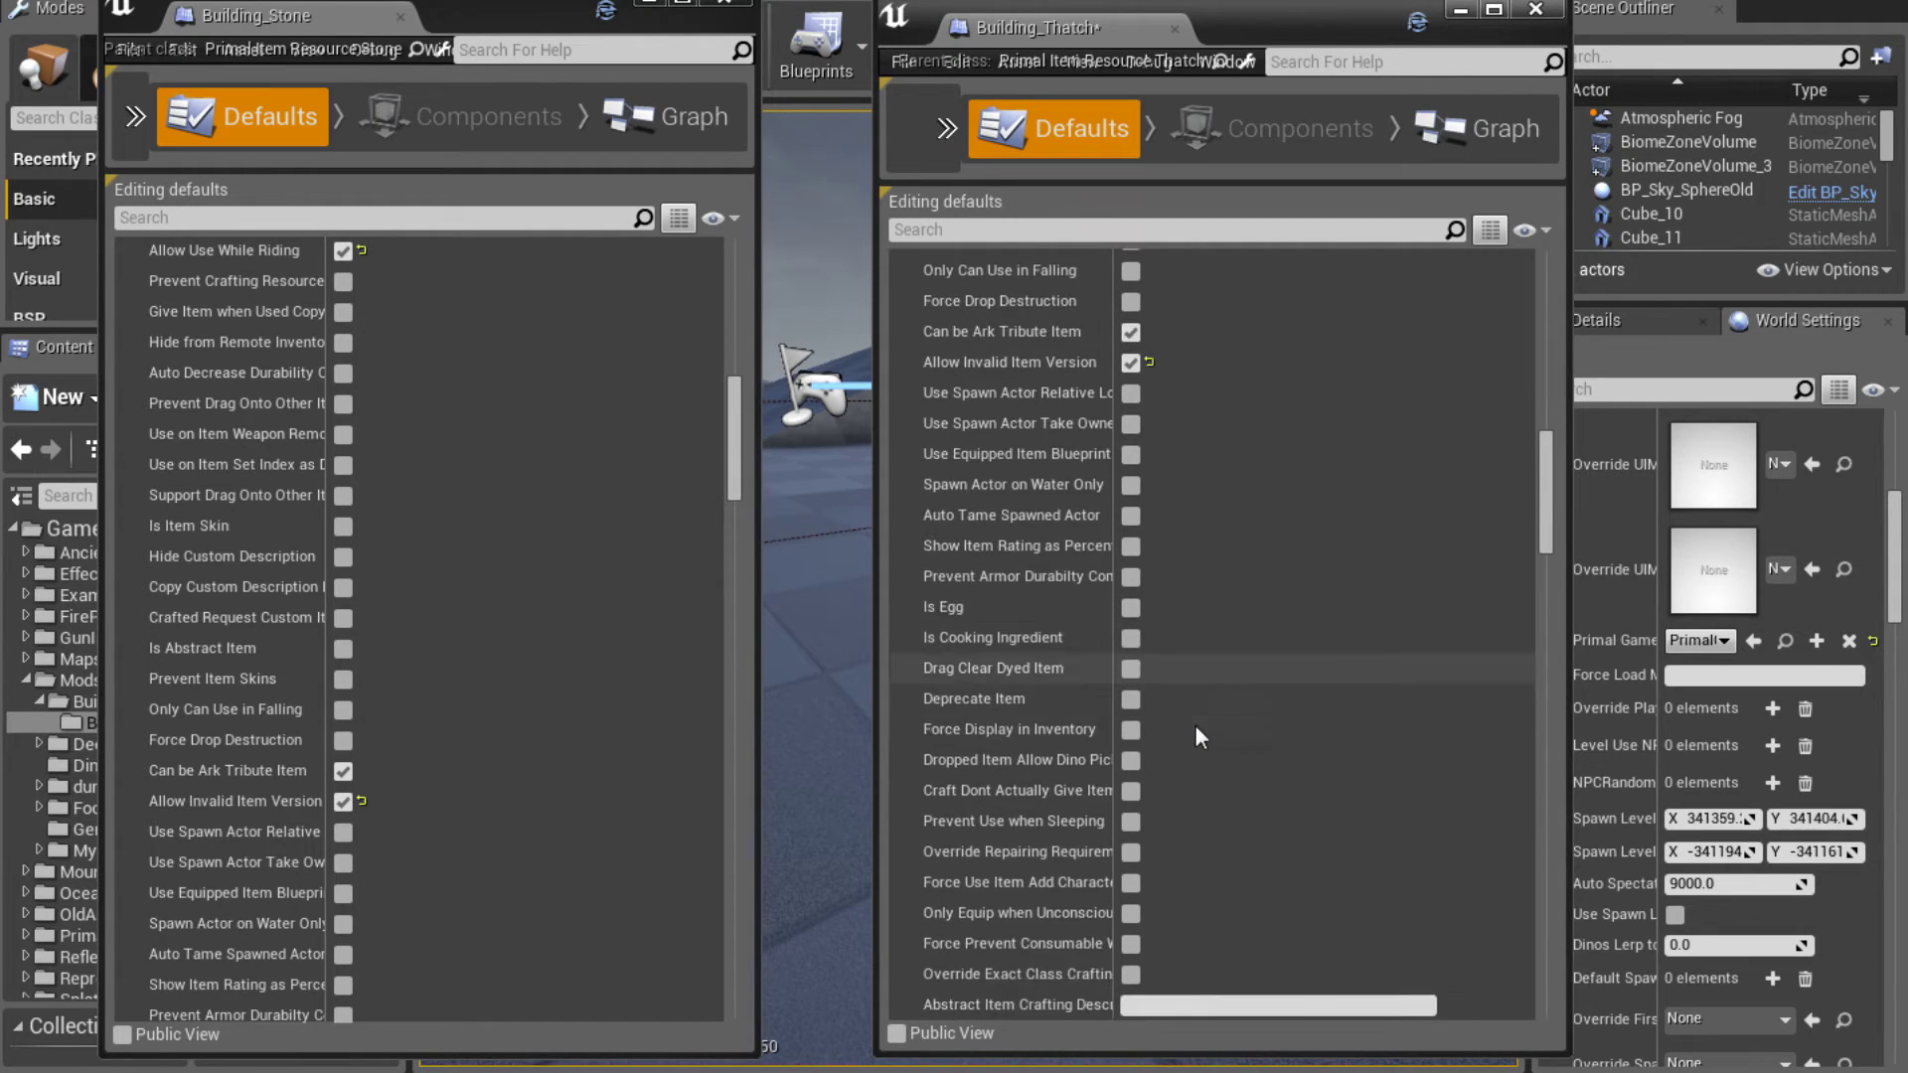
pyautogui.scroll(-1, 1081, 728)
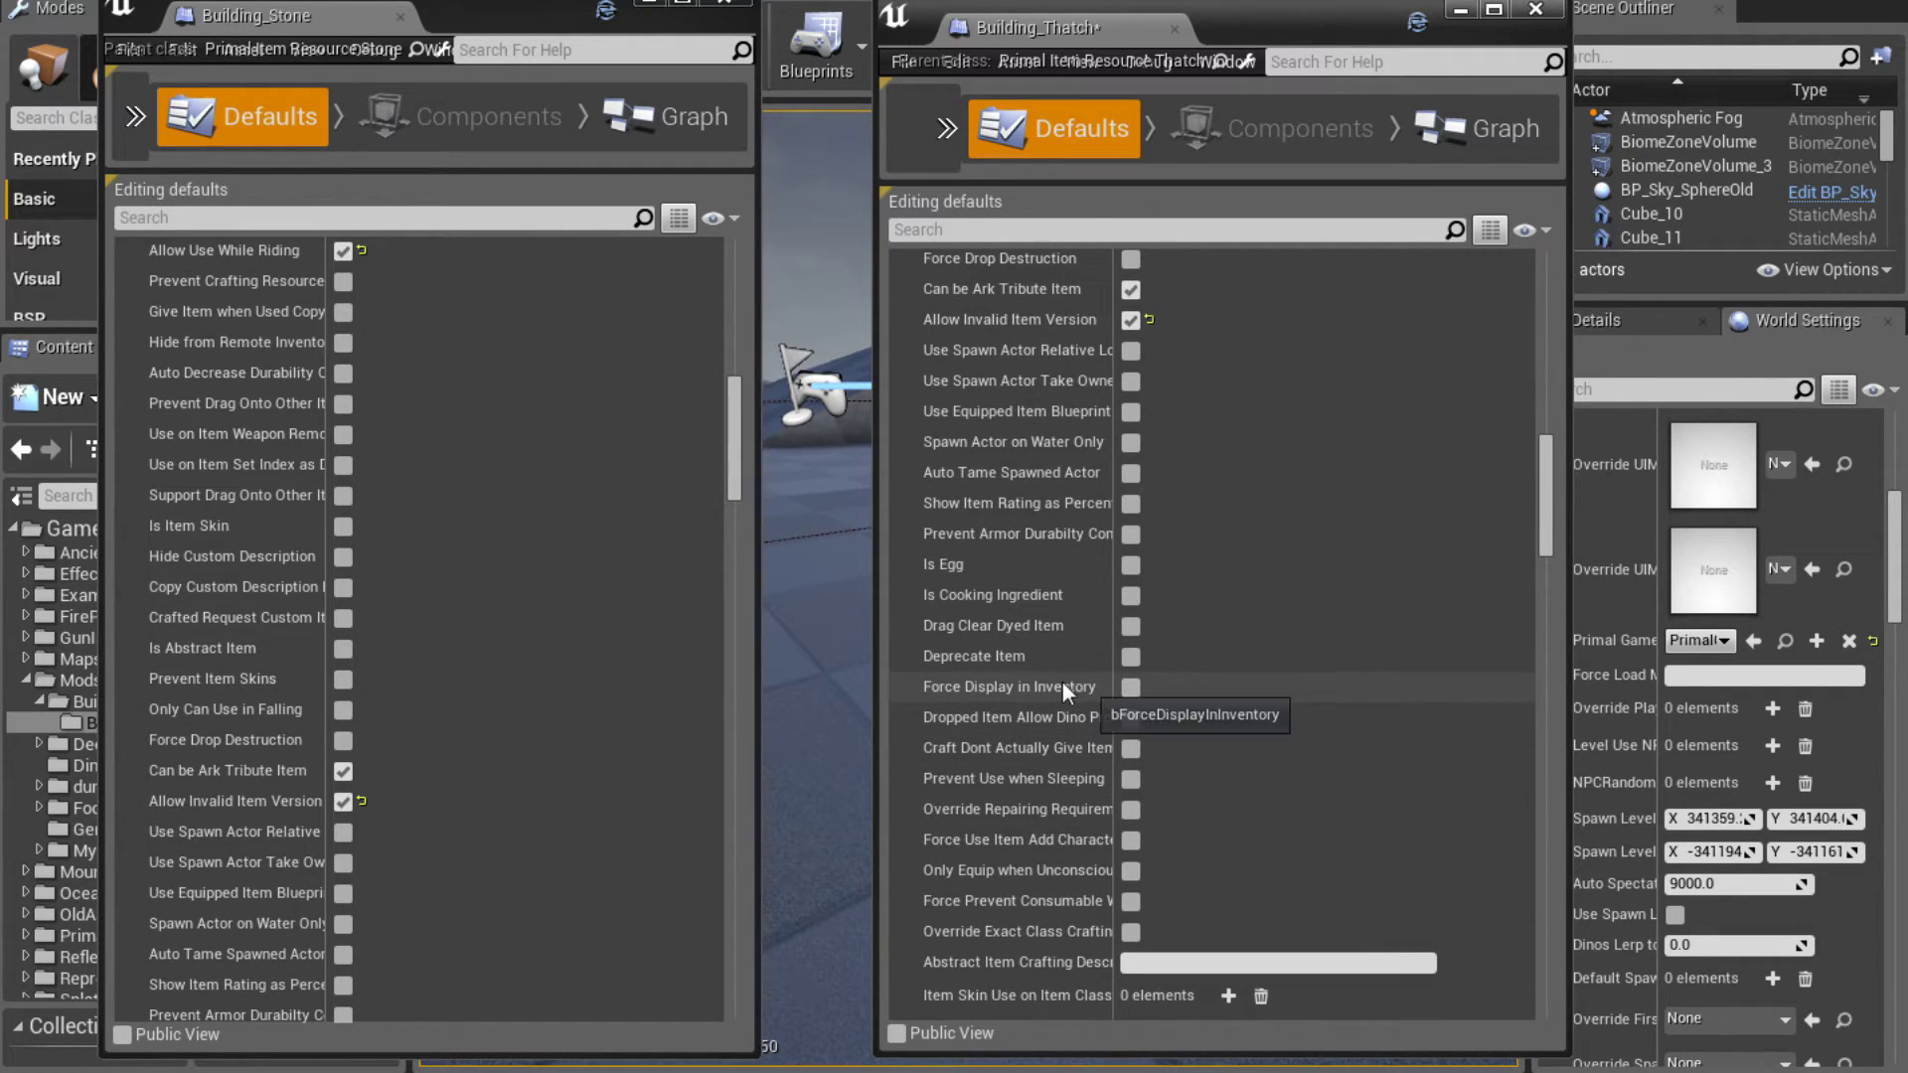
pyautogui.scroll(-7, 602, 681)
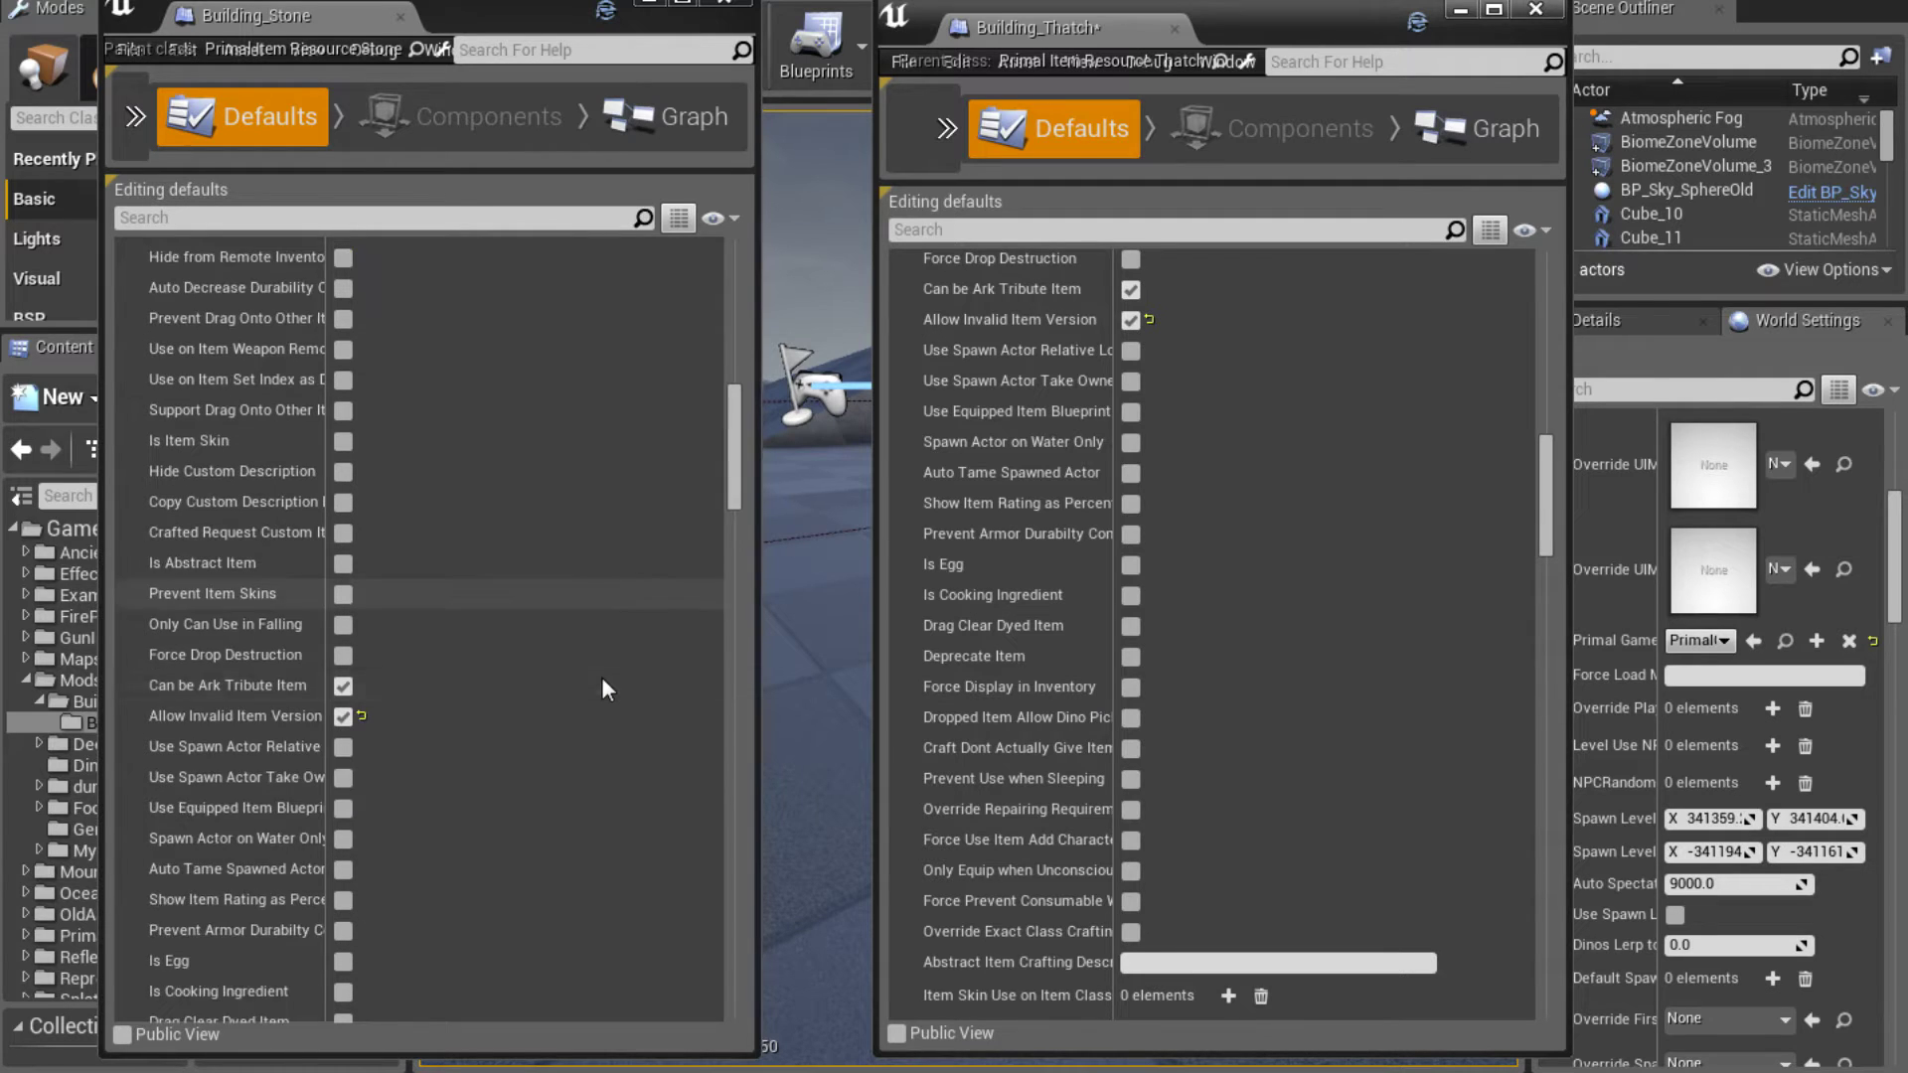
pyautogui.scroll(-3, 604, 686)
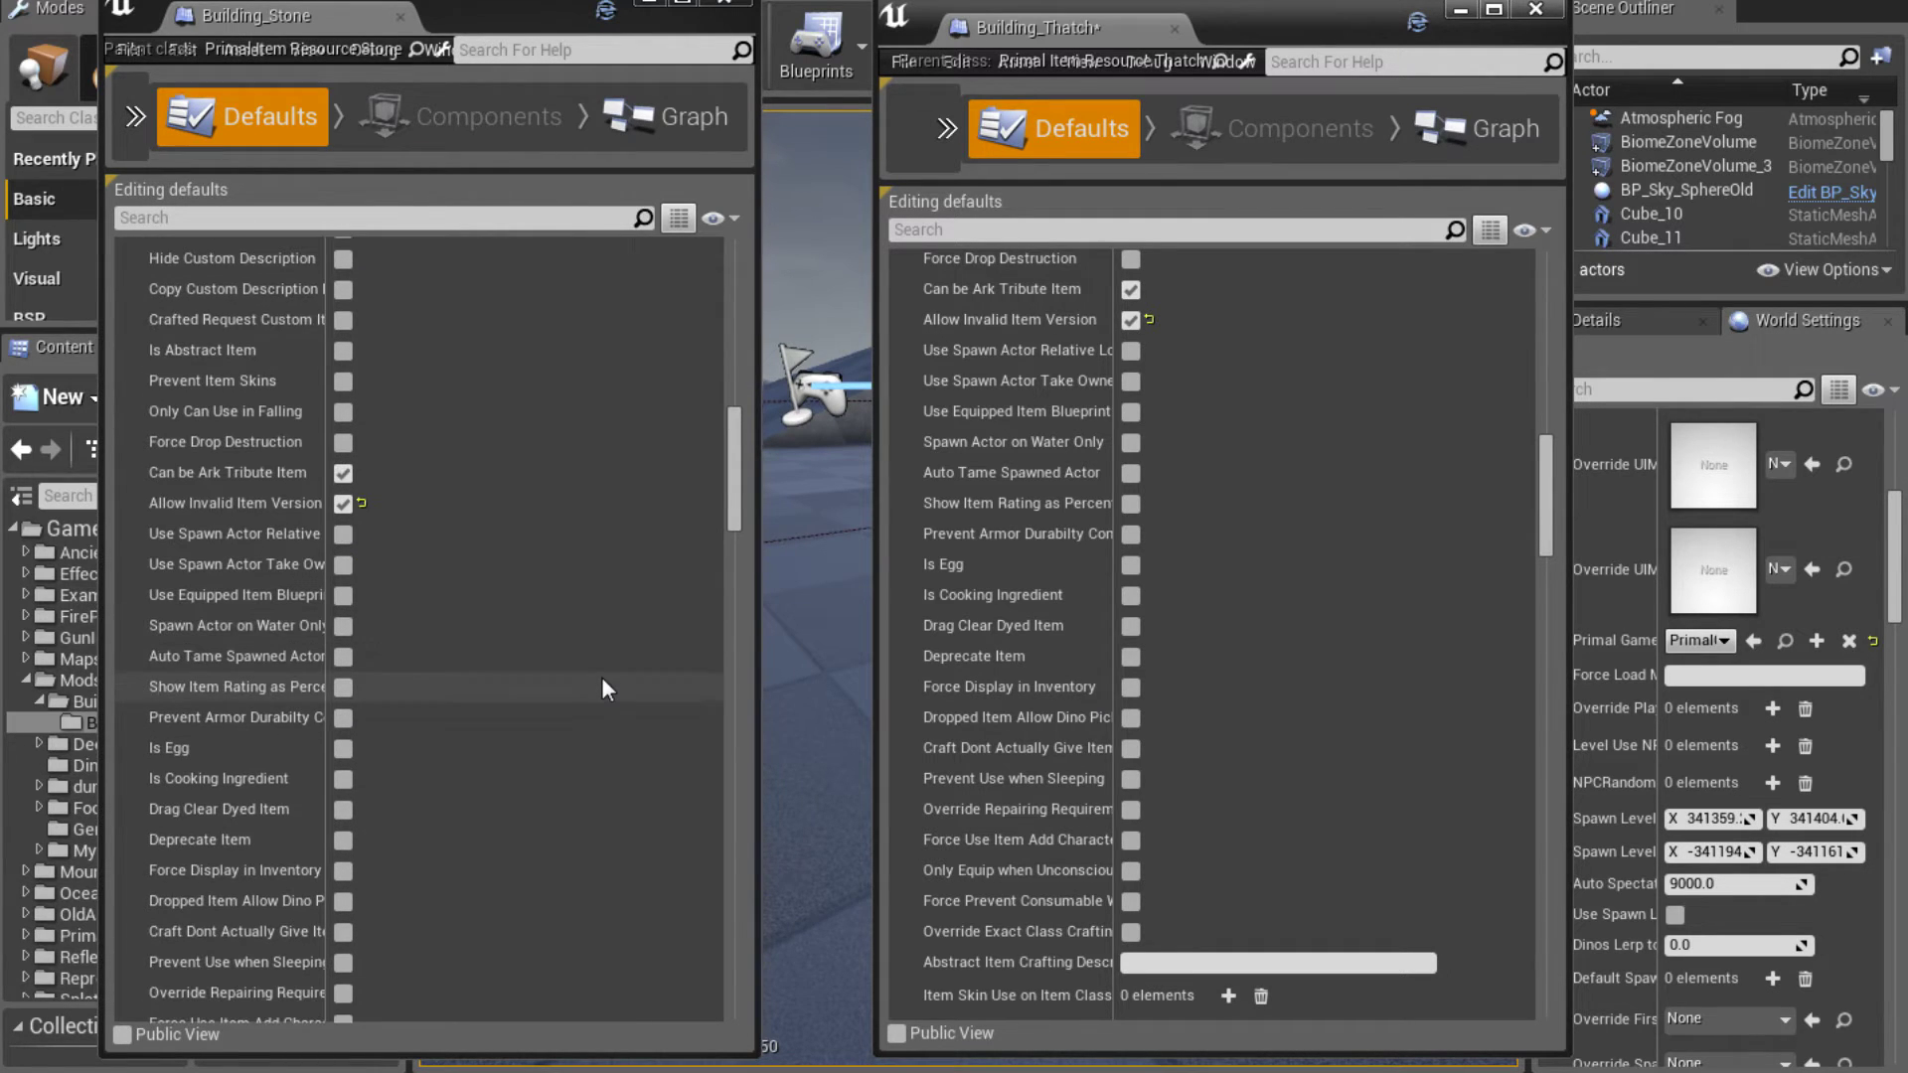
pyautogui.scroll(-4, 603, 686)
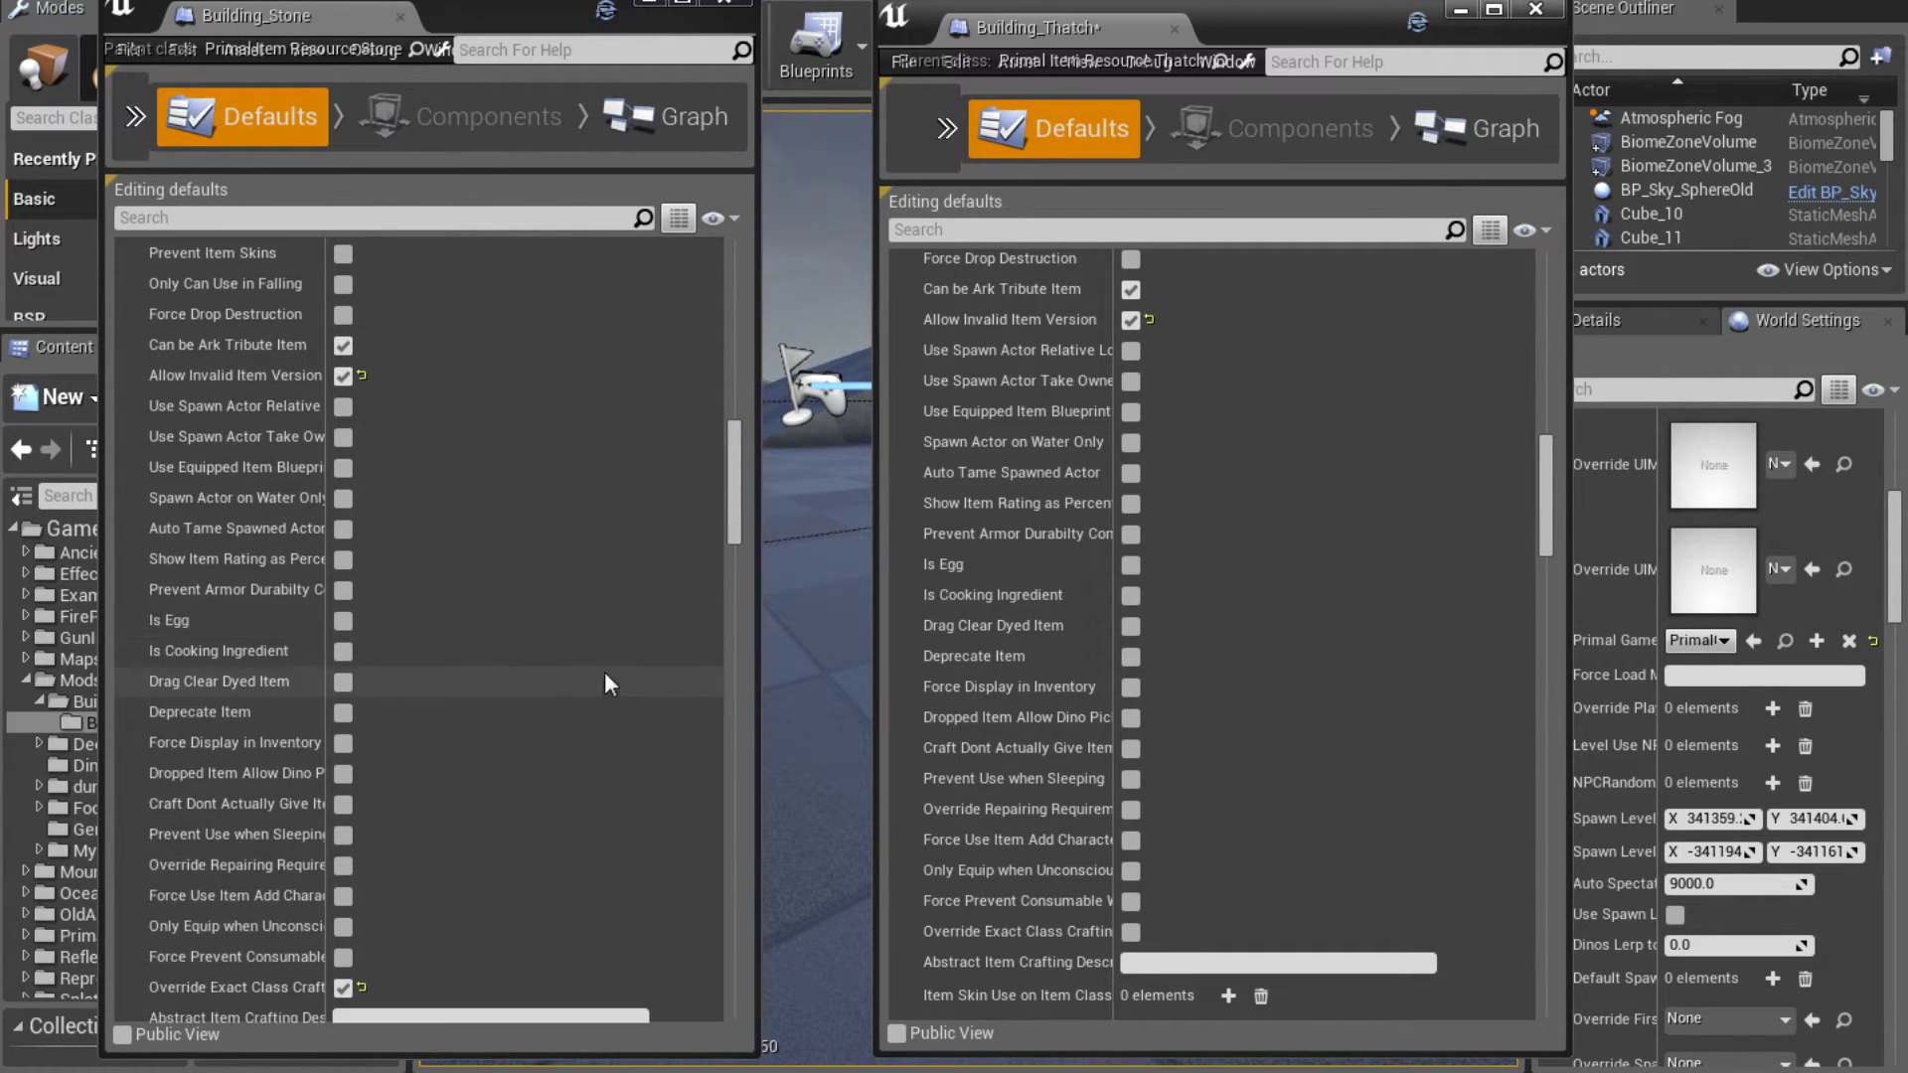
pyautogui.scroll(-1, 609, 684)
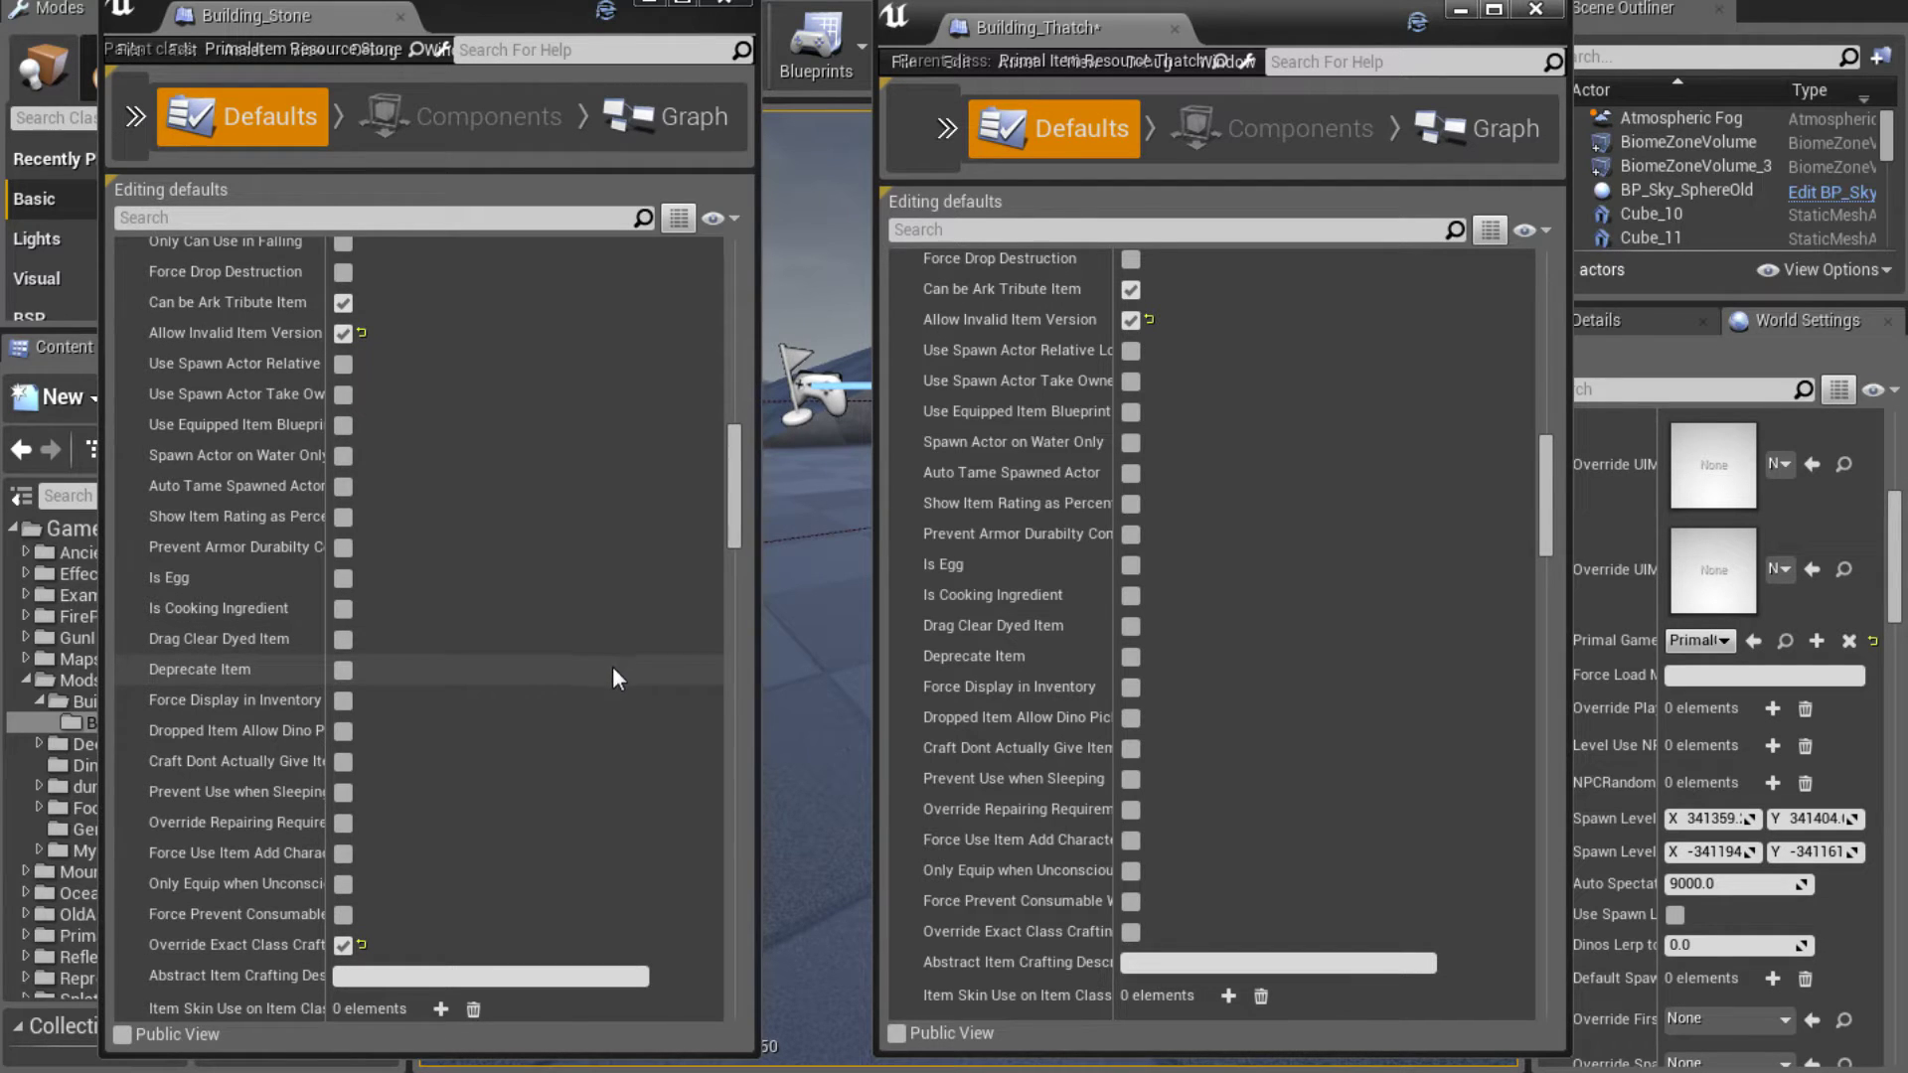
pyautogui.scroll(-3, 612, 668)
pyautogui.scroll(-7, 1264, 708)
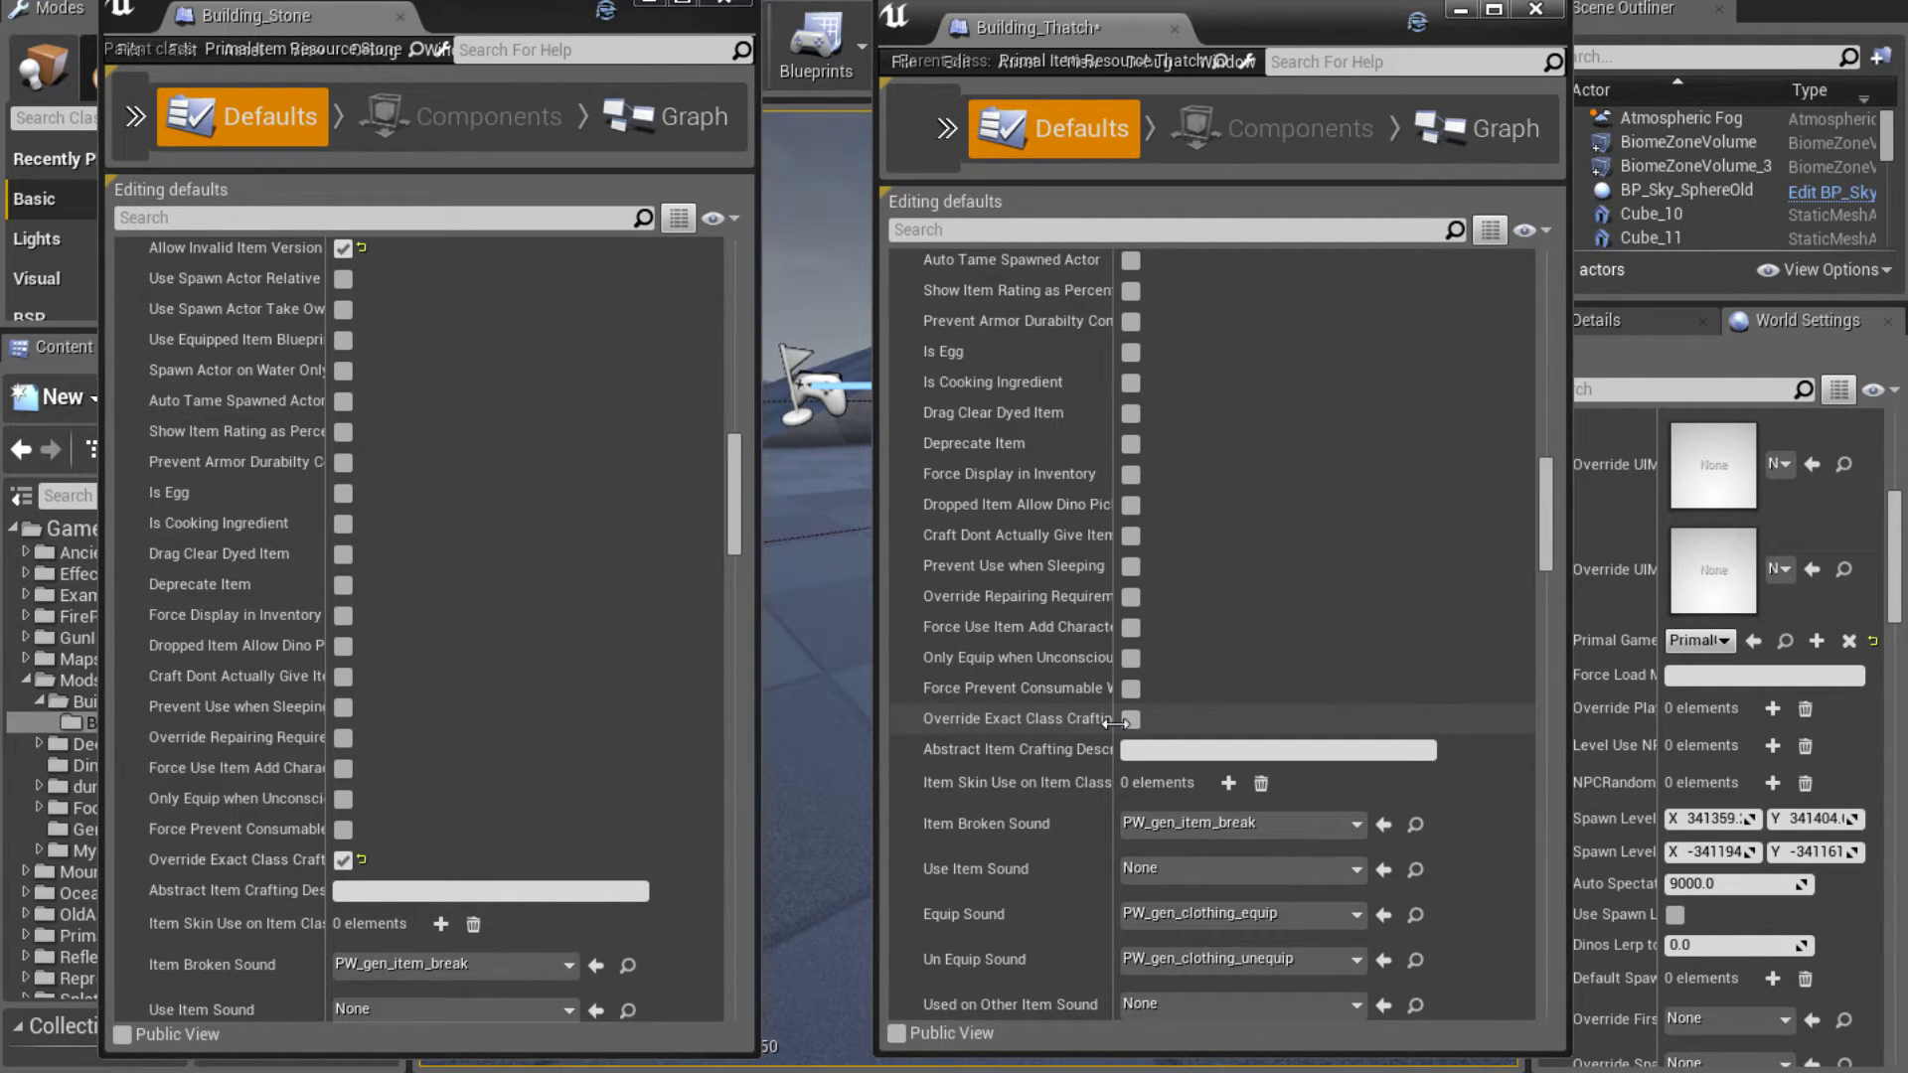
pyautogui.moveTo(1114, 723); pyautogui.dragTo(1192, 717)
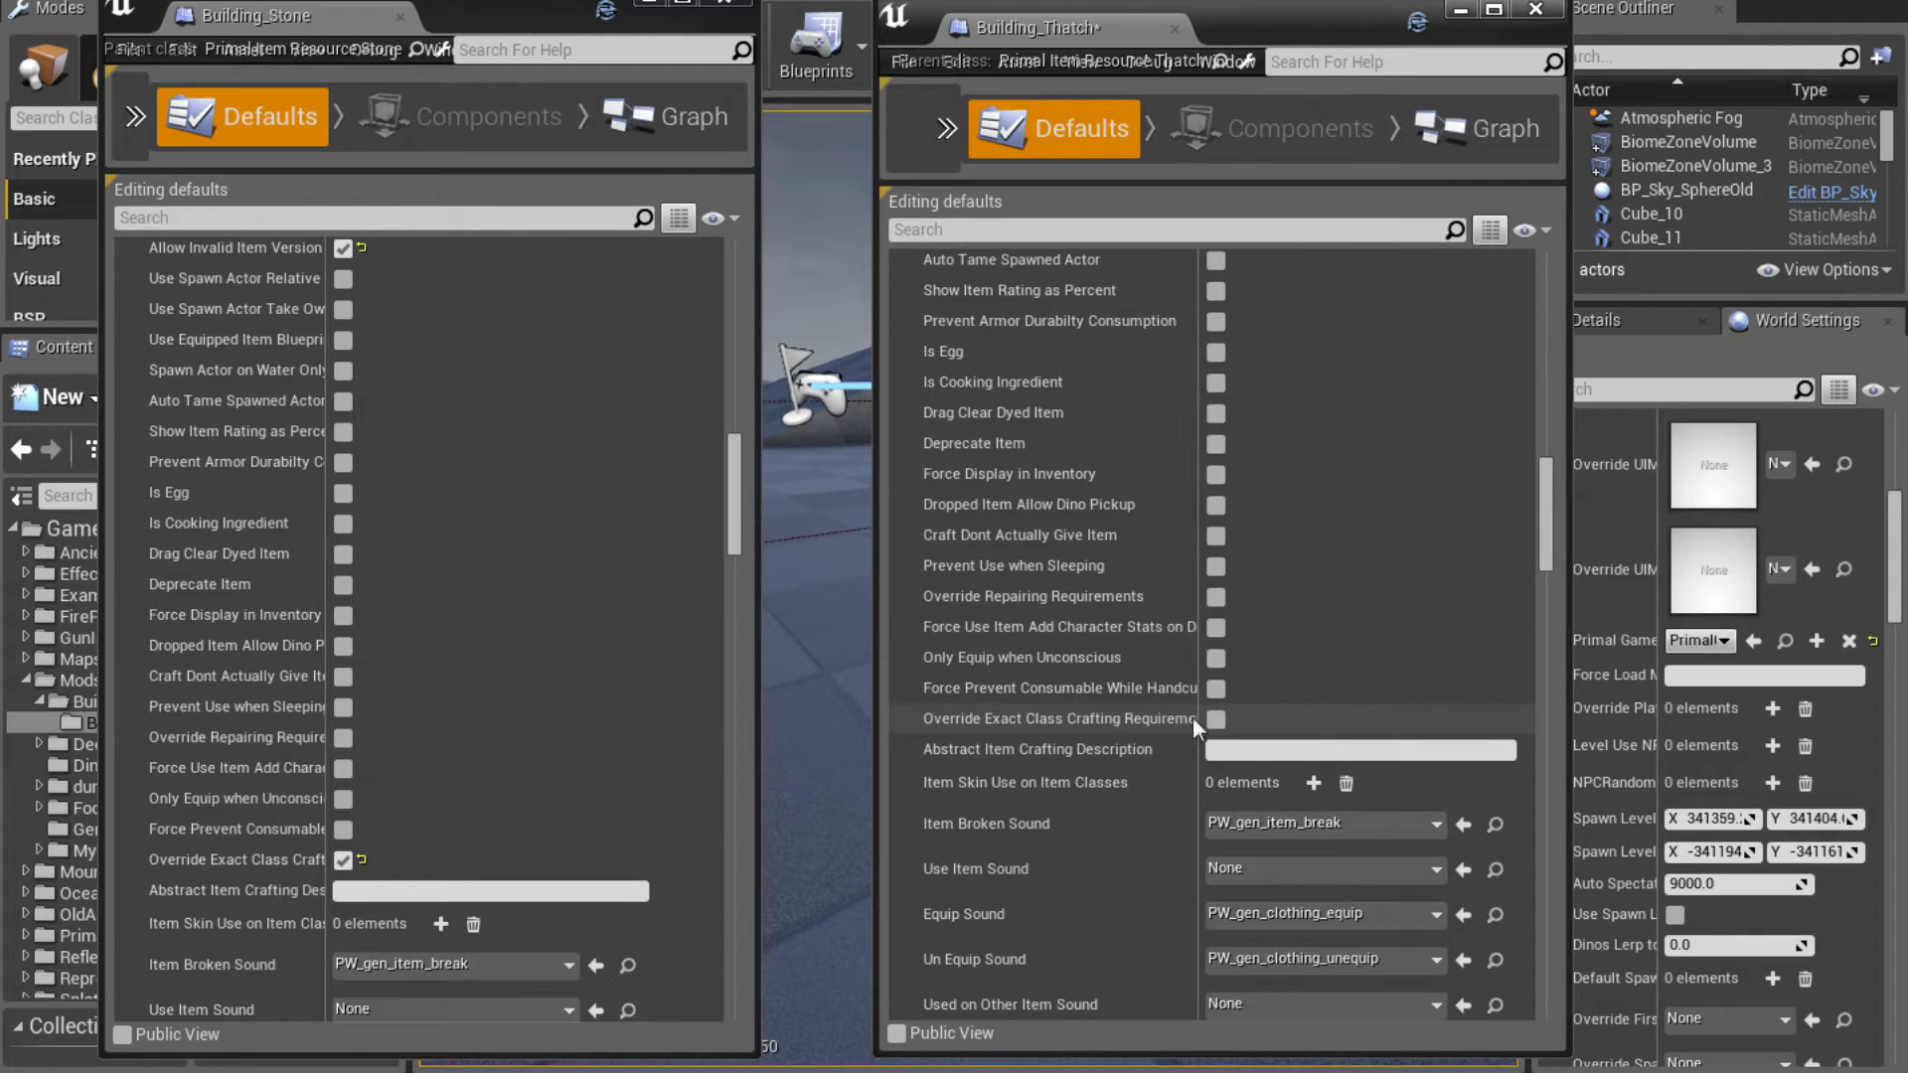
pyautogui.moveTo(329, 784); pyautogui.dragTo(418, 784)
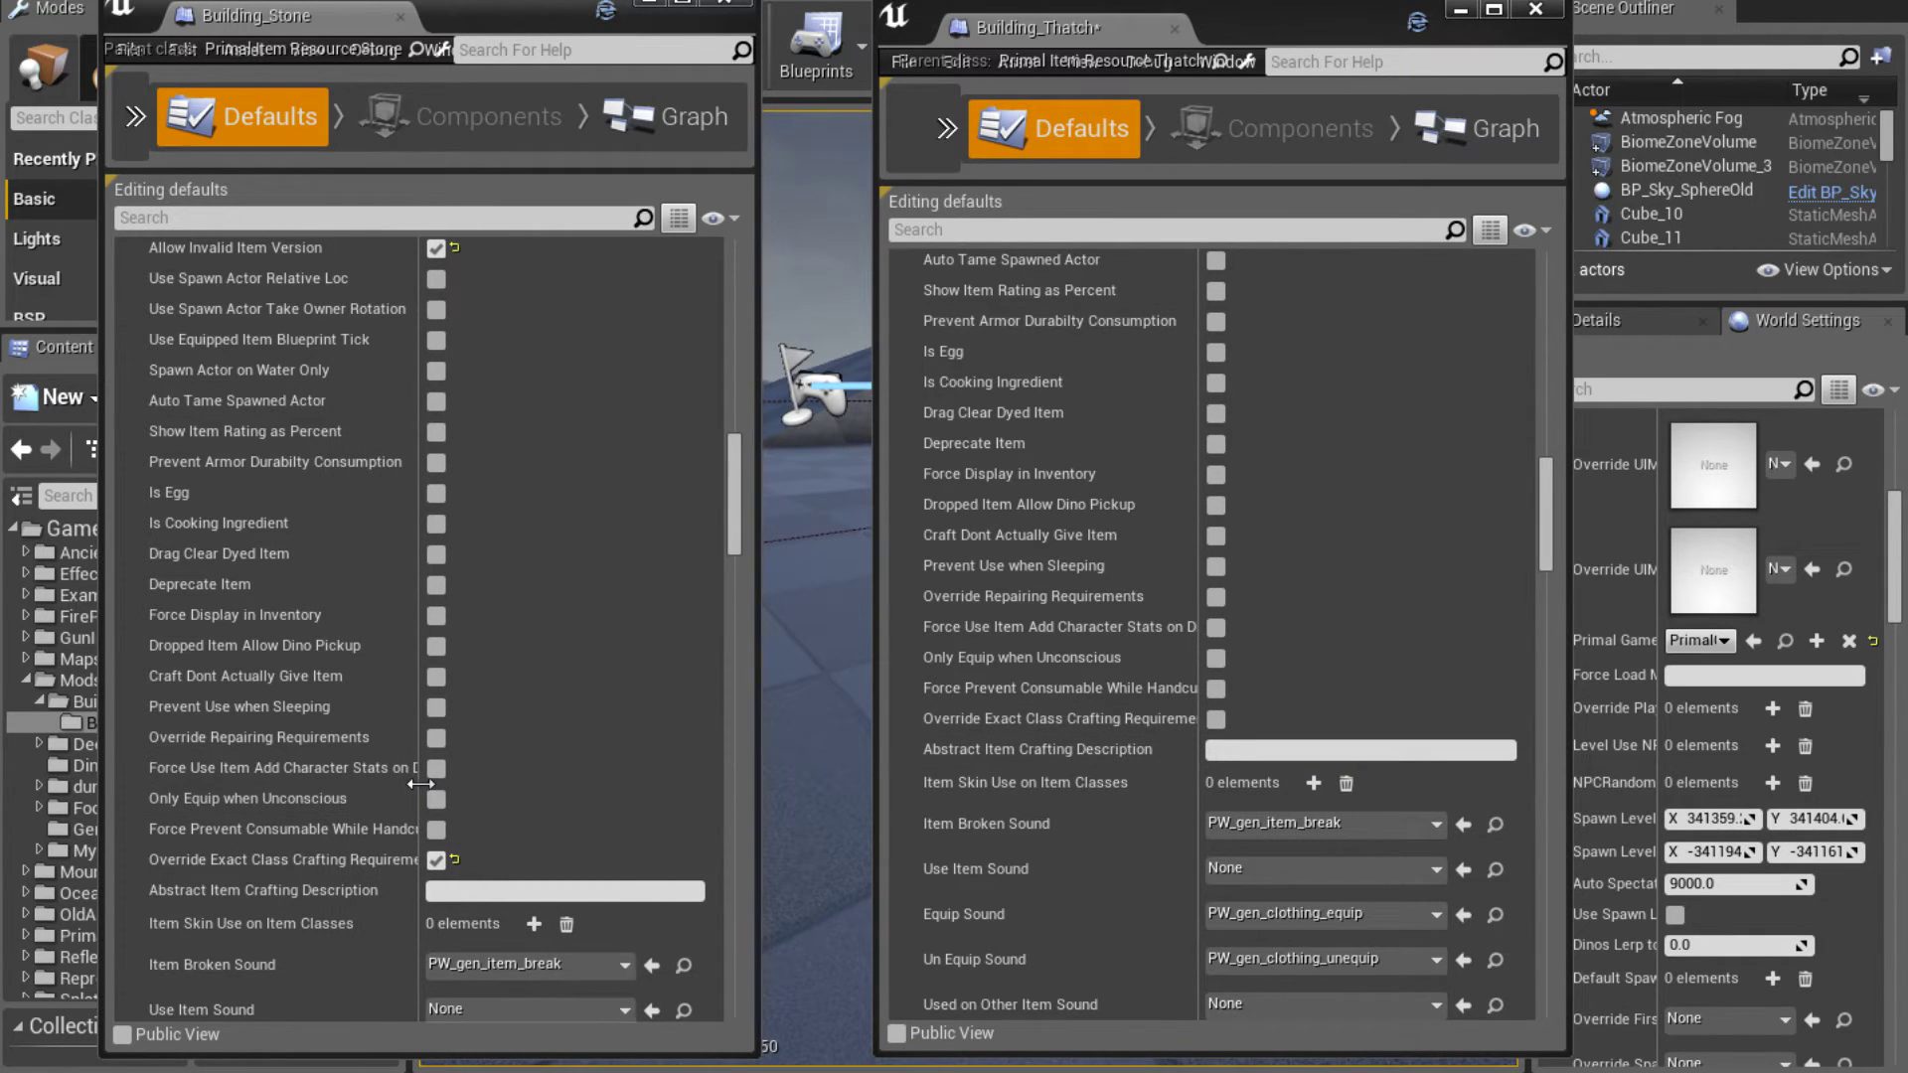
pyautogui.click(1216, 719)
# Compare the following defaults with Building_Stone and enable Check BPAllow Crafting in Building_Thatch
pyautogui.scroll(-3, 1291, 708)
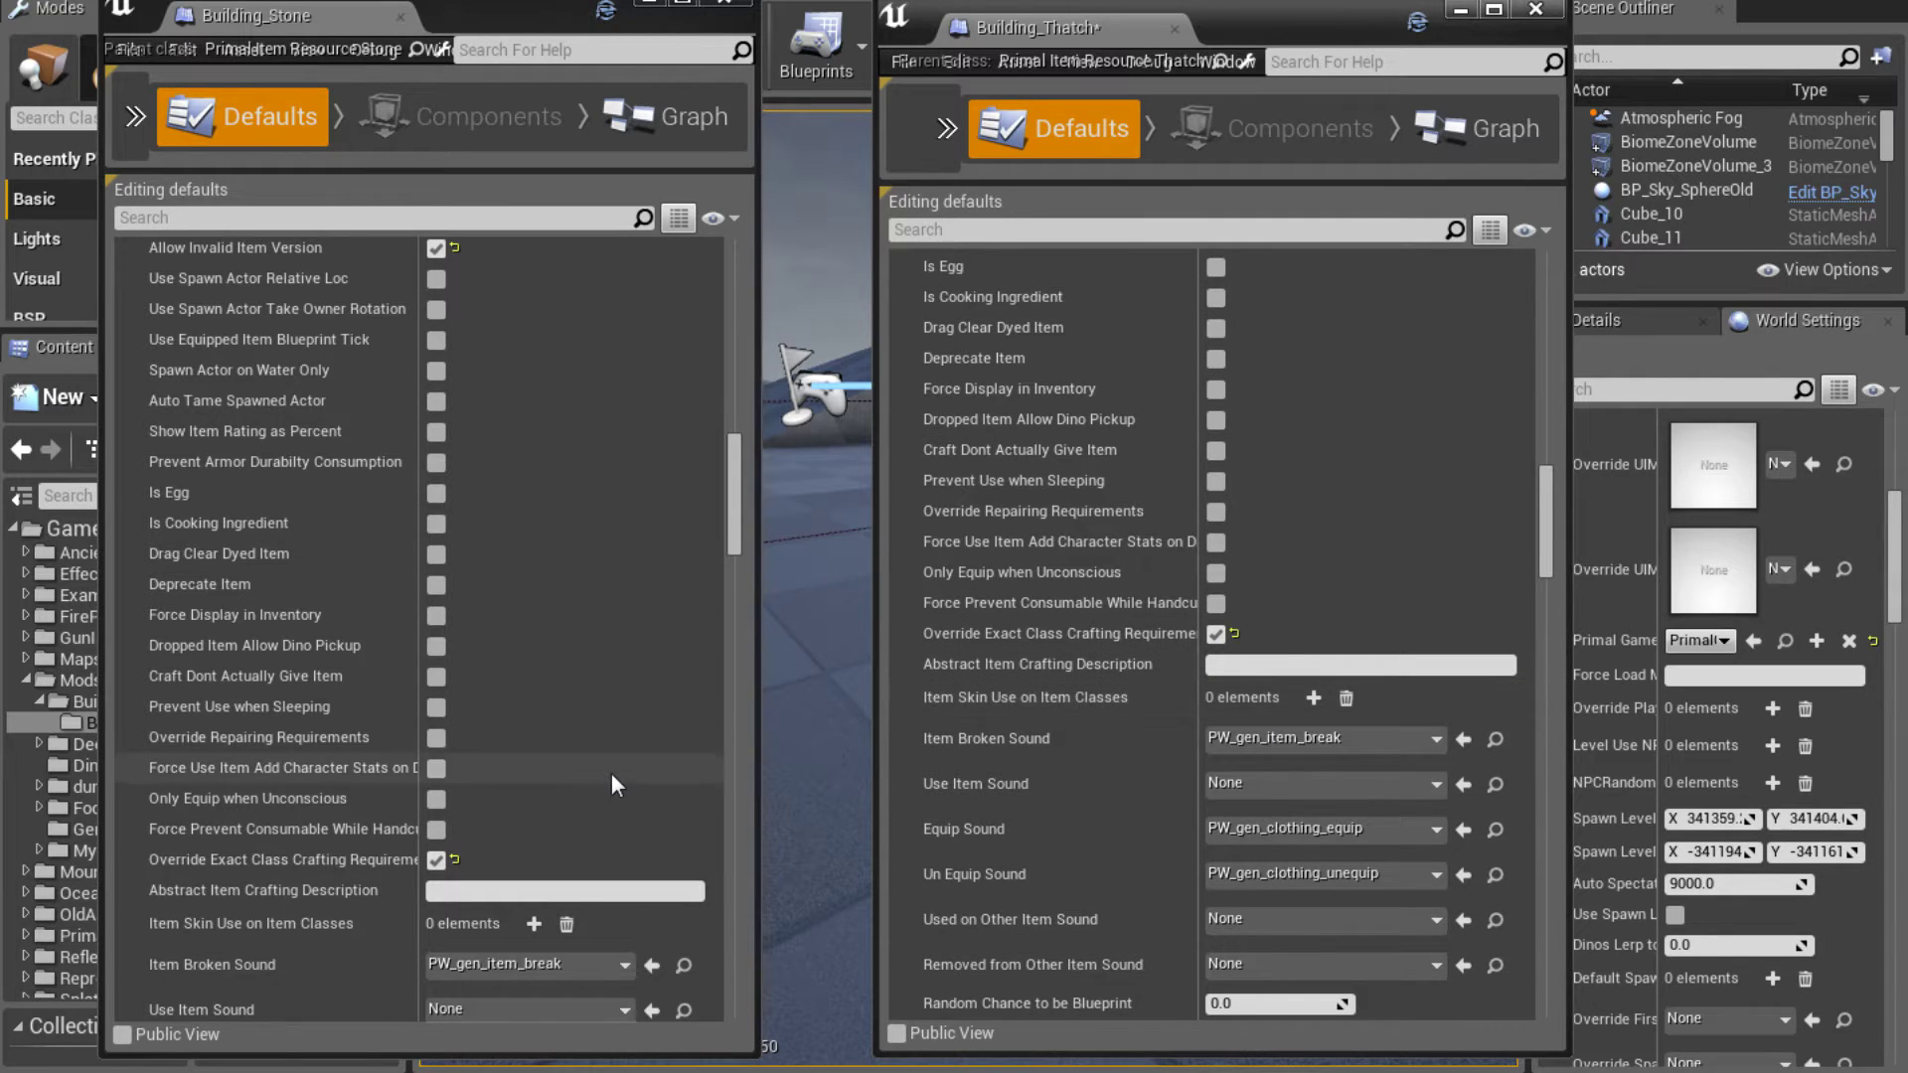
pyautogui.scroll(-13, 614, 772)
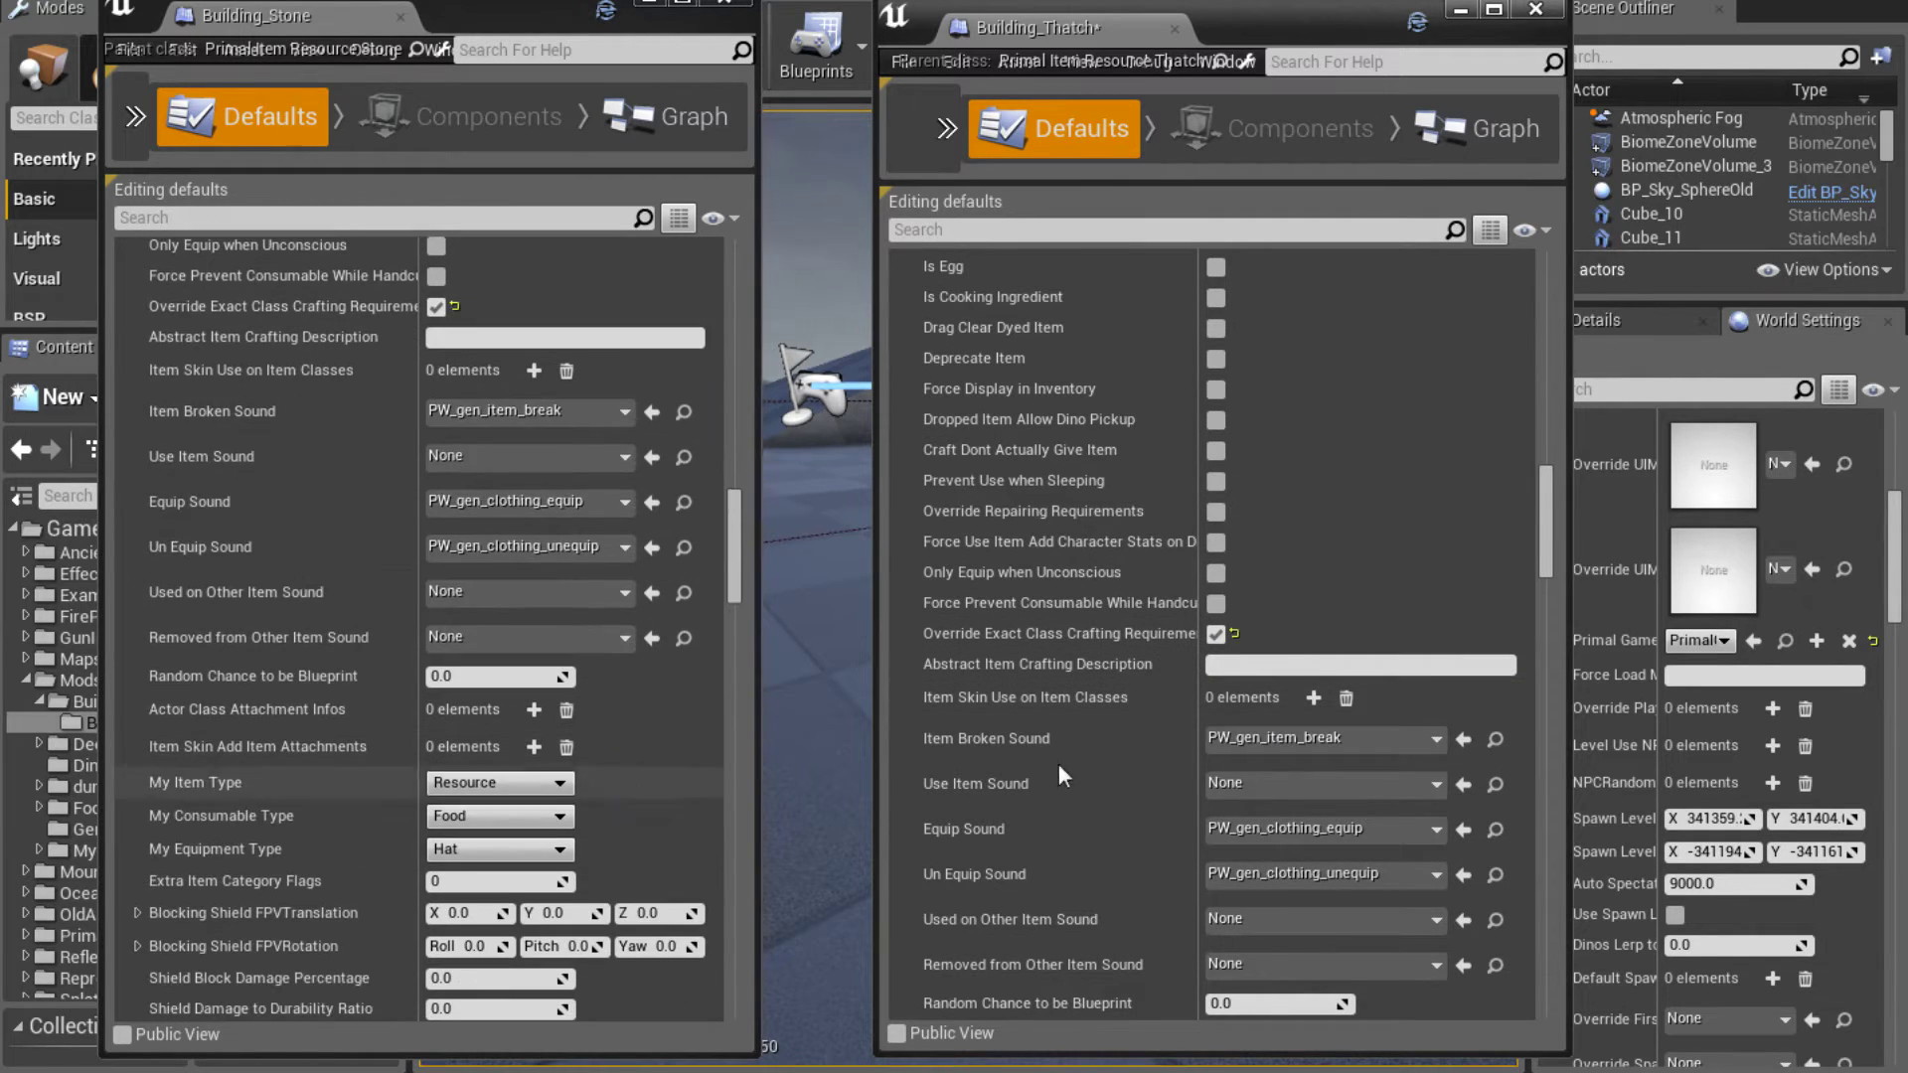
pyautogui.scroll(-9, 1058, 763)
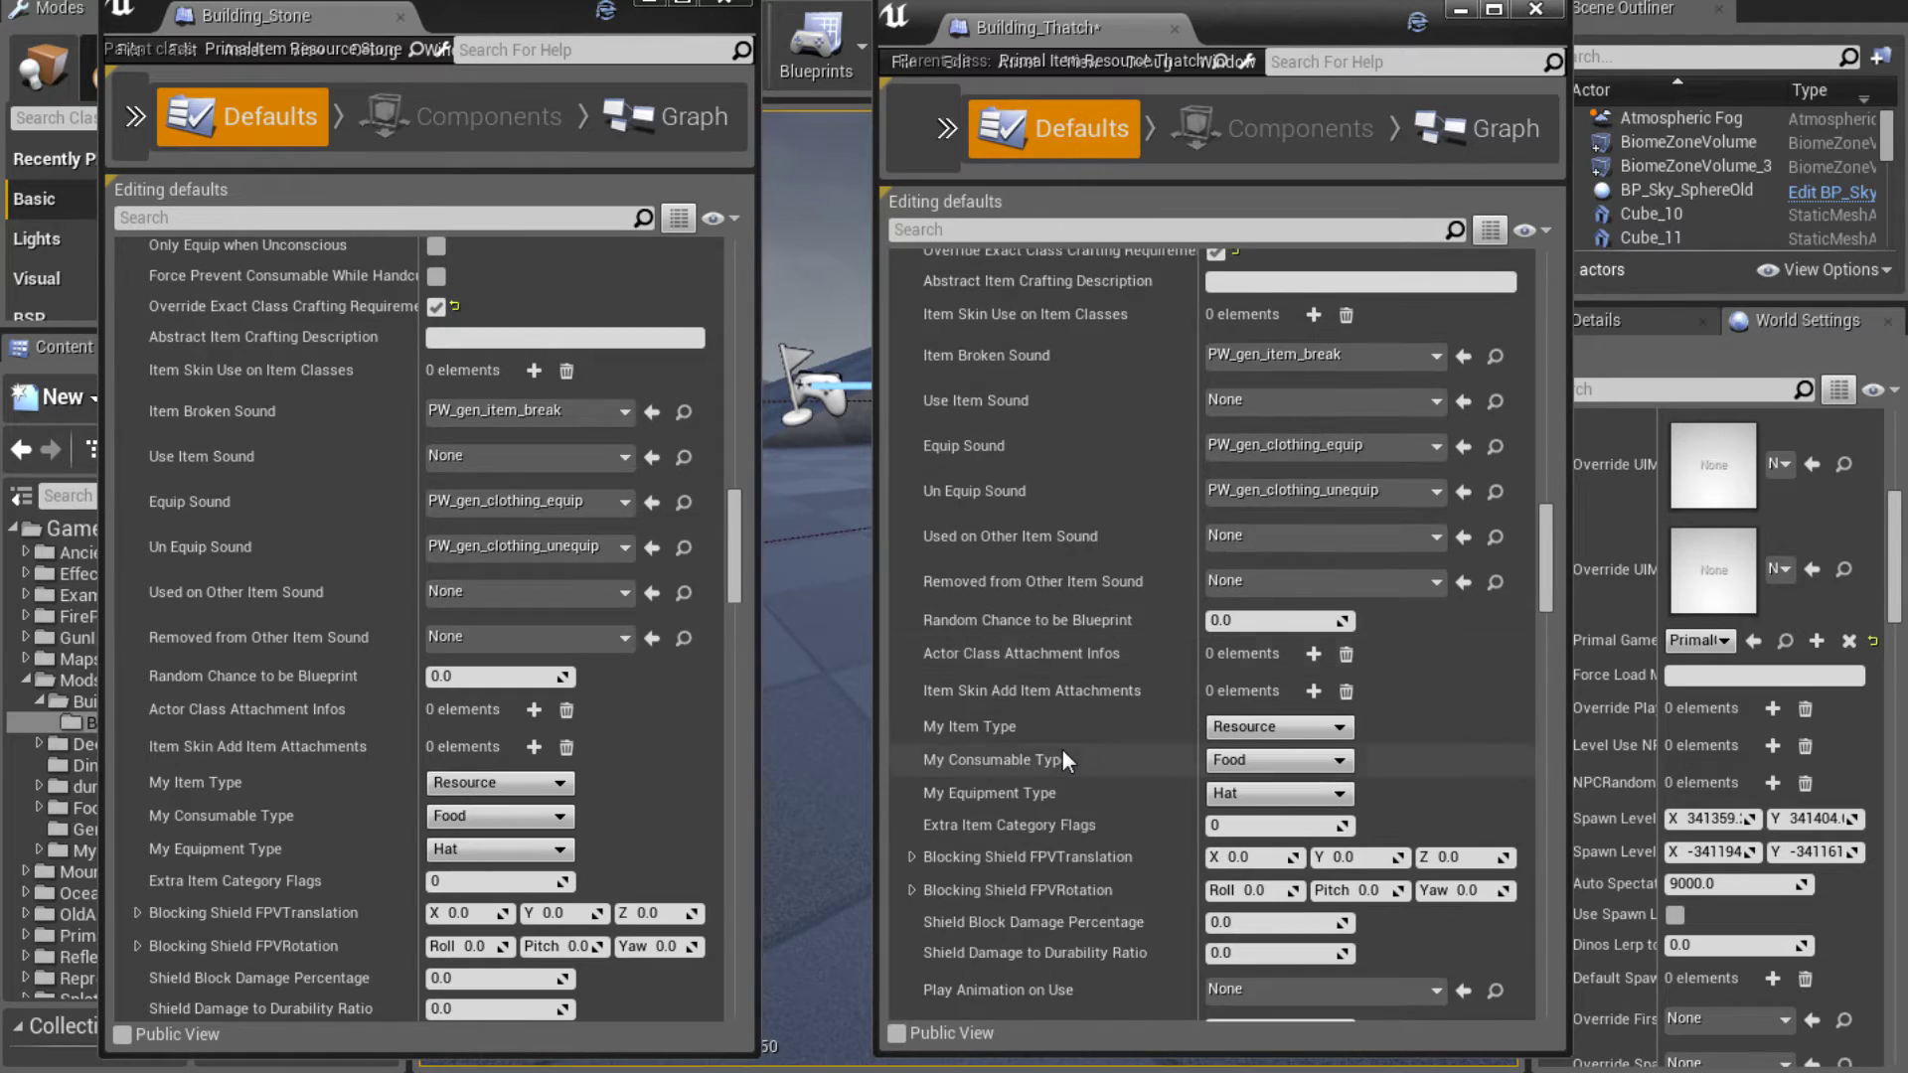
pyautogui.scroll(-11, 1062, 748)
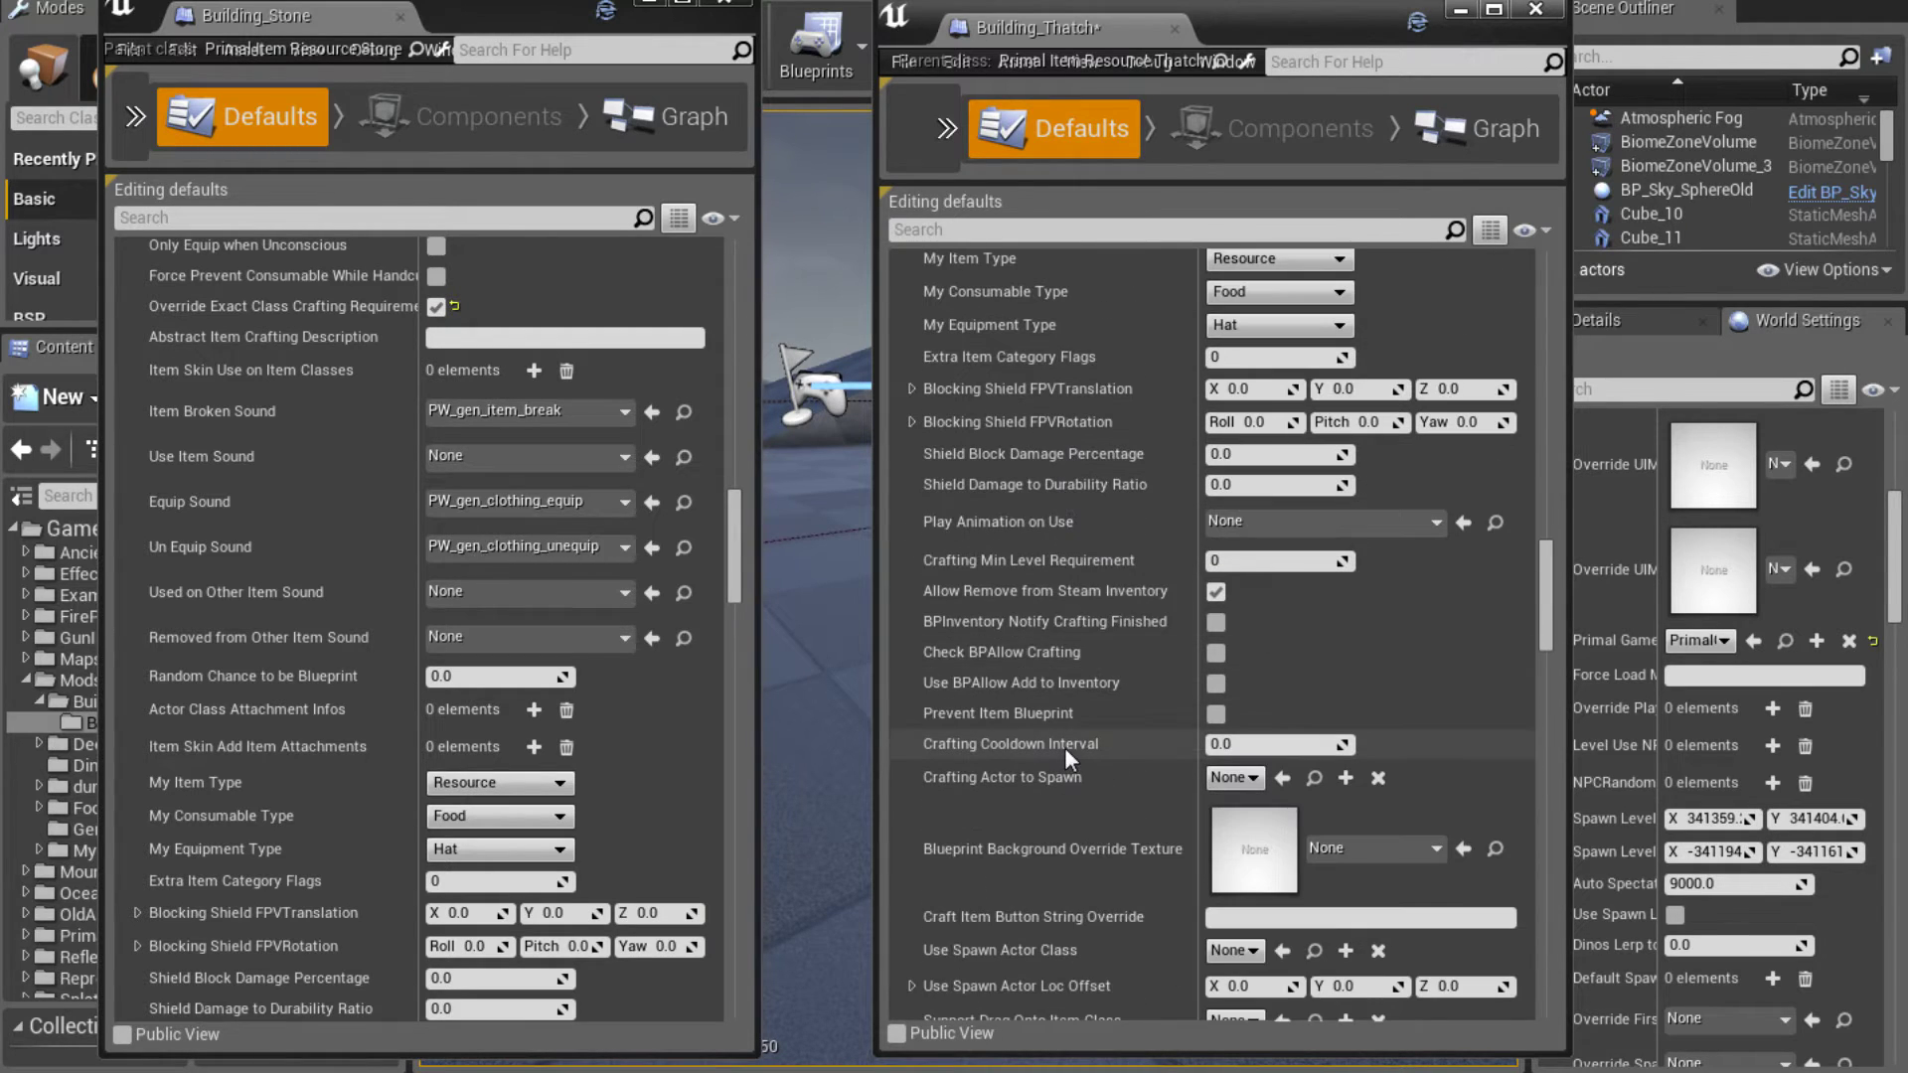
pyautogui.scroll(-2, 684, 767)
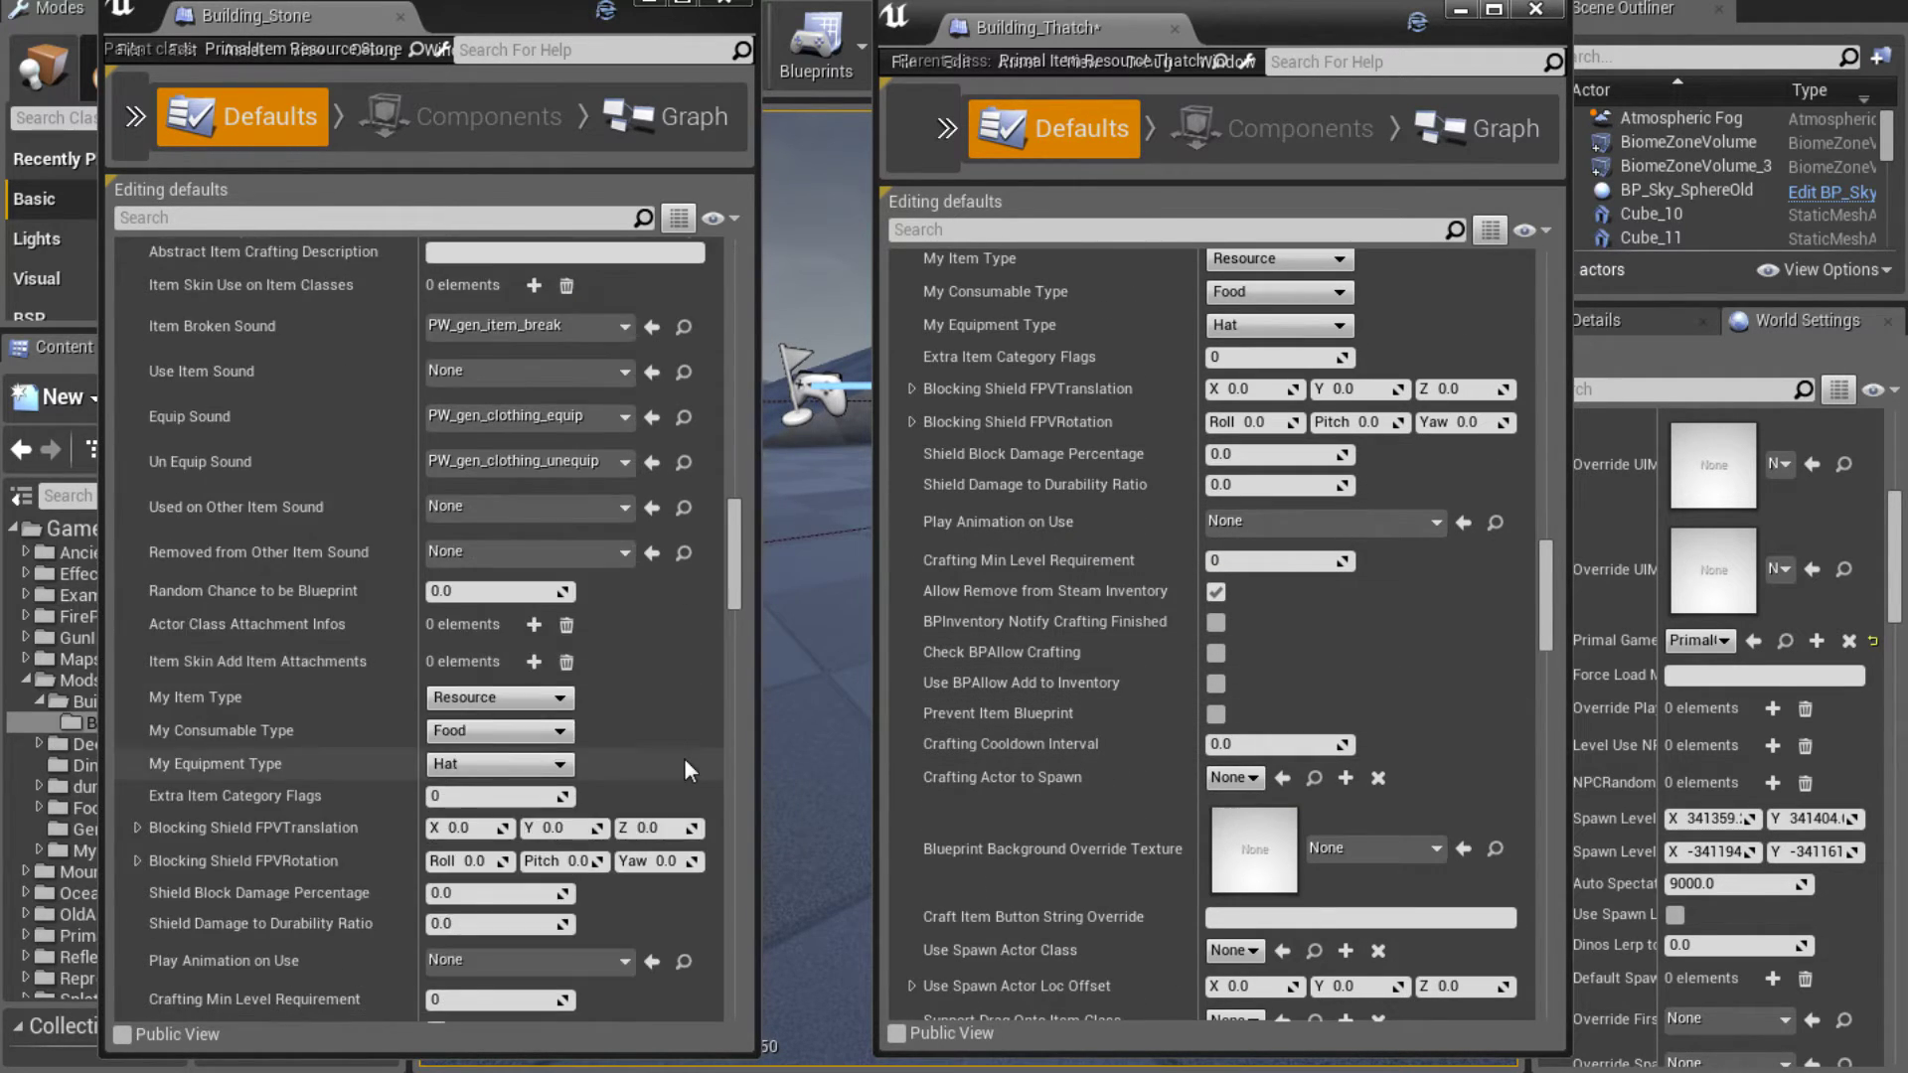
pyautogui.scroll(-9, 684, 759)
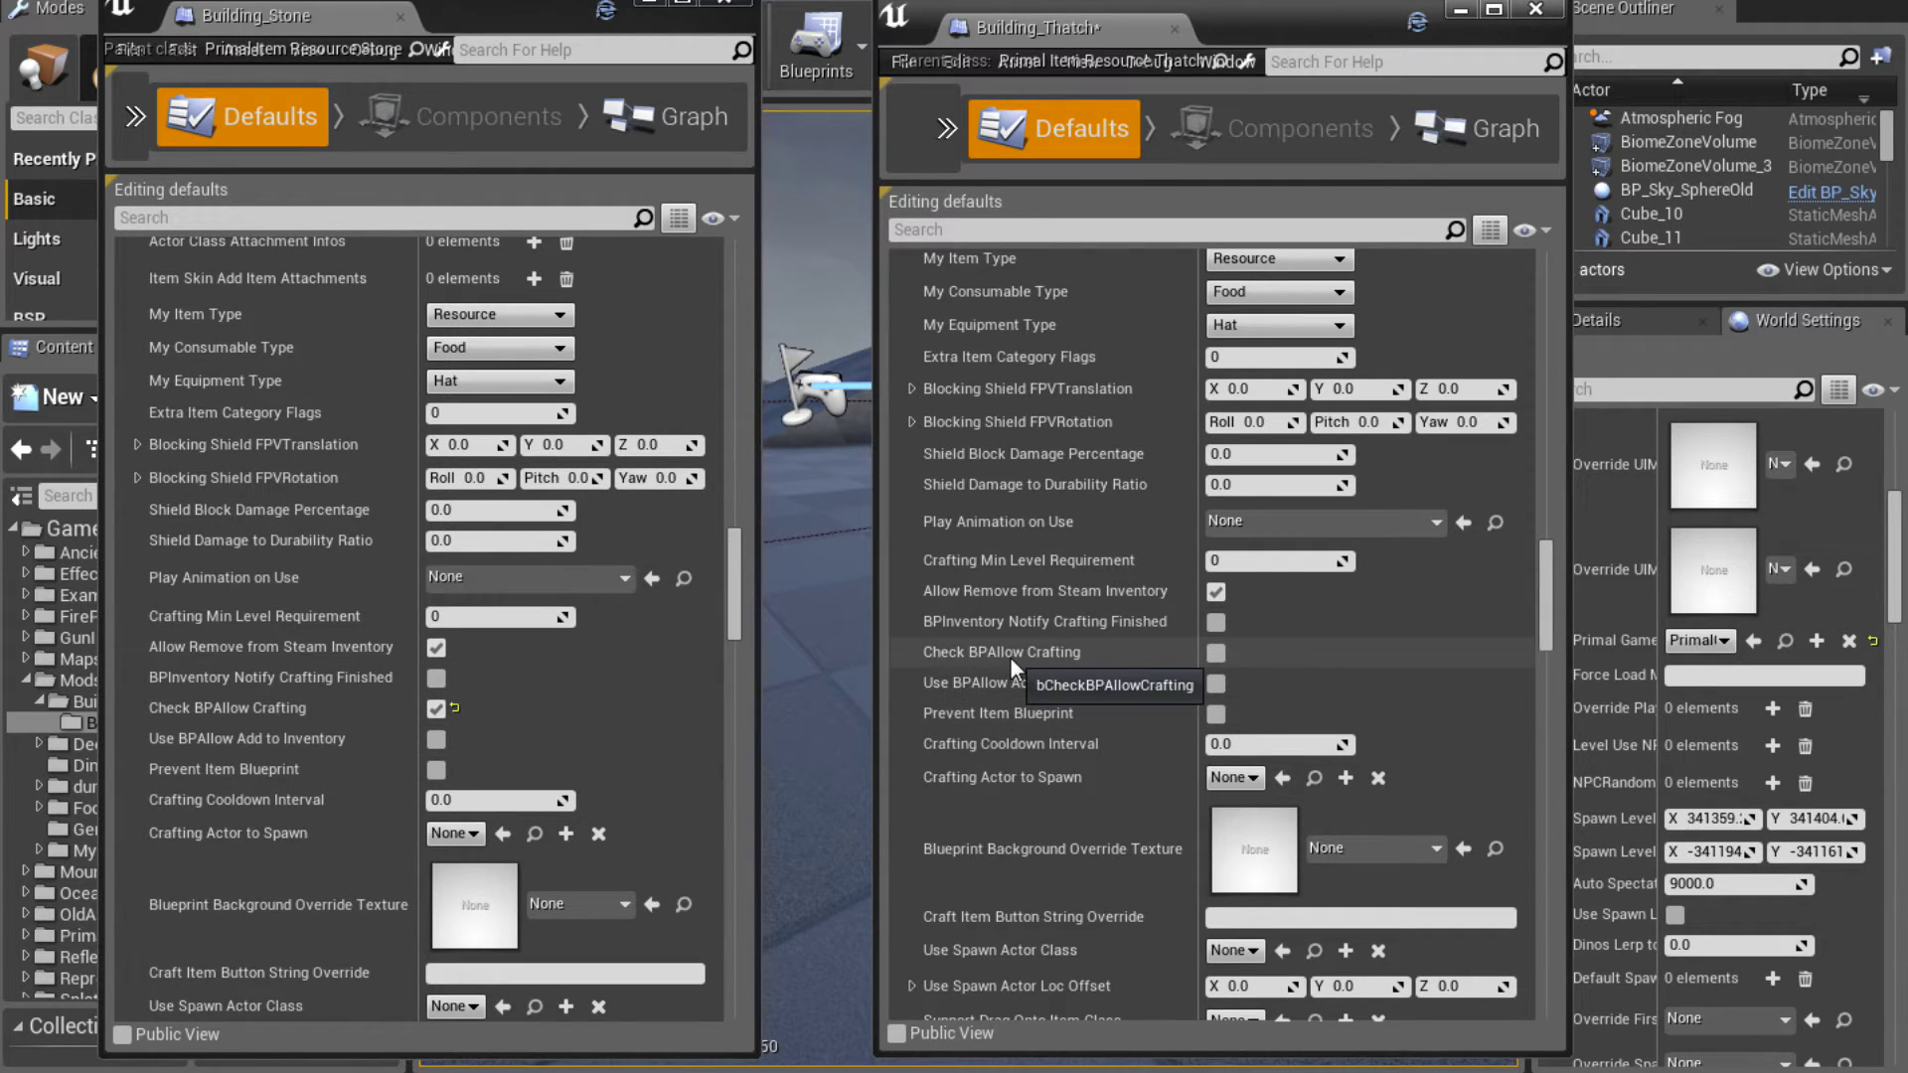
pyautogui.click(1208, 660)
# Compare the spawn actor, ingredient, description, dropped mesh and Base Item Weight defaults of Building_Stone and Building_Thatch
pyautogui.scroll(-3, 1113, 670)
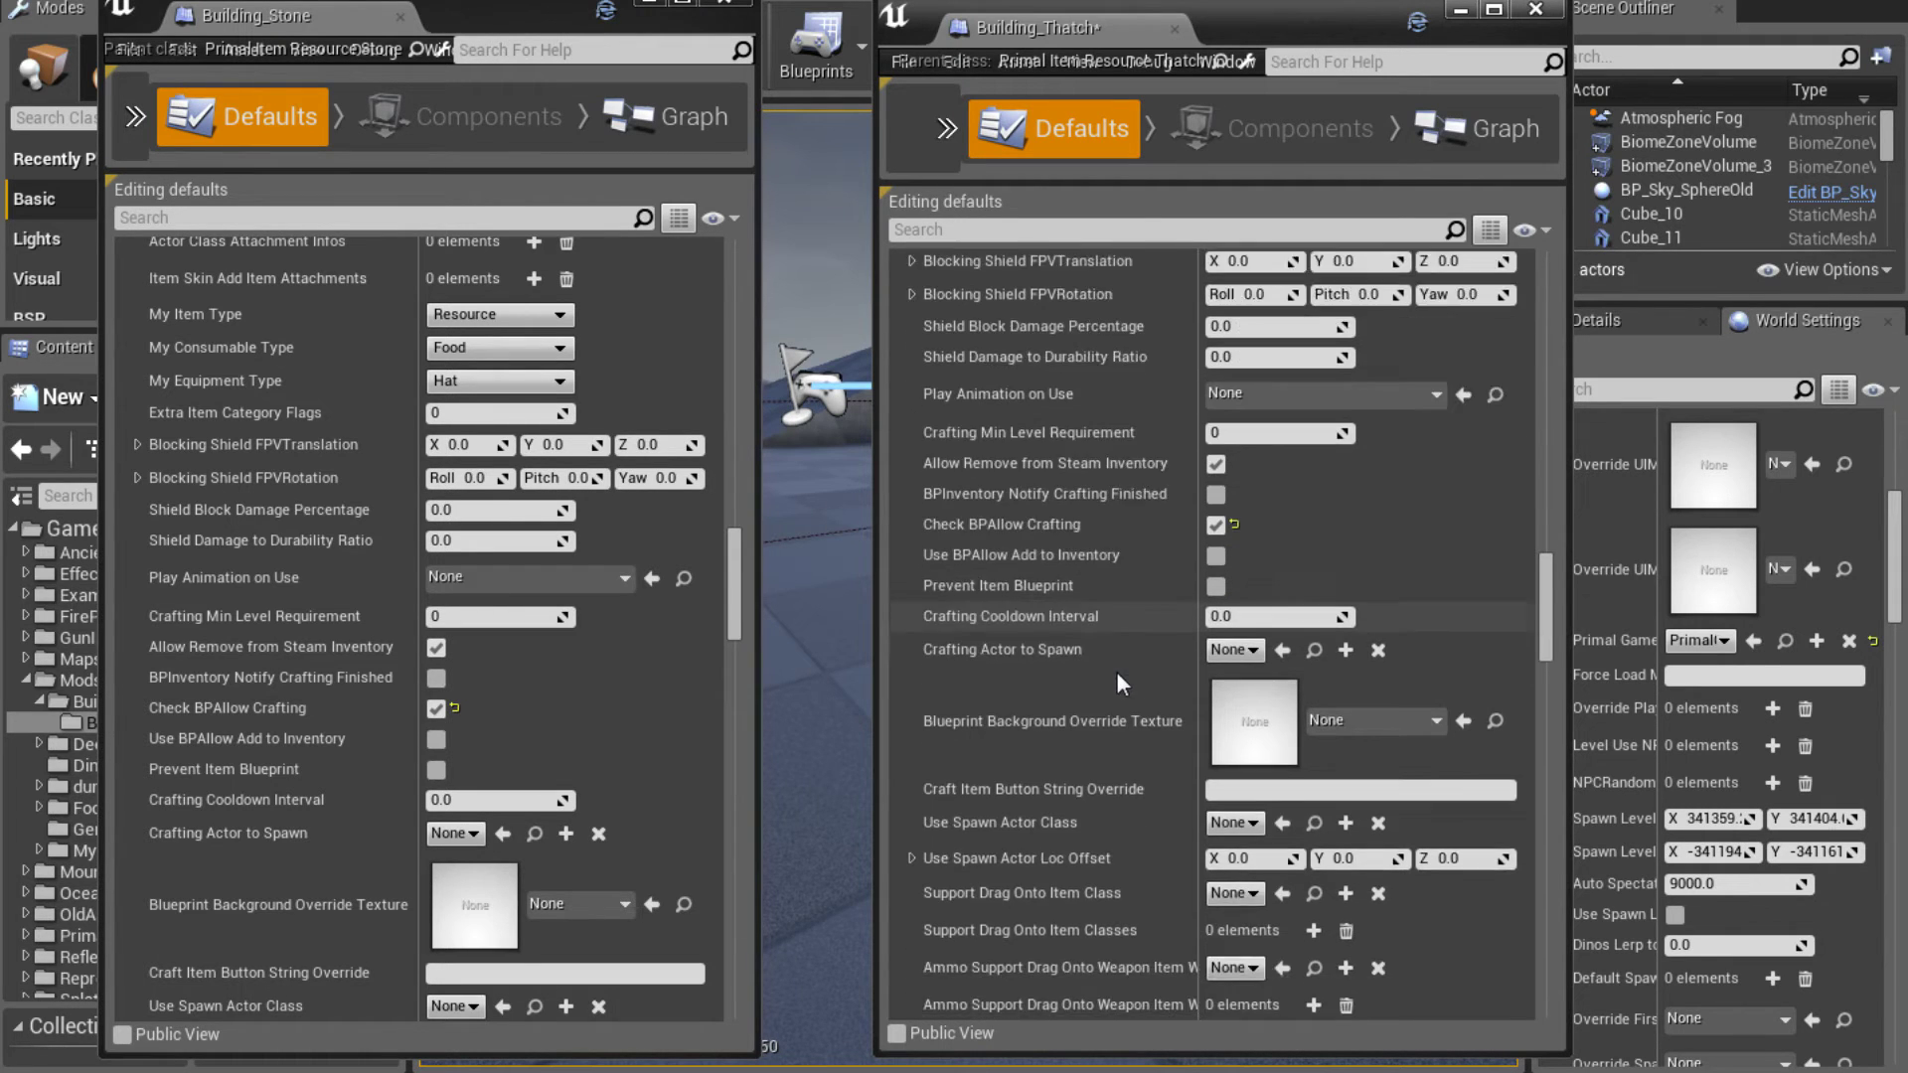
pyautogui.scroll(-2, 1117, 671)
pyautogui.scroll(-7, 646, 738)
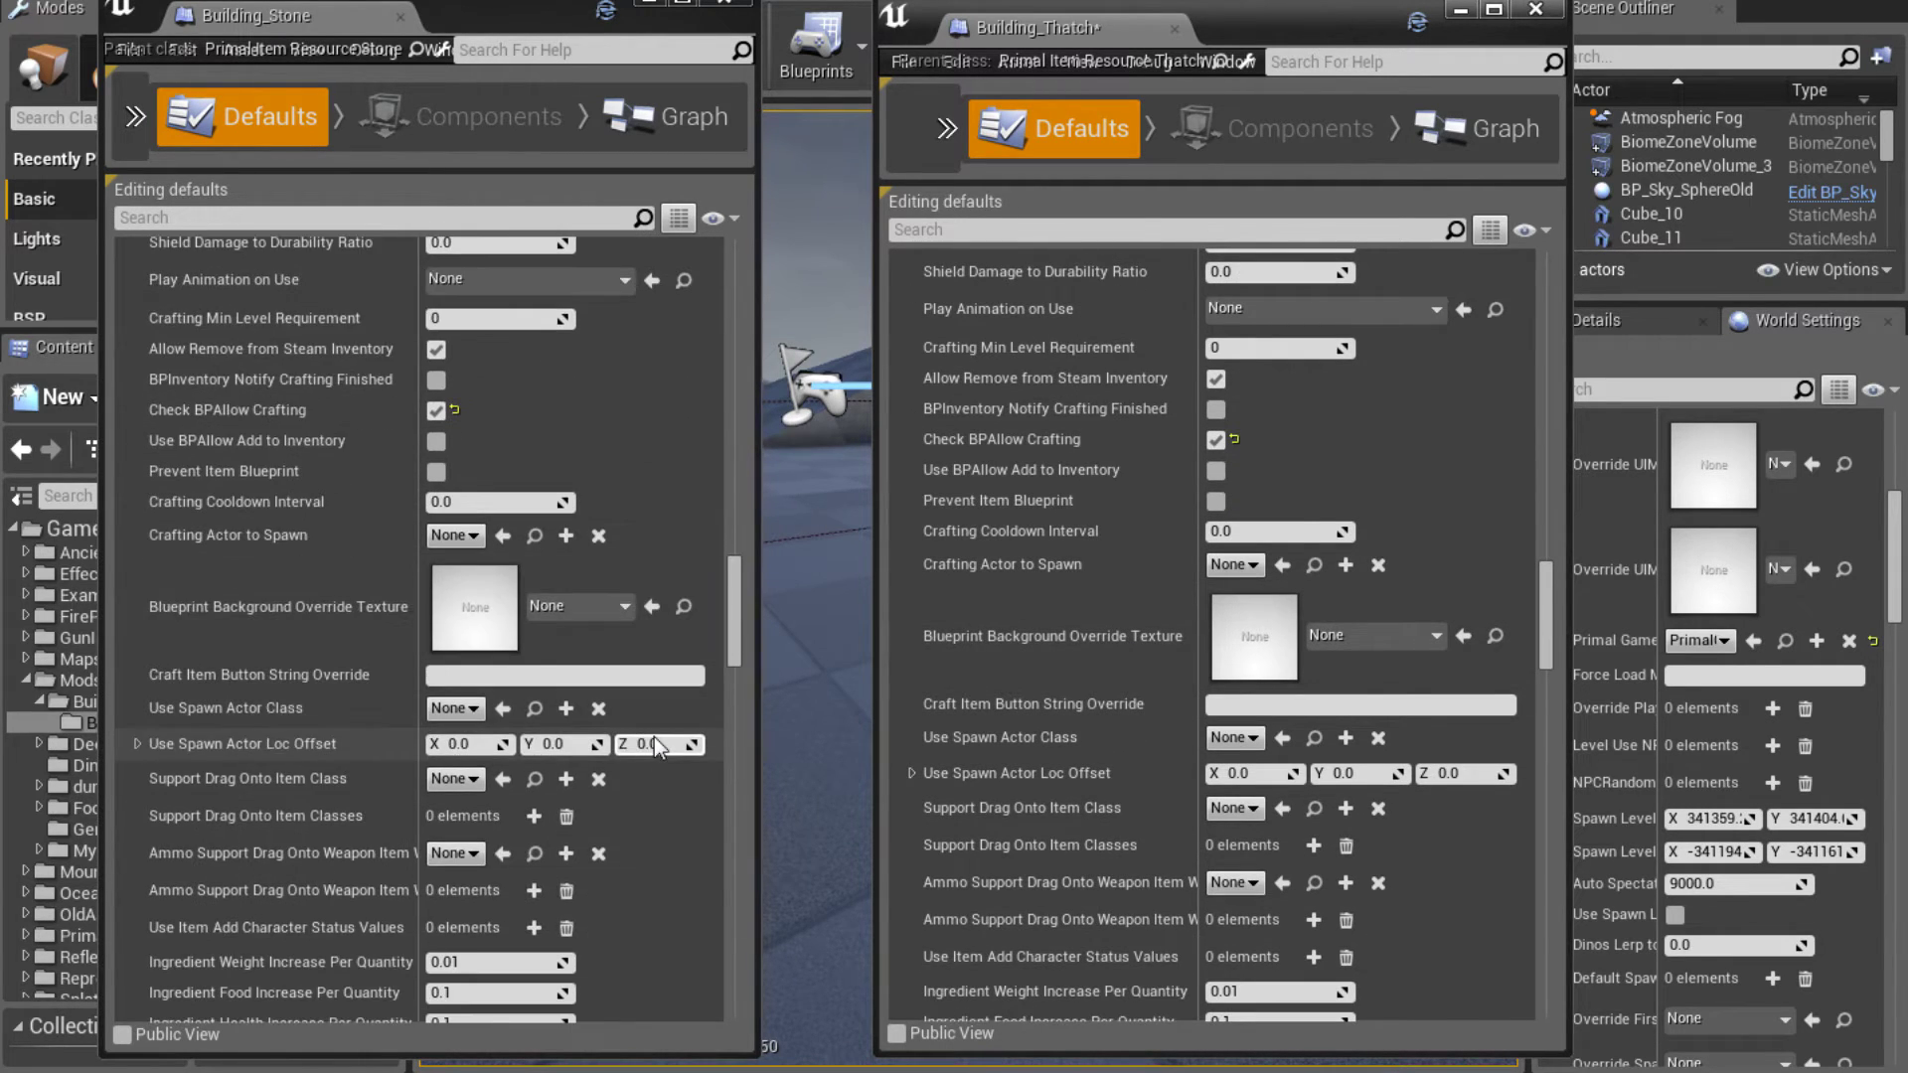
pyautogui.scroll(-7, 654, 743)
pyautogui.scroll(-7, 956, 648)
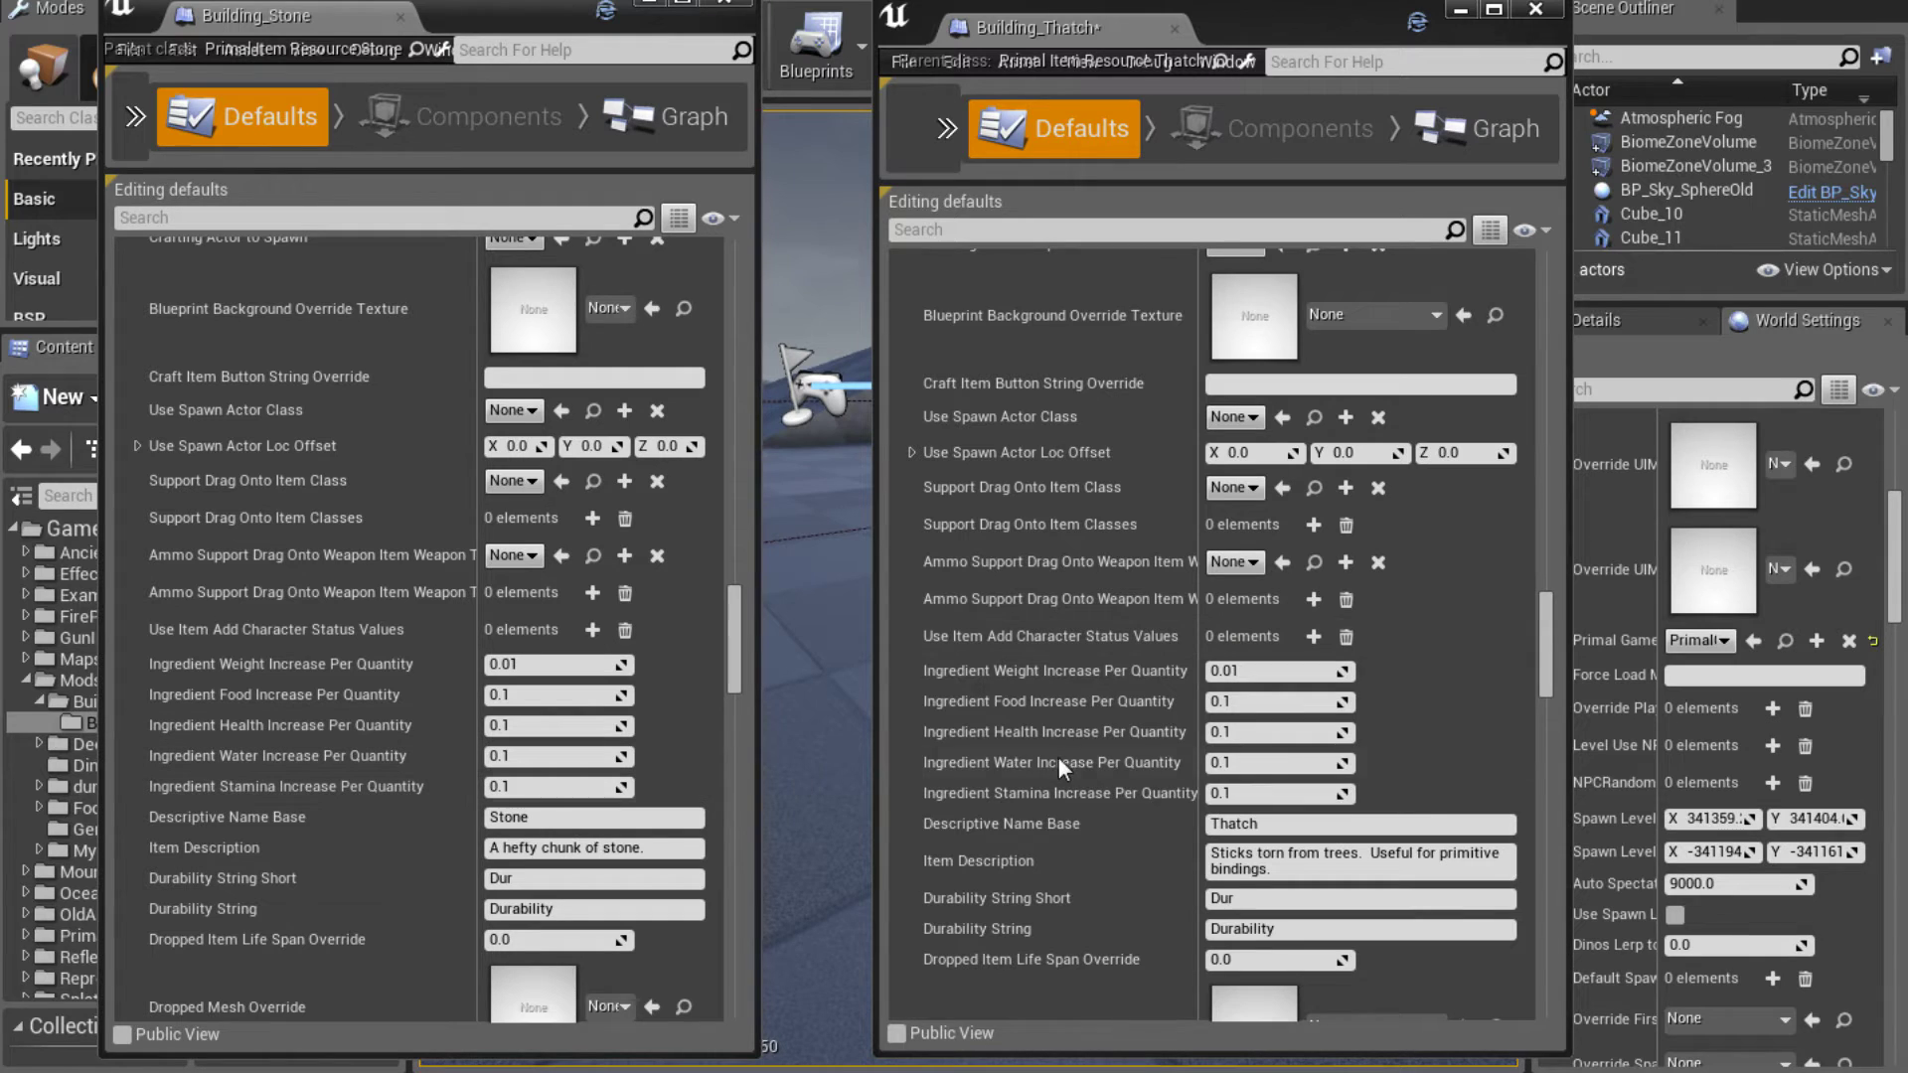
pyautogui.scroll(-10, 1065, 662)
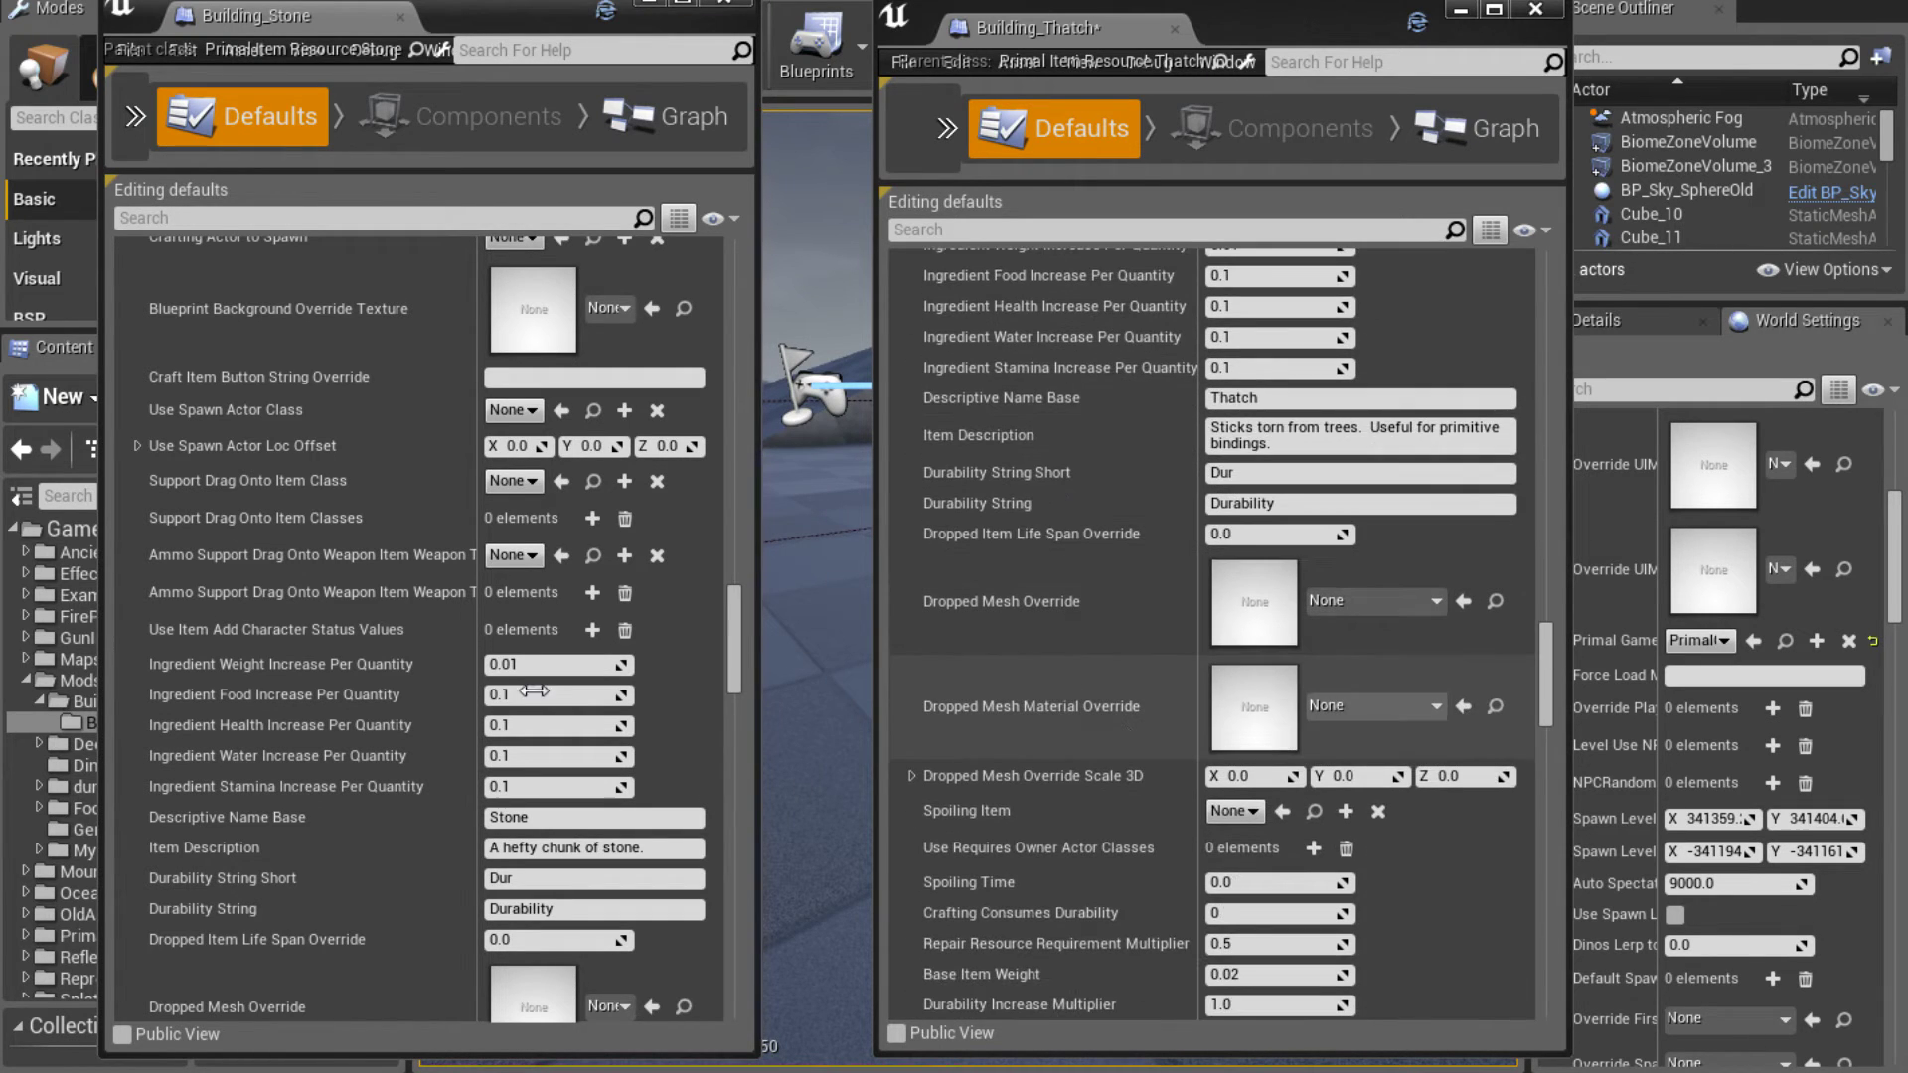
pyautogui.scroll(-12, 596, 685)
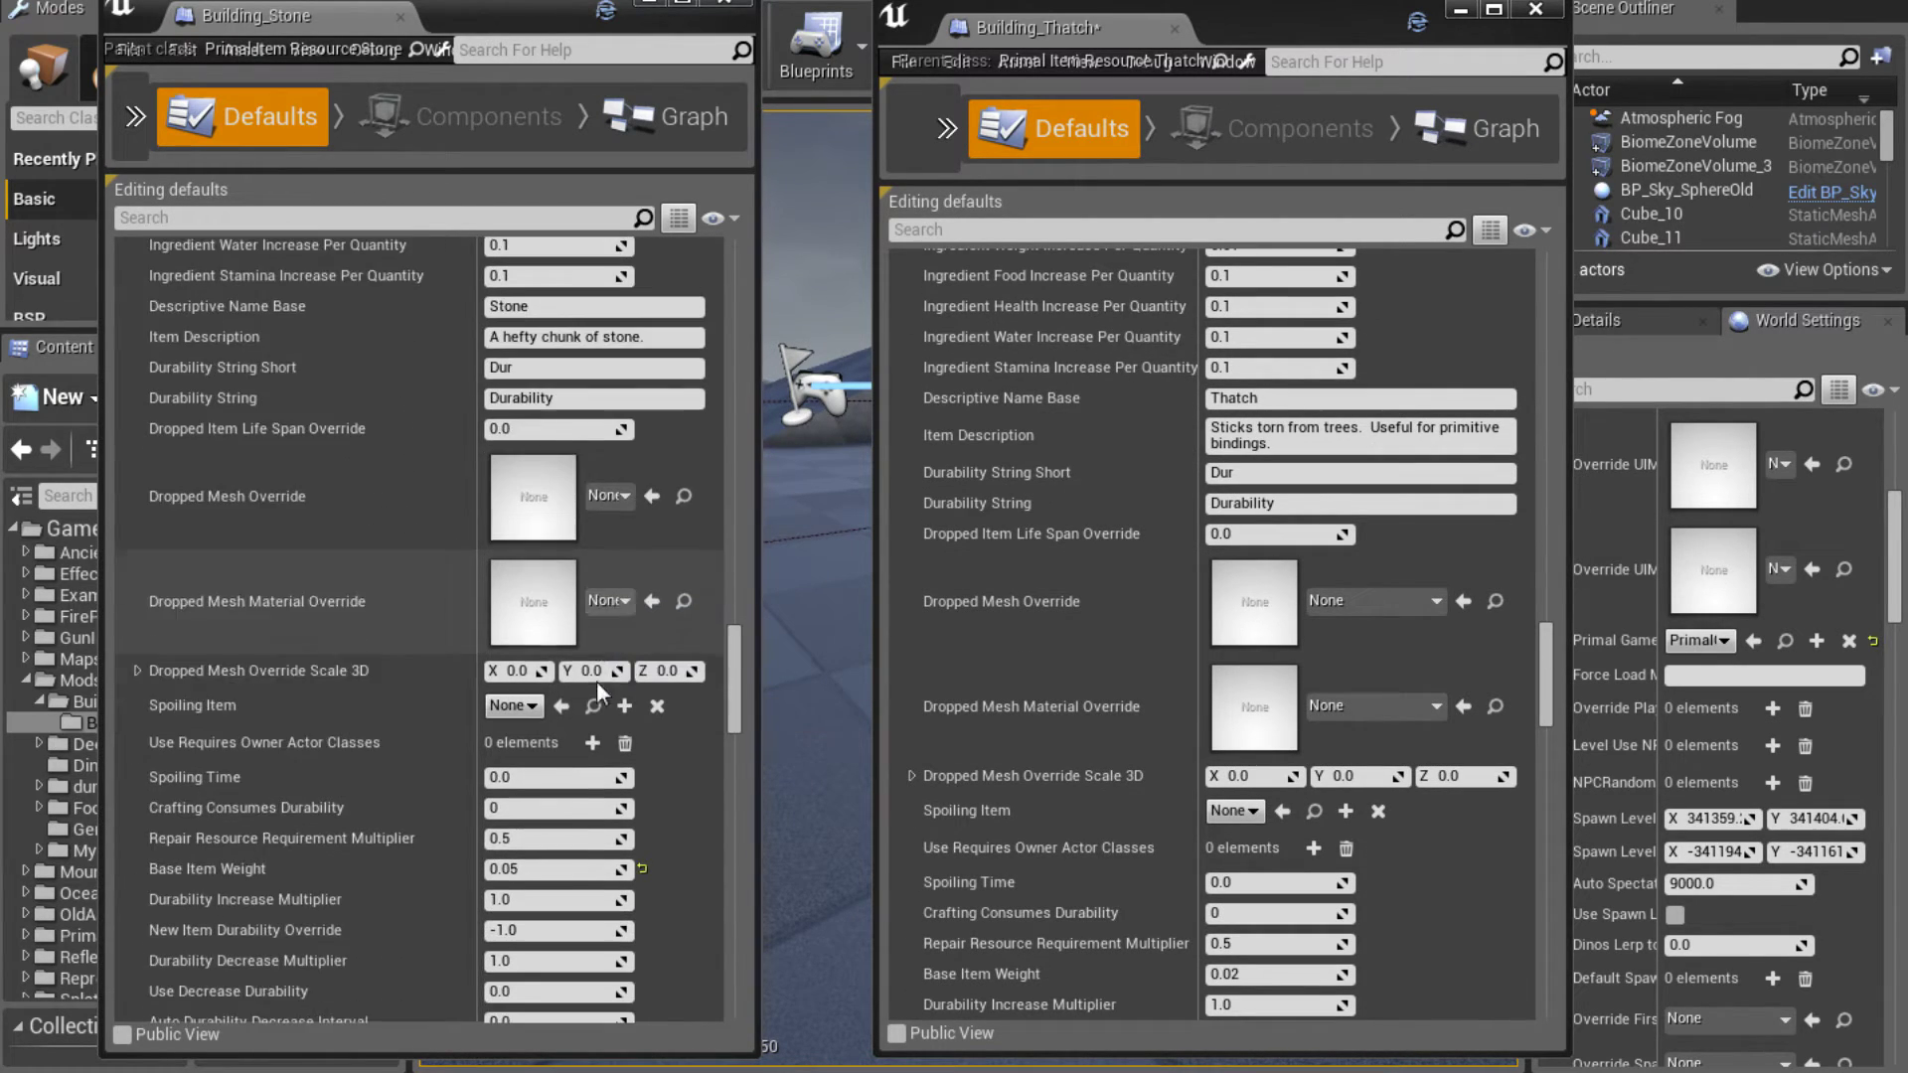
pyautogui.scroll(-3, 597, 682)
pyautogui.scroll(-2, 1077, 652)
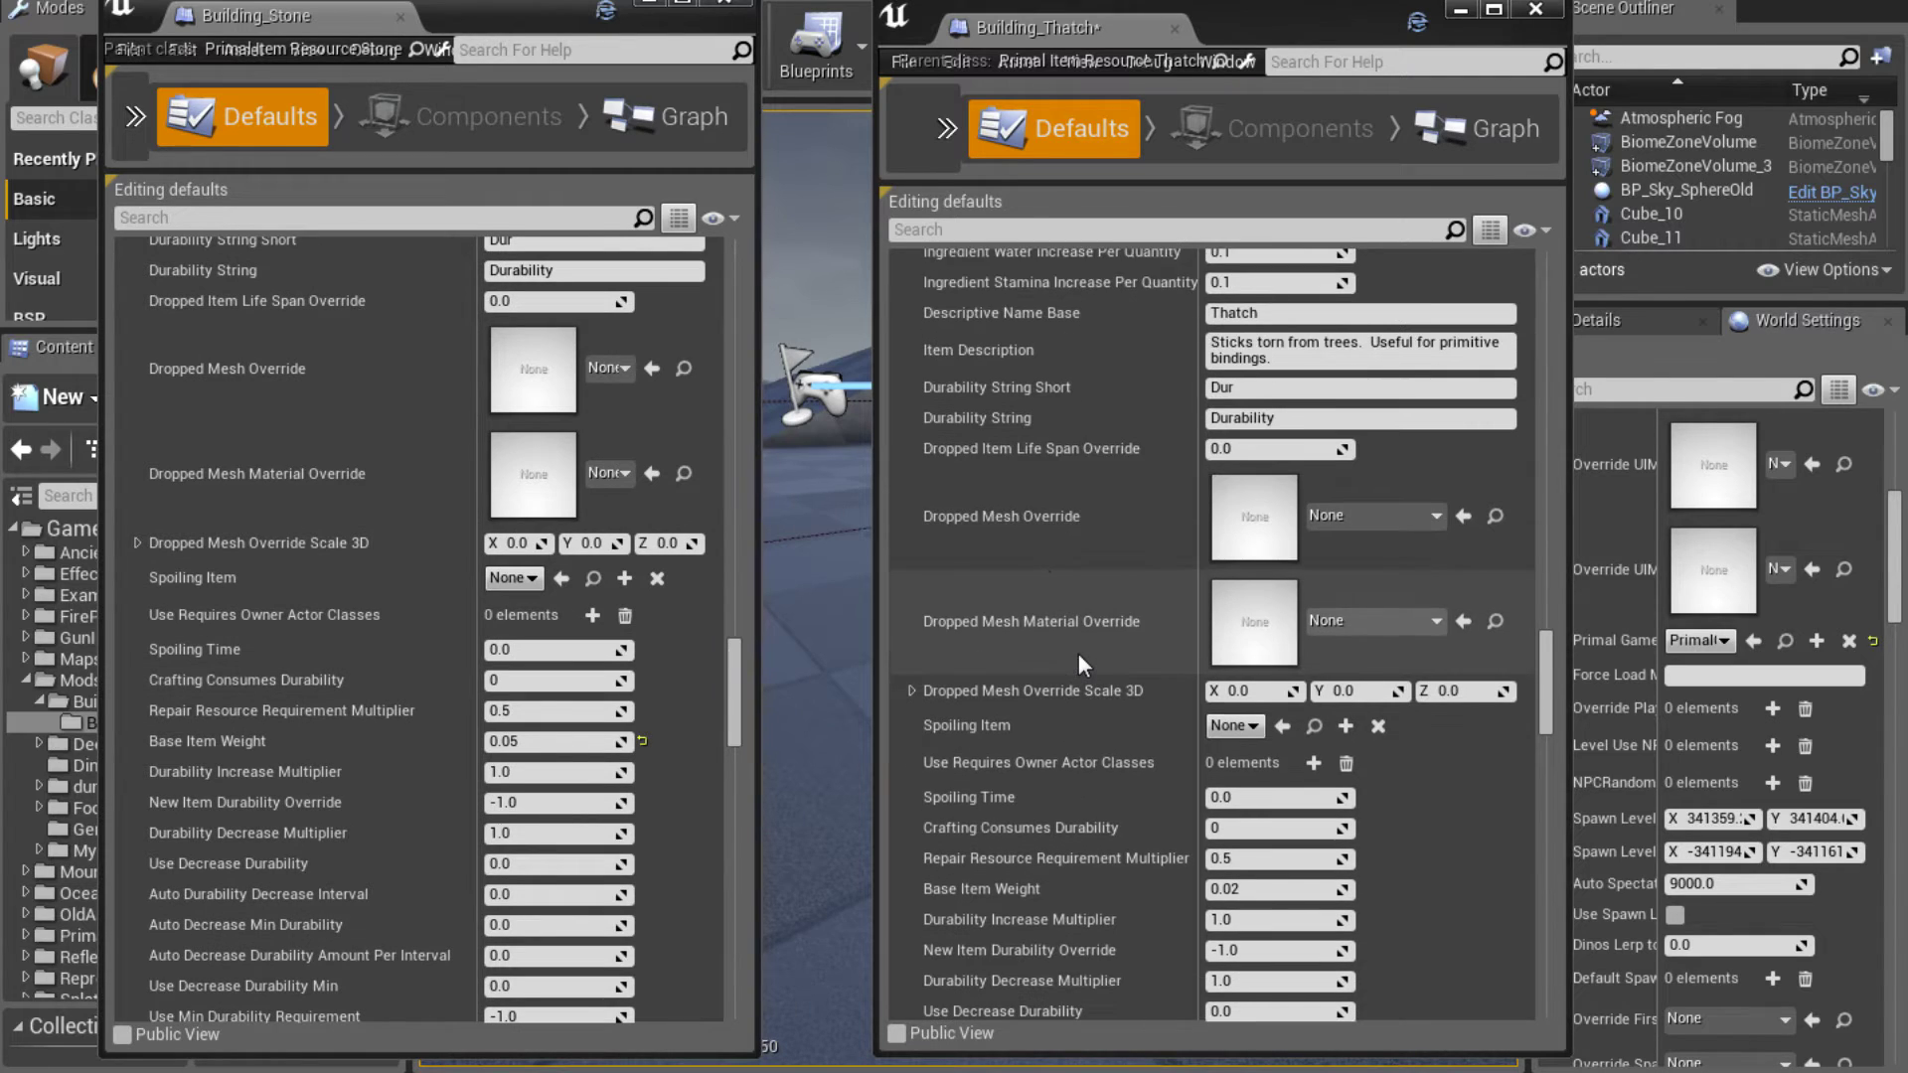
pyautogui.scroll(-3, 1077, 653)
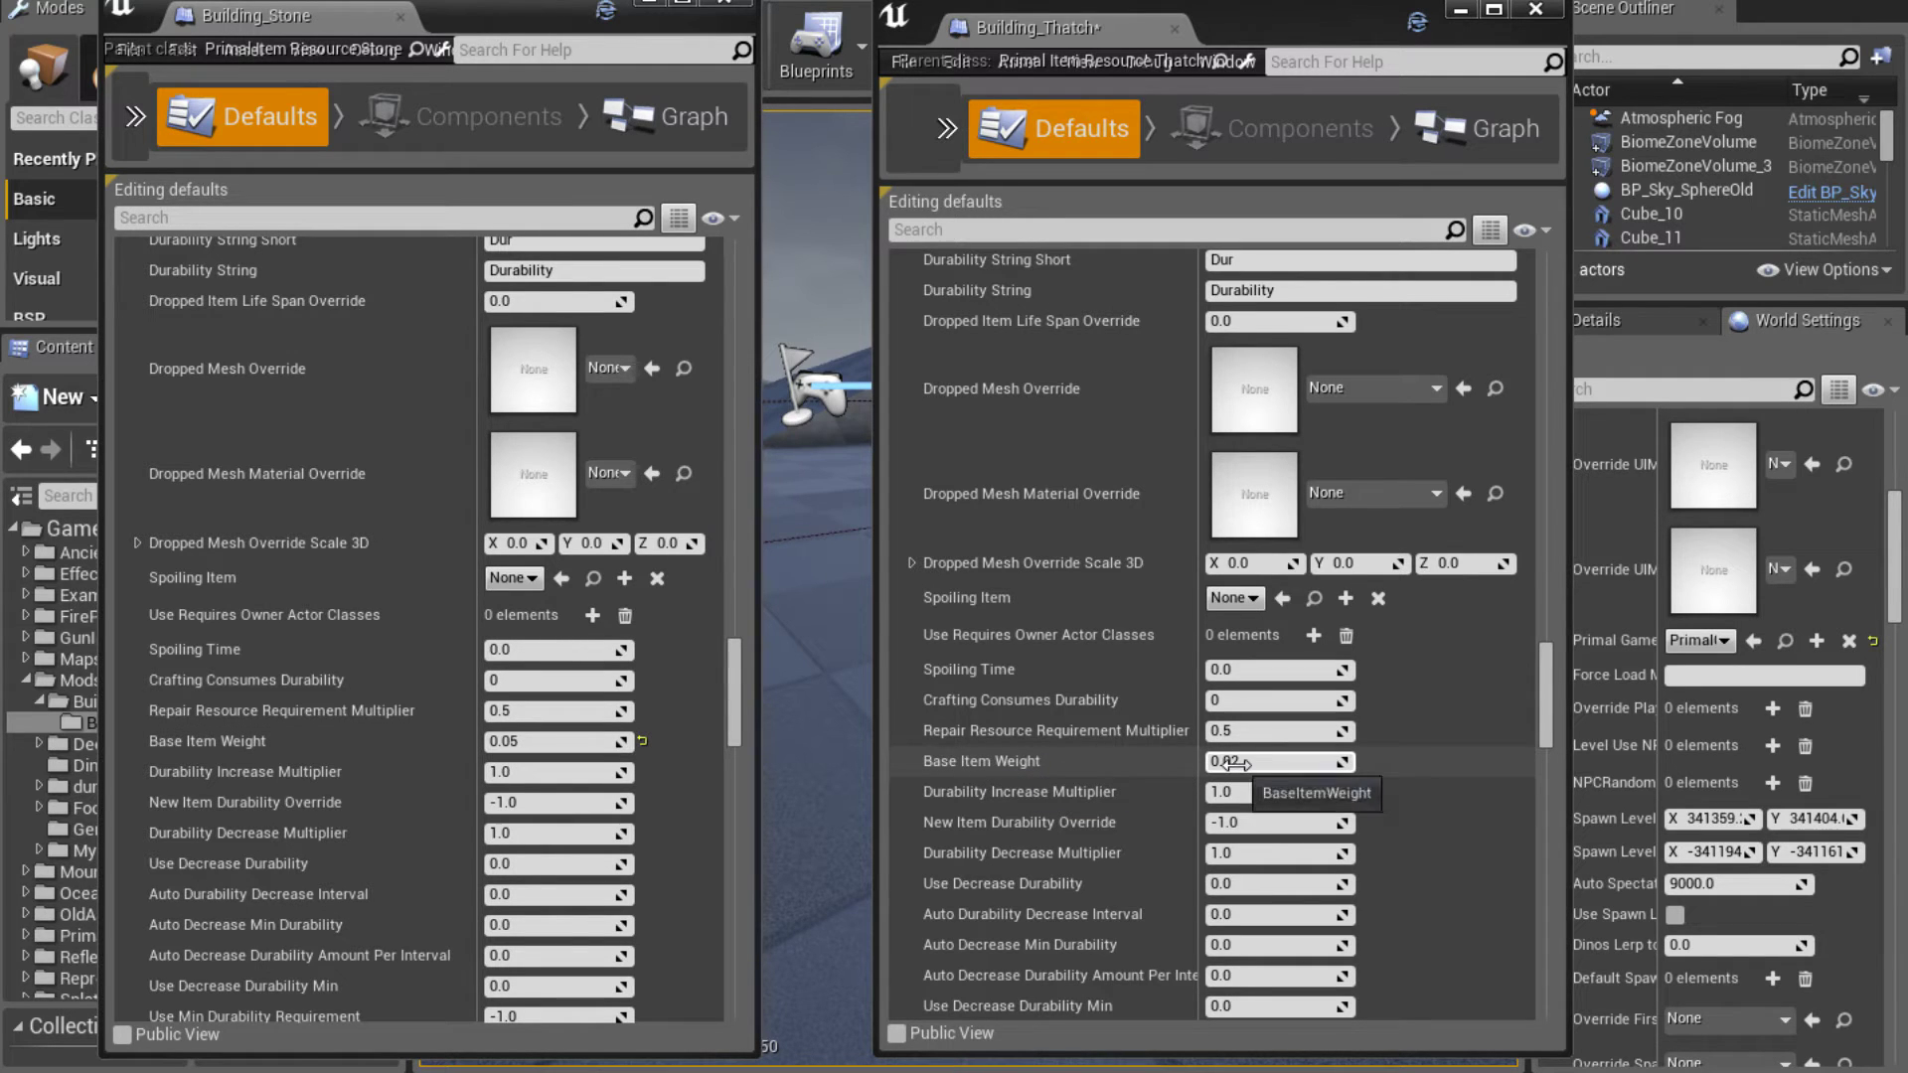
# Compare the durability and crafting defaults and set Building_Thatch's Blueprint Time to Craft to 1.0, as in Building_Stone
pyautogui.scroll(-5, 1077, 760)
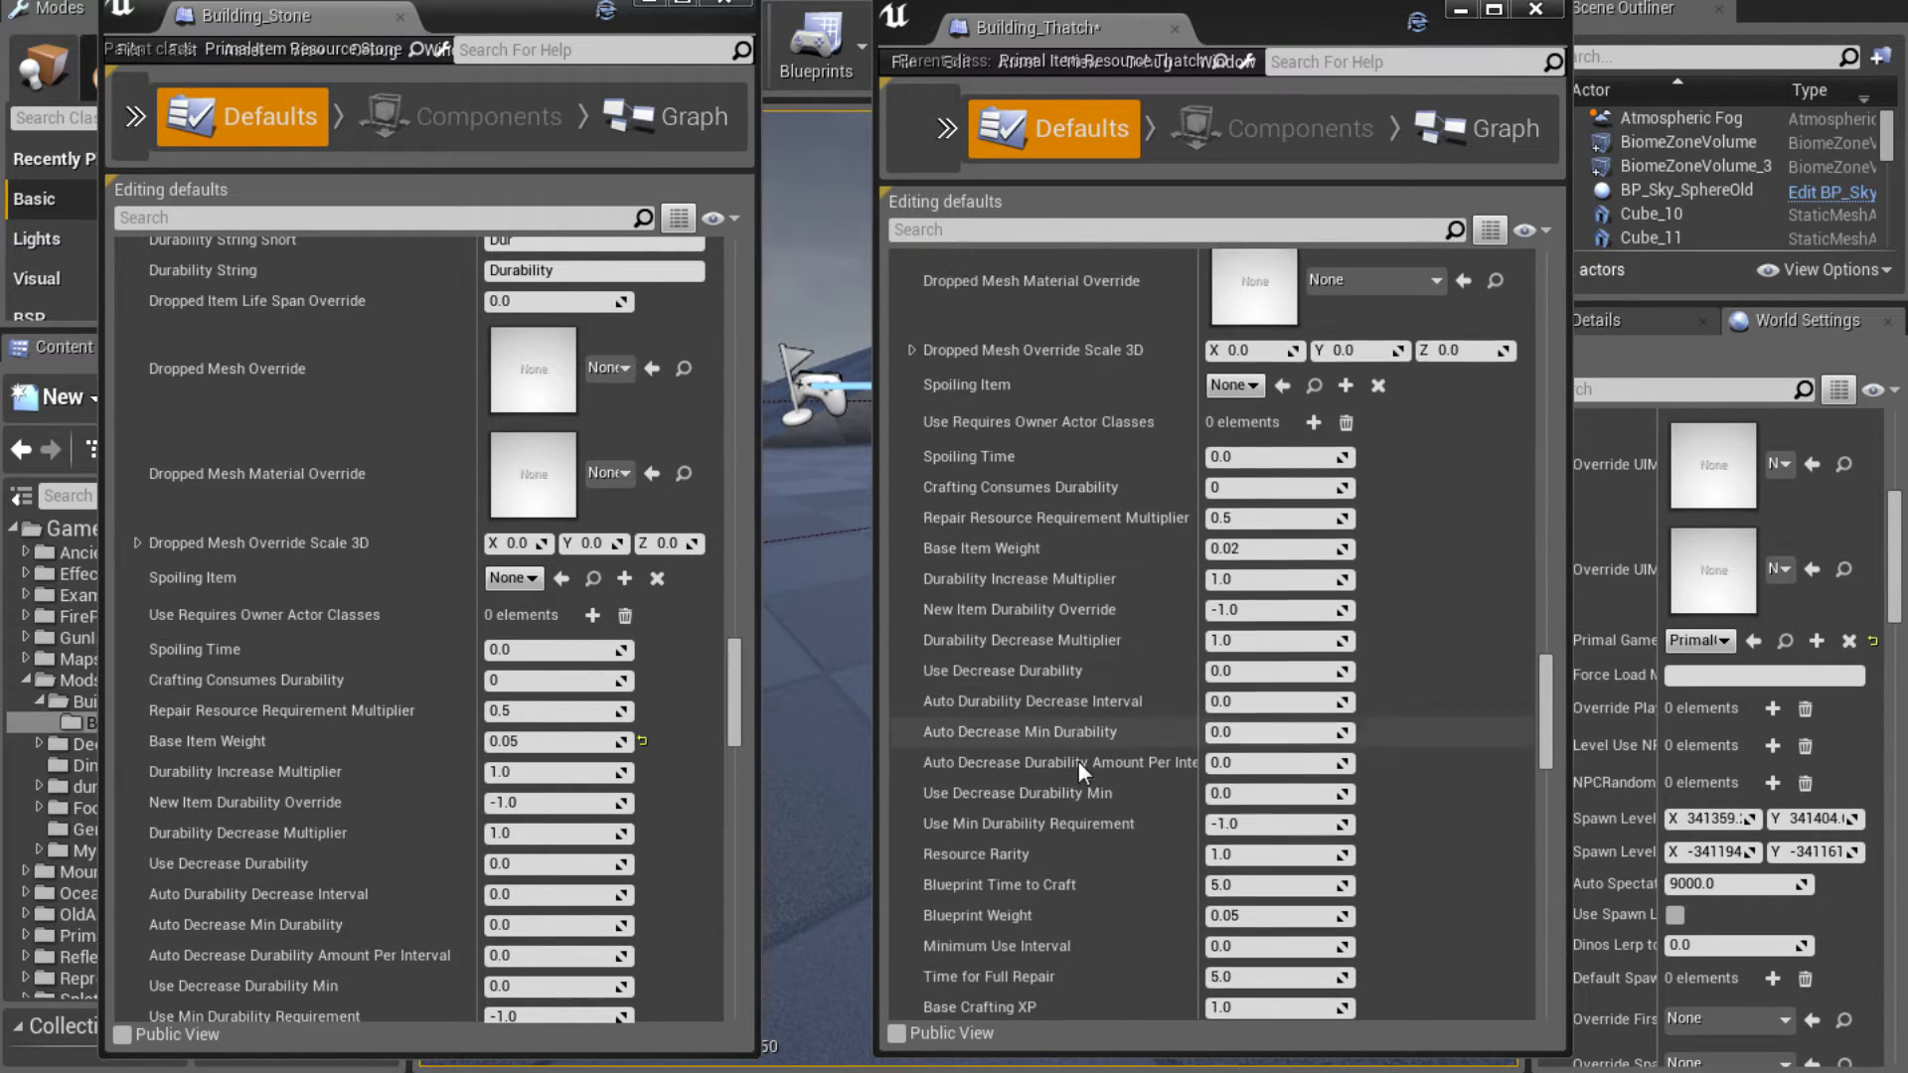
pyautogui.scroll(-3, 1077, 760)
pyautogui.scroll(-8, 635, 773)
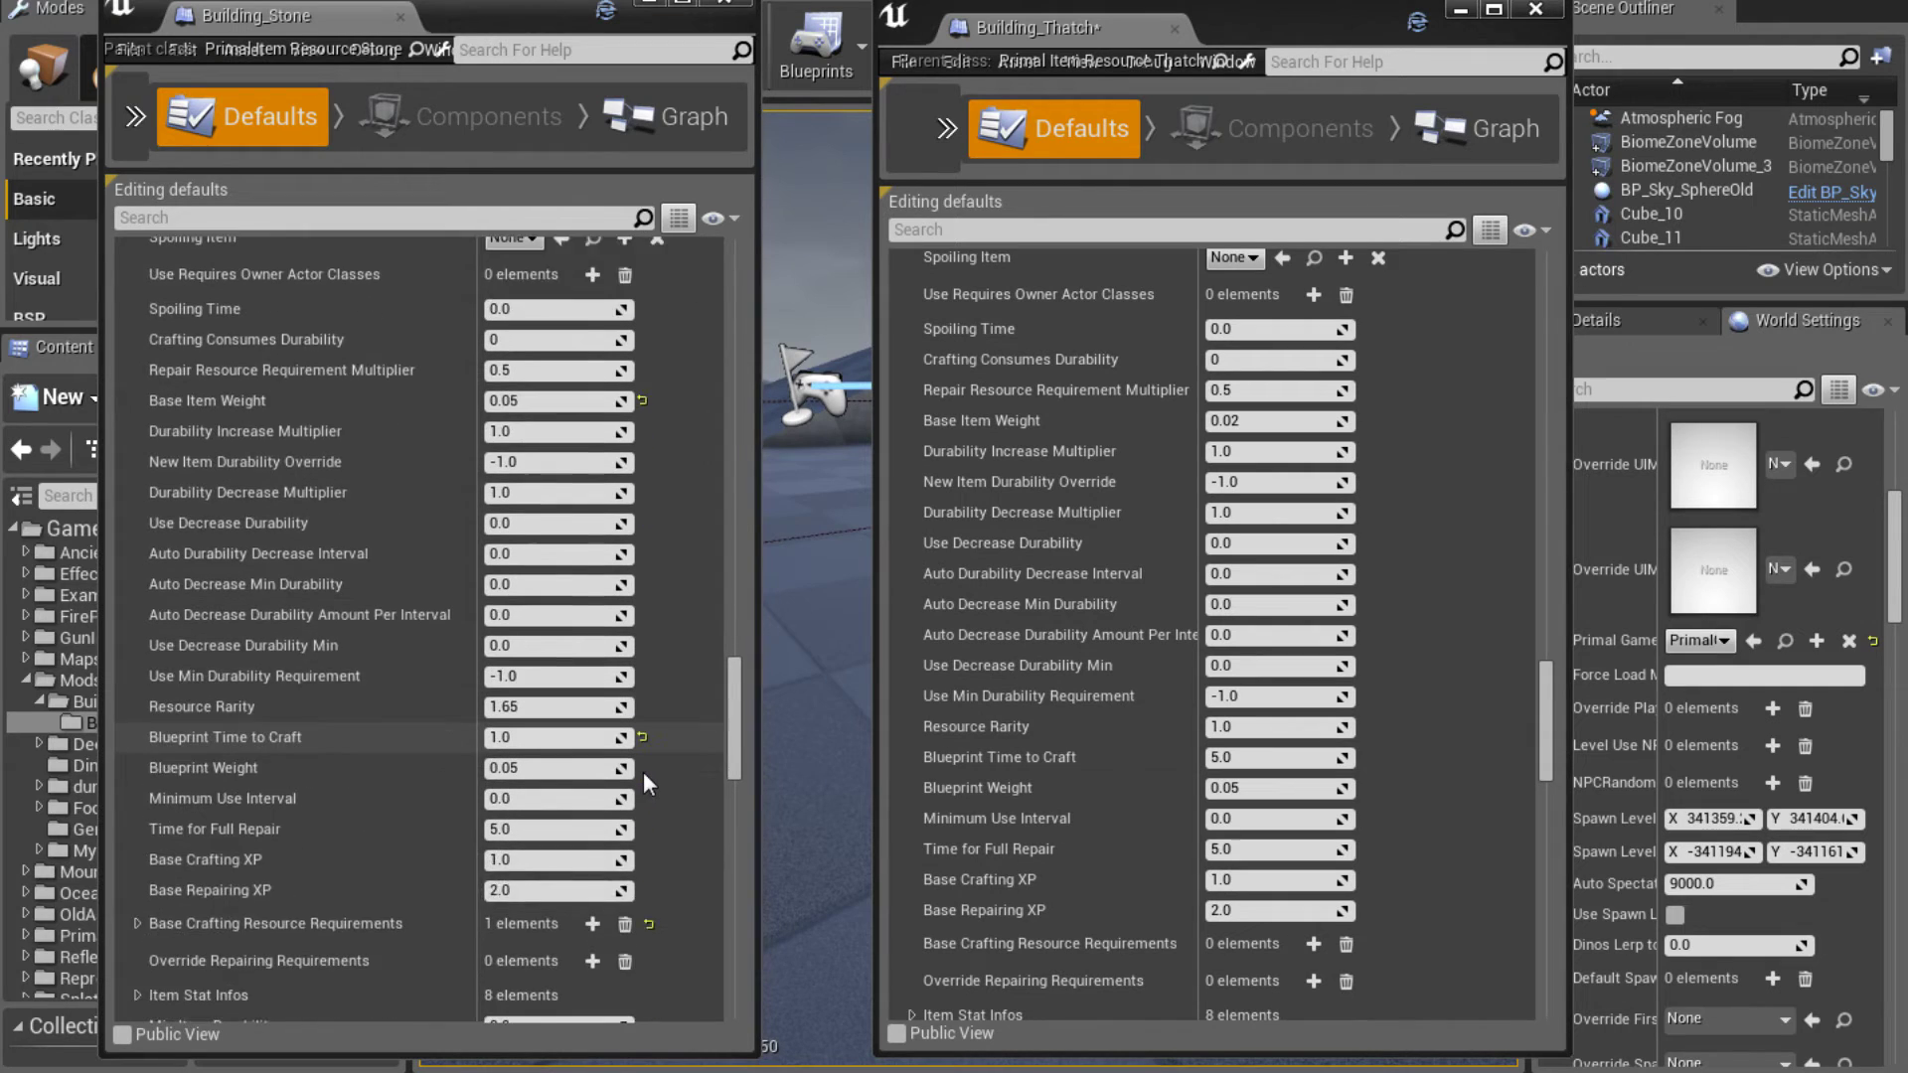
pyautogui.scroll(-2, 644, 776)
pyautogui.scroll(1, 642, 771)
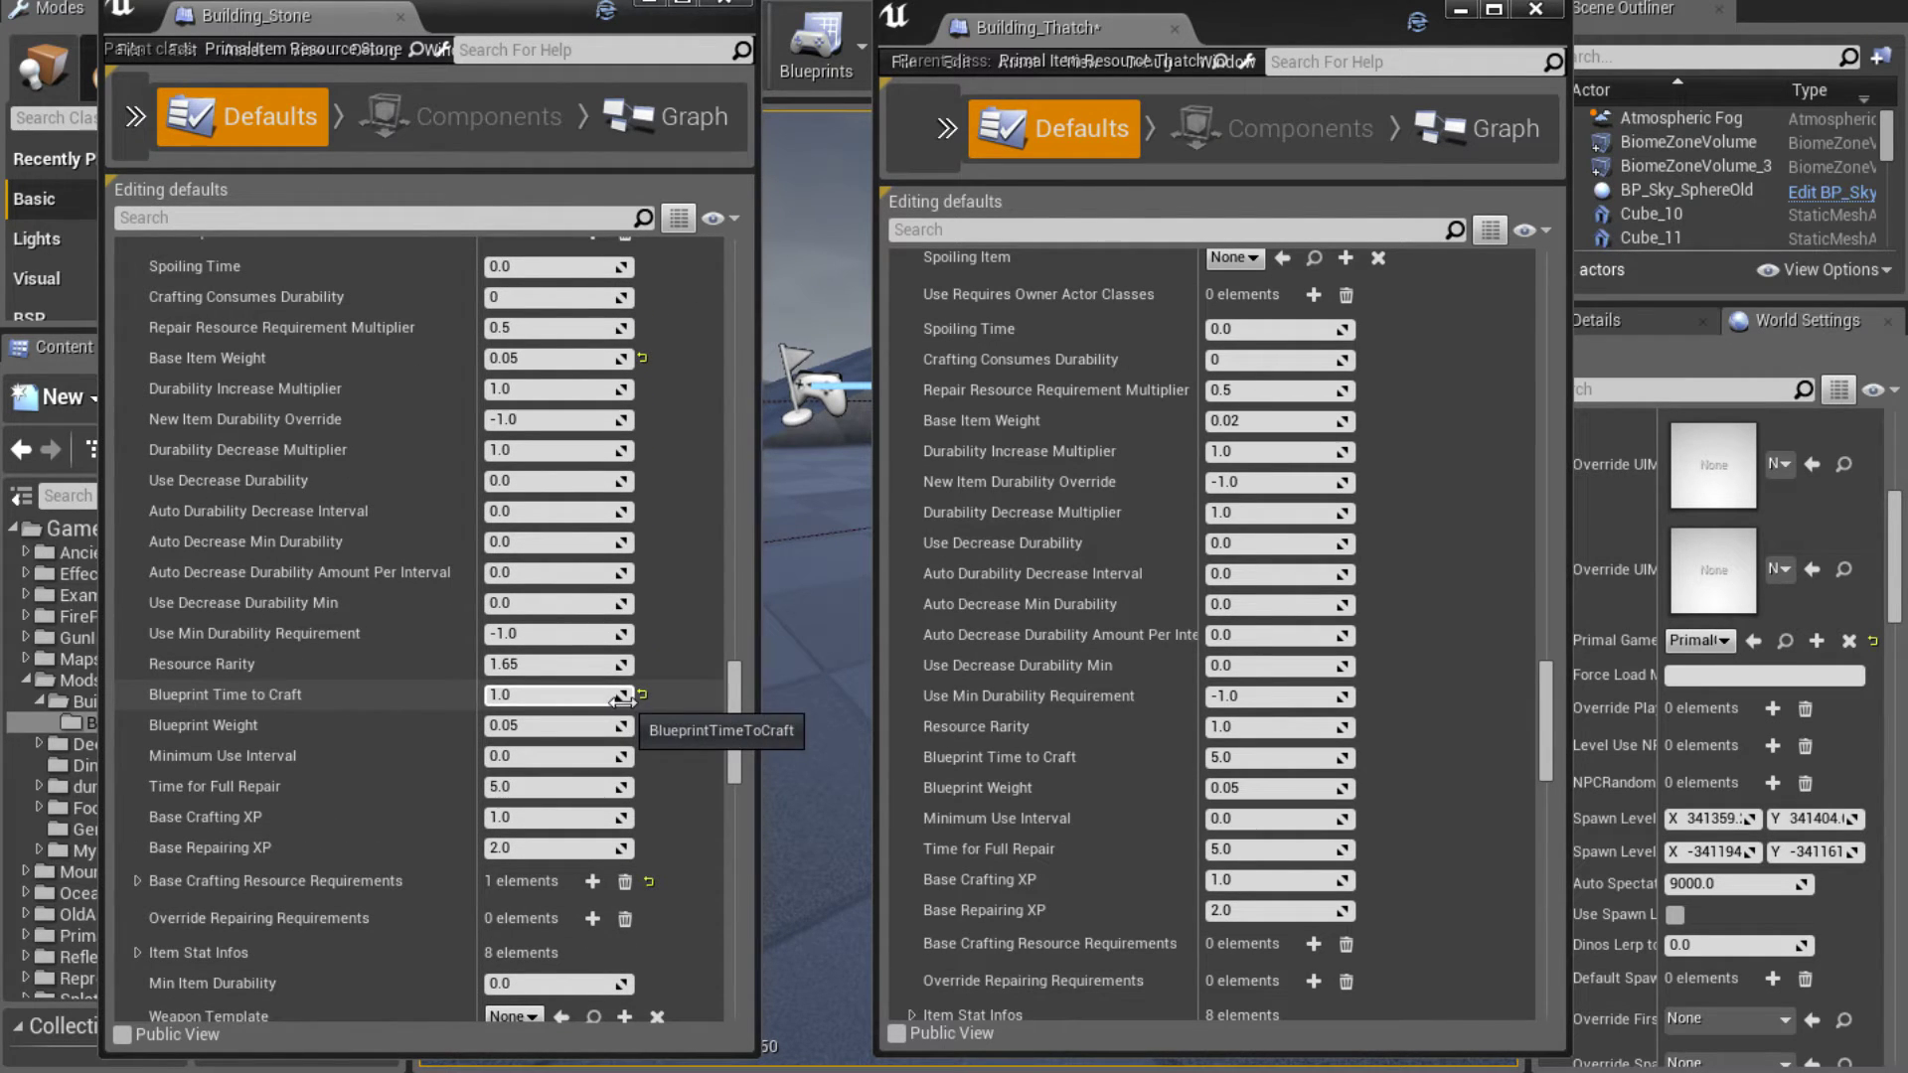
pyautogui.click(1245, 757)
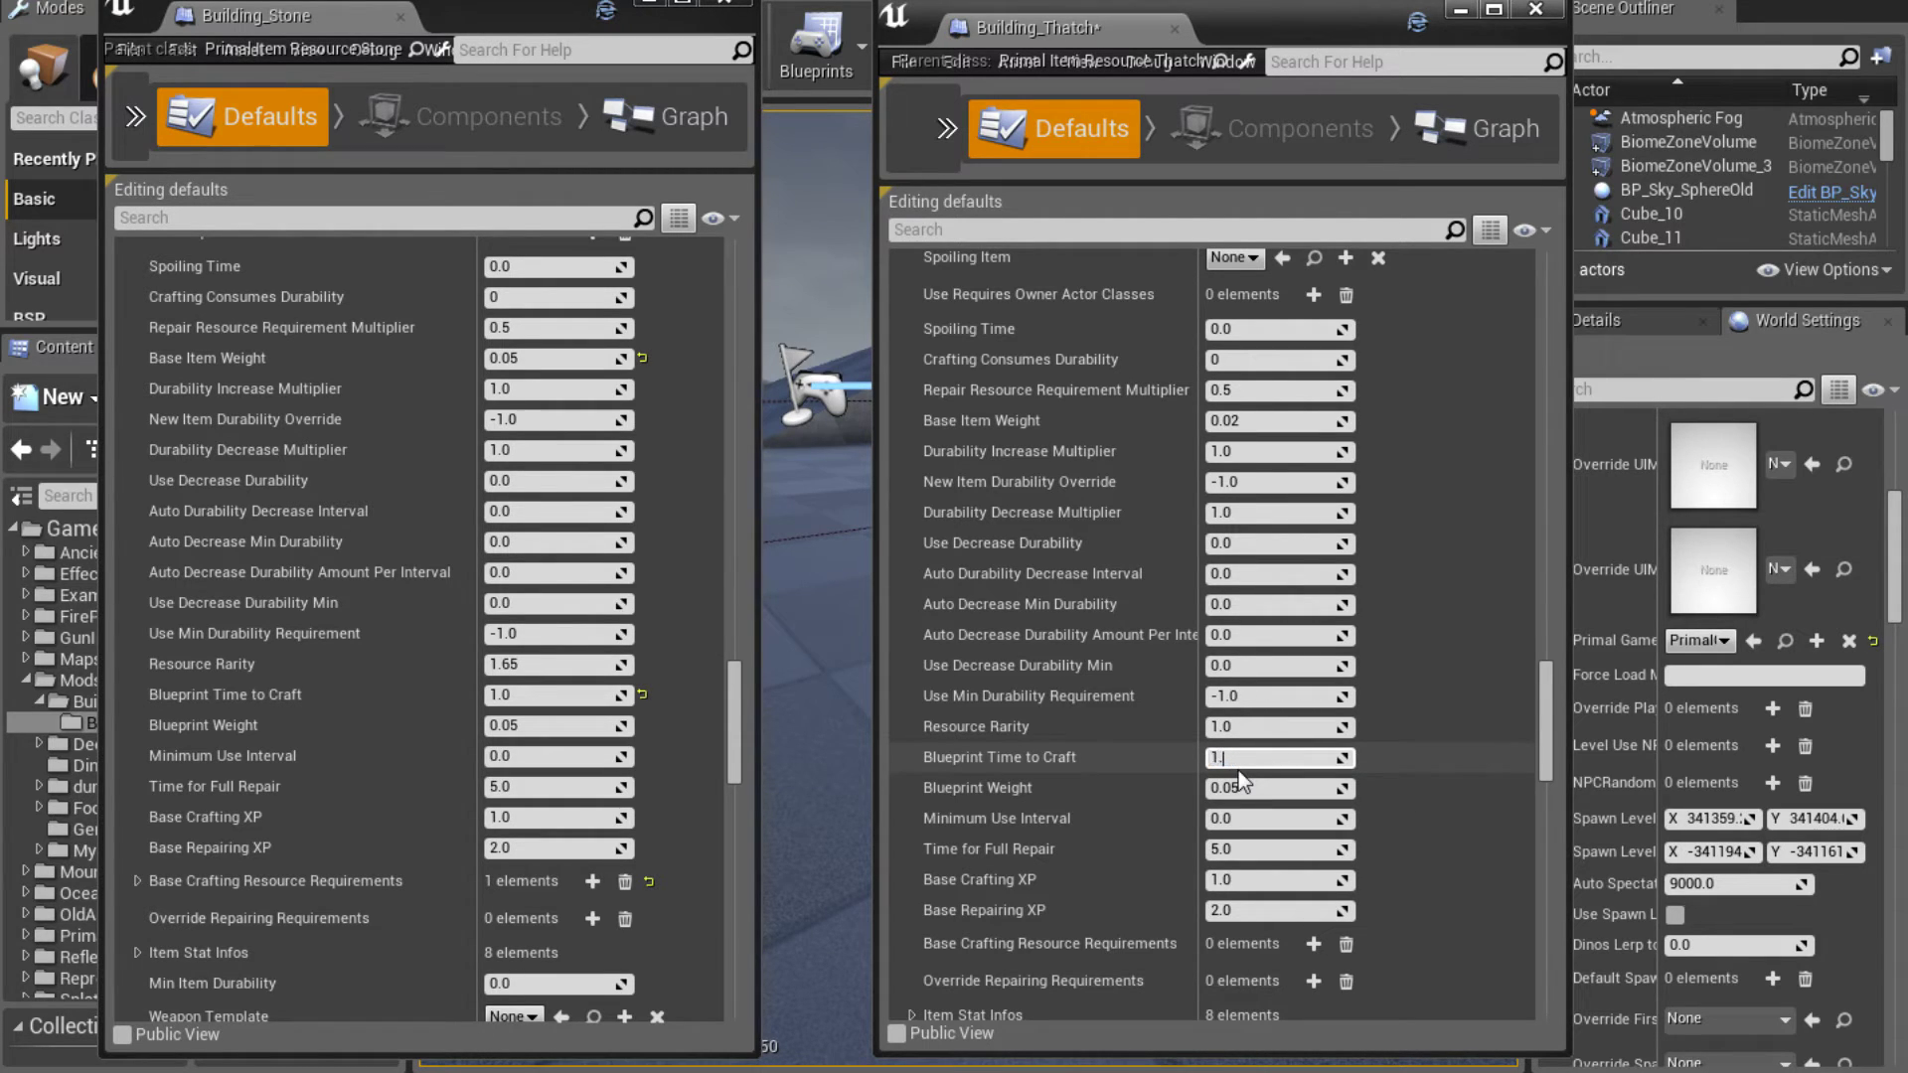
pyautogui.press('Return')
# Add one Base Crafting Resource Requirements element to Building_Thatch and set its Base Resource Requirement to 1.0
pyautogui.scroll(-5, 1019, 721)
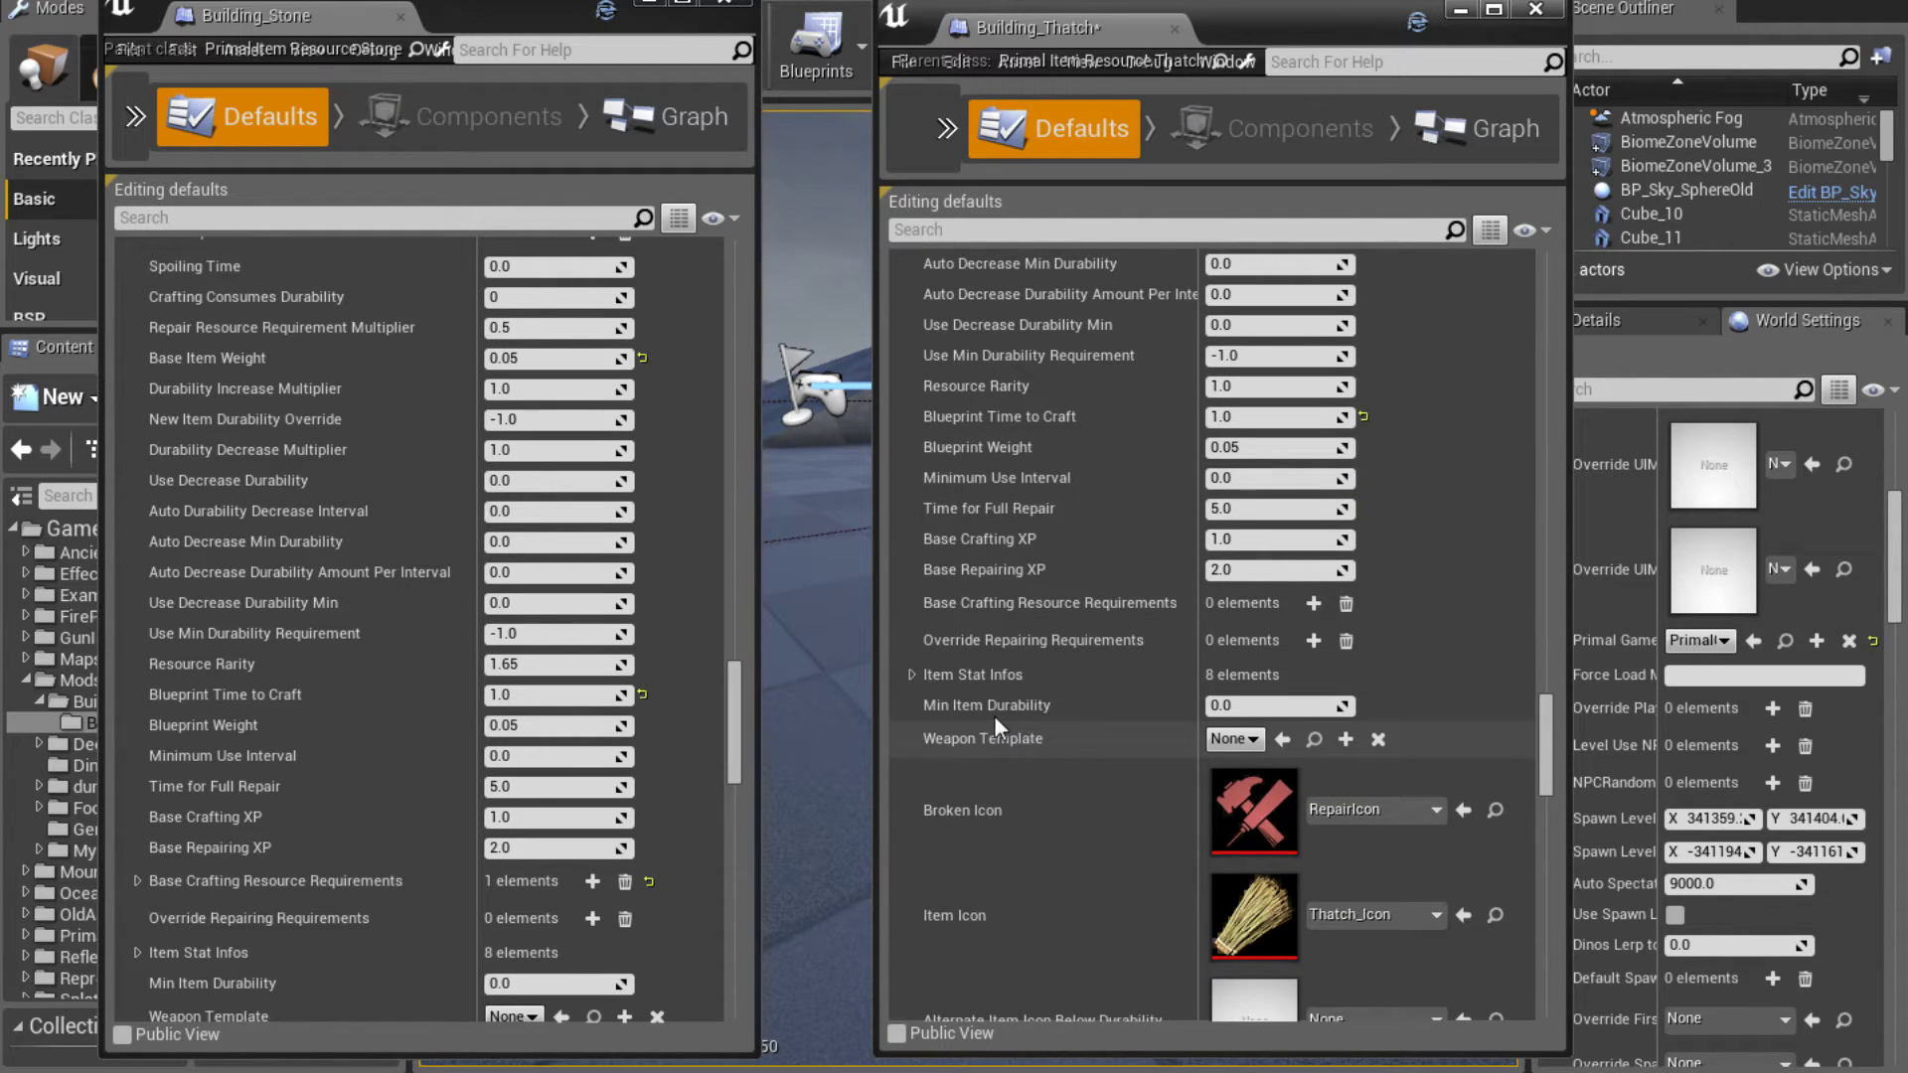
pyautogui.scroll(-3, 568, 767)
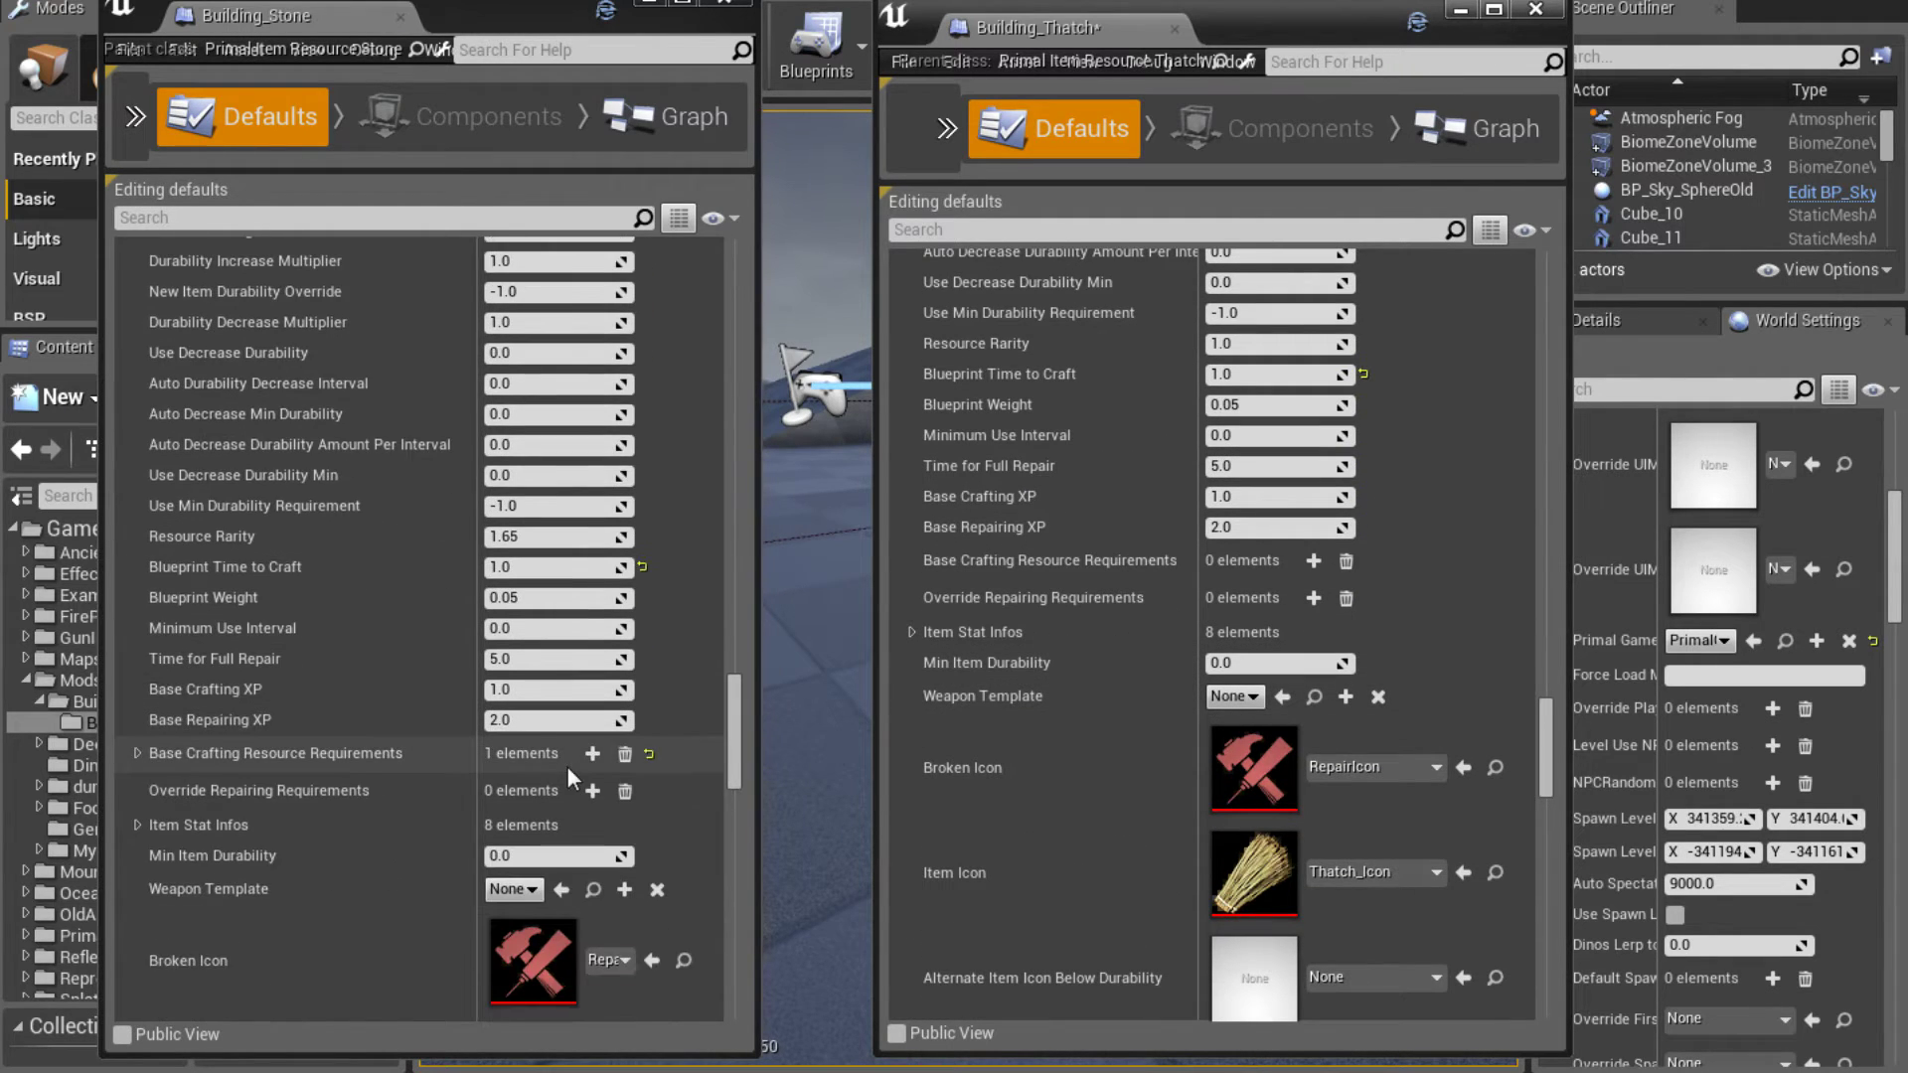
pyautogui.scroll(-3, 568, 766)
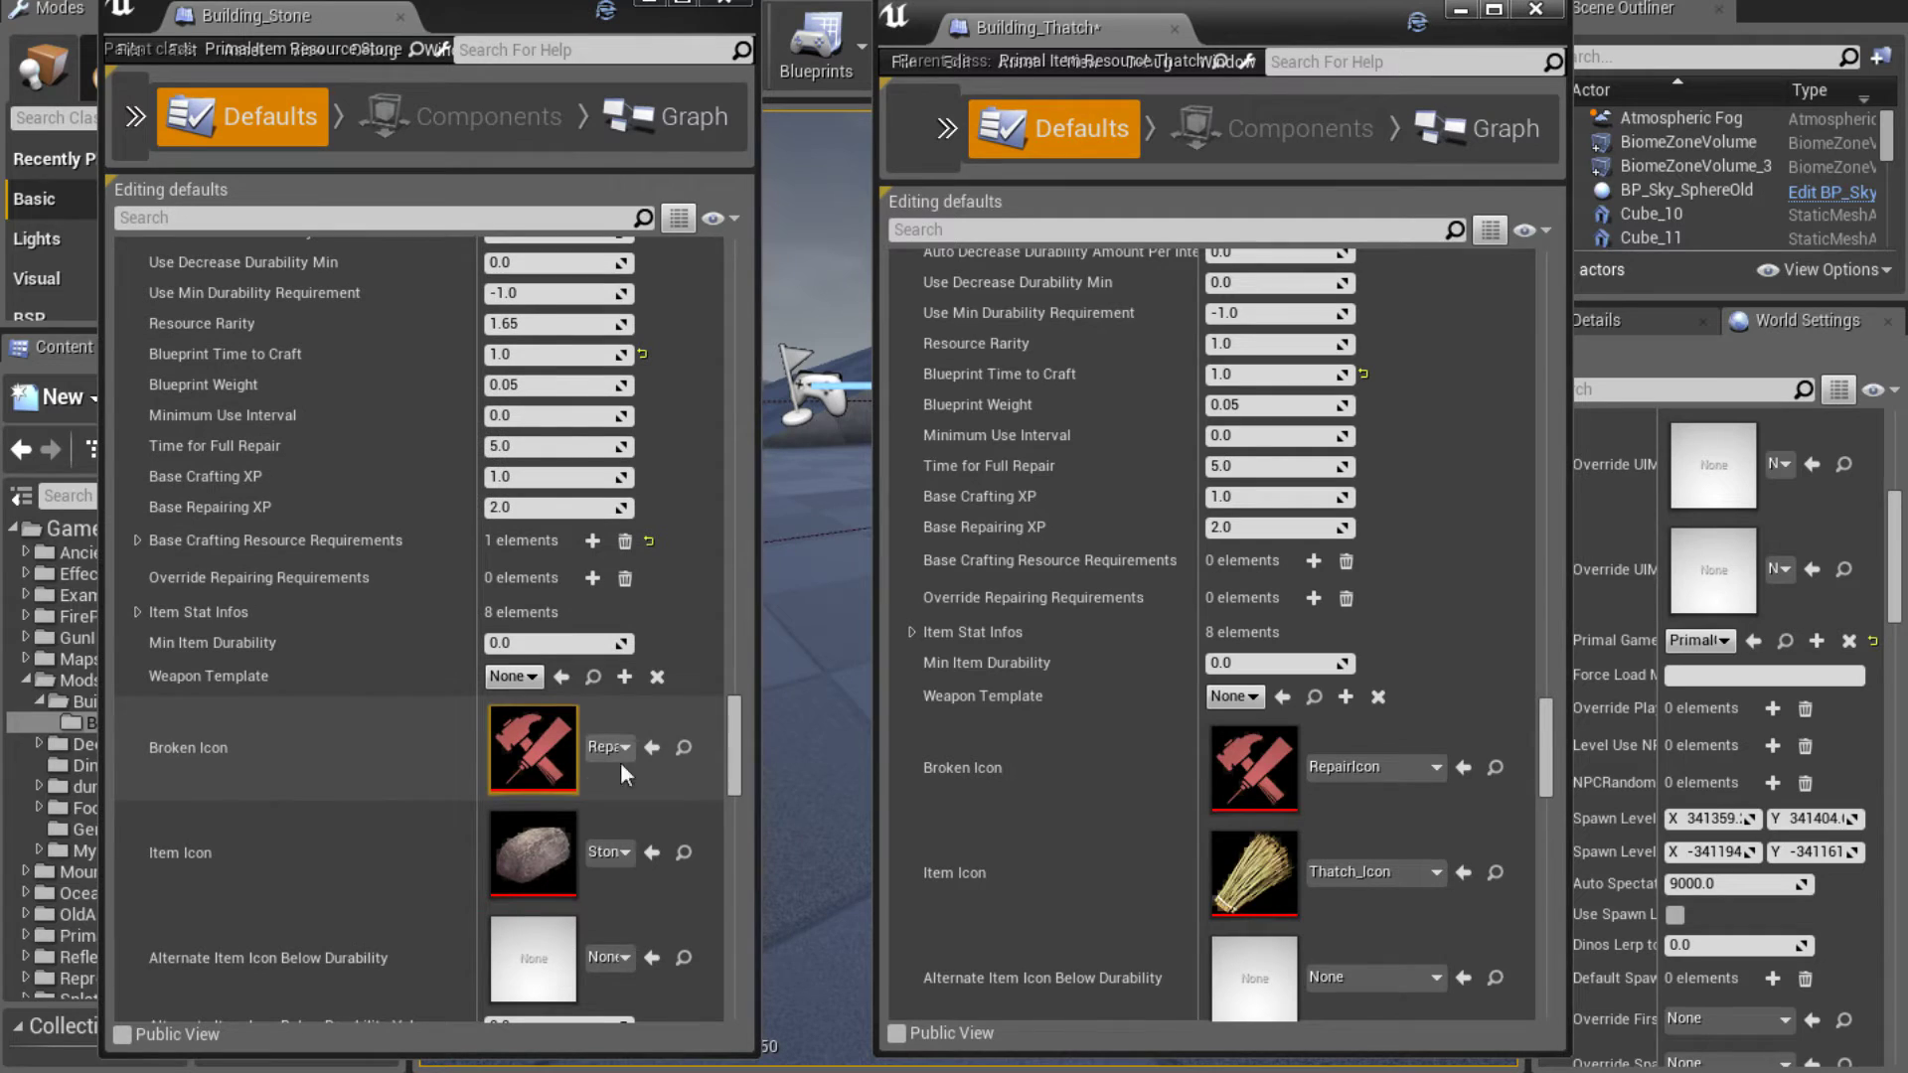
pyautogui.click(1311, 560)
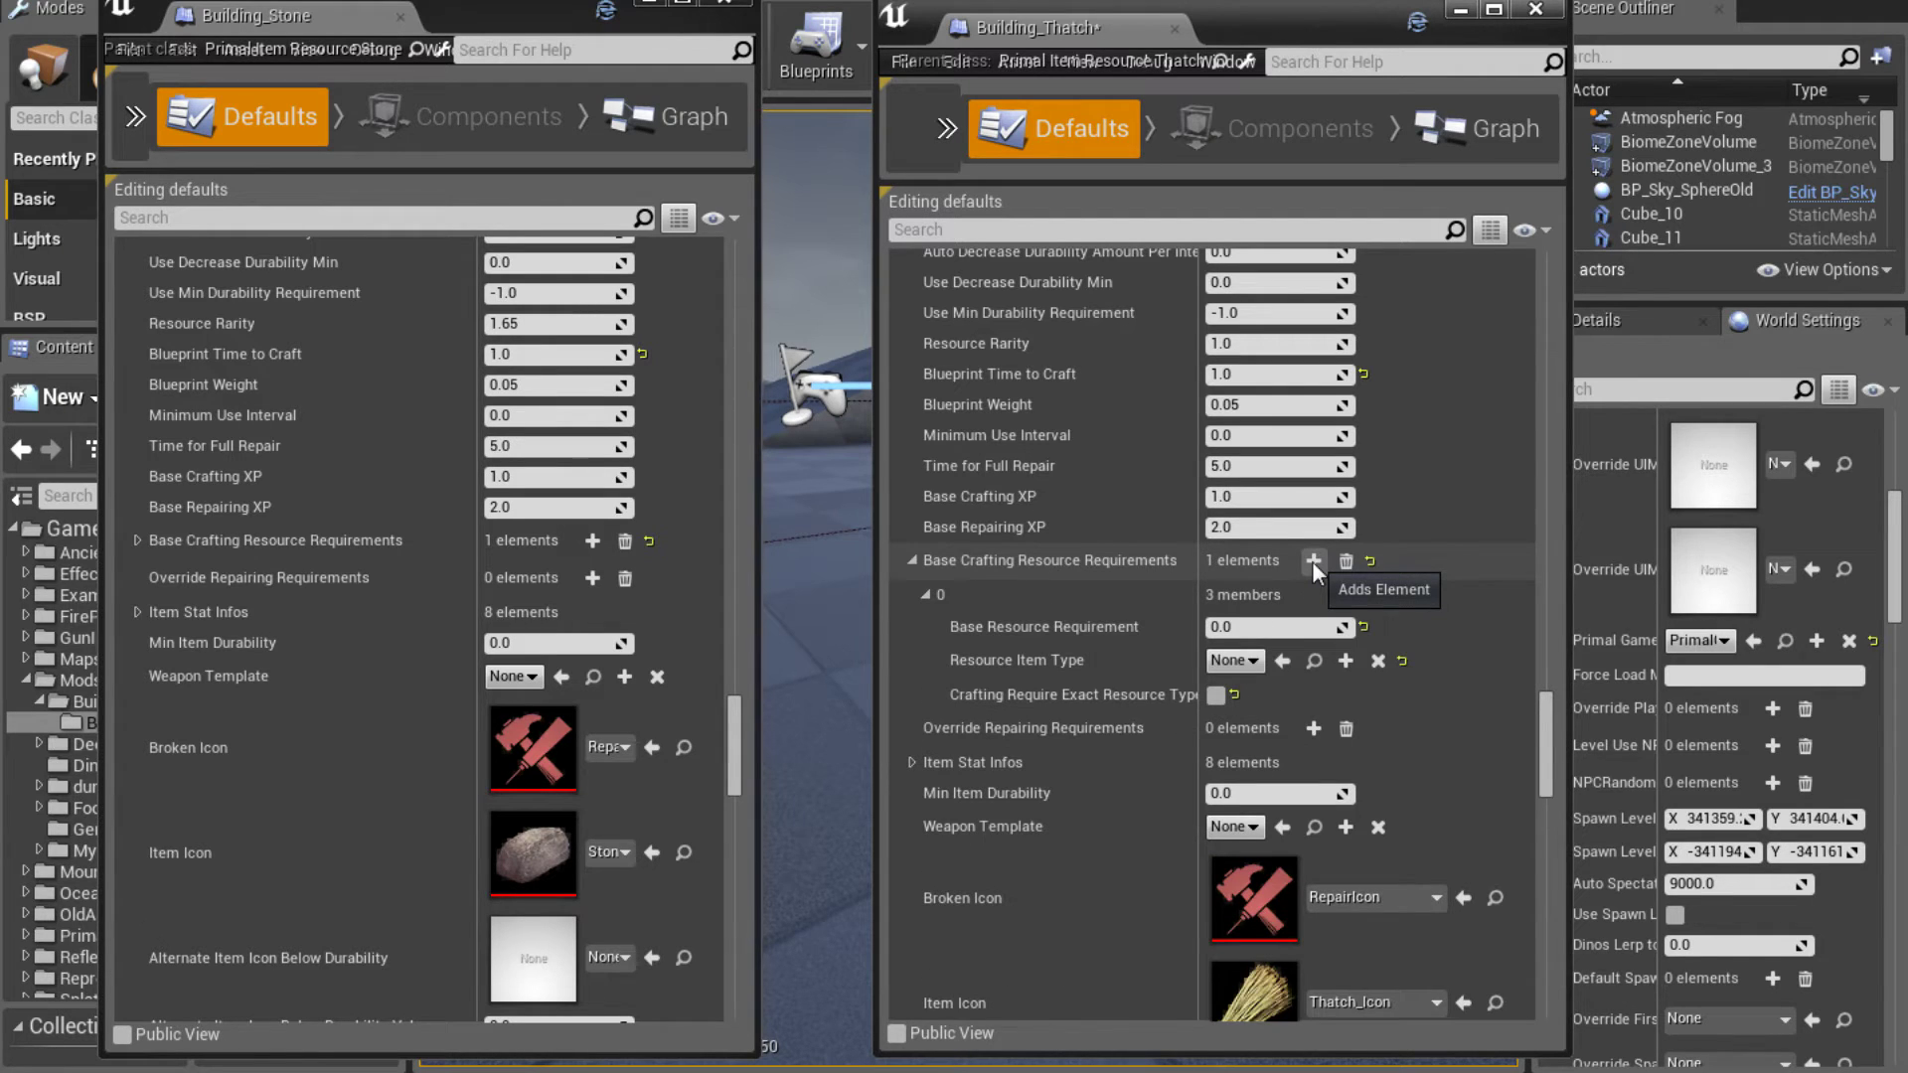
pyautogui.click(1240, 628)
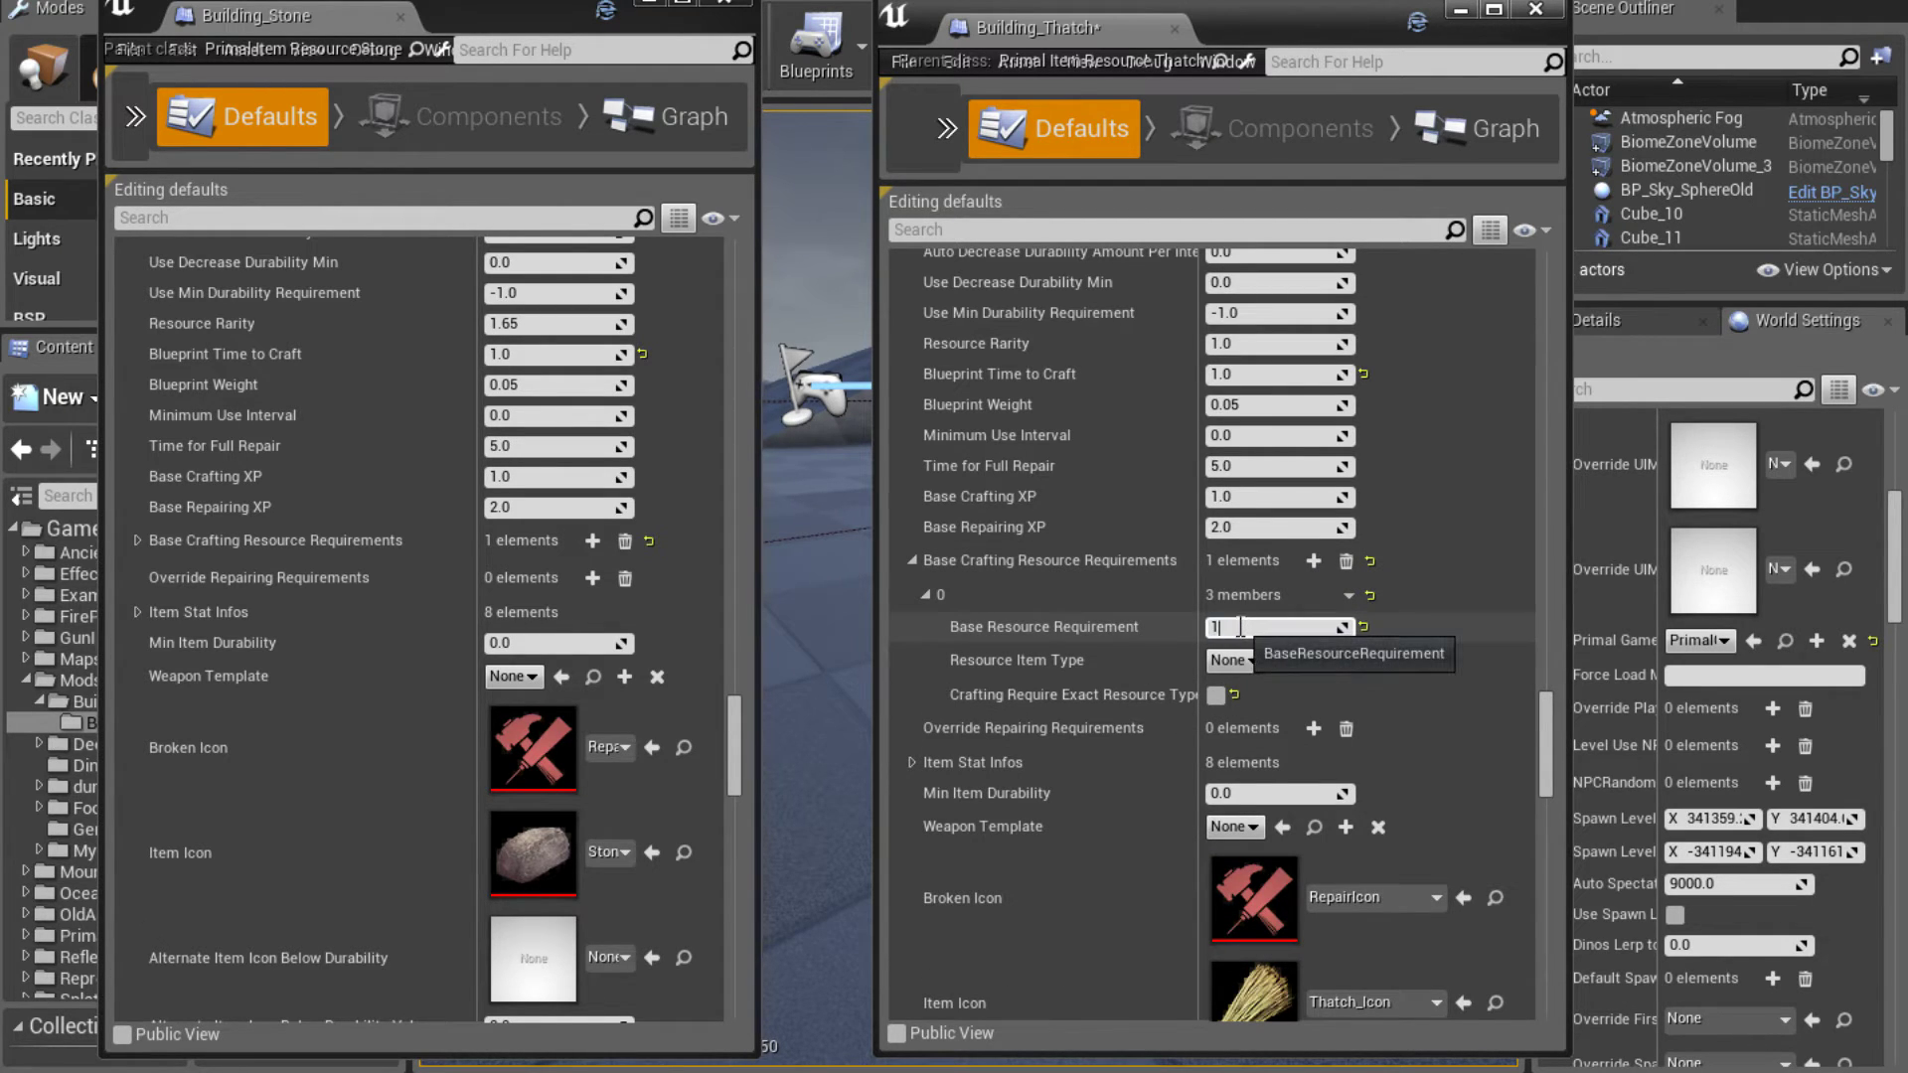
pyautogui.click(1005, 657)
# Set the Resource Item Type of Building_Thatch's new crafting requirement to PrimalItemResource_Thatch, filtering the class list with "resource_tha"
pyautogui.click(1235, 663)
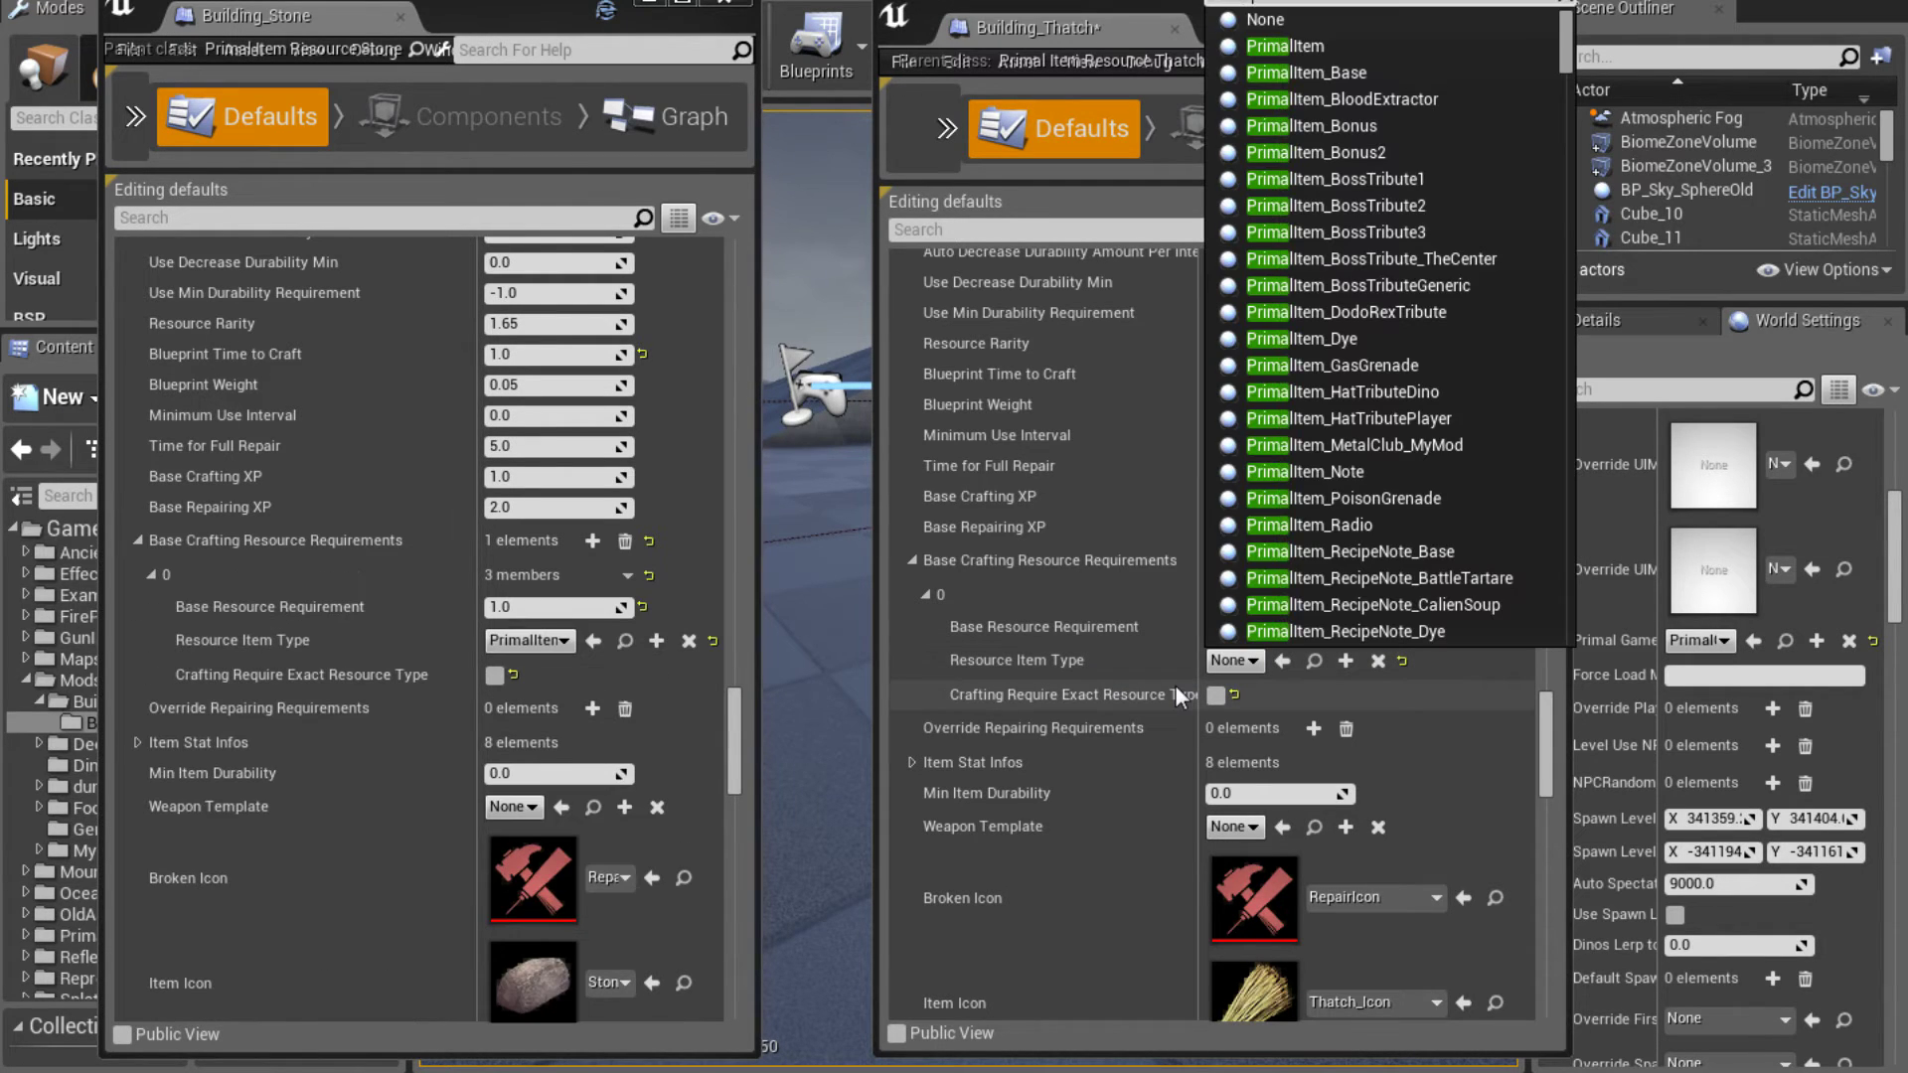
pyautogui.press('BackSpace')
pyautogui.press('BackSpace')
pyautogui.press('BackSpace')
pyautogui.press('BackSpace')
pyautogui.press('BackSpace')
pyautogui.press('BackSpace')
pyautogui.write('res')
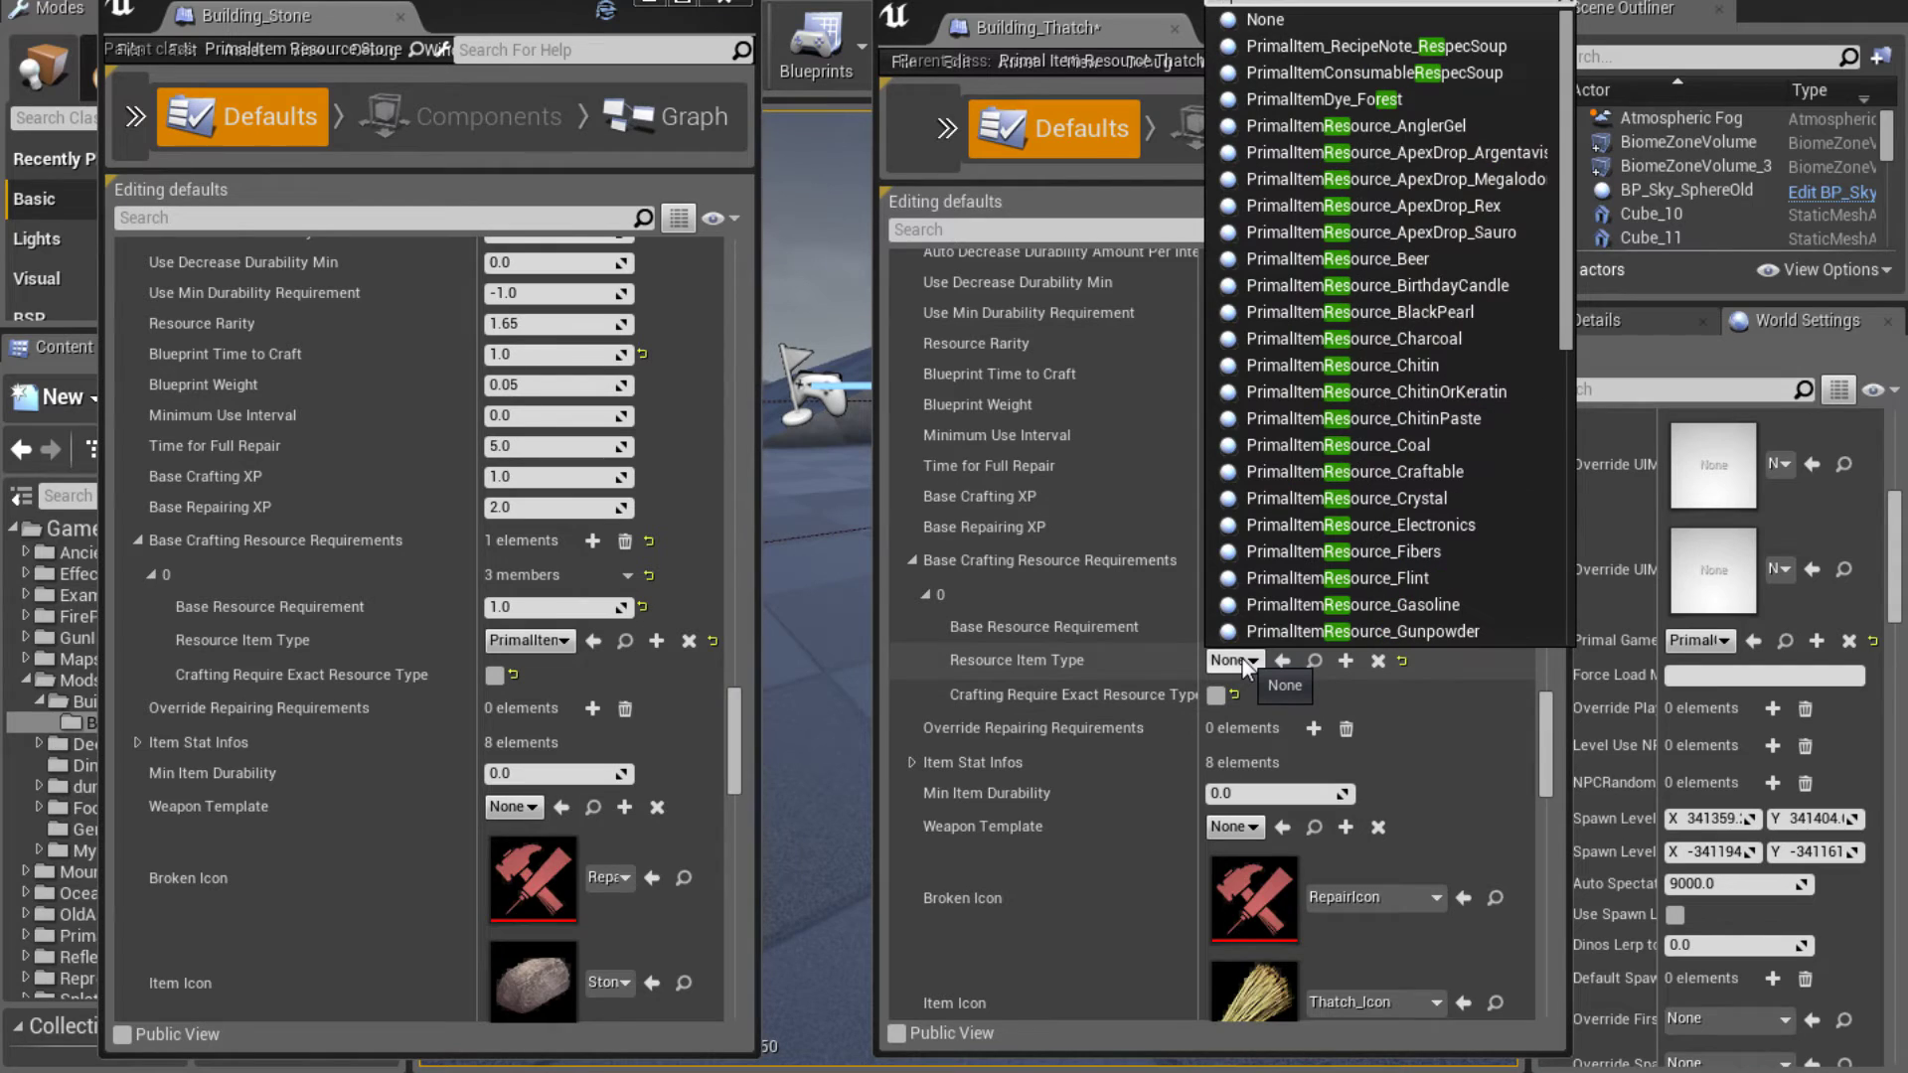
pyautogui.write('ource')
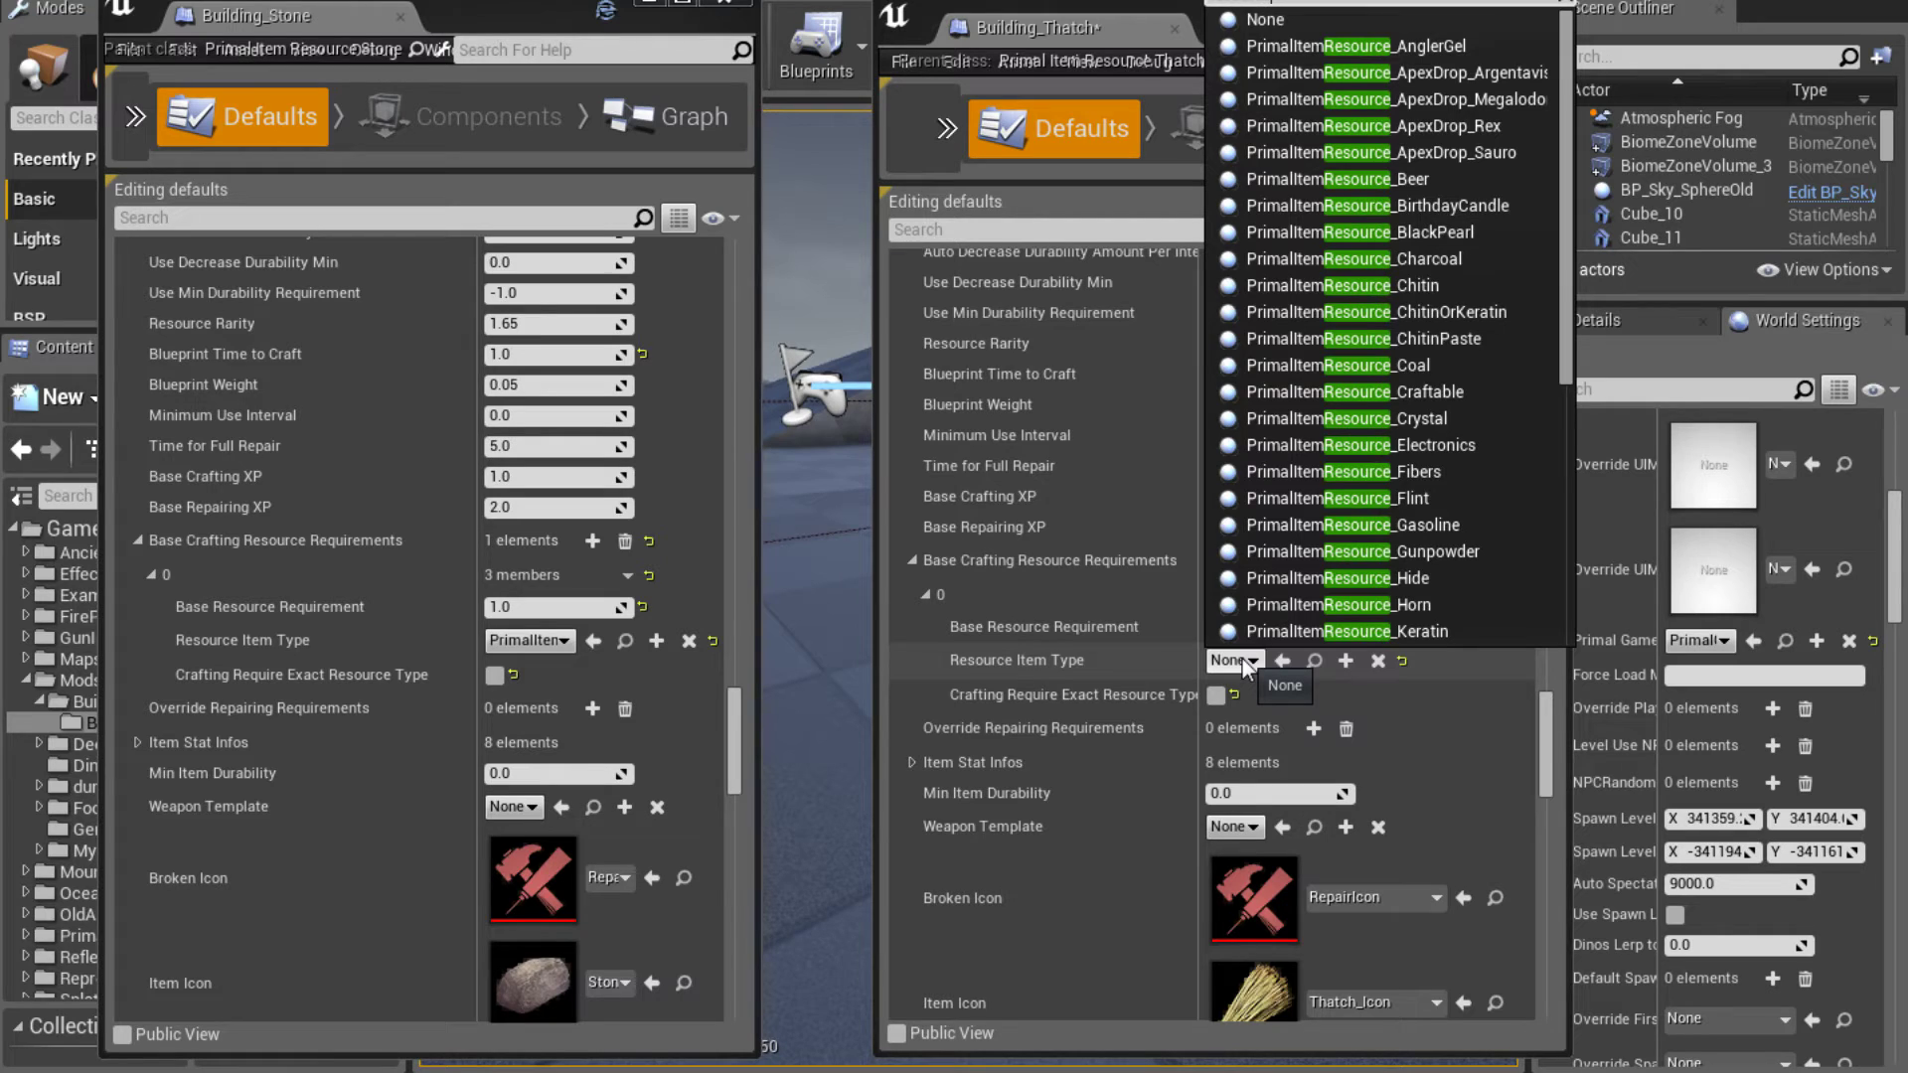
pyautogui.press('BackSpace')
pyautogui.press('BackSpace')
pyautogui.press('BackSpace')
pyautogui.press('BackSpace')
pyautogui.press('BackSpace')
pyautogui.press('BackSpace')
pyautogui.press('BackSpace')
pyautogui.press('BackSpace')
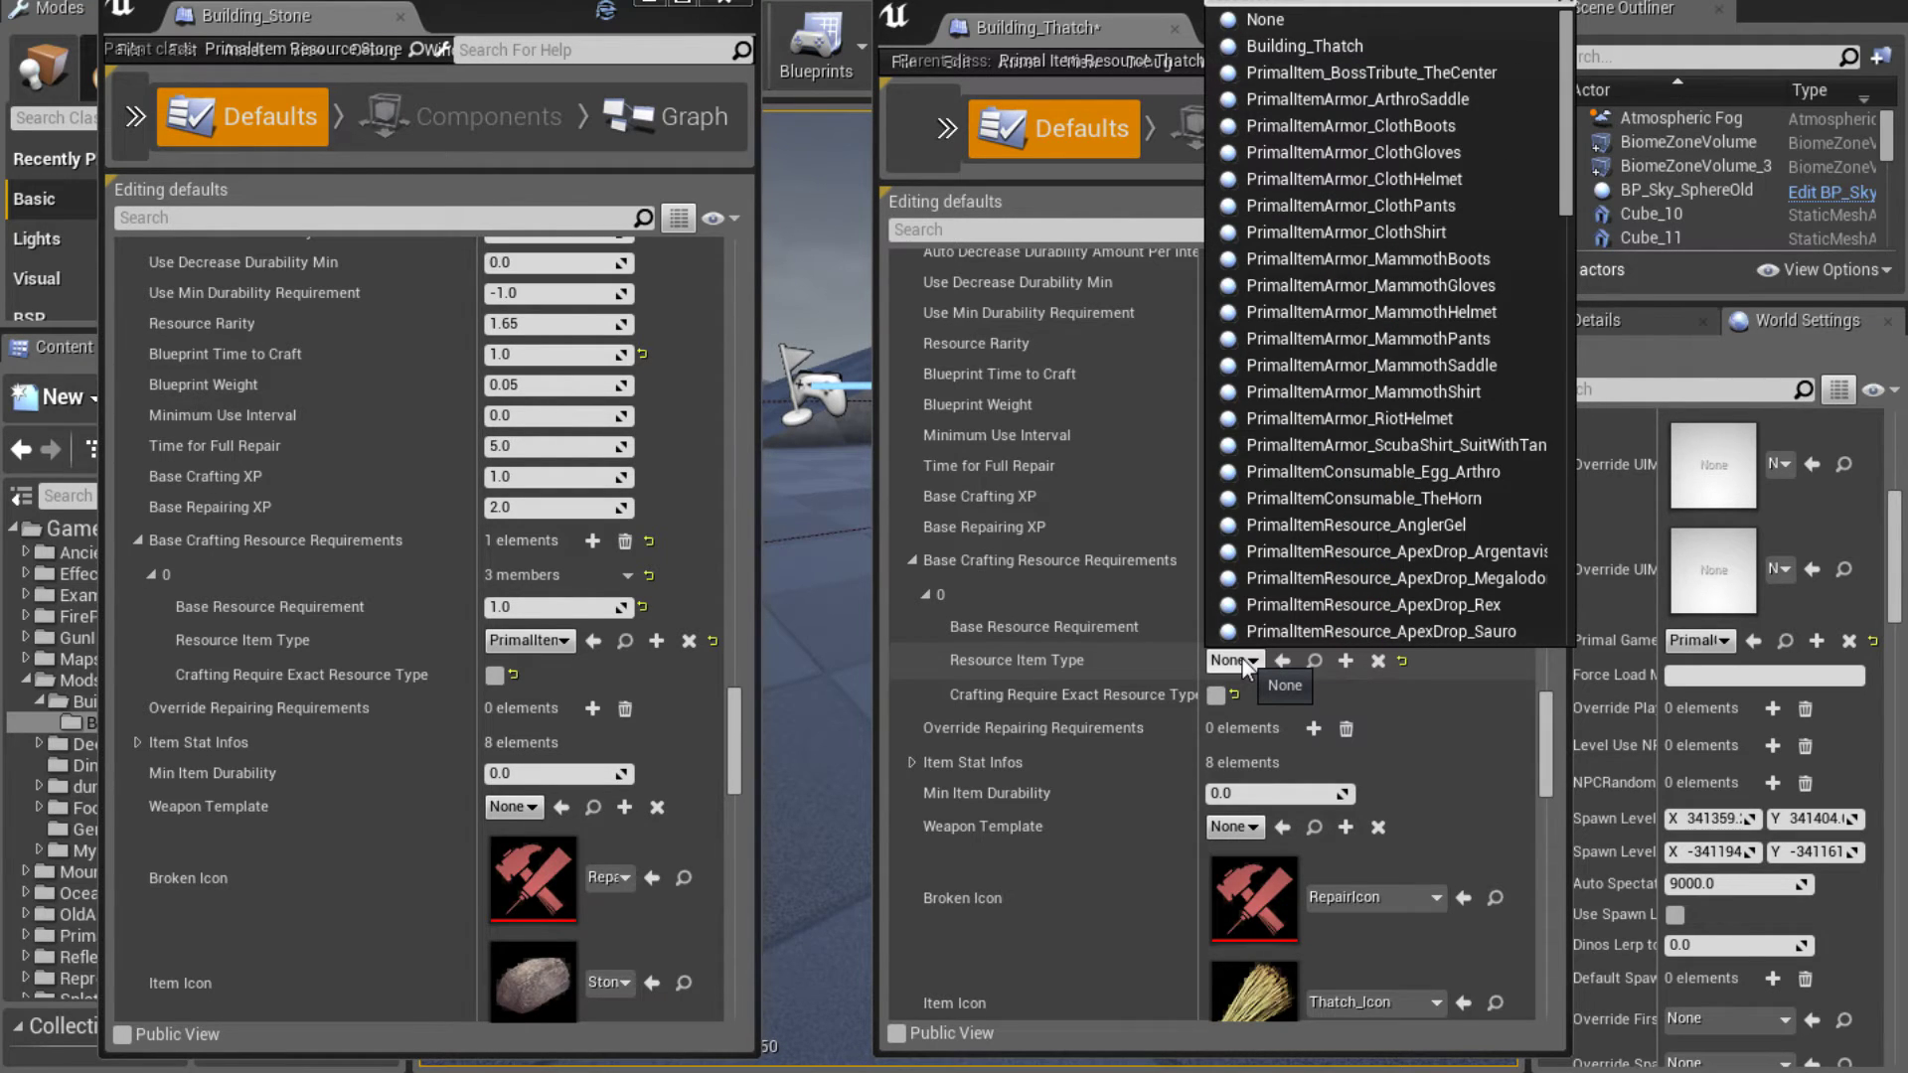
pyautogui.write('resource')
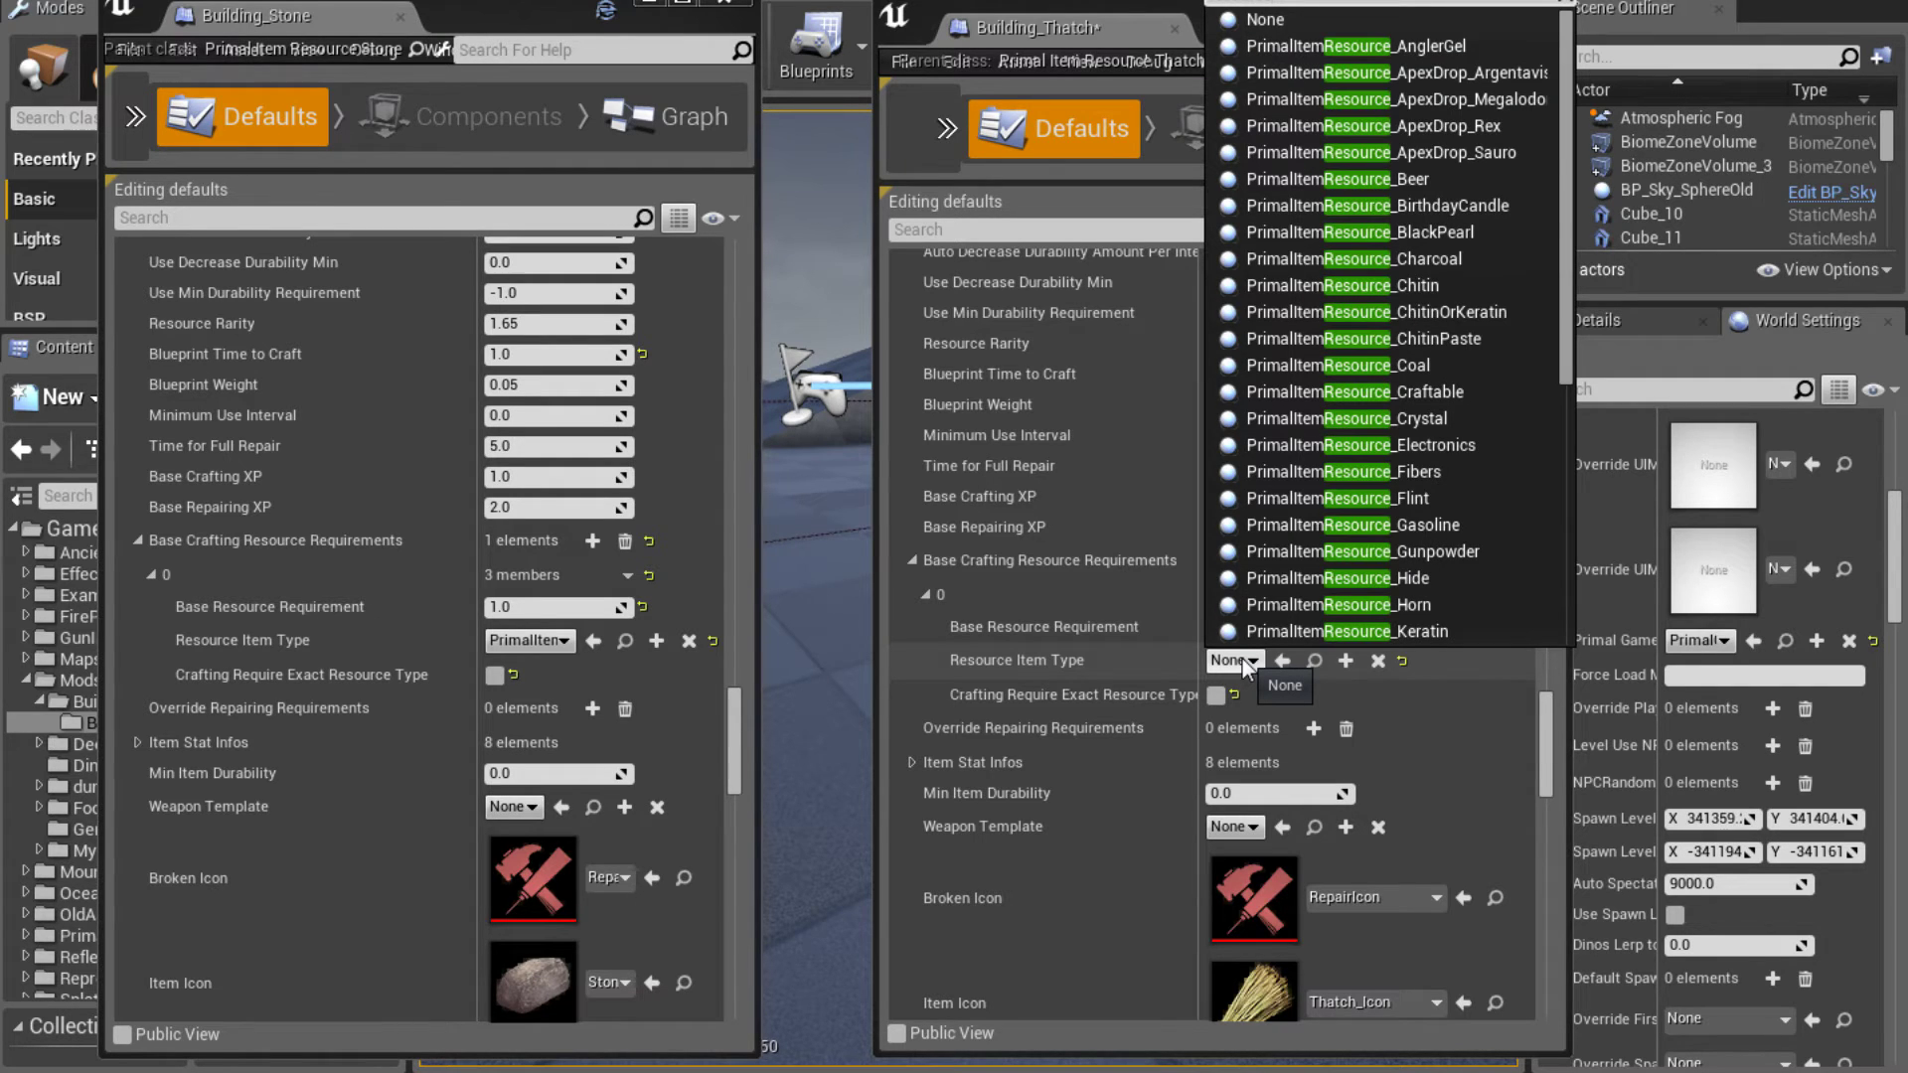
pyautogui.write('_tha')
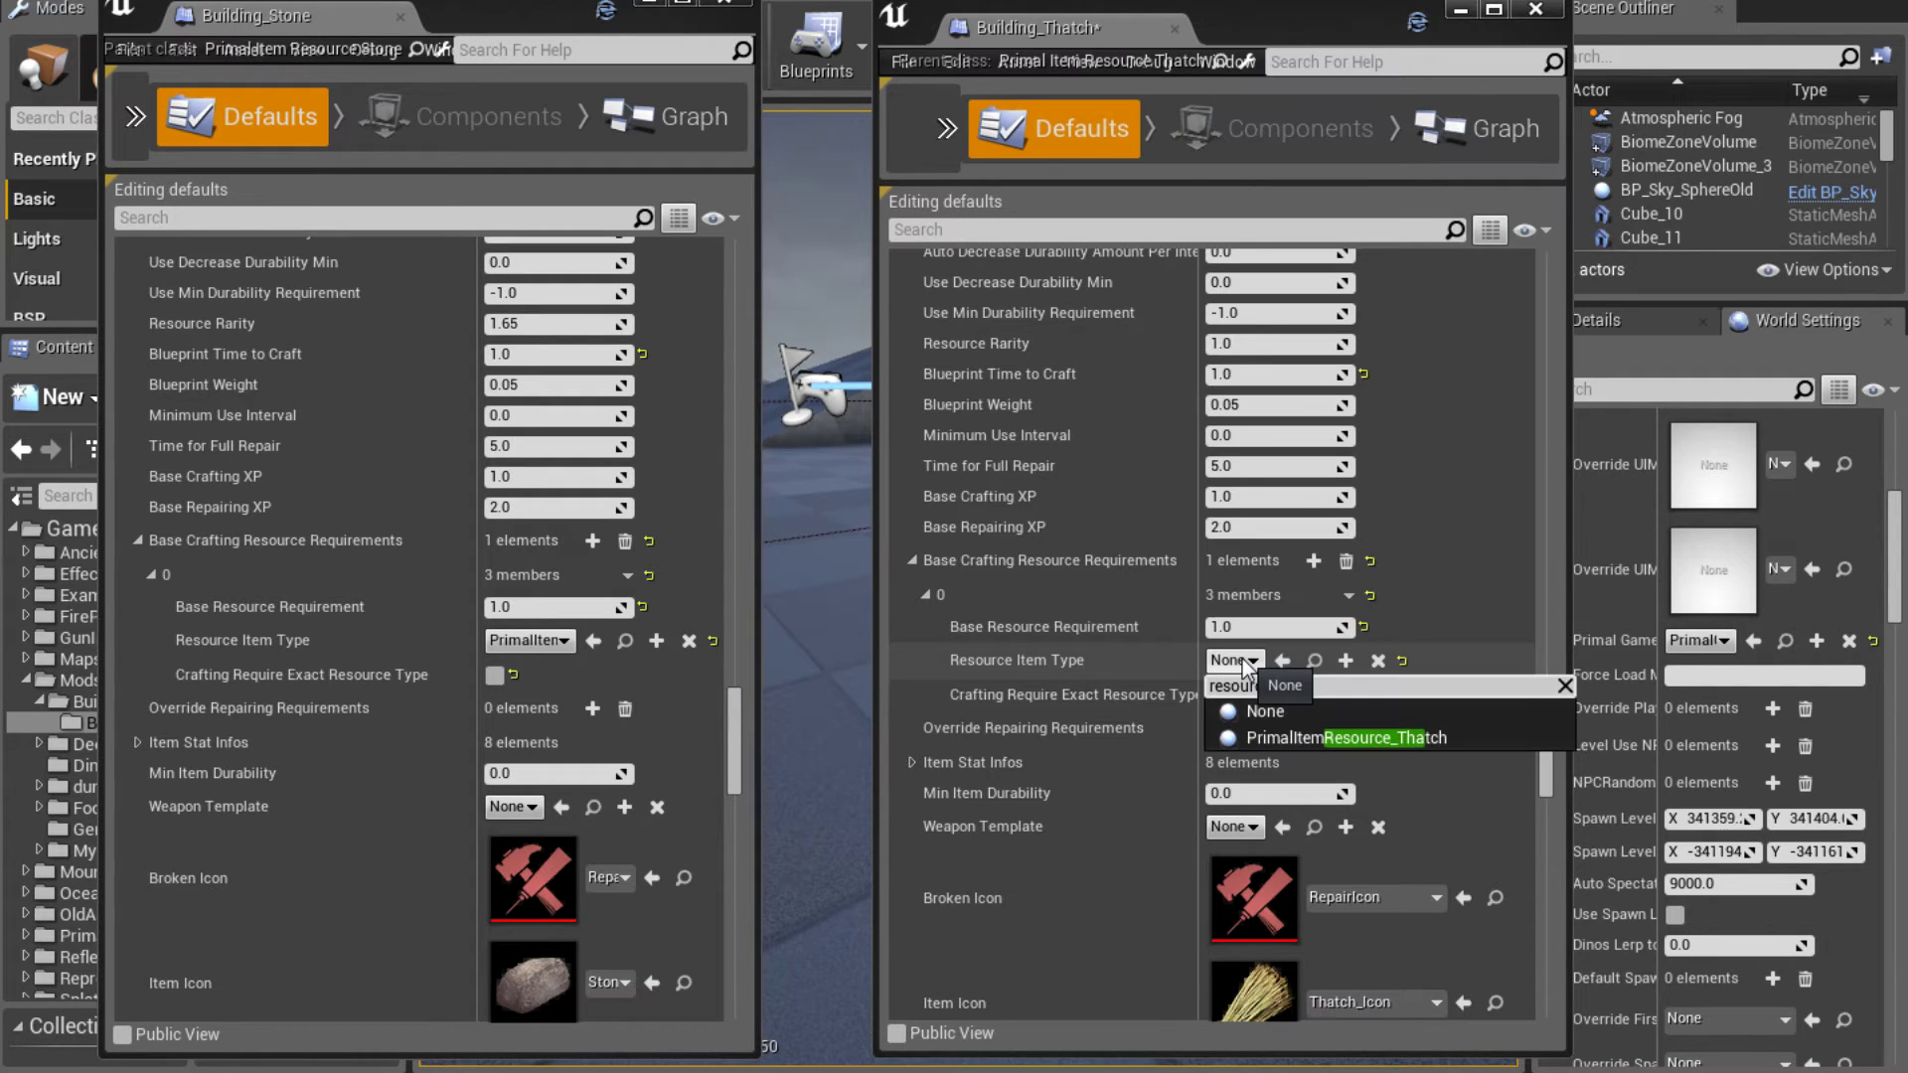
pyautogui.click(1362, 736)
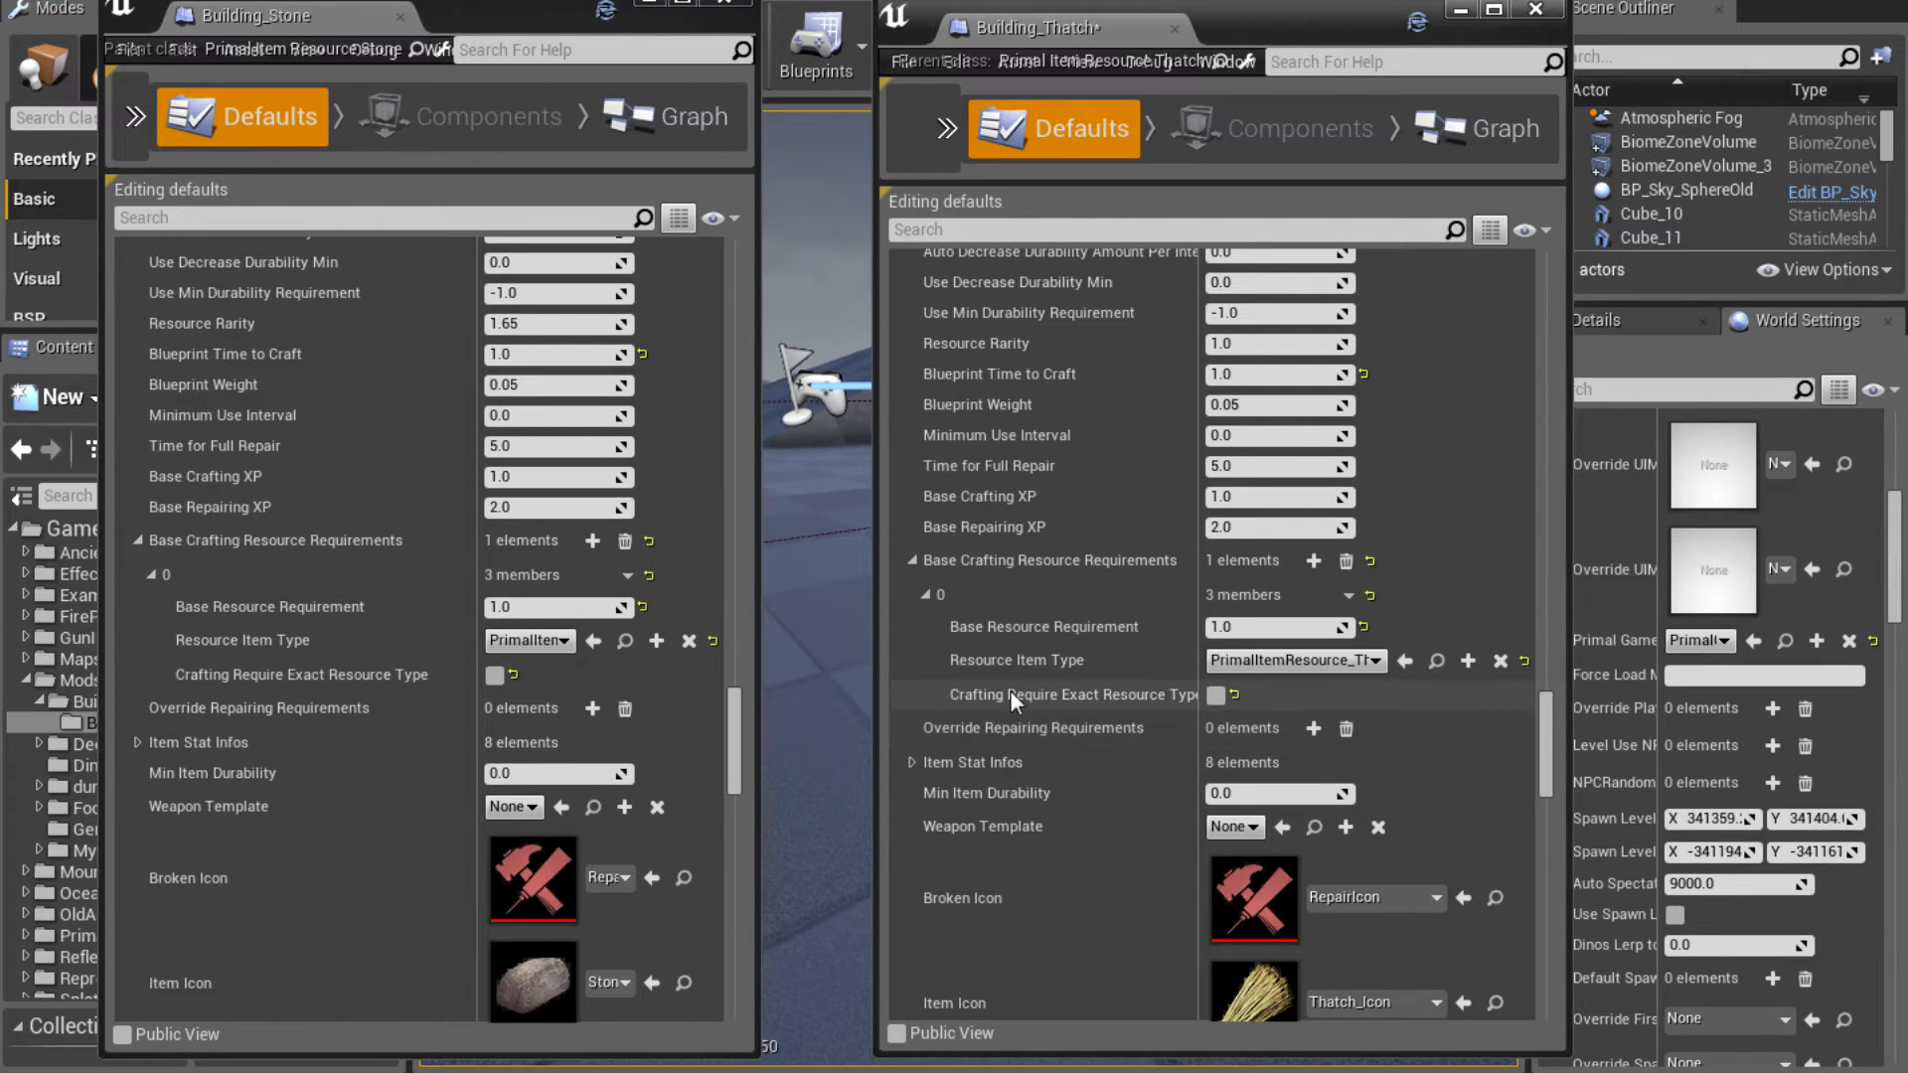
# Check Building_Thatch's remaining defaults down to the Crops section and close the Building_Stone blueprint
pyautogui.scroll(-2, 1023, 696)
pyautogui.scroll(-3, 1026, 706)
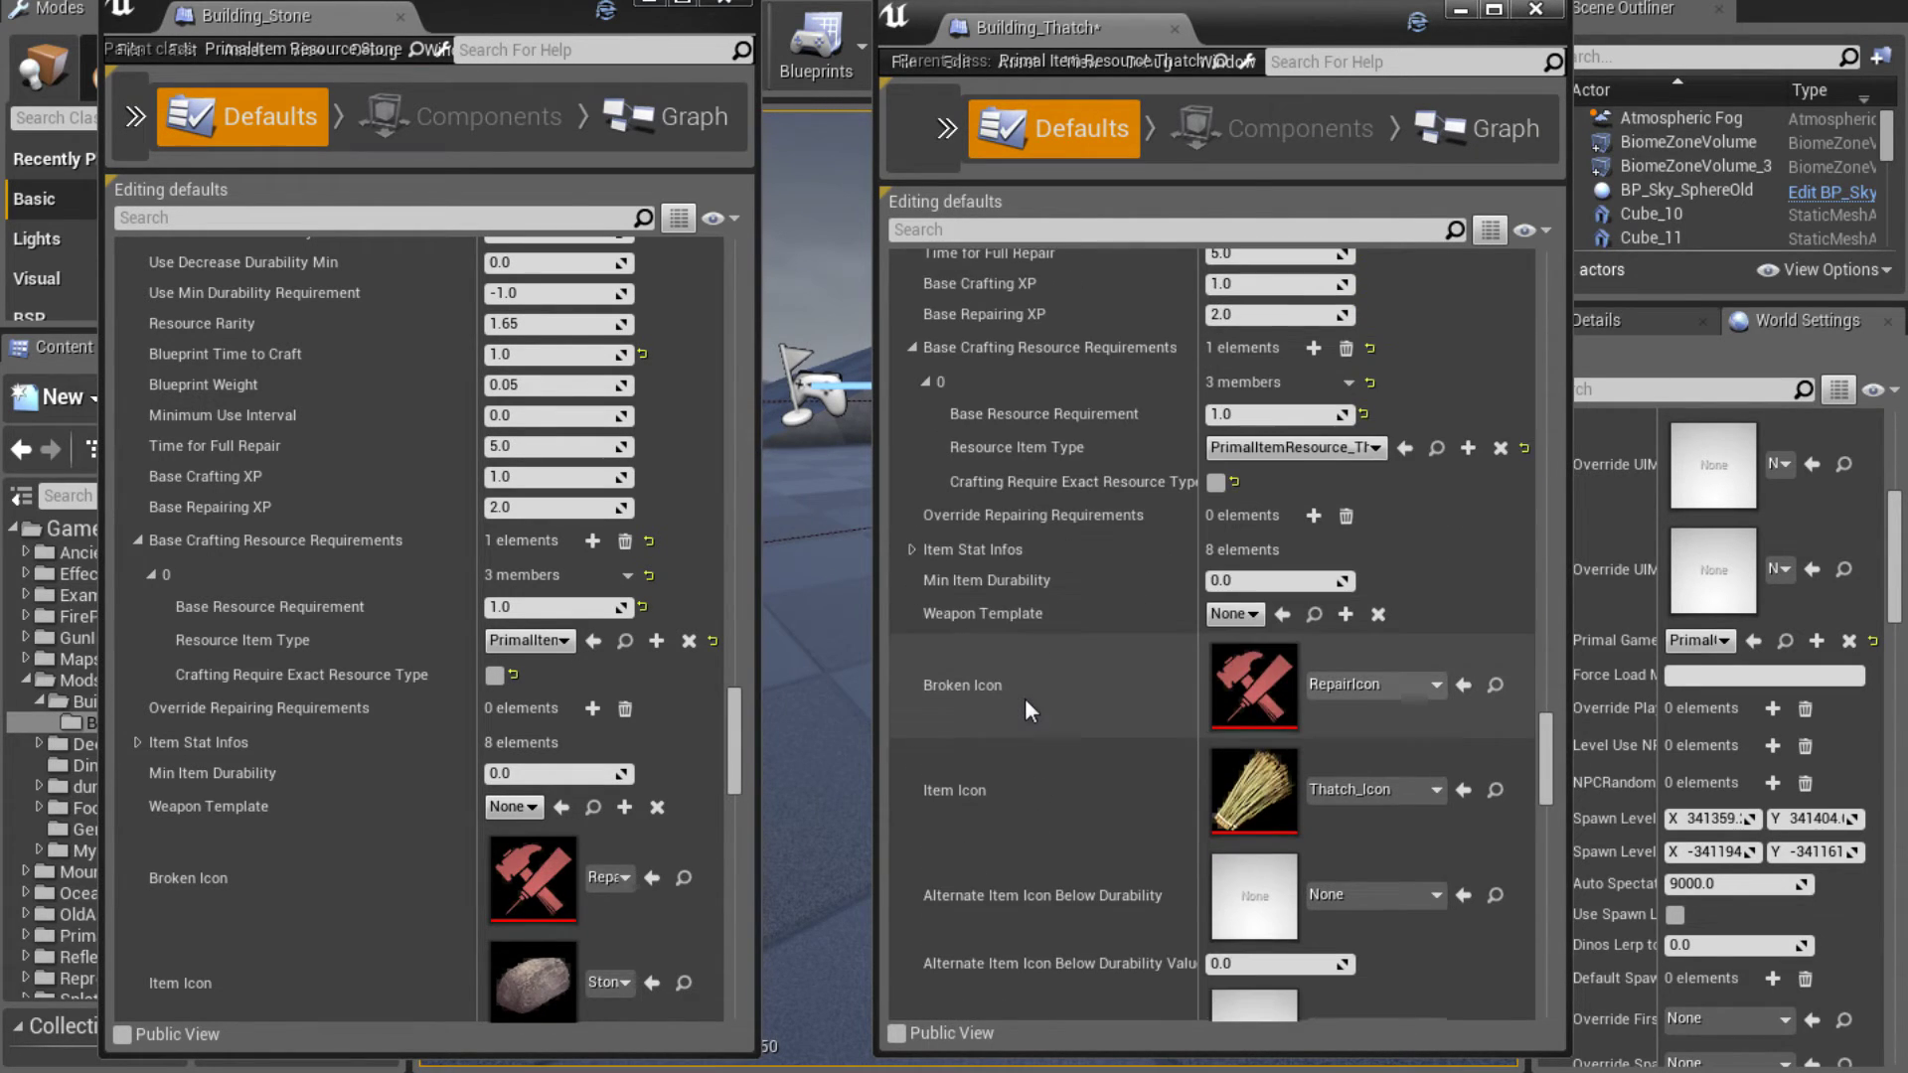
pyautogui.scroll(-15, 1024, 695)
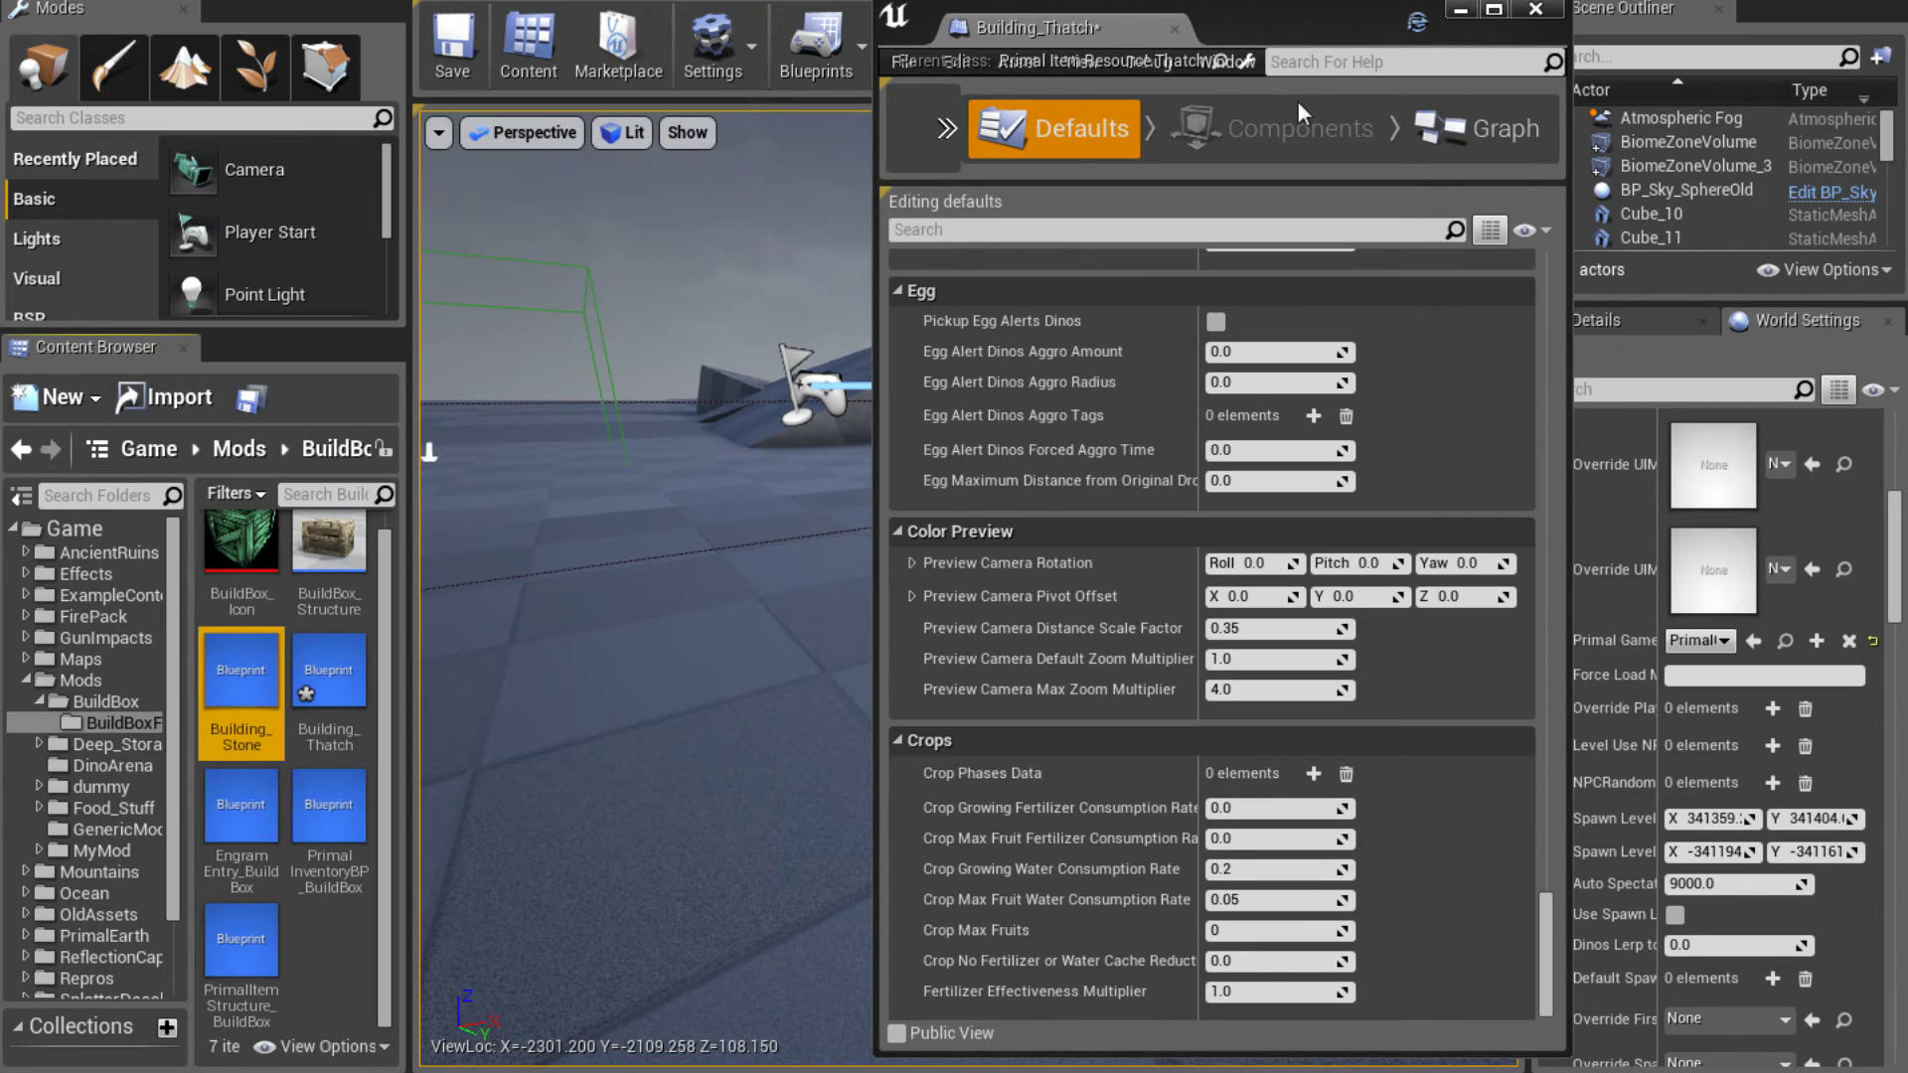
# Move and widen the Building_Thatch editor window, then compile and save the blueprint
pyautogui.moveTo(1331, 16); pyautogui.dragTo(909, 0)
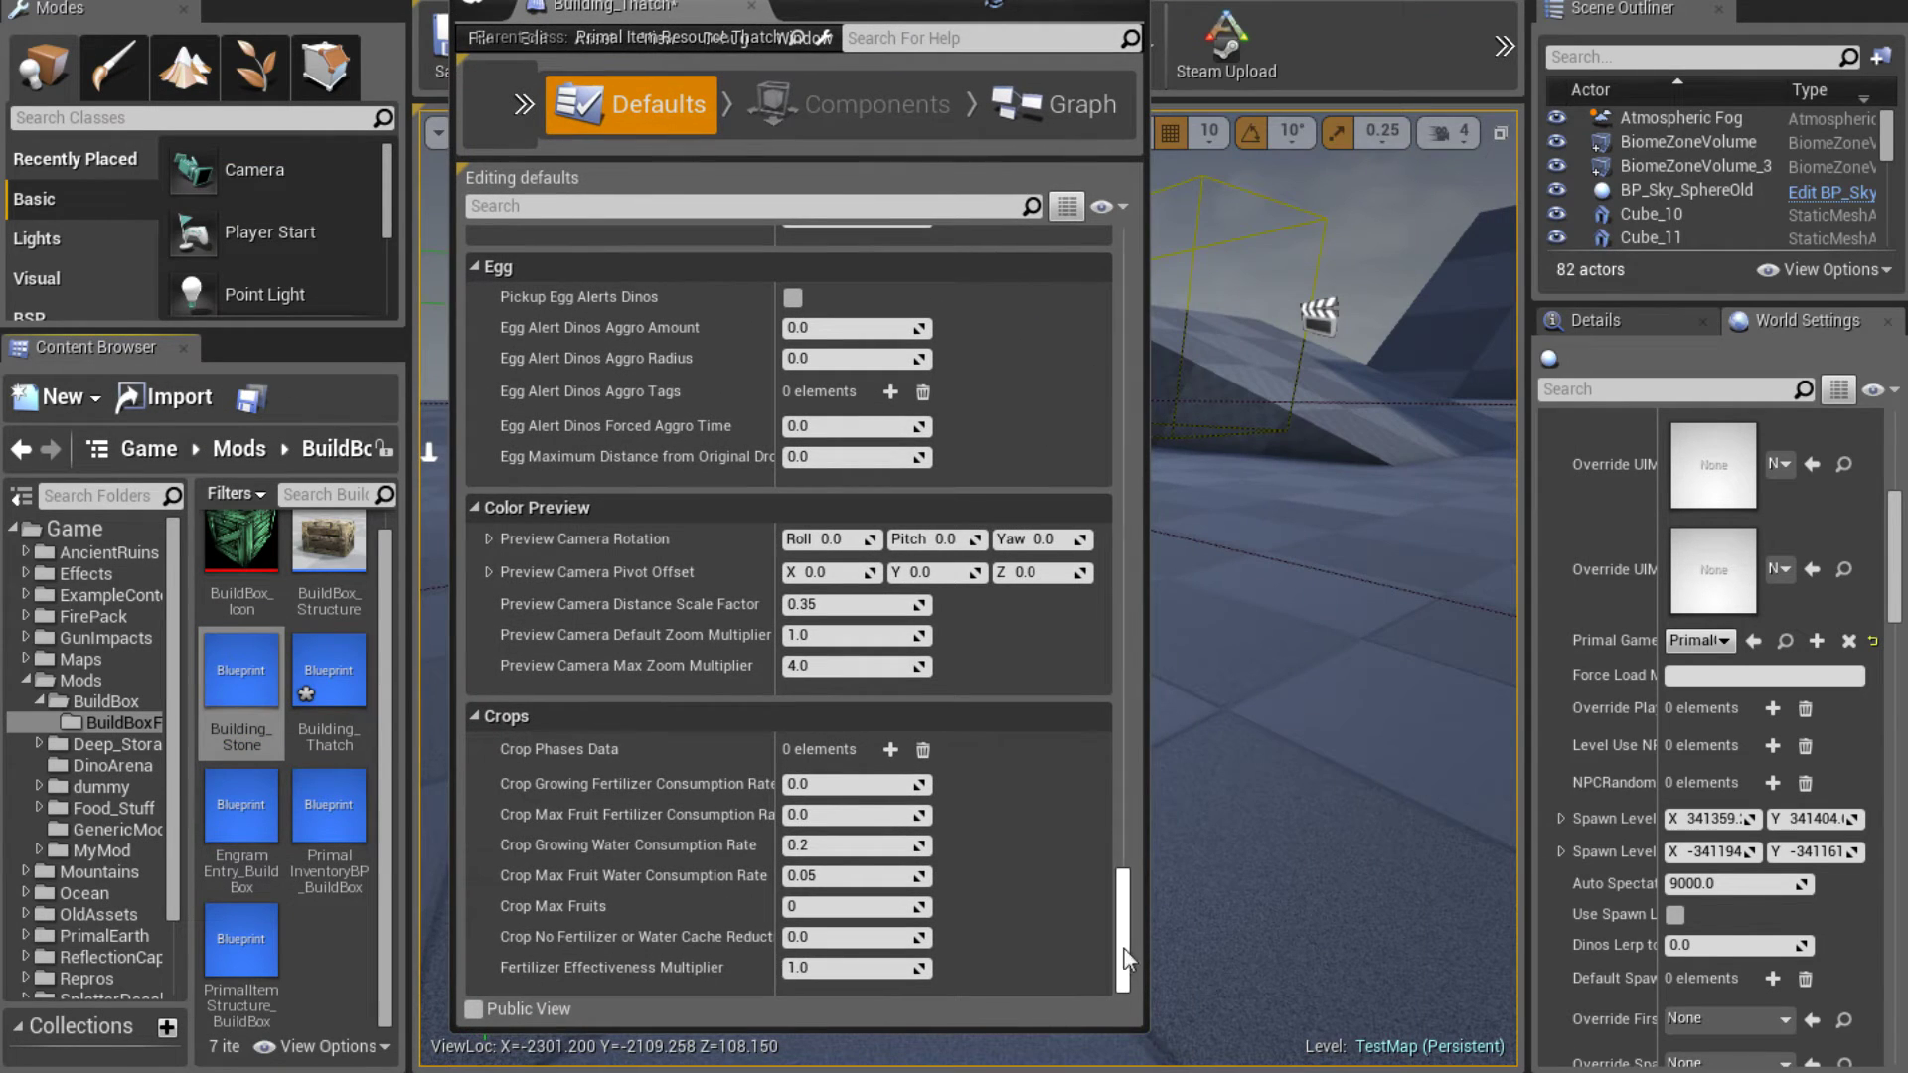
pyautogui.moveTo(1142, 1034); pyautogui.dragTo(1749, 1031)
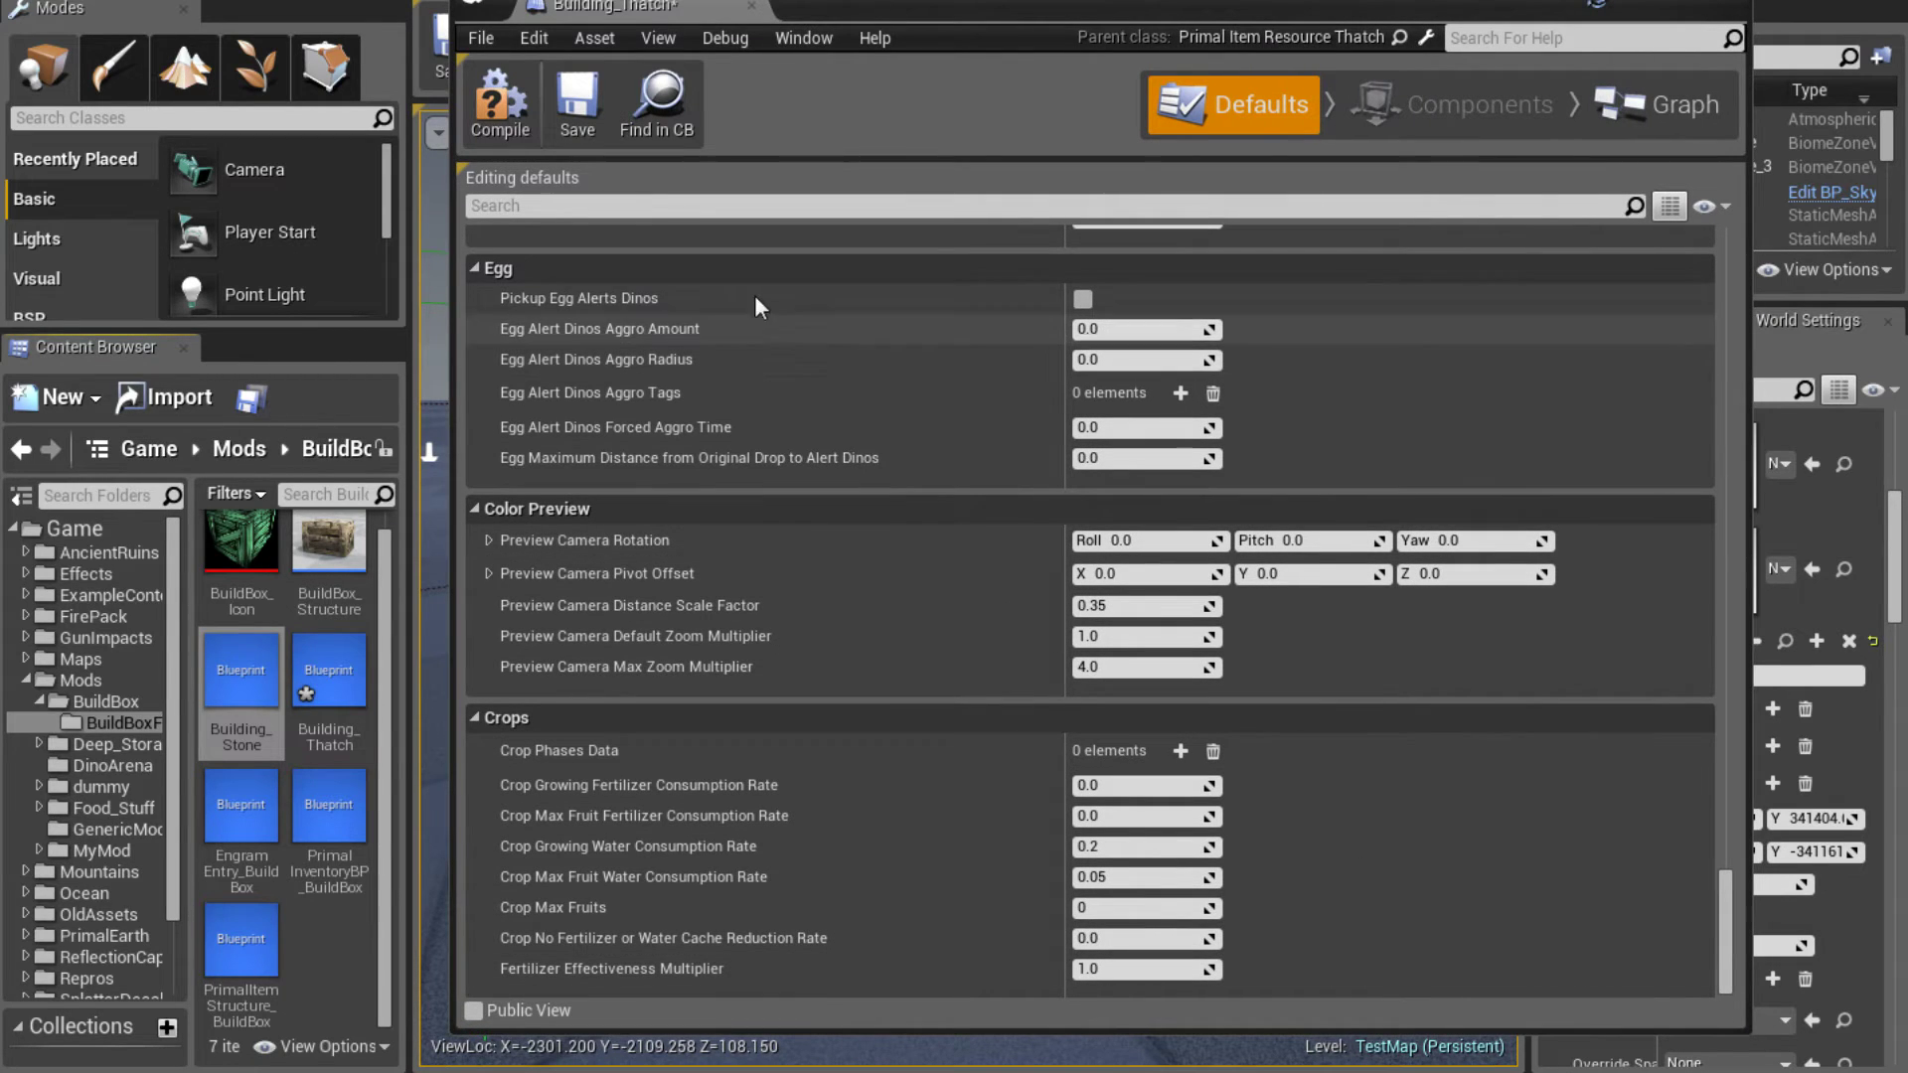
pyautogui.click(517, 125)
pyautogui.click(577, 104)
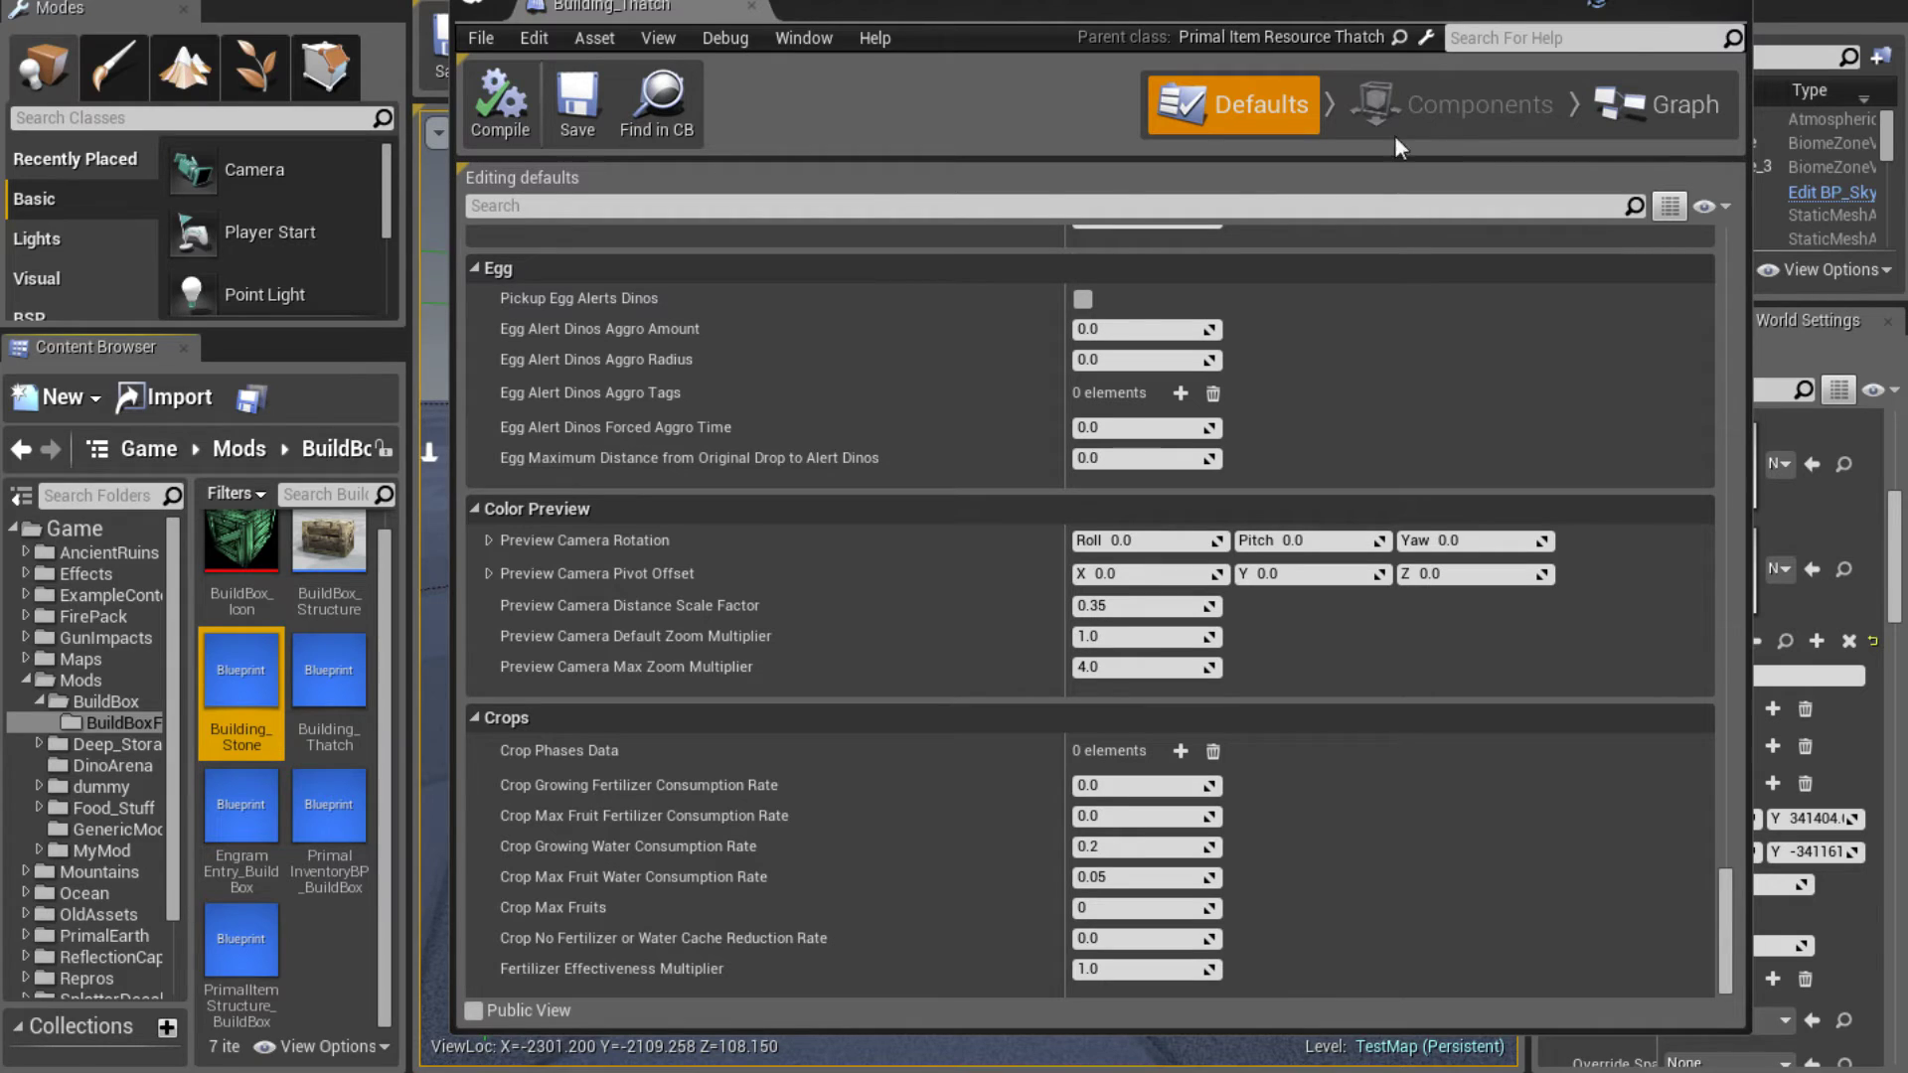
# Add a Crafting Requires Inventory Component element to Building_Thatch, set it to PrimalInventoryBP_BuildBox, then compile and save the blueprint
pyautogui.click(735, 205)
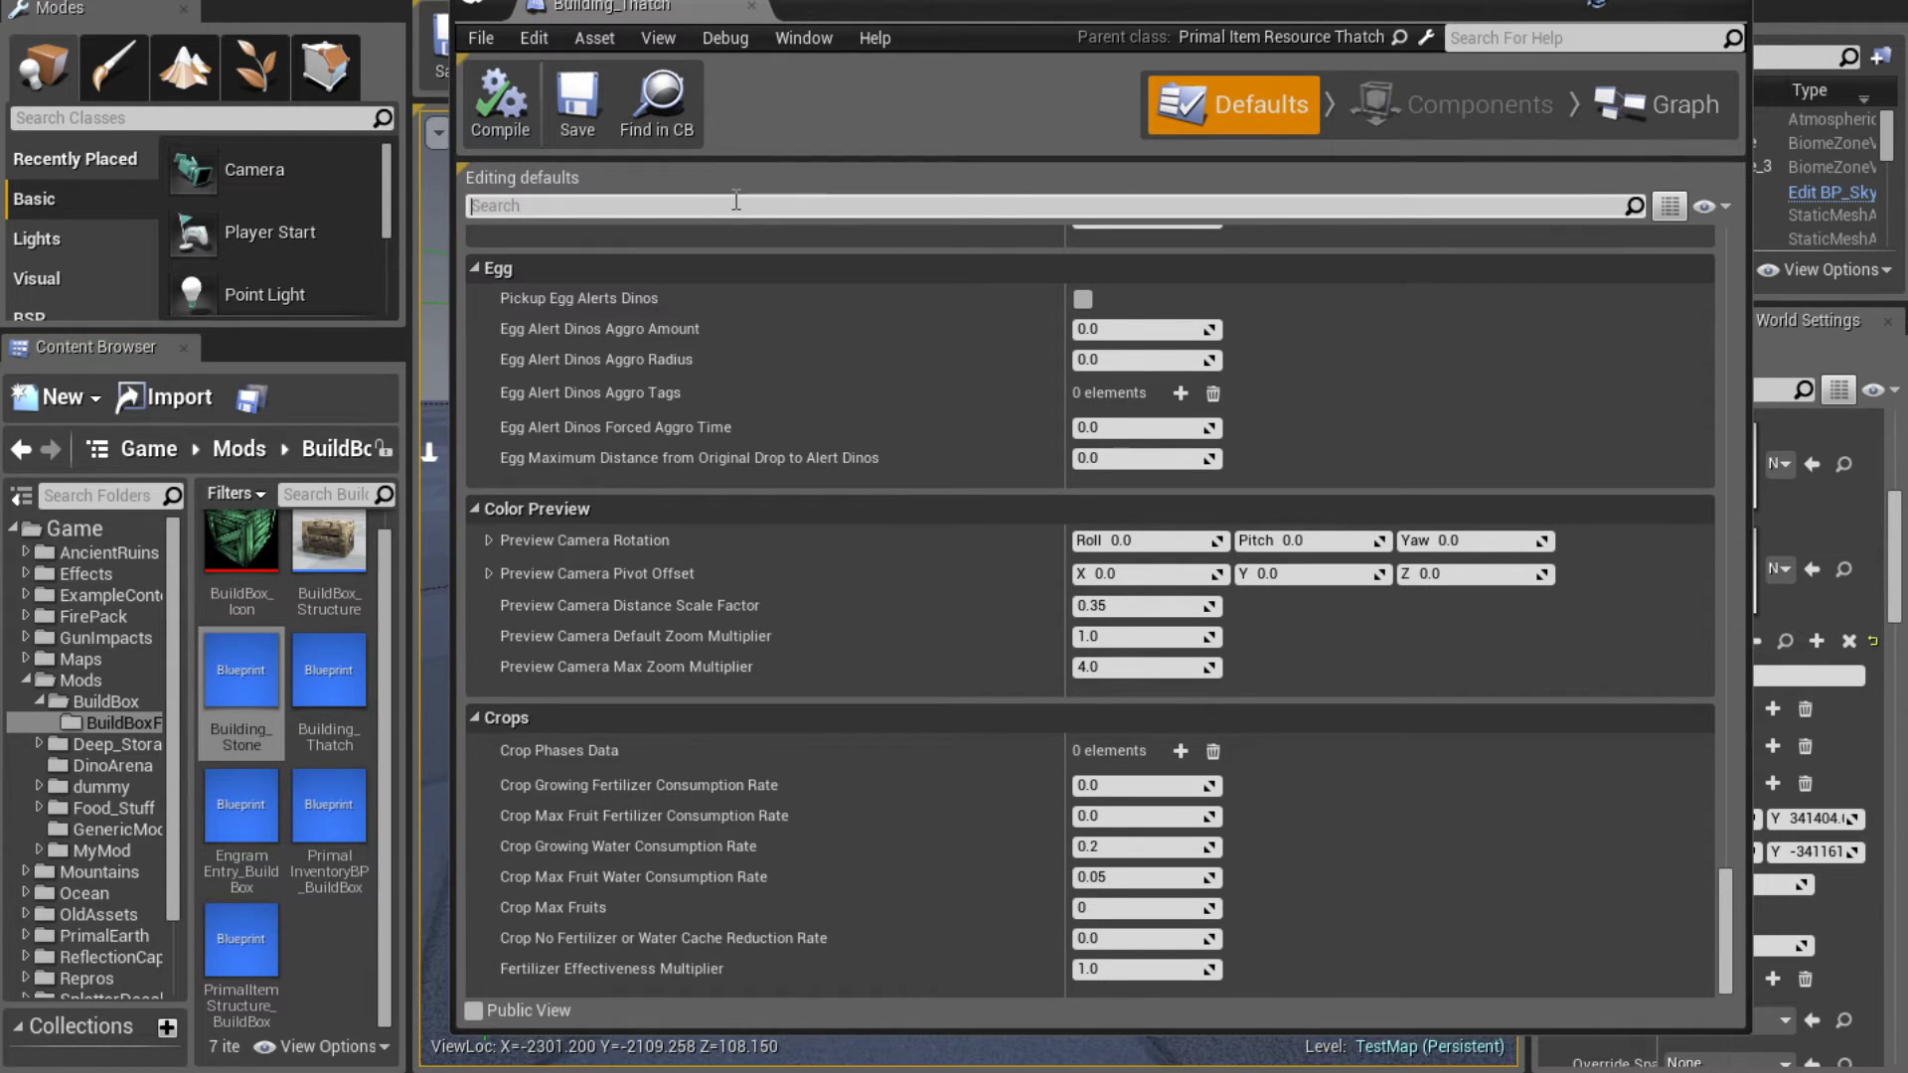
pyautogui.write('inv')
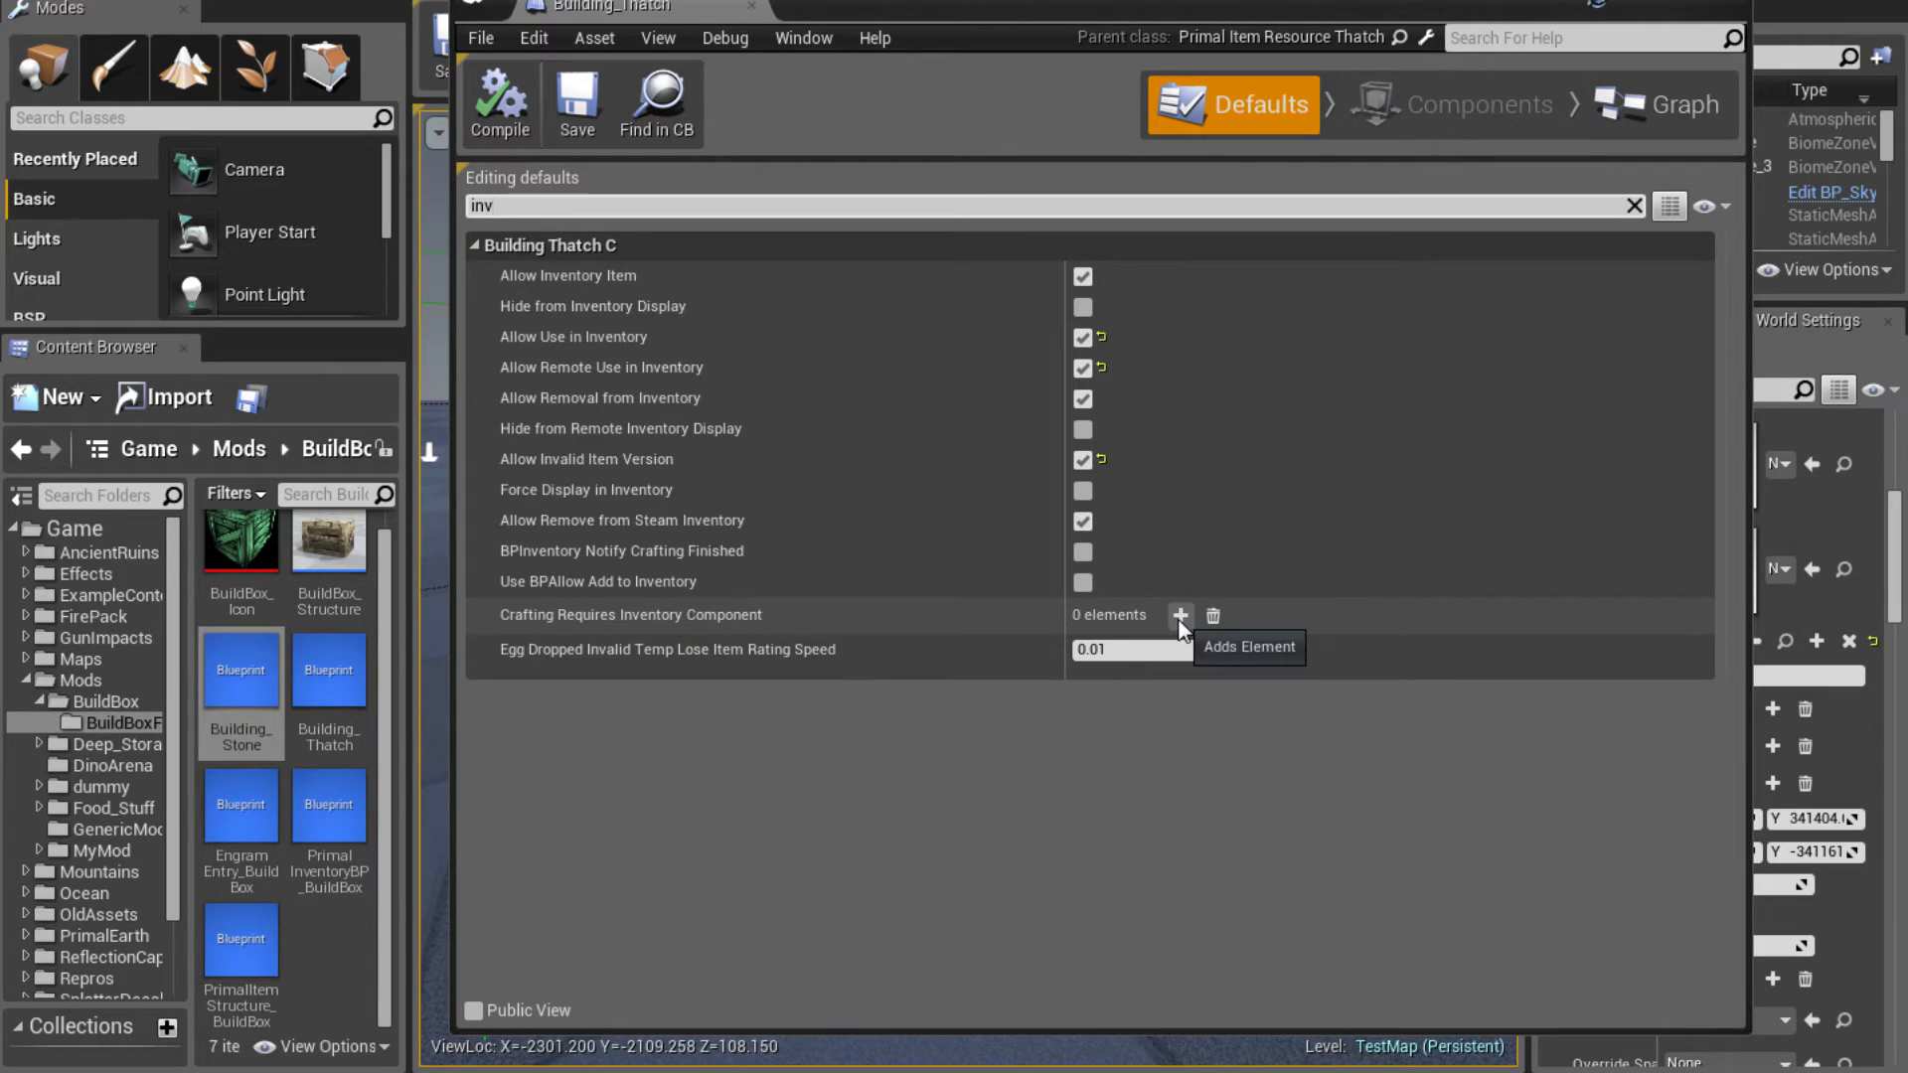
pyautogui.click(1180, 616)
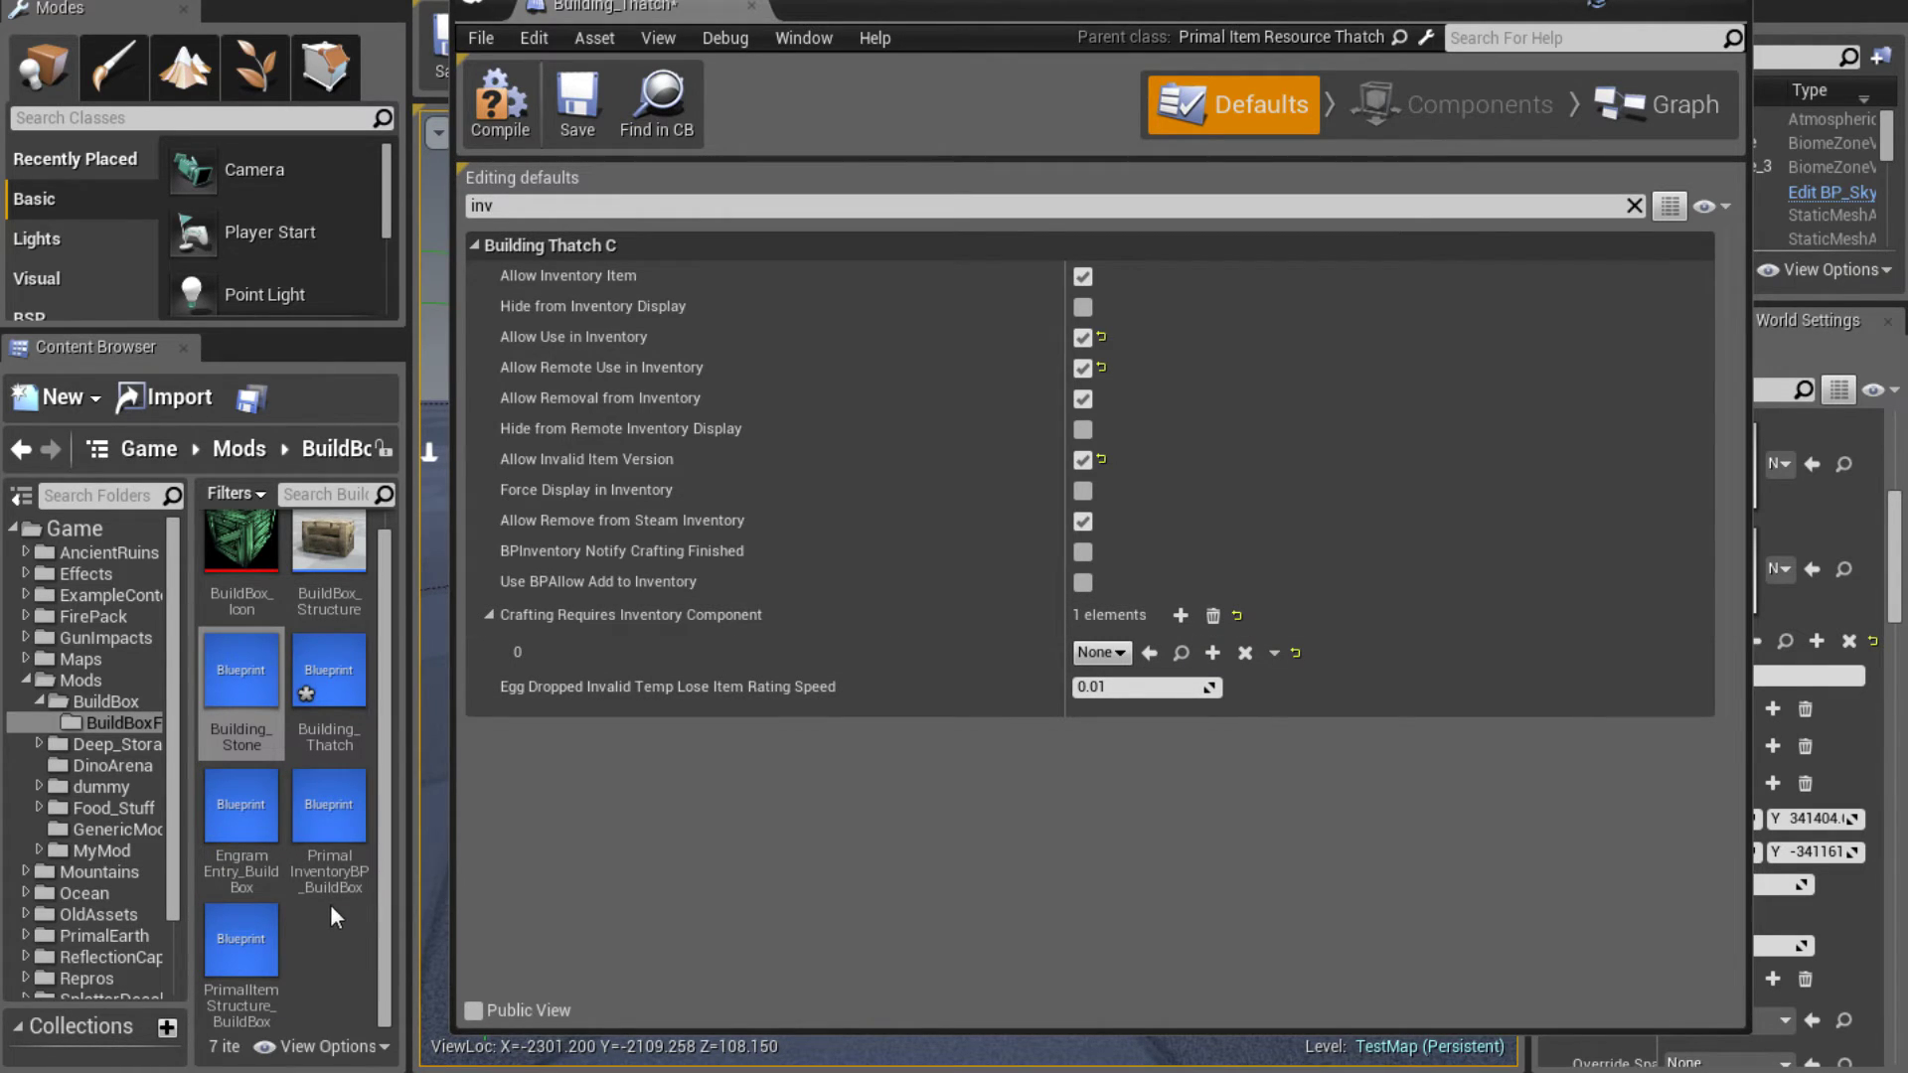
pyautogui.click(330, 840)
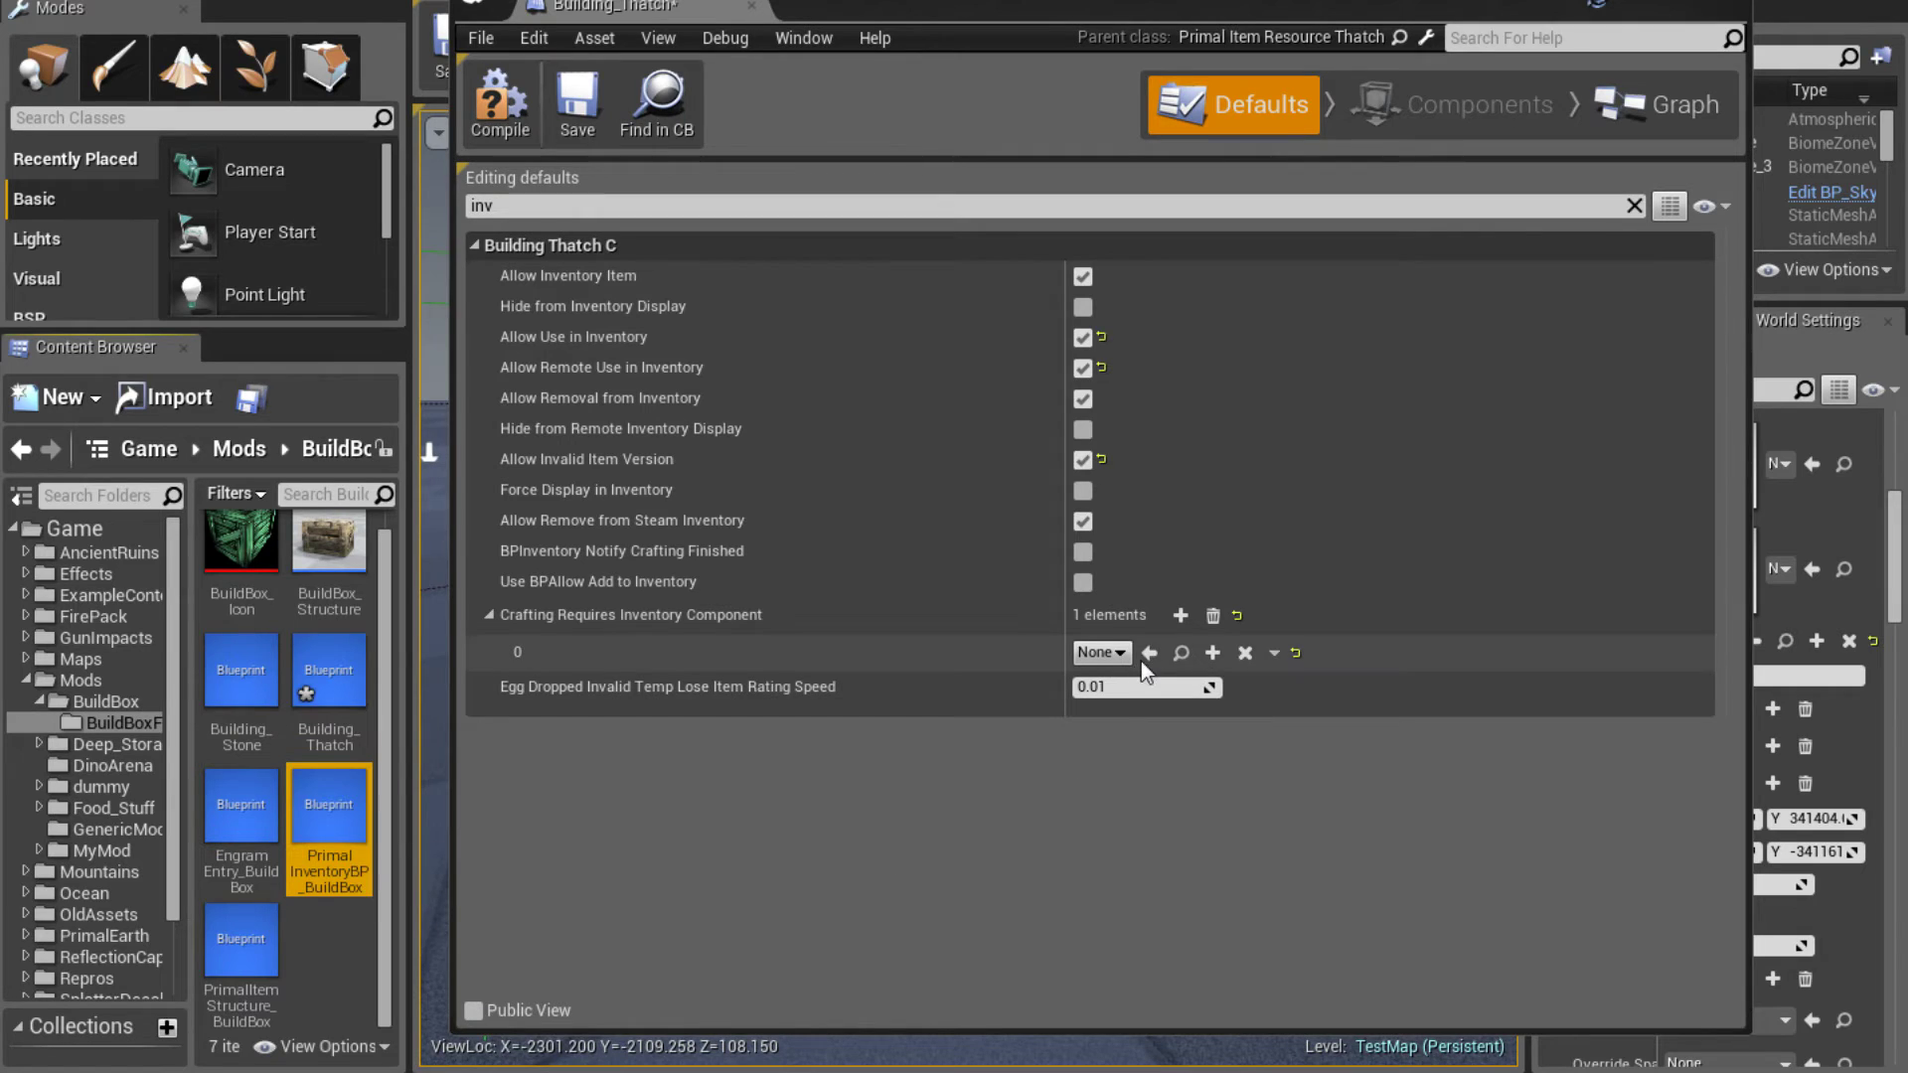
pyautogui.click(1147, 654)
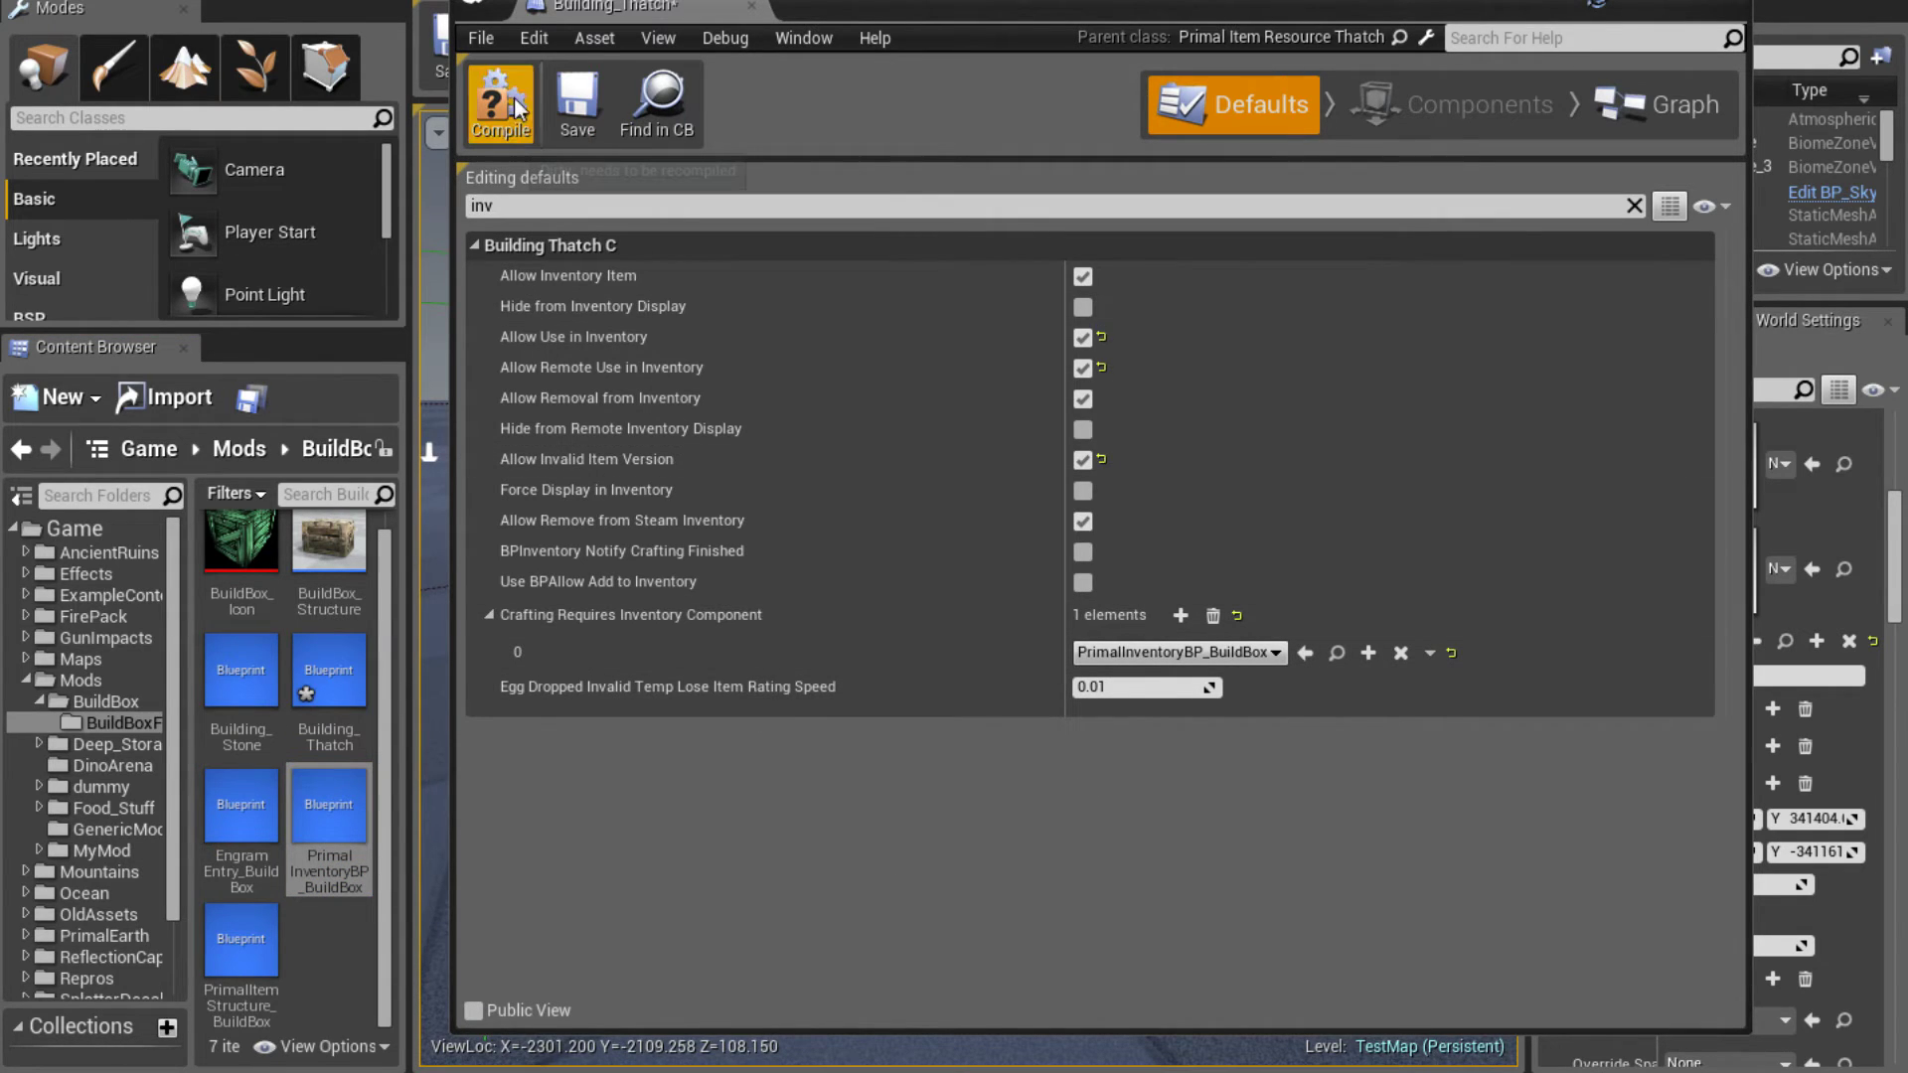
pyautogui.click(576, 103)
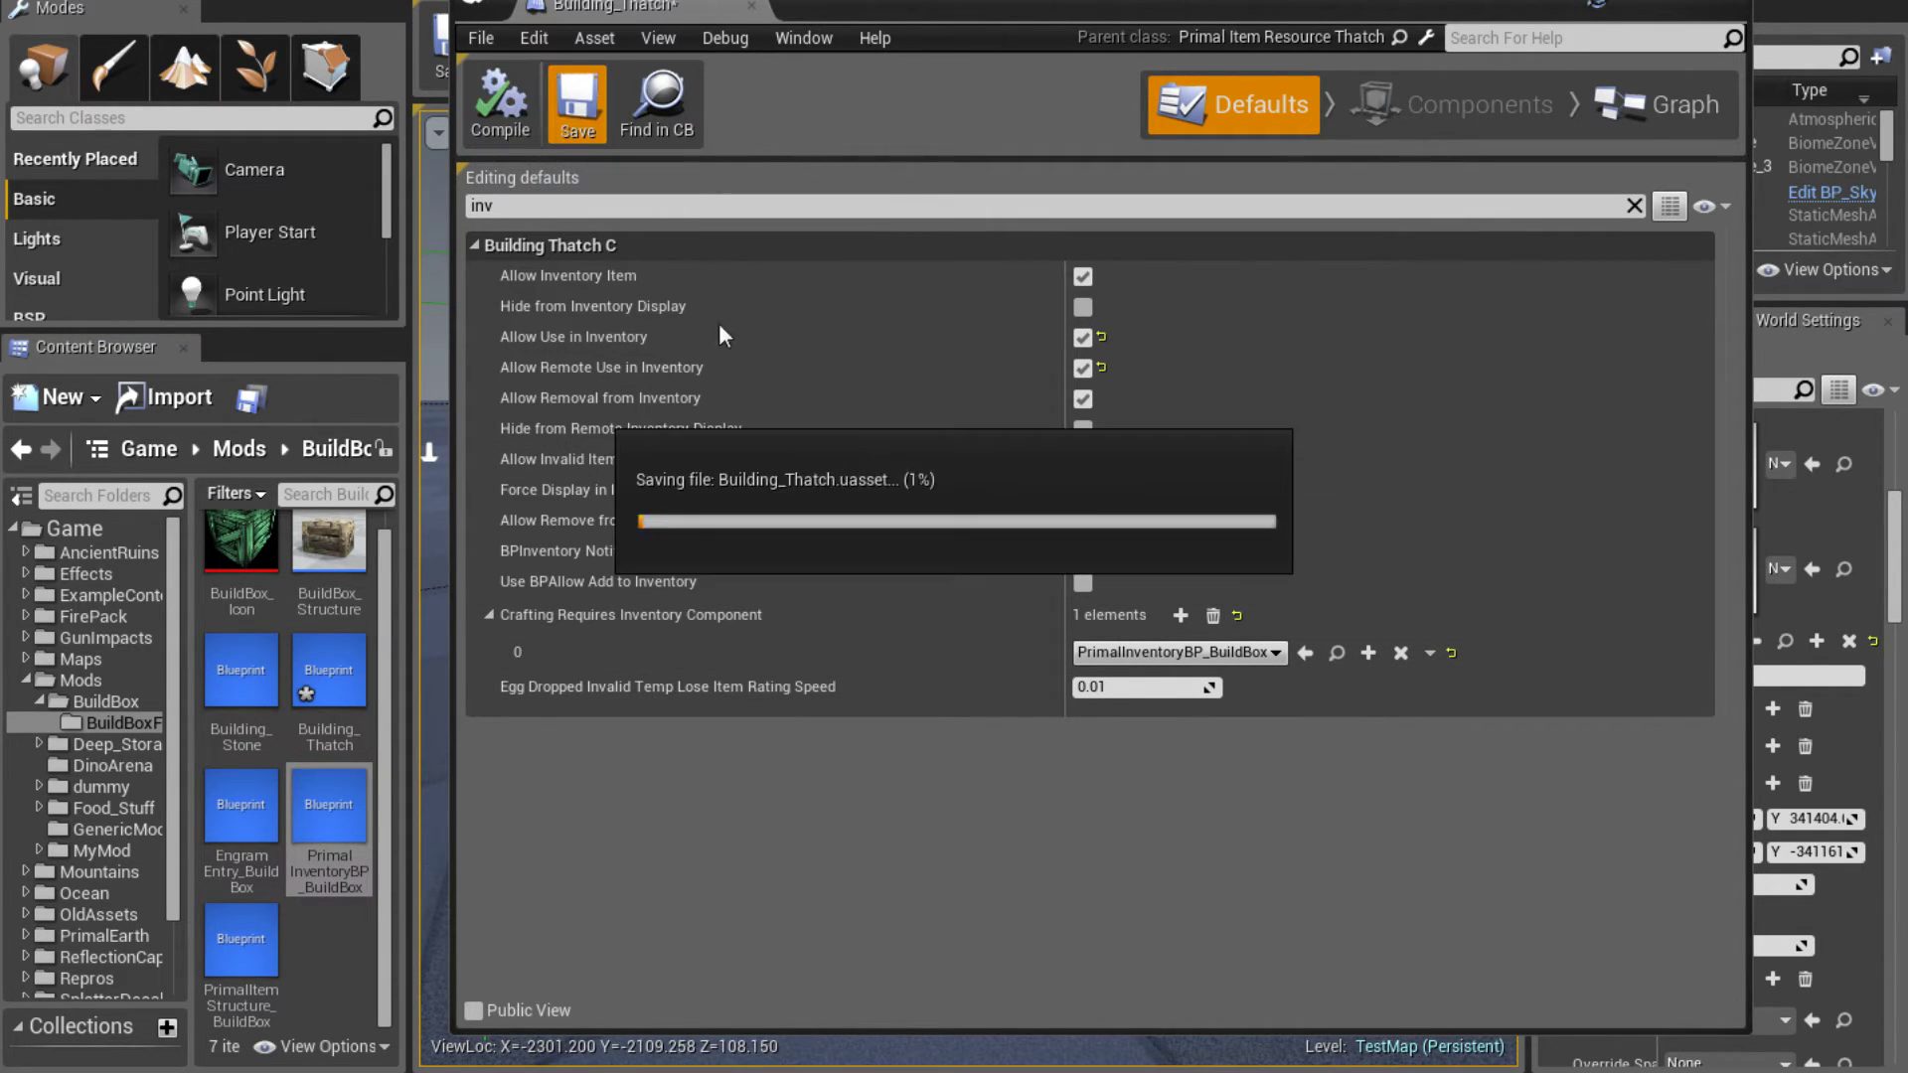
pyautogui.click(1704, 3)
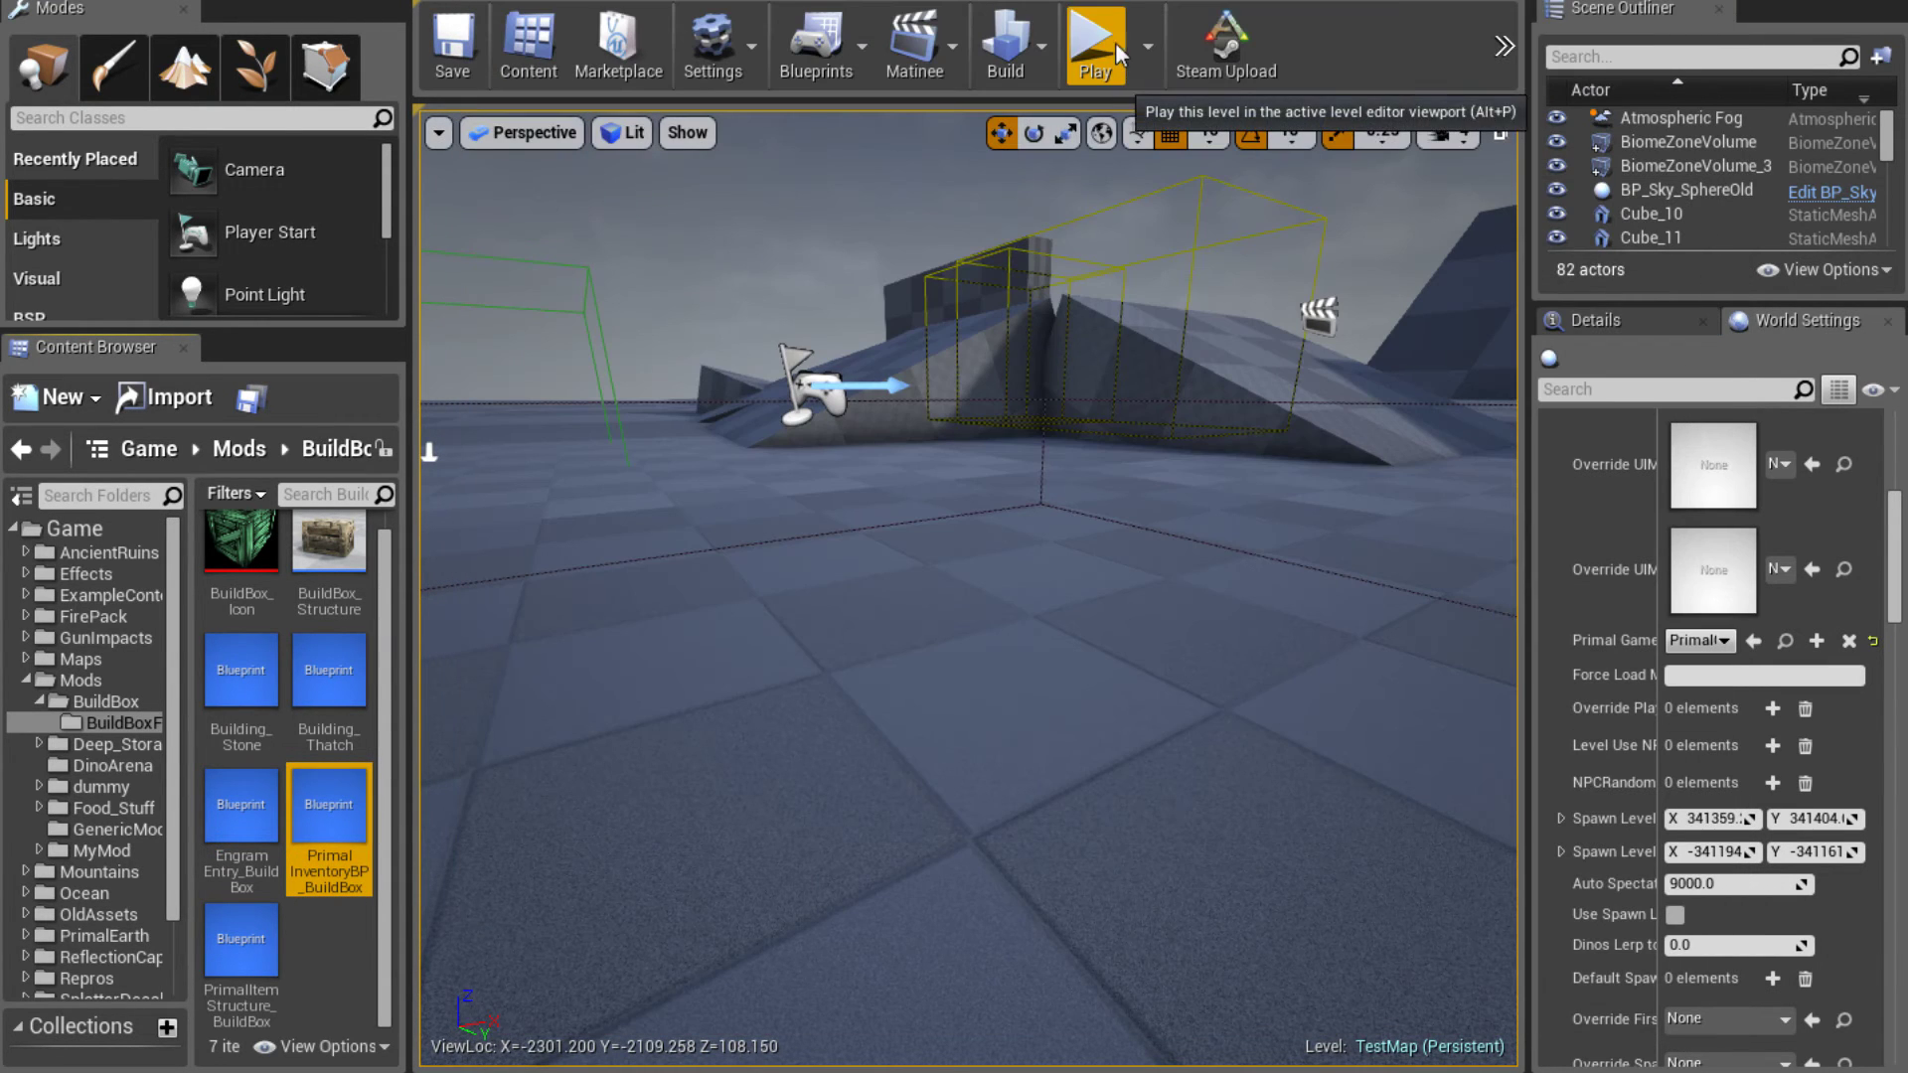
# Start playing the level and run the GiveResources and GiveEngrams console commands
pyautogui.click(1107, 40)
pyautogui.click(1044, 450)
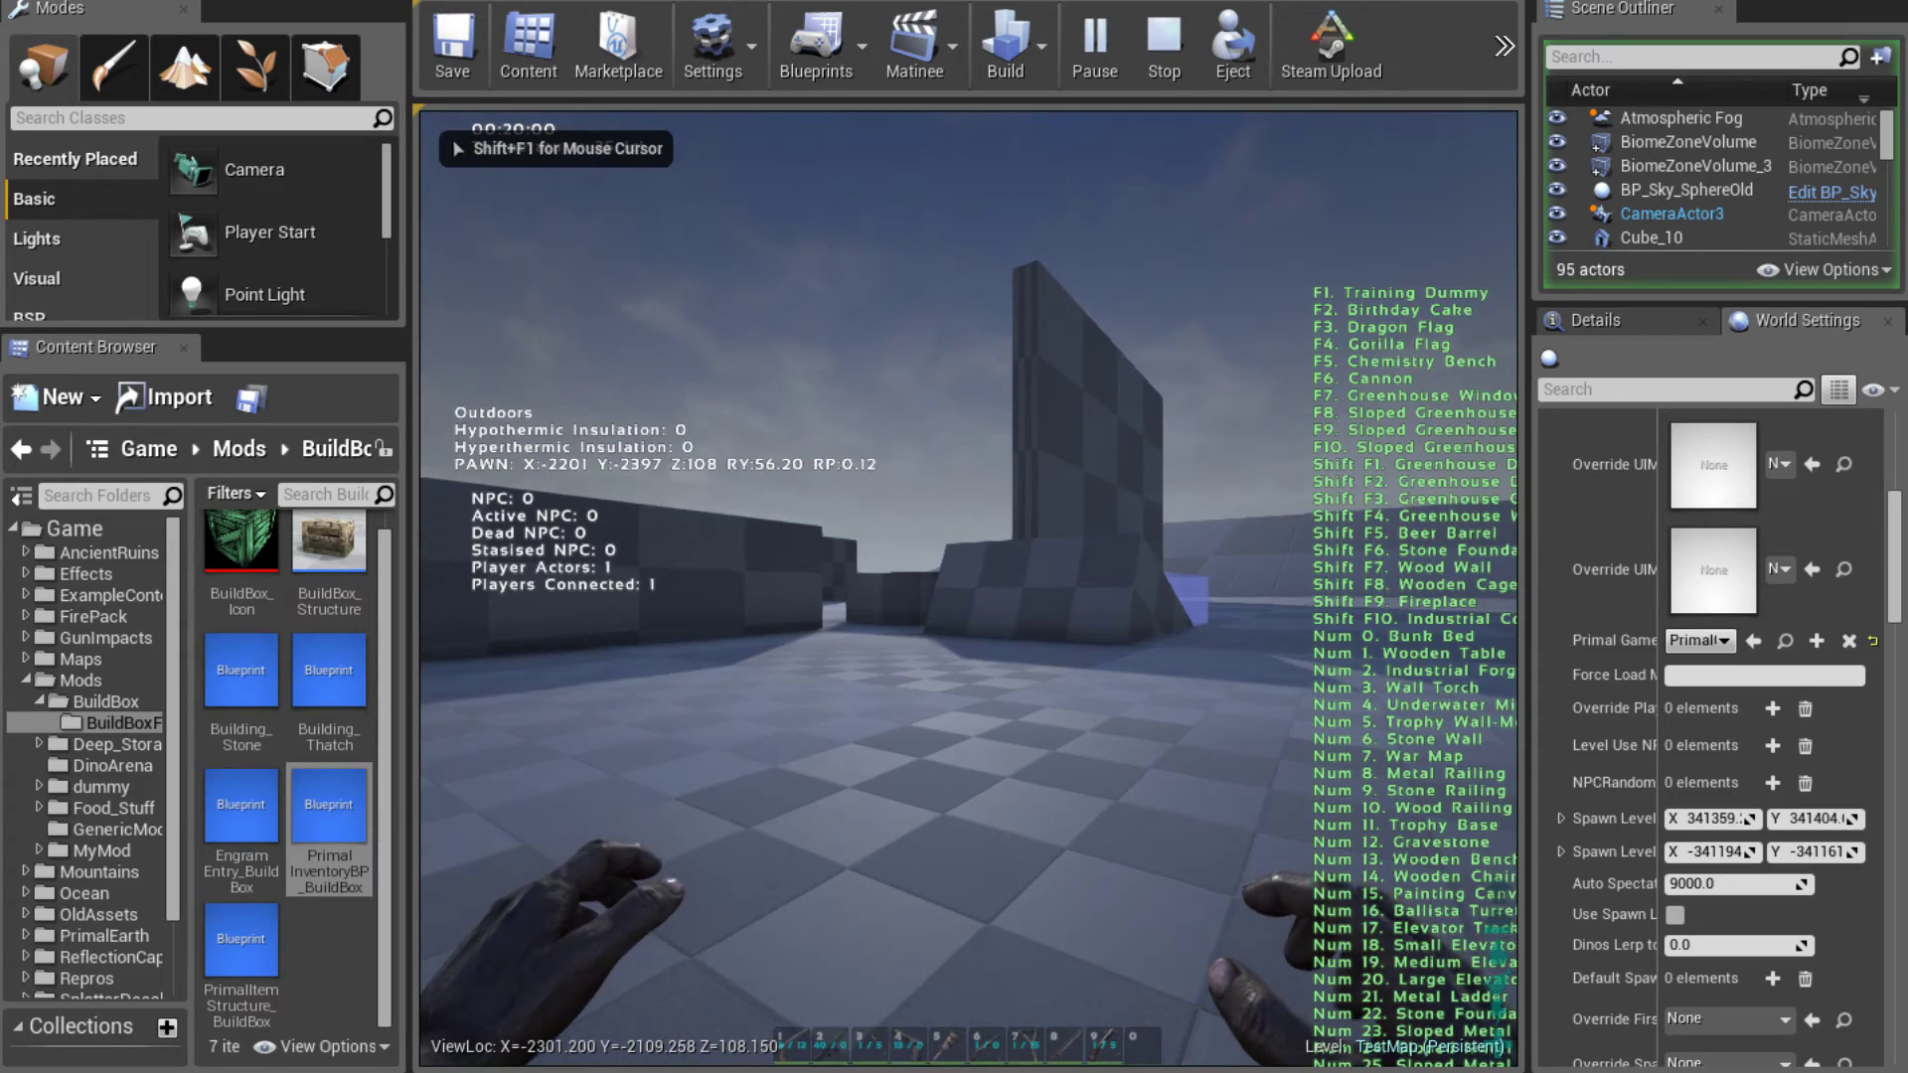
pyautogui.press('`')
pyautogui.press('Up')
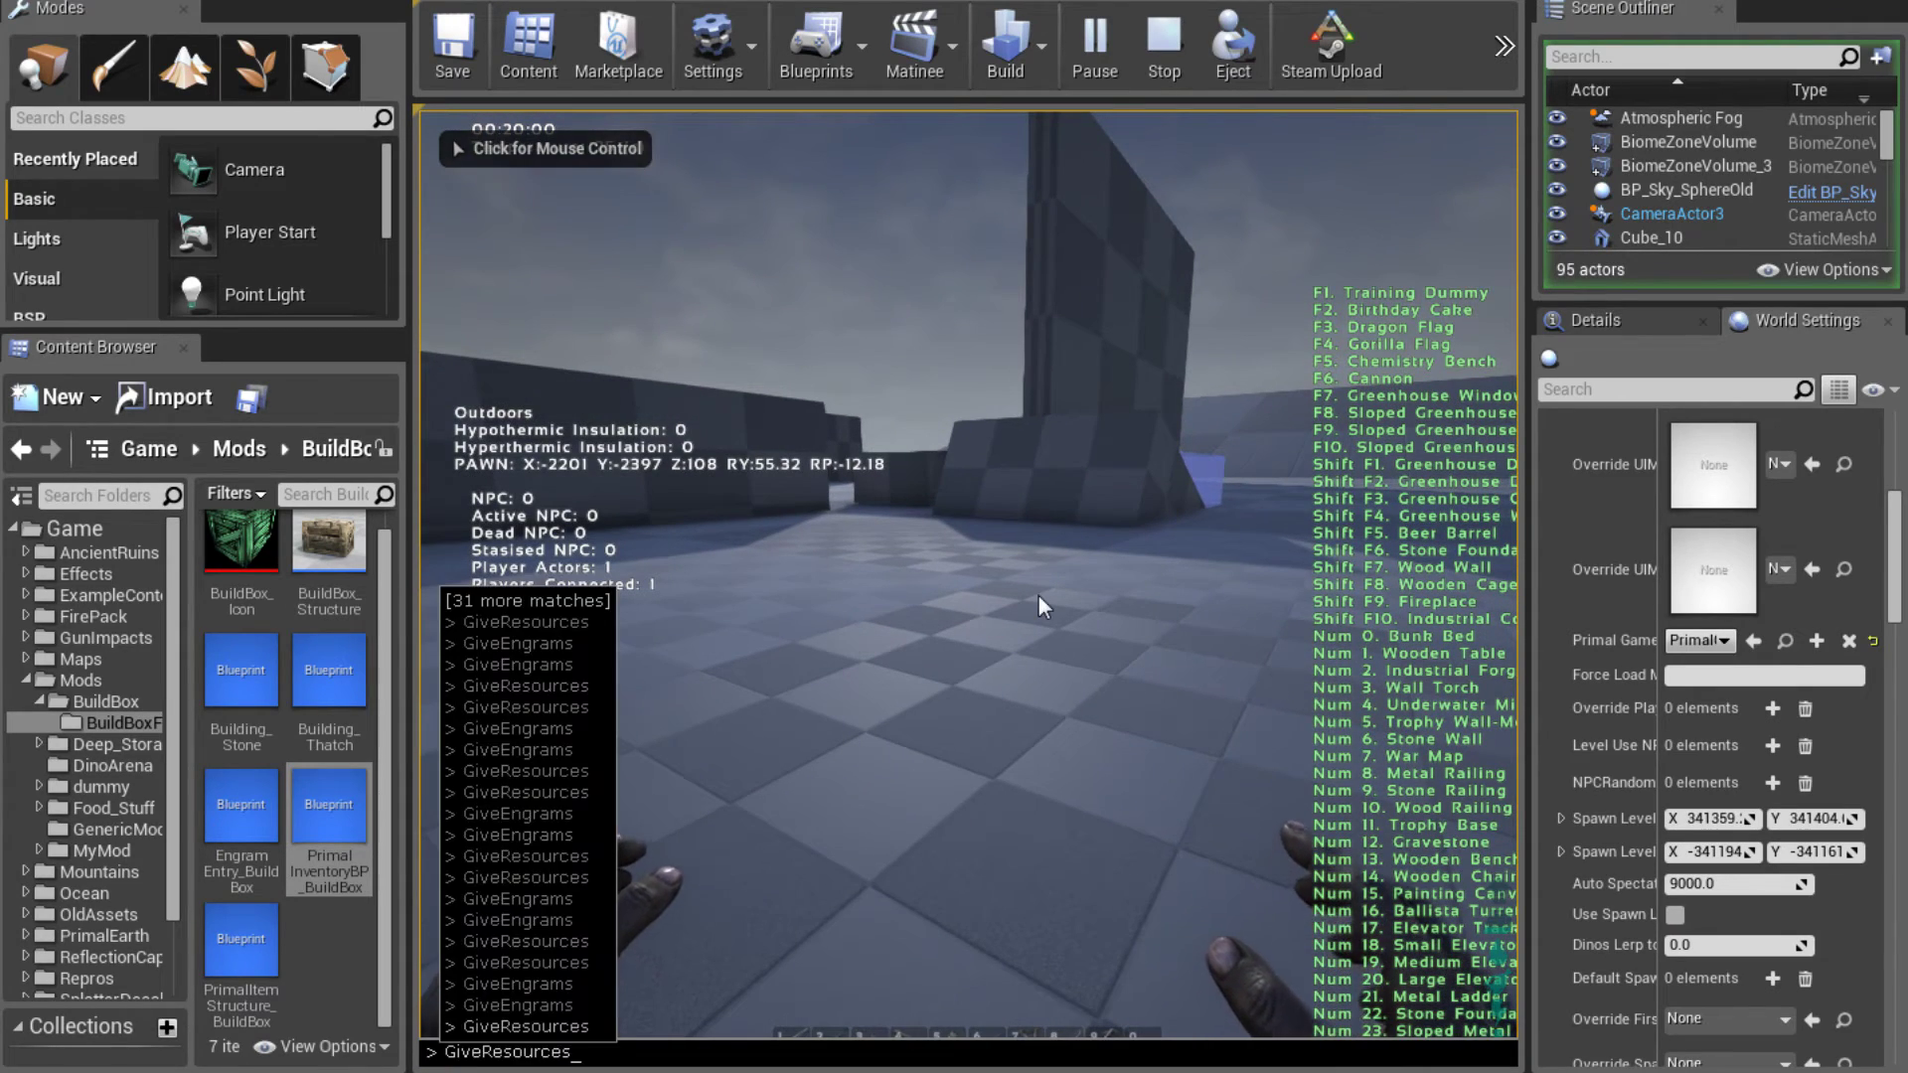
pyautogui.press('Return')
pyautogui.press('Up')
pyautogui.press('Return')
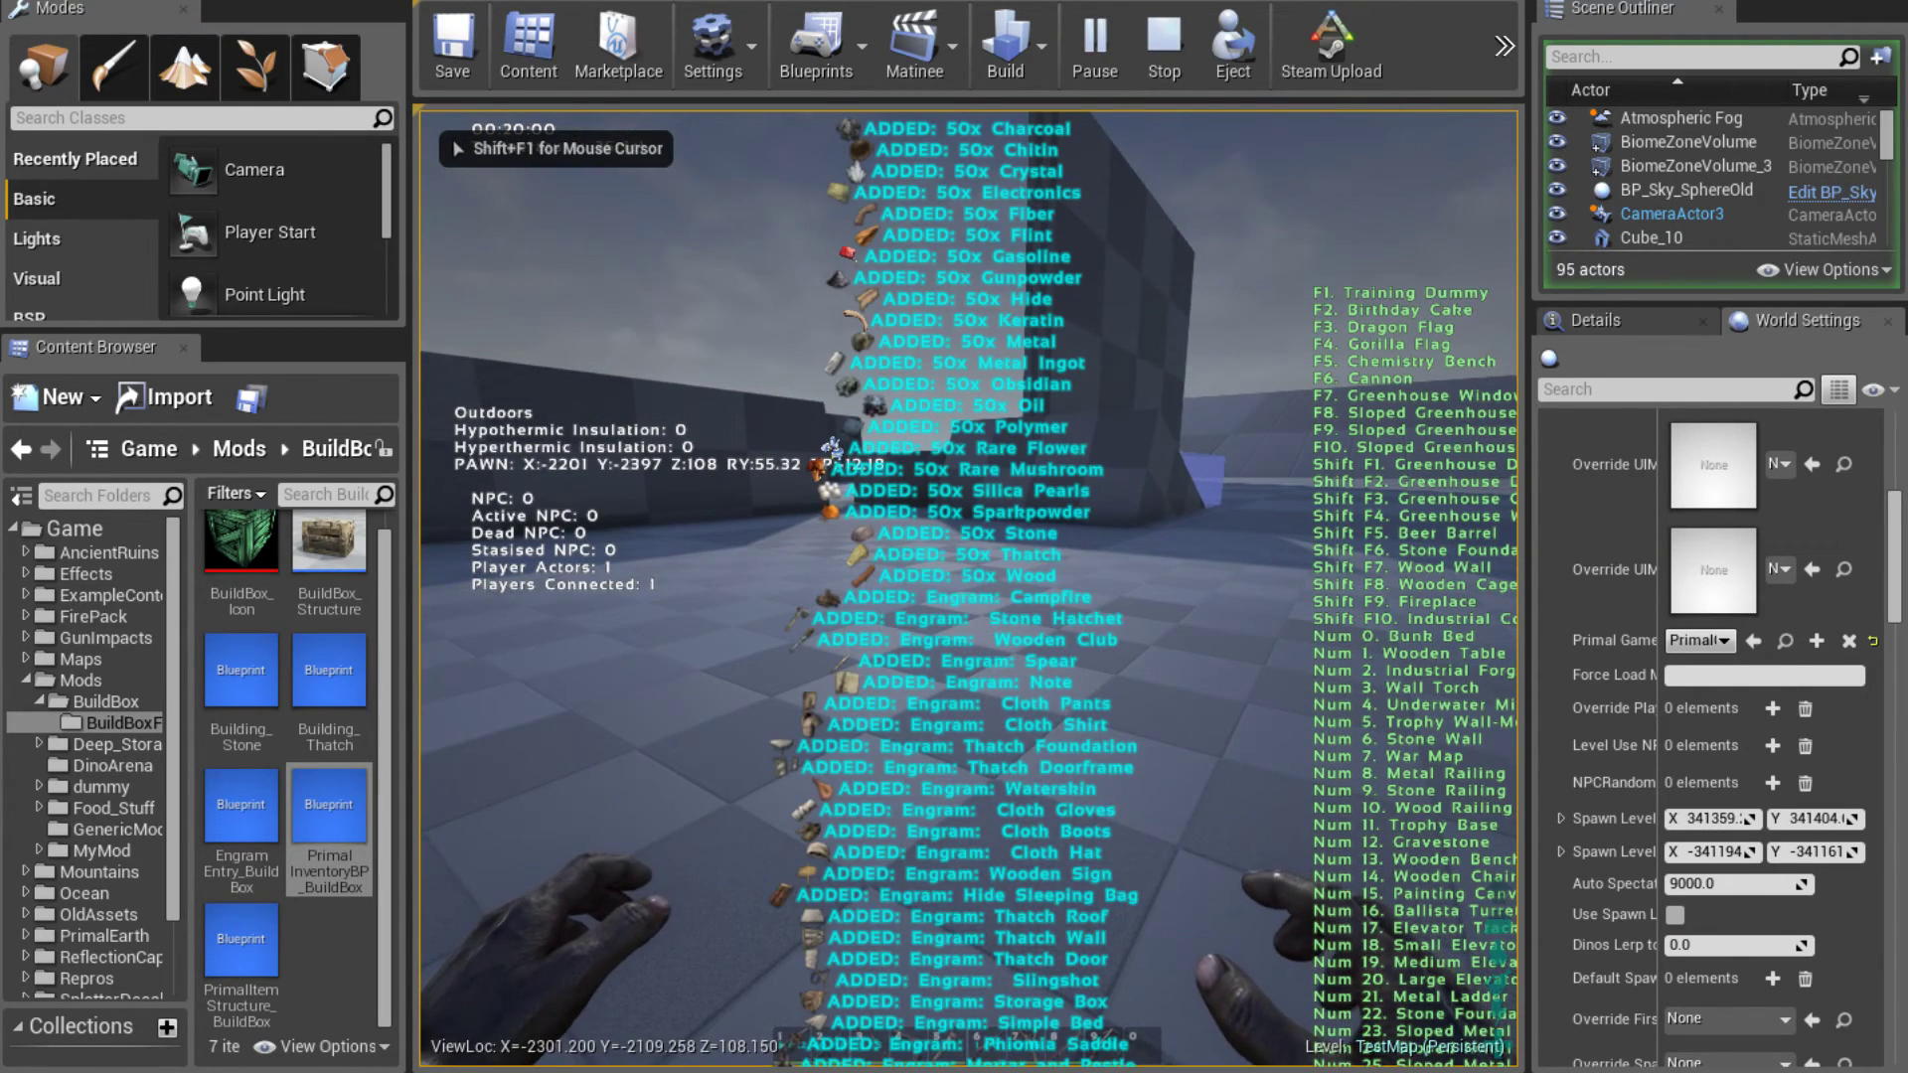
# Craft the mod's Storage Box from the survivor's craftables and assign it to quick item slot 2
pyautogui.press('i')
pyautogui.click(636, 387)
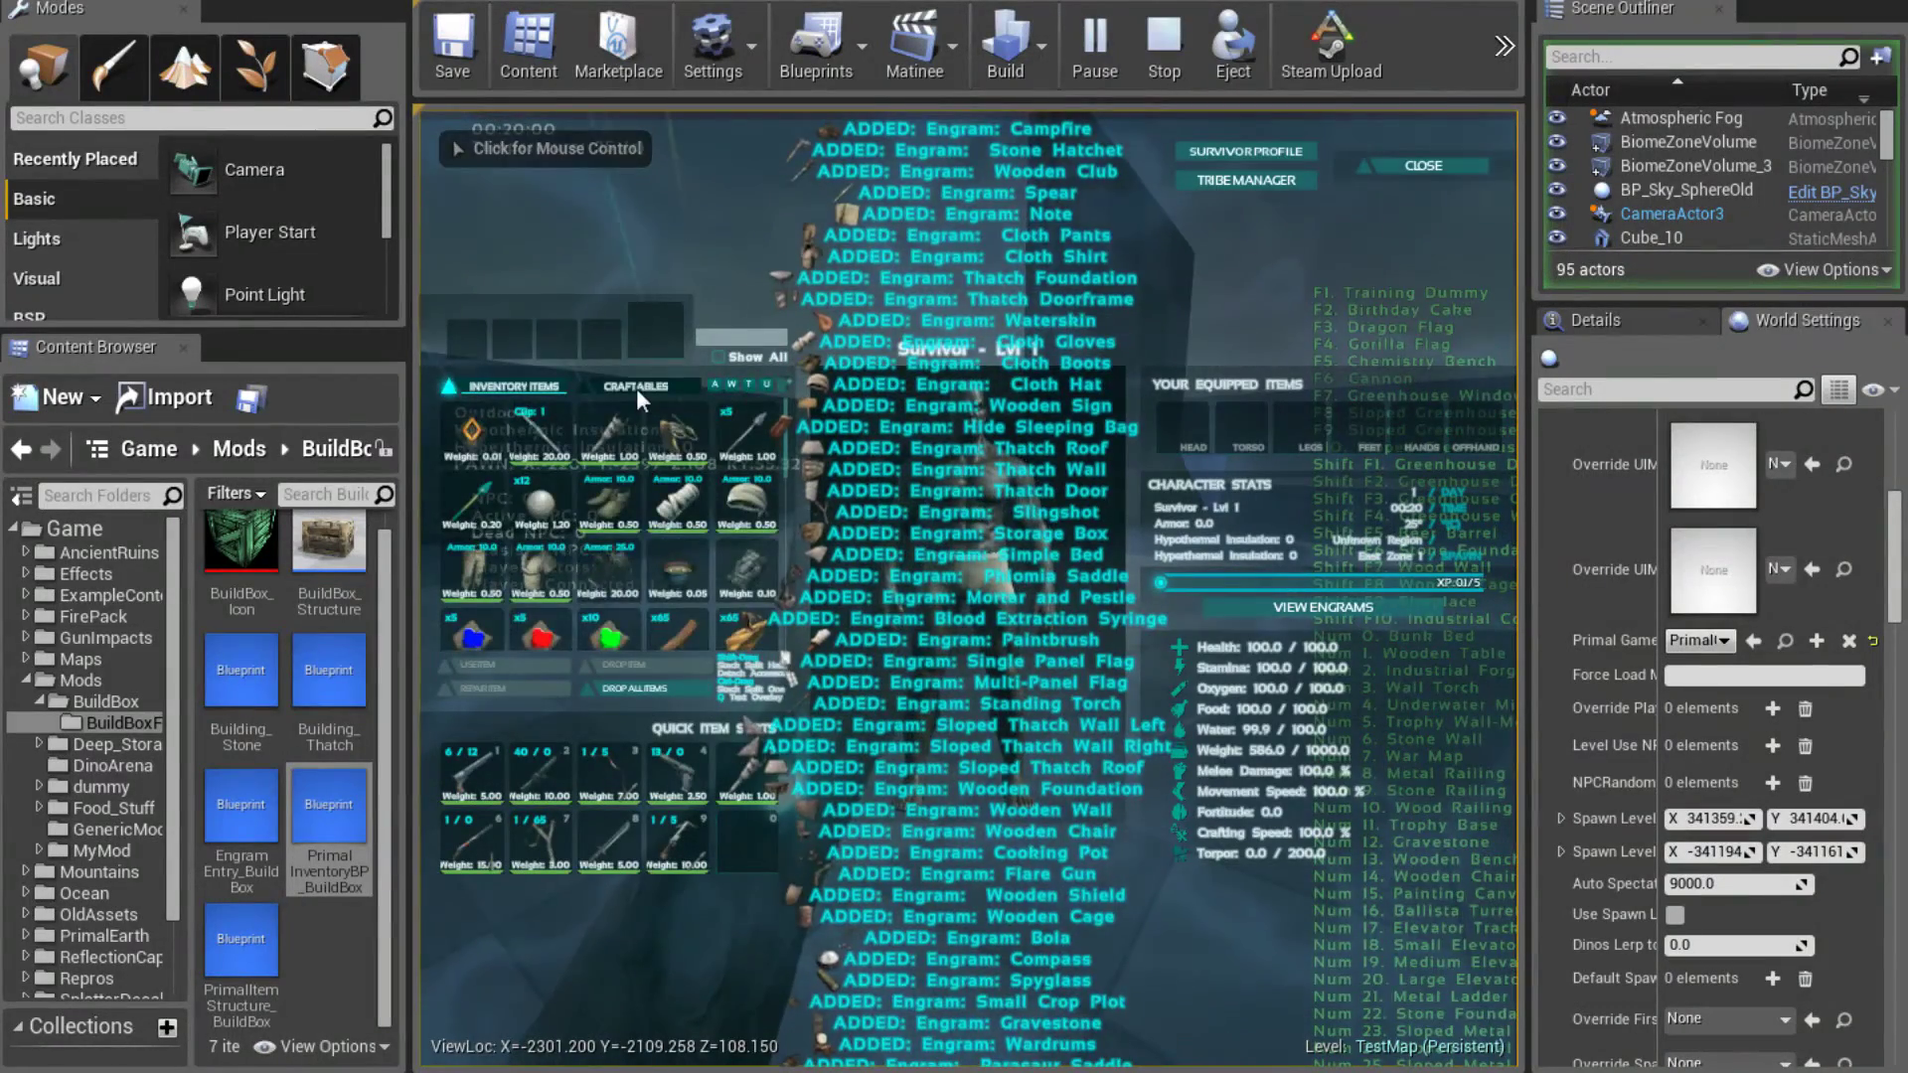
pyautogui.doubleClick(469, 439)
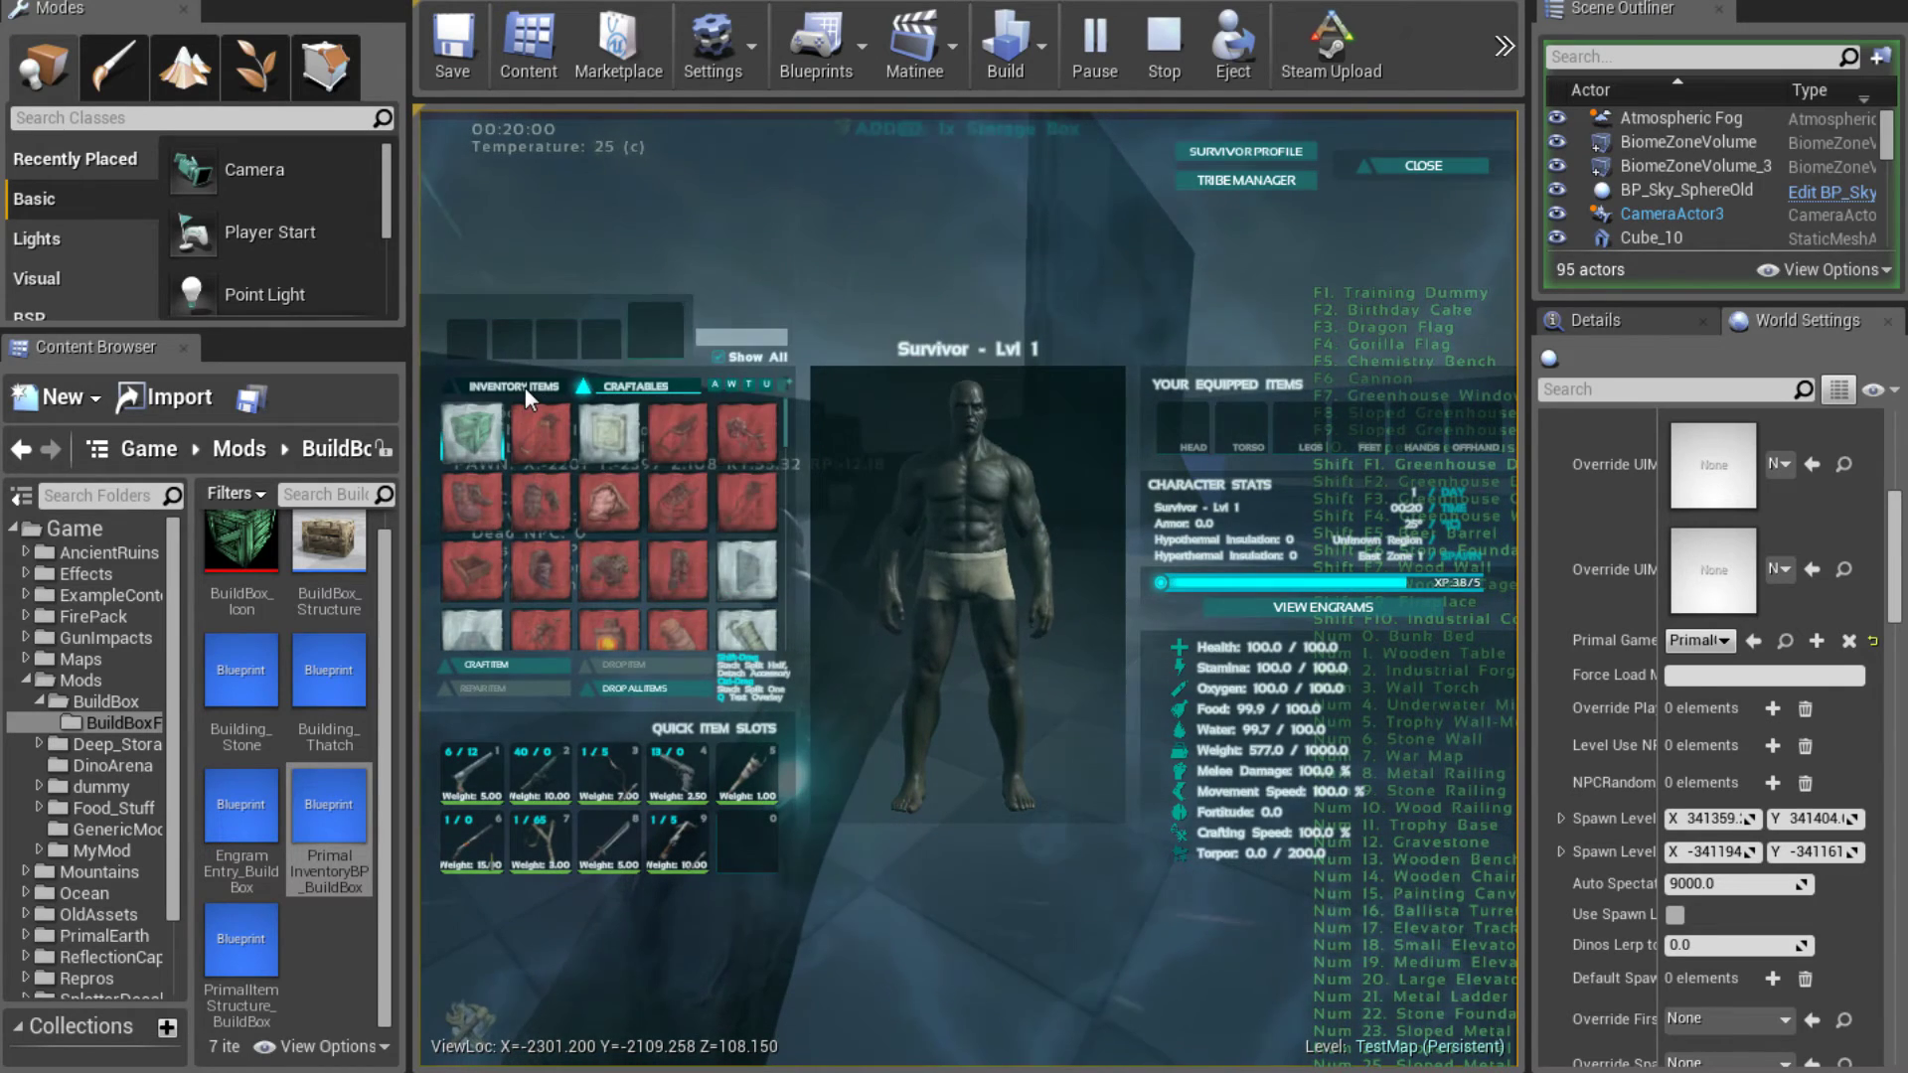
pyautogui.click(525, 386)
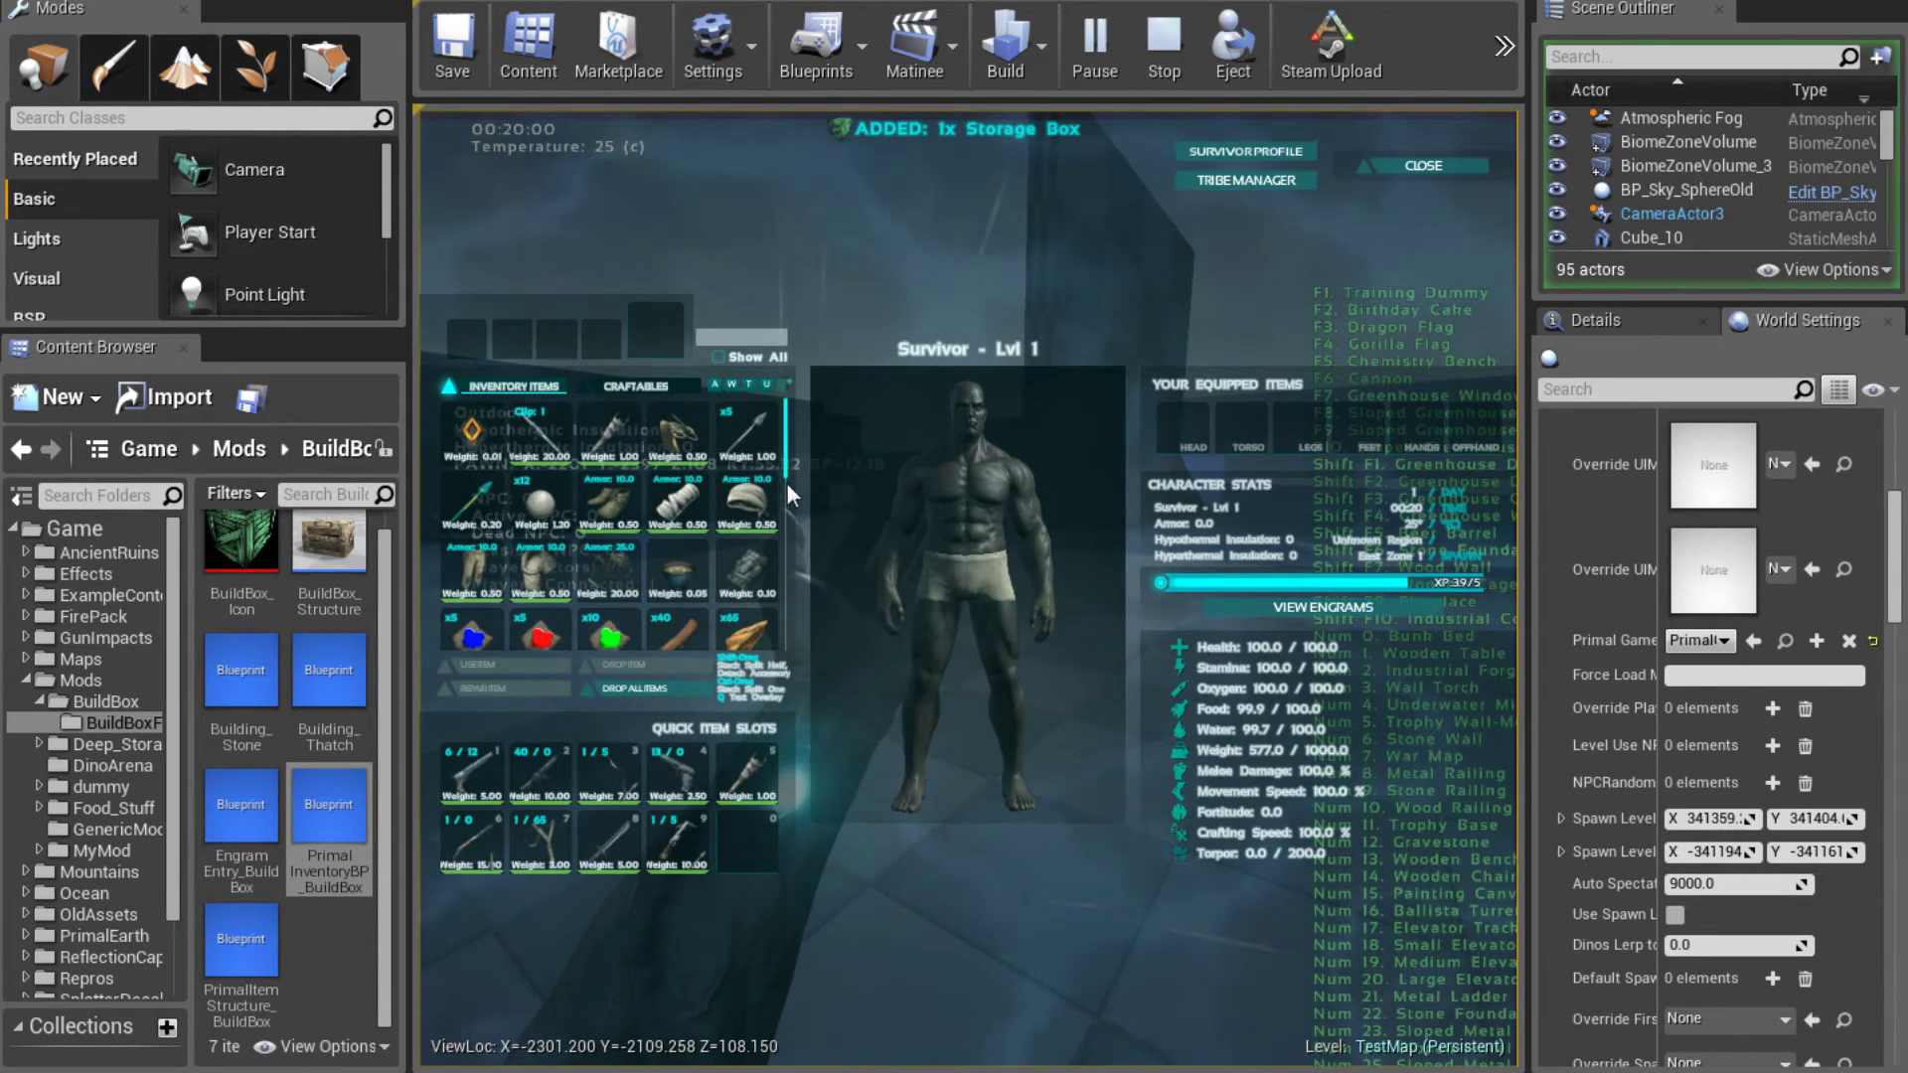
pyautogui.moveTo(785, 481); pyautogui.dragTo(793, 638)
pyautogui.moveTo(559, 628); pyautogui.dragTo(551, 753)
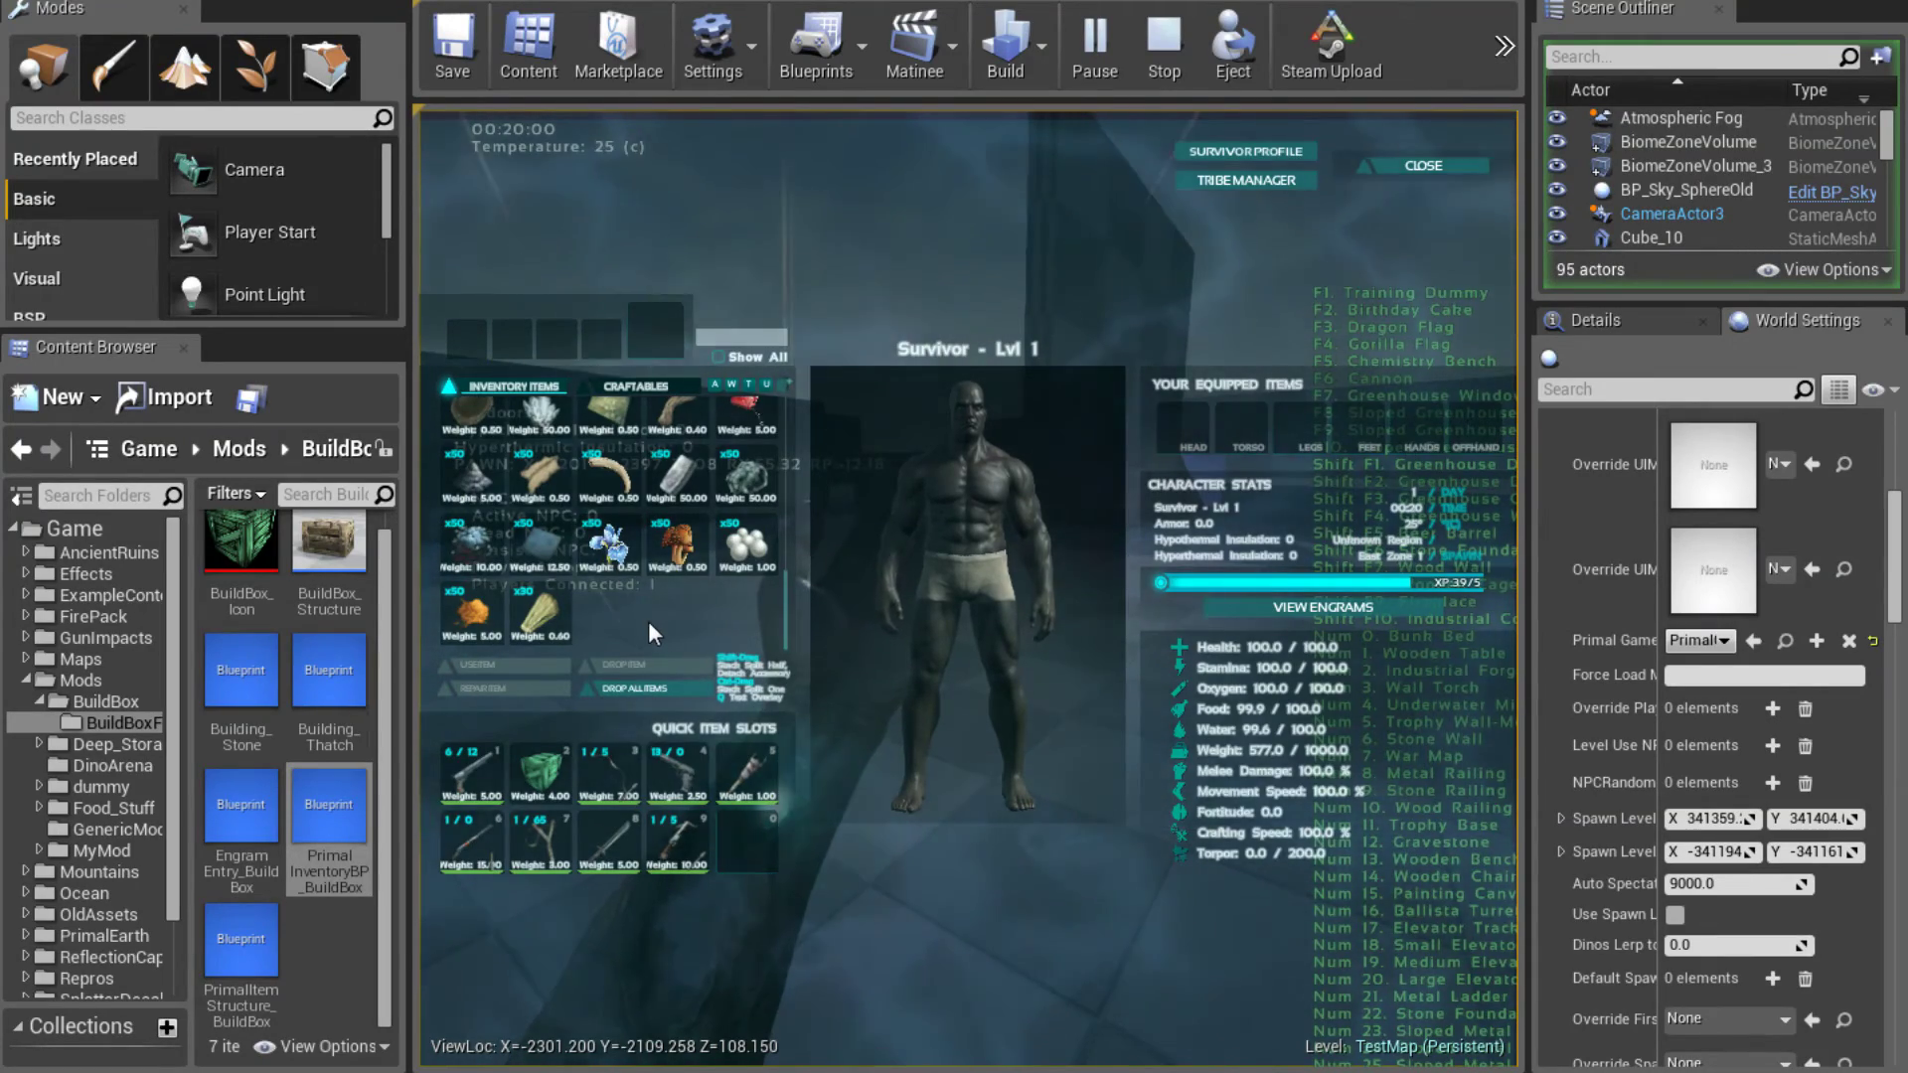
# Equip the Storage Box from quick slot 2 and place it on the ground in front of the survivor
pyautogui.press('i')
pyautogui.press('2')
pyautogui.click(979, 624)
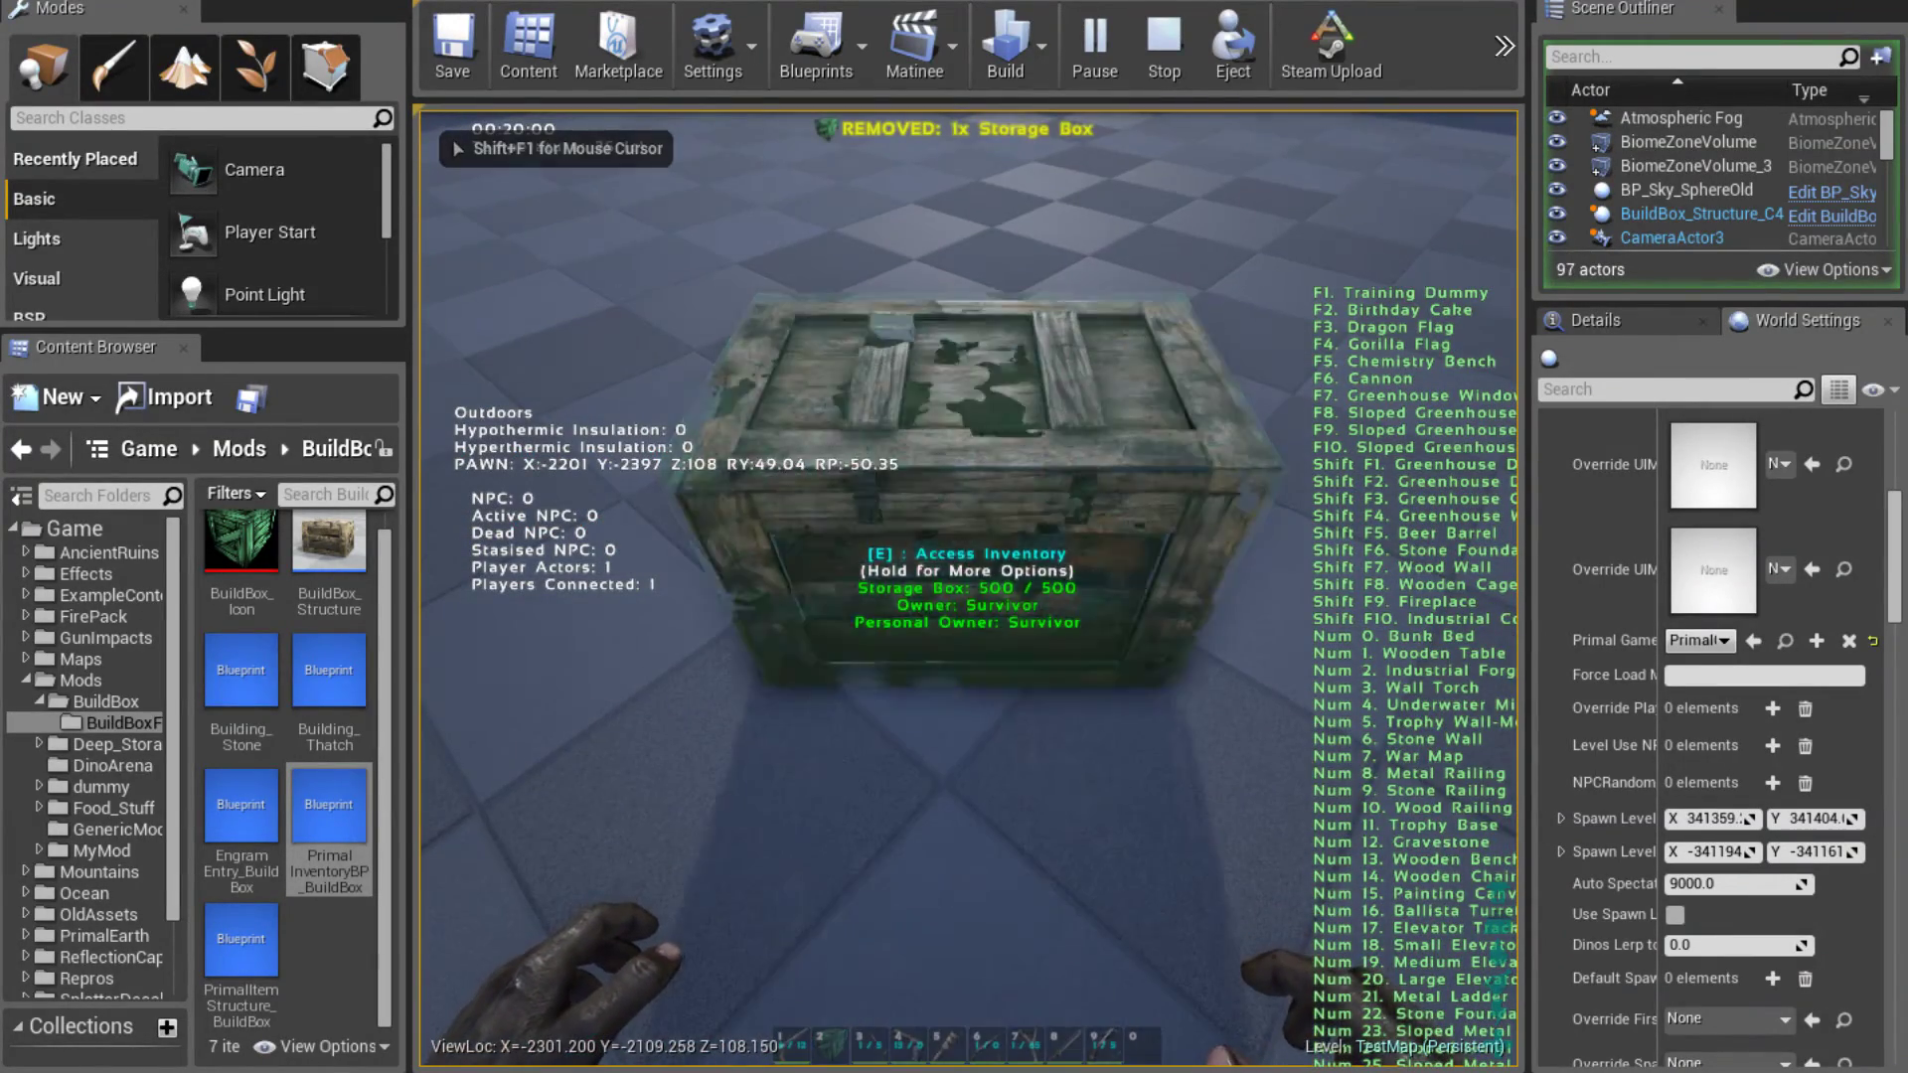
# Transfer the thatch into the placed Storage Box, craft its Thatch blueprint as a test, and stop the play session
pyautogui.press('f')
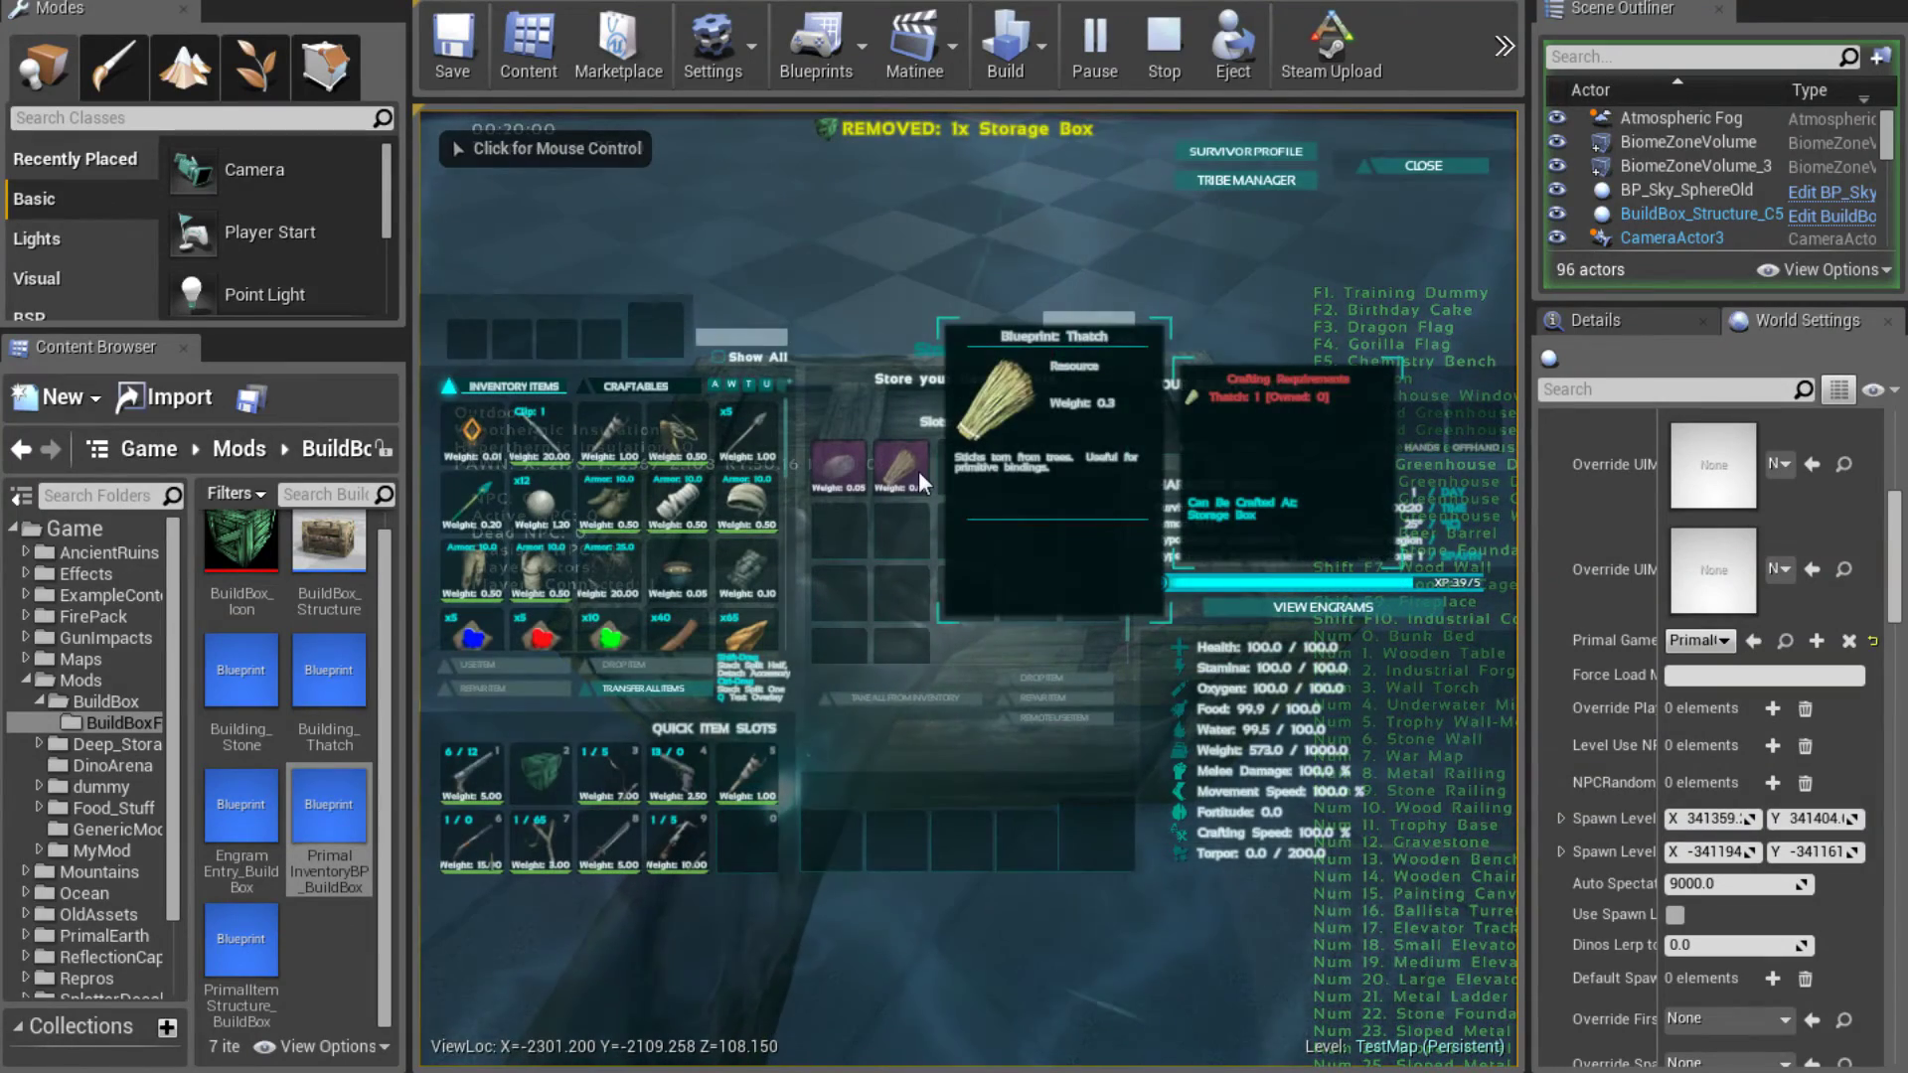
pyautogui.moveTo(784, 457); pyautogui.dragTo(778, 638)
pyautogui.moveTo(546, 611); pyautogui.dragTo(962, 587)
pyautogui.doubleClick(897, 475)
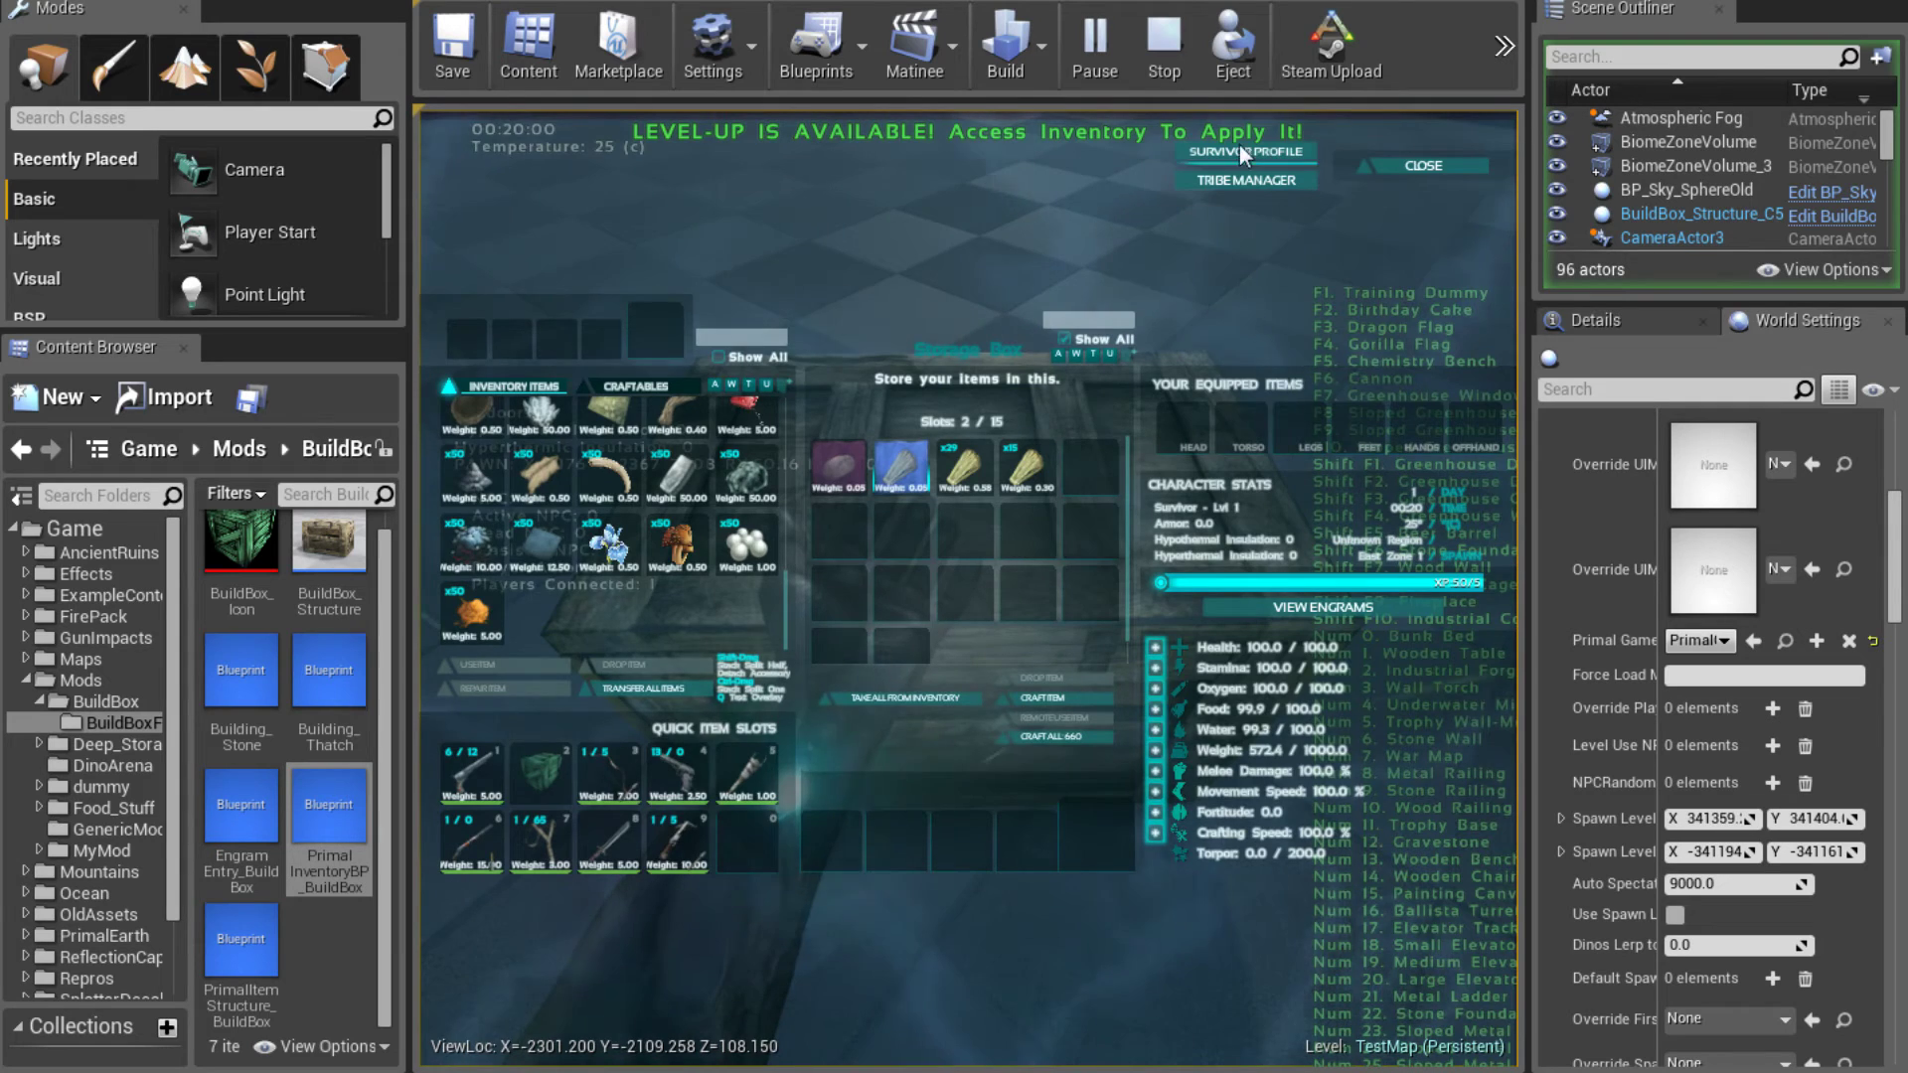
pyautogui.click(1158, 58)
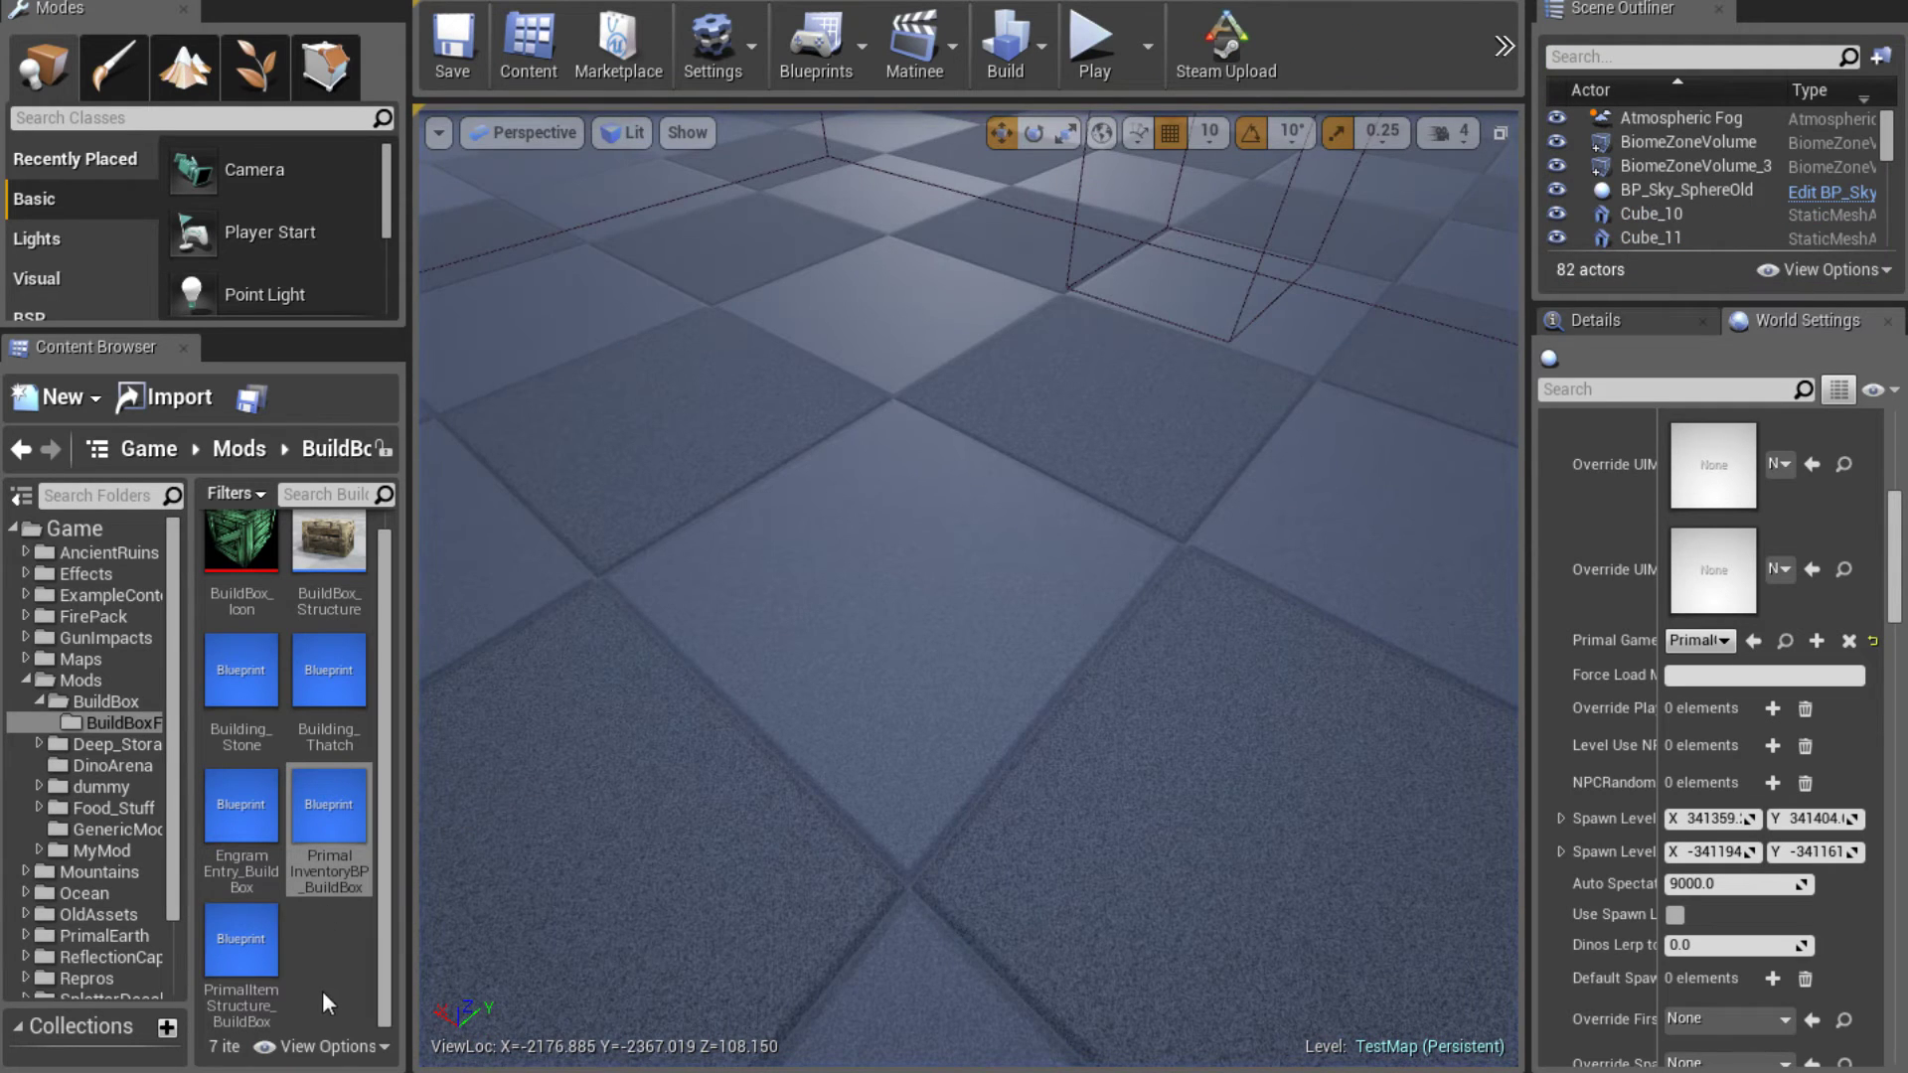
# Set Building_Thatch's Item Quantity to 100, filtering its defaults by "qua", then compile and save the blueprint
pyautogui.click(329, 676)
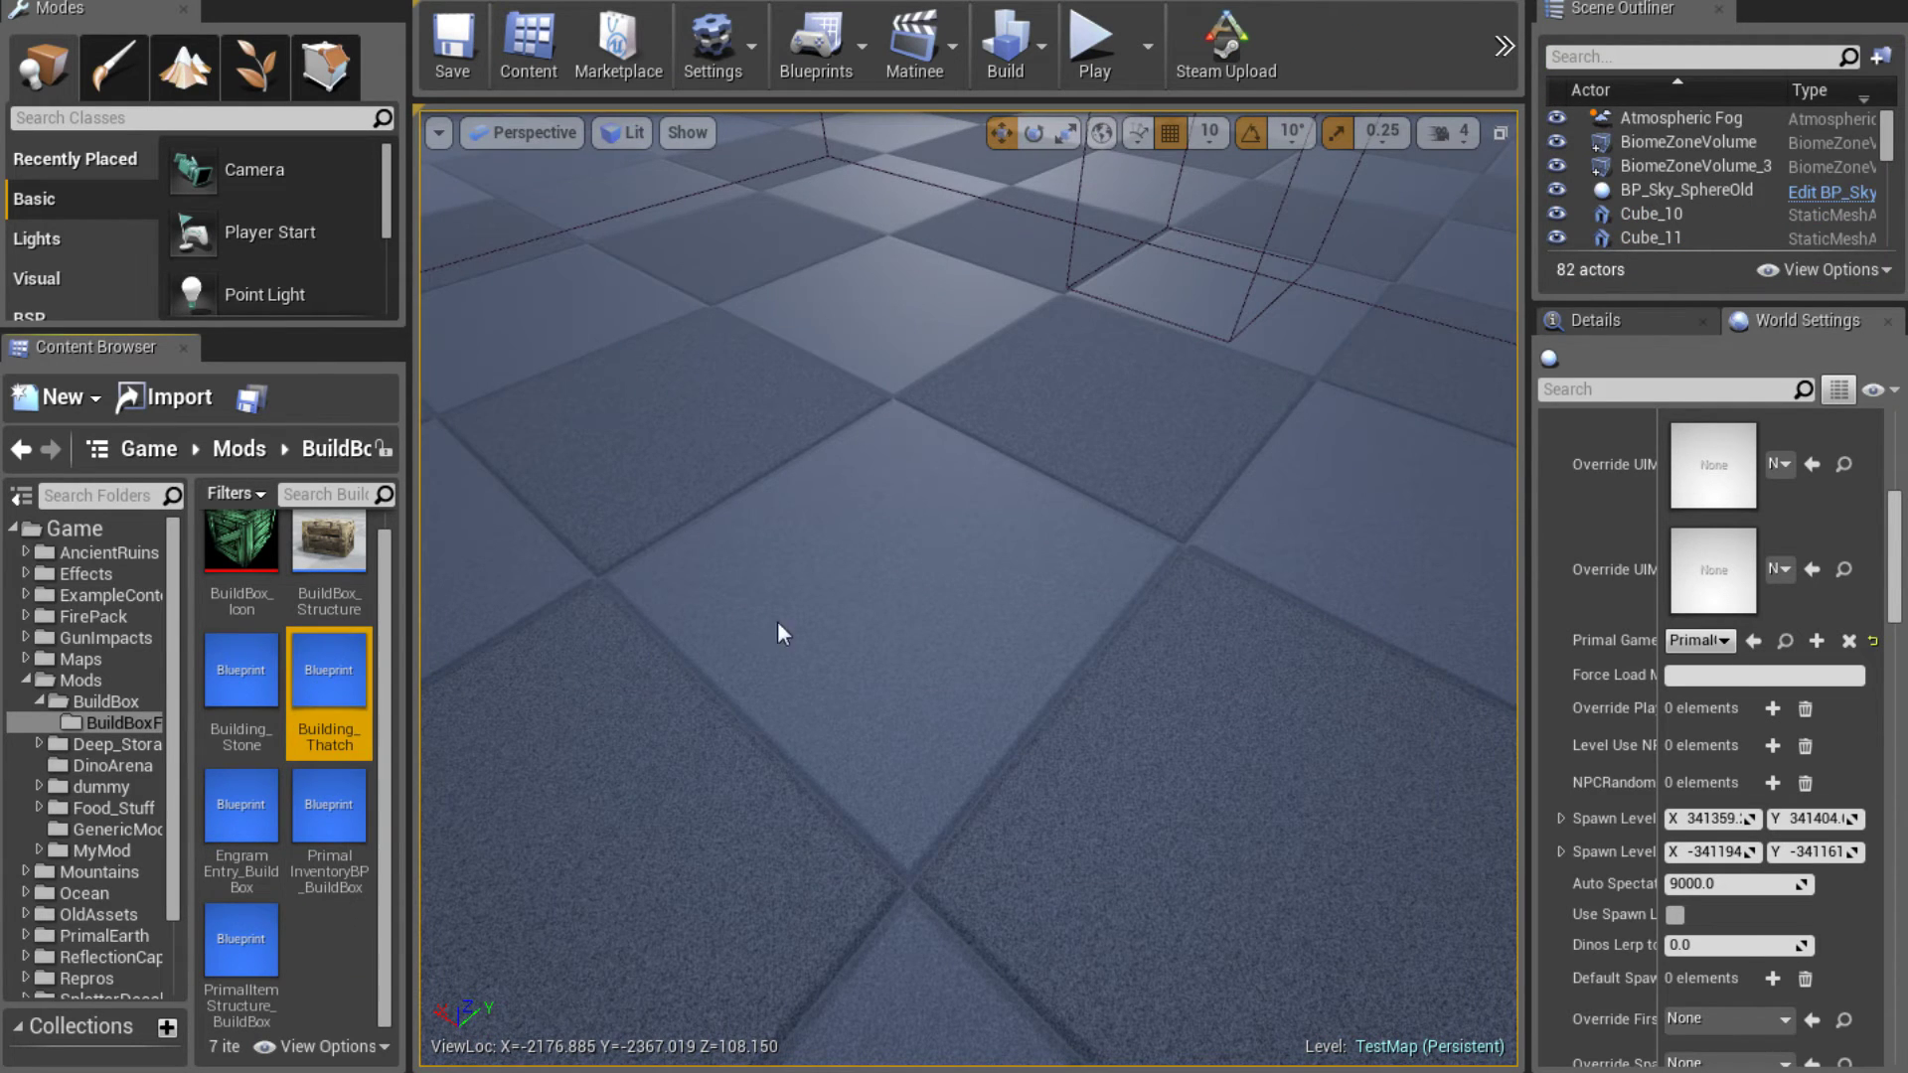
pyautogui.write('quan')
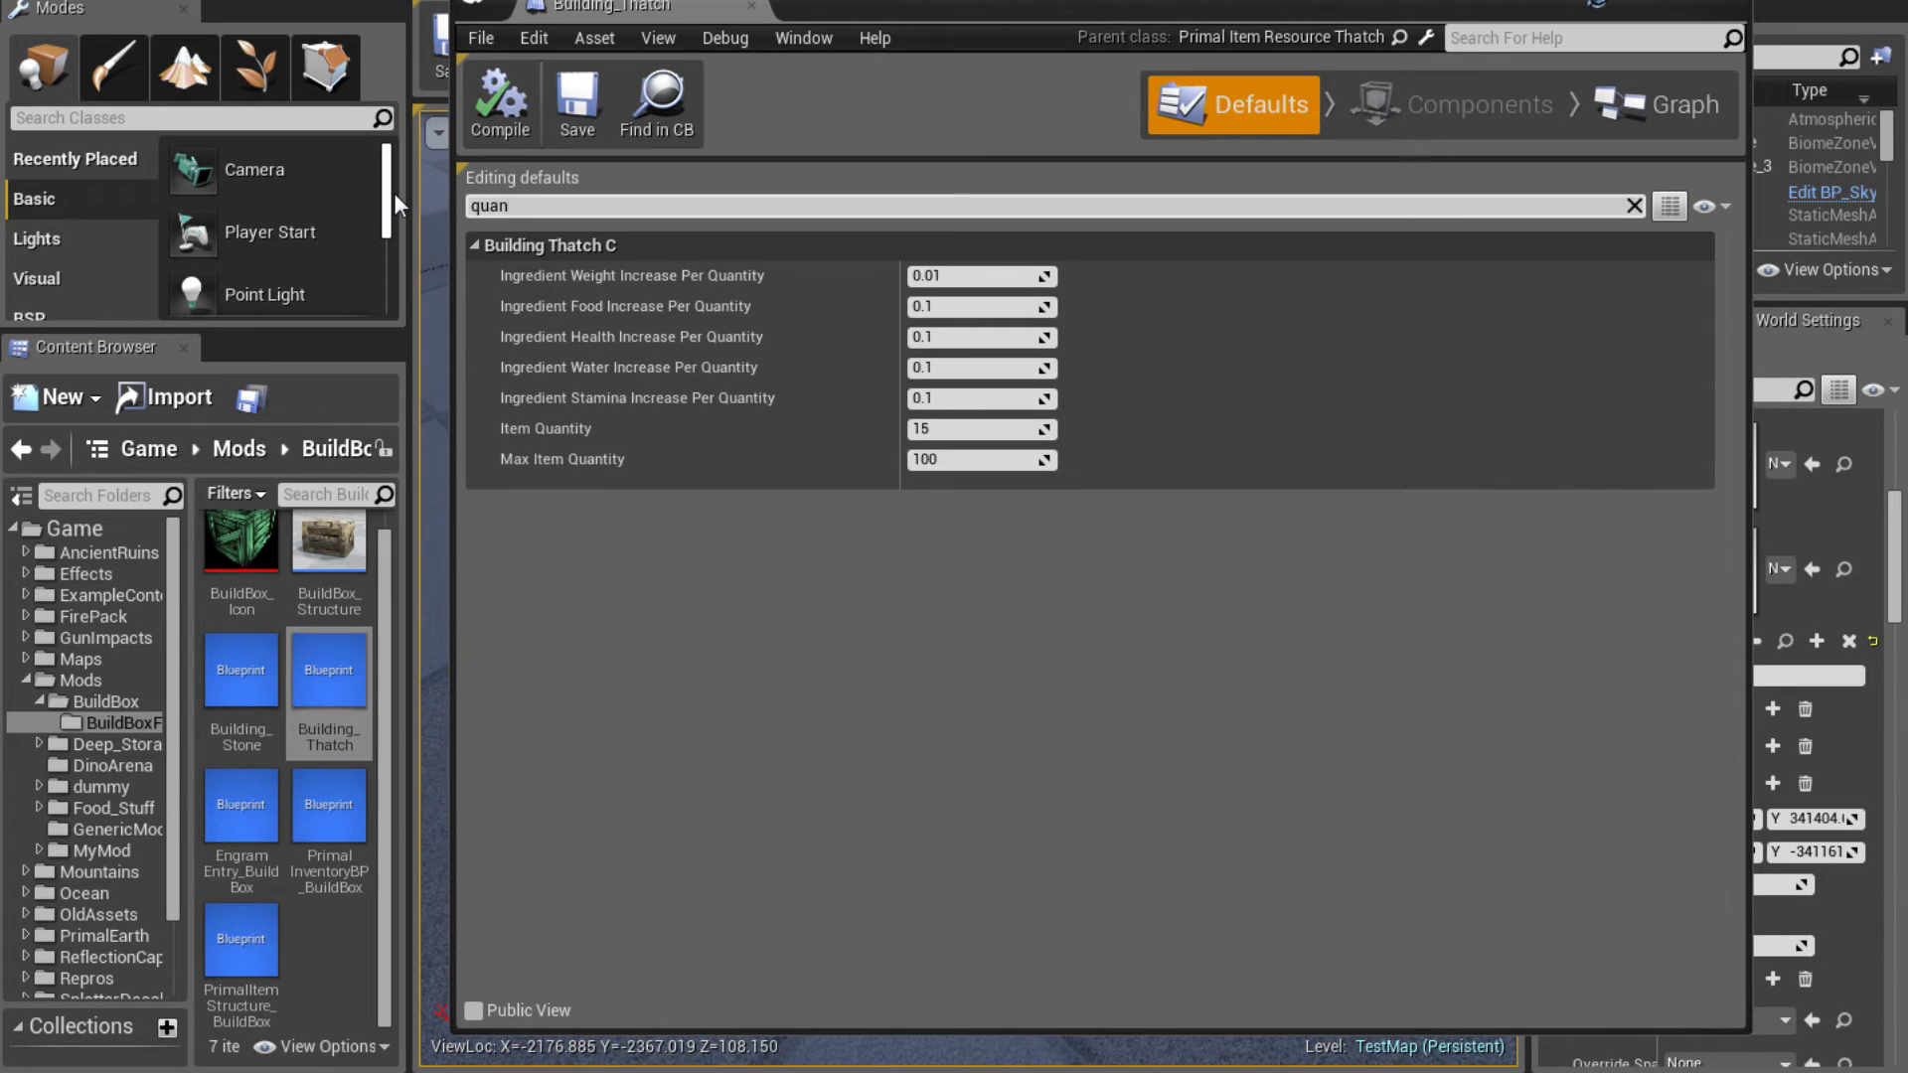
pyautogui.press('BackSpace')
pyautogui.press('BackSpace')
pyautogui.write('a')
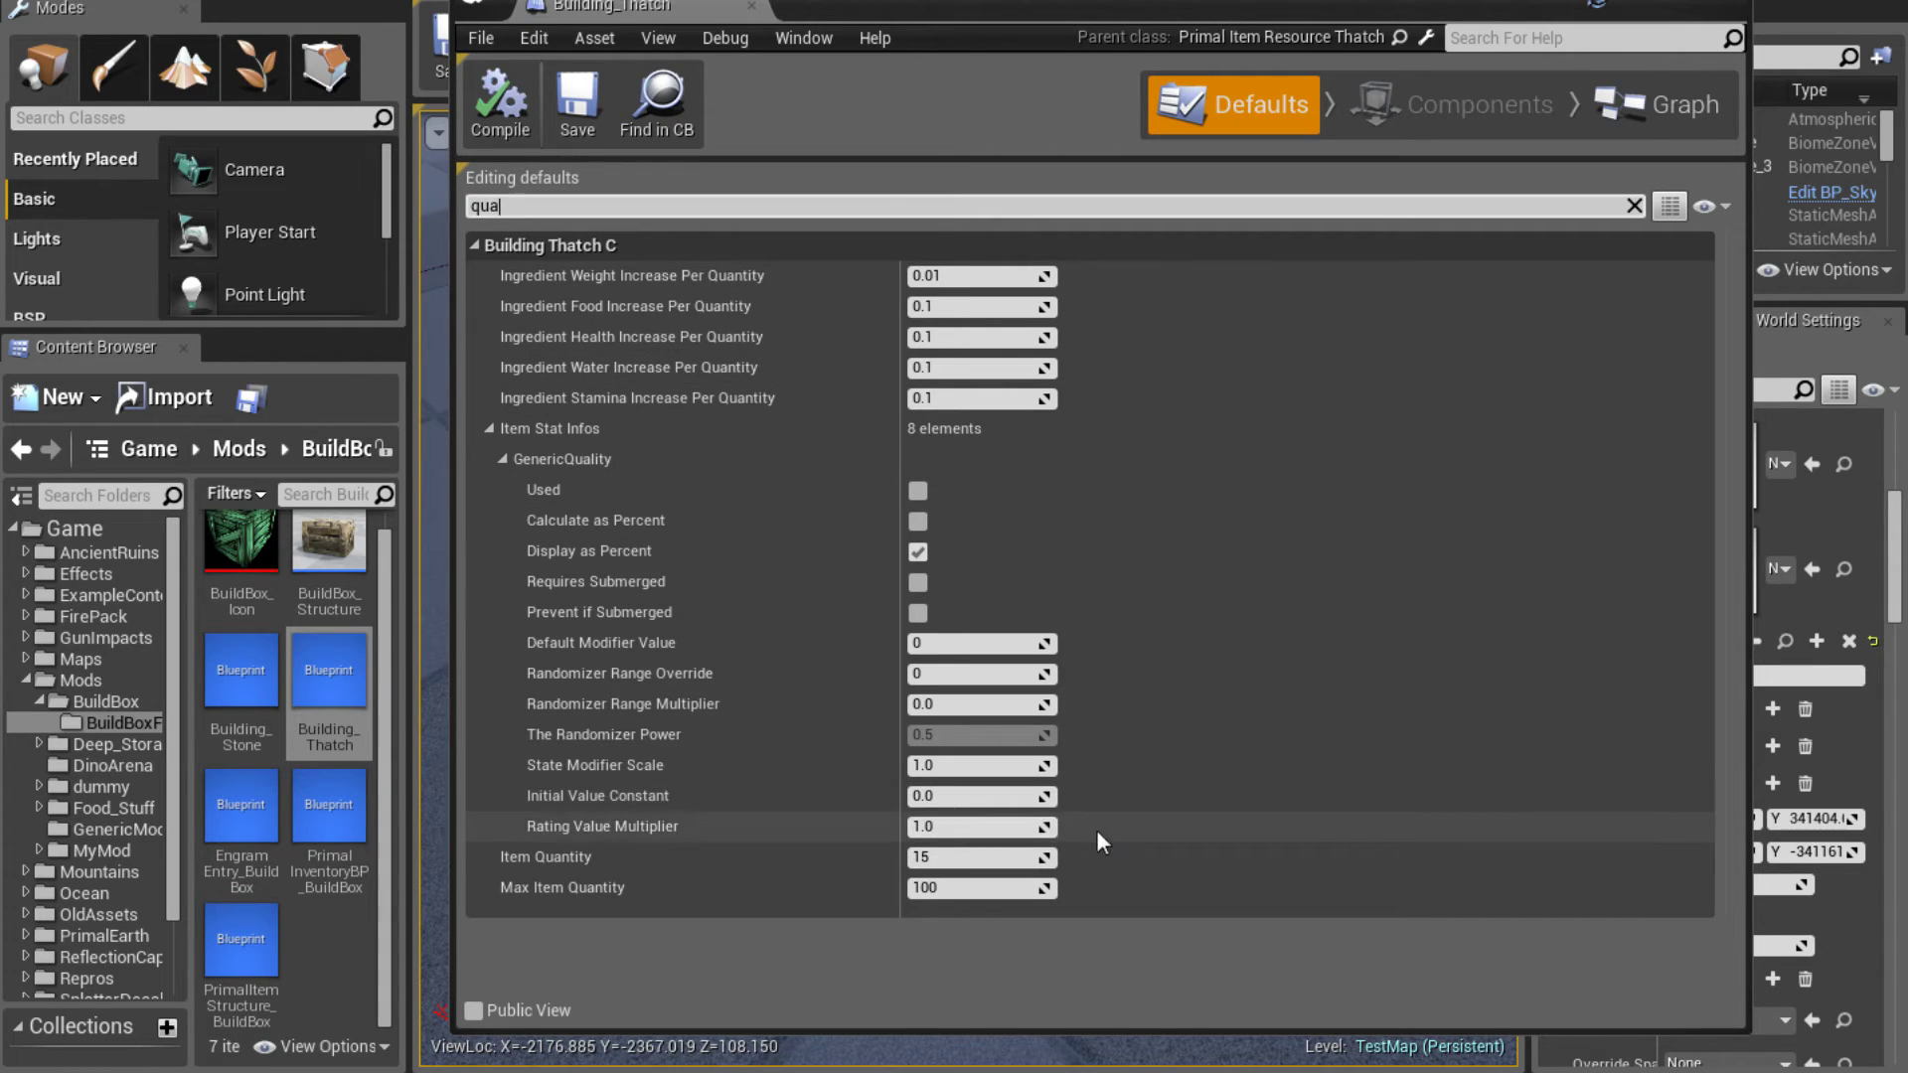
pyautogui.click(1002, 868)
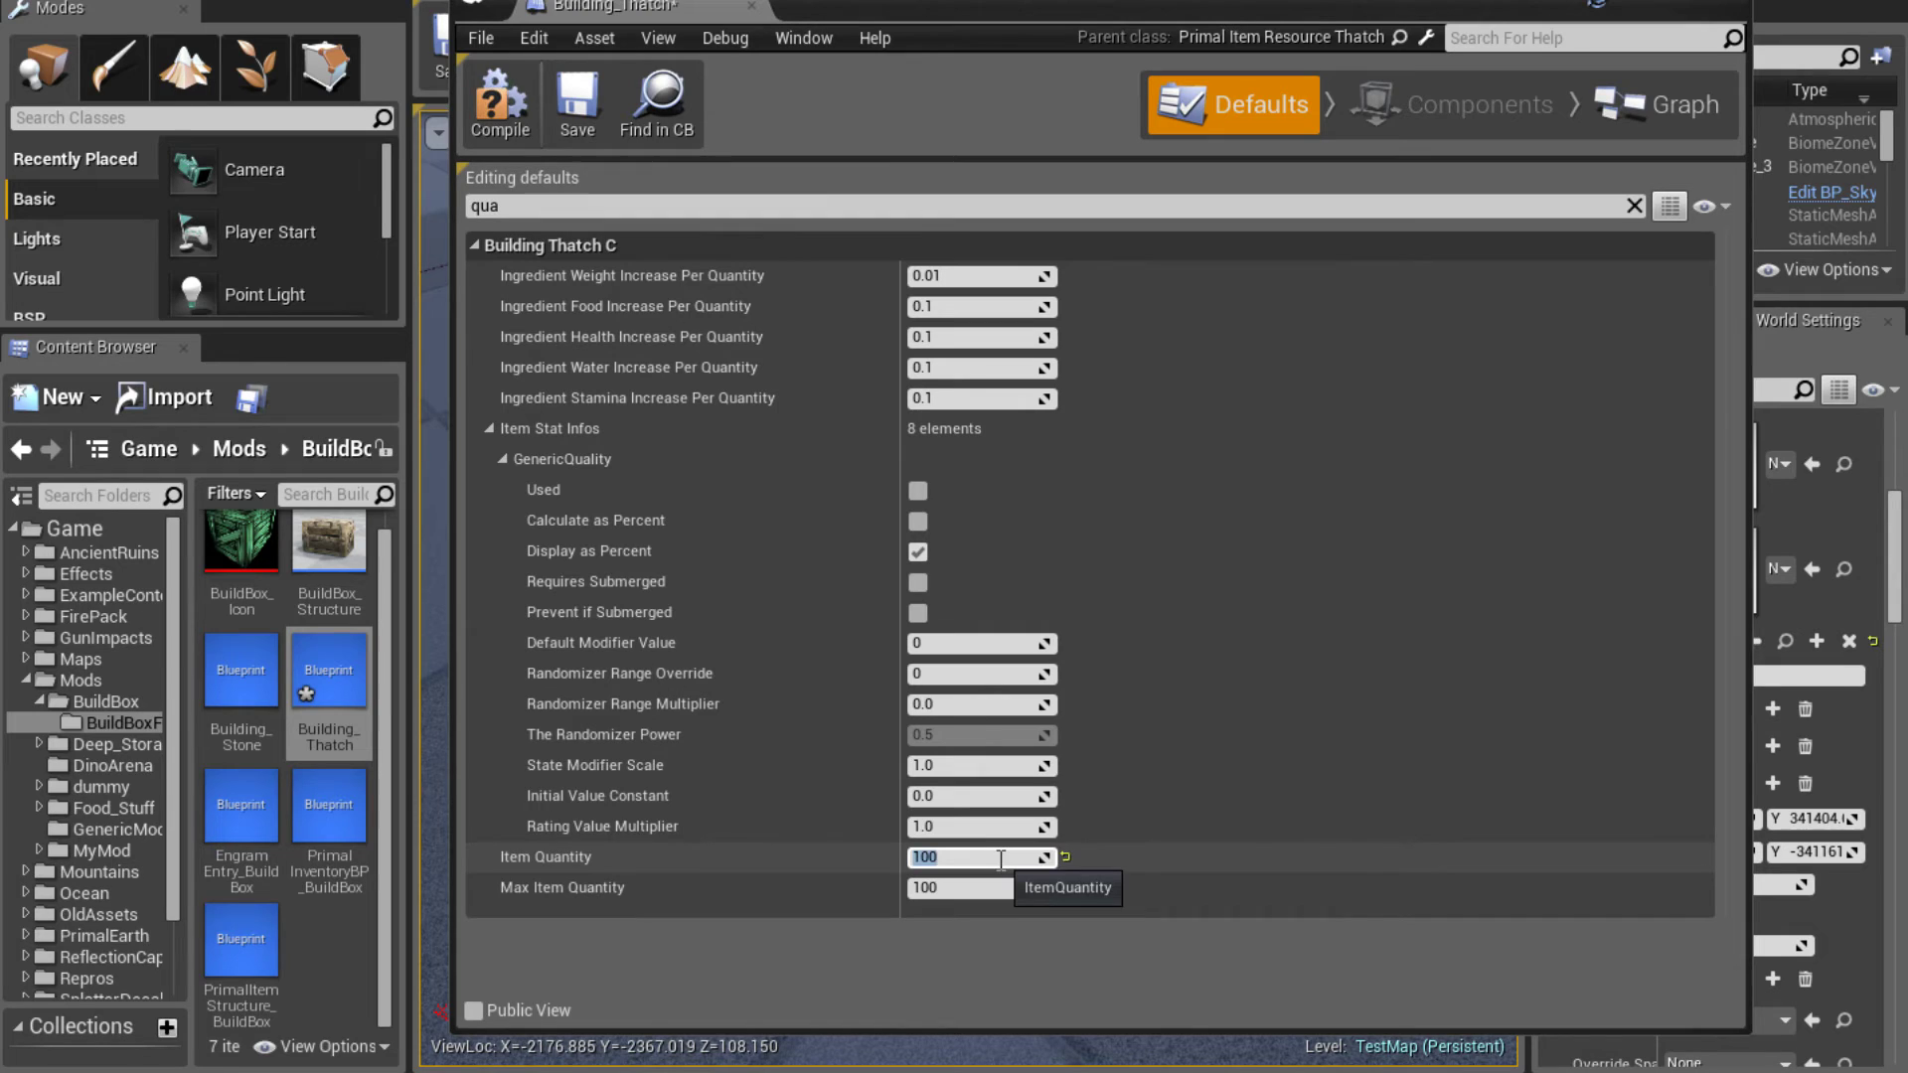
pyautogui.click(636, 857)
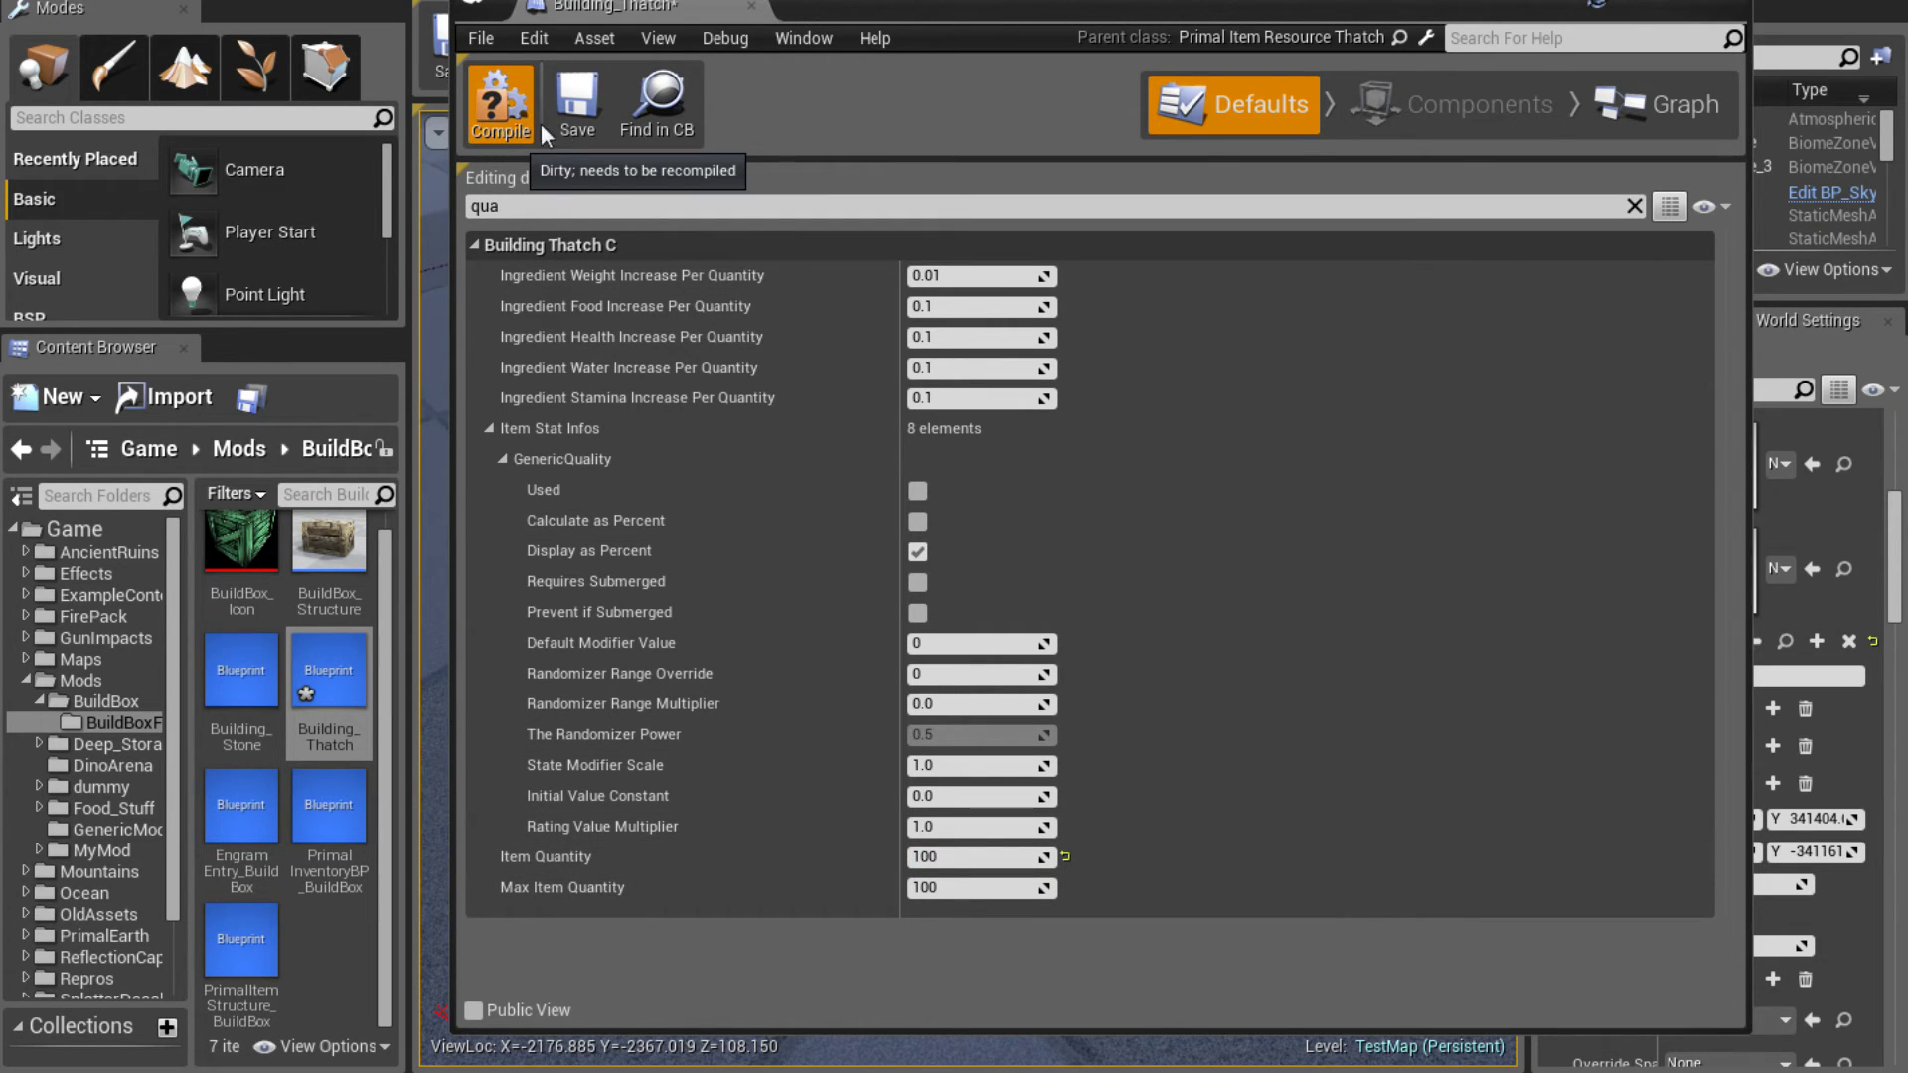
pyautogui.click(579, 111)
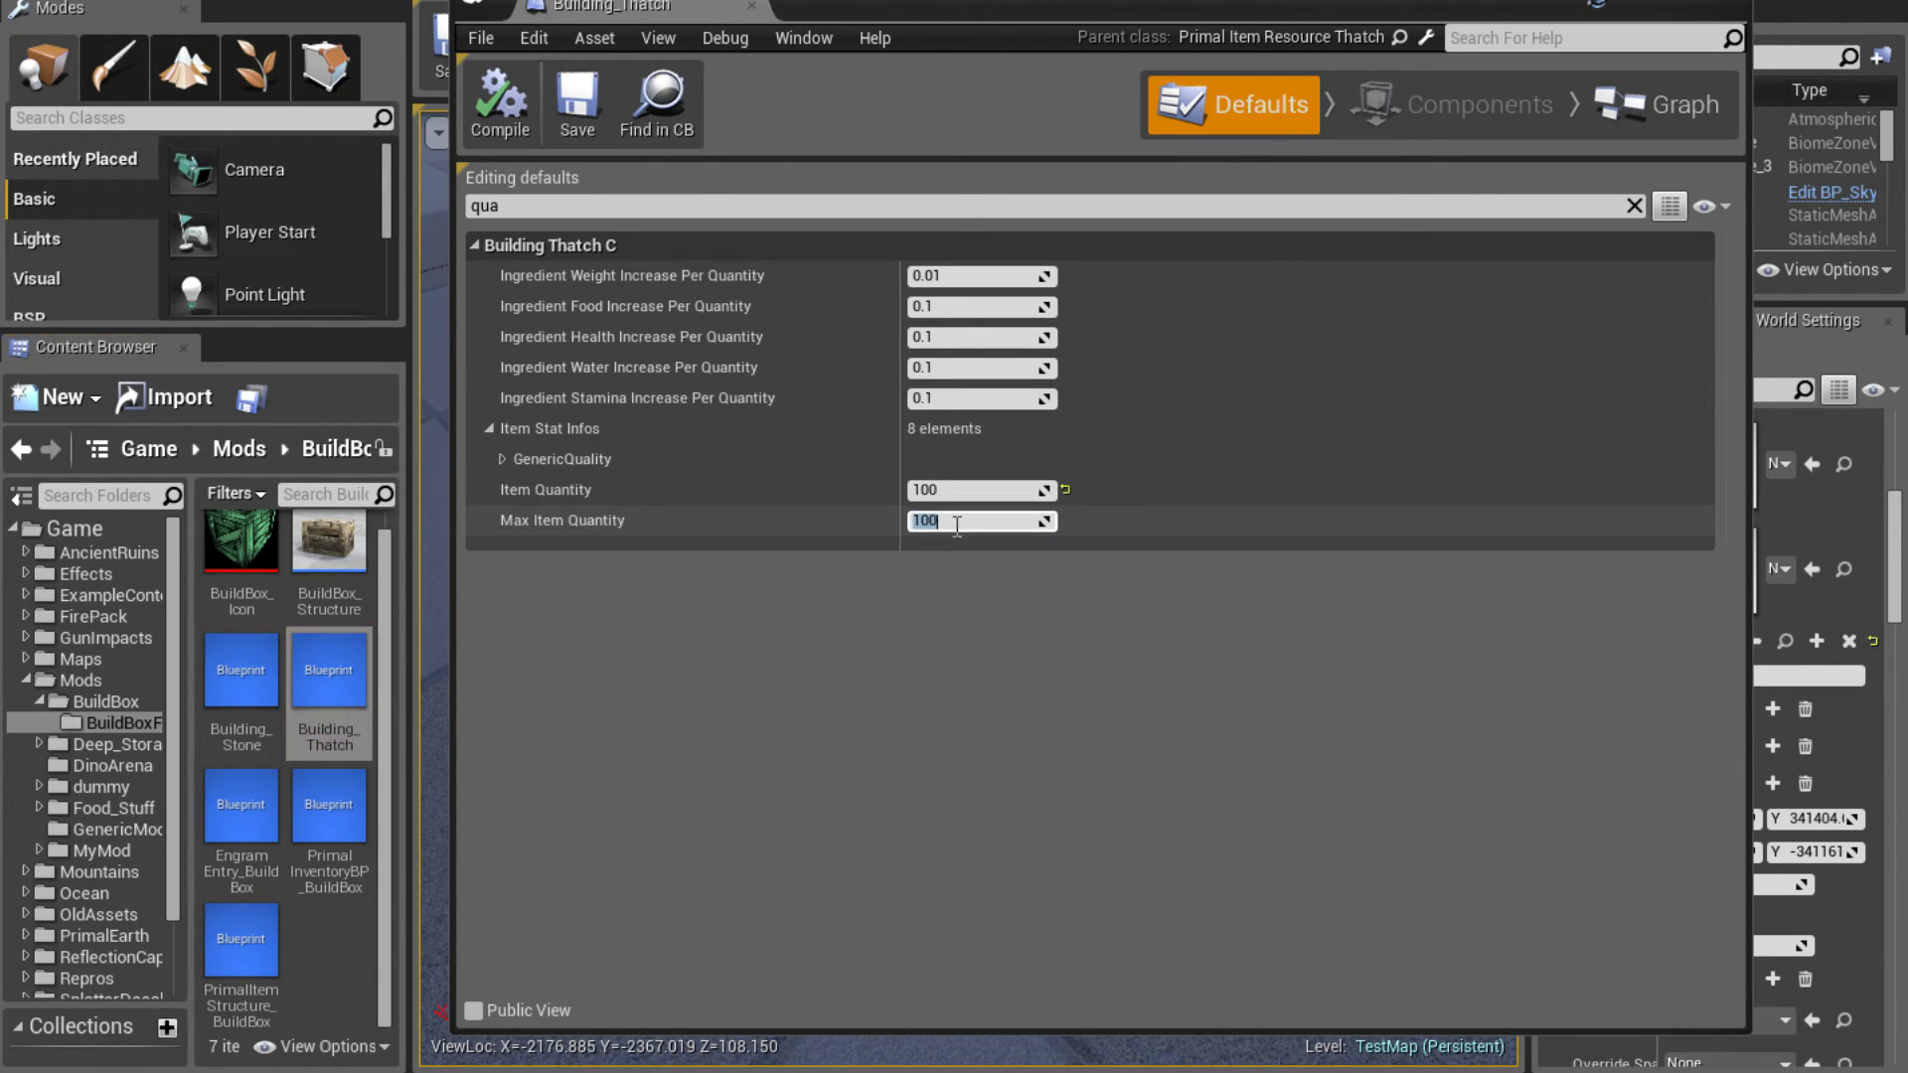
# Set Building_Thatch's Max Item Quantity to 1000, then compile and save the blueprint
pyautogui.press('End')
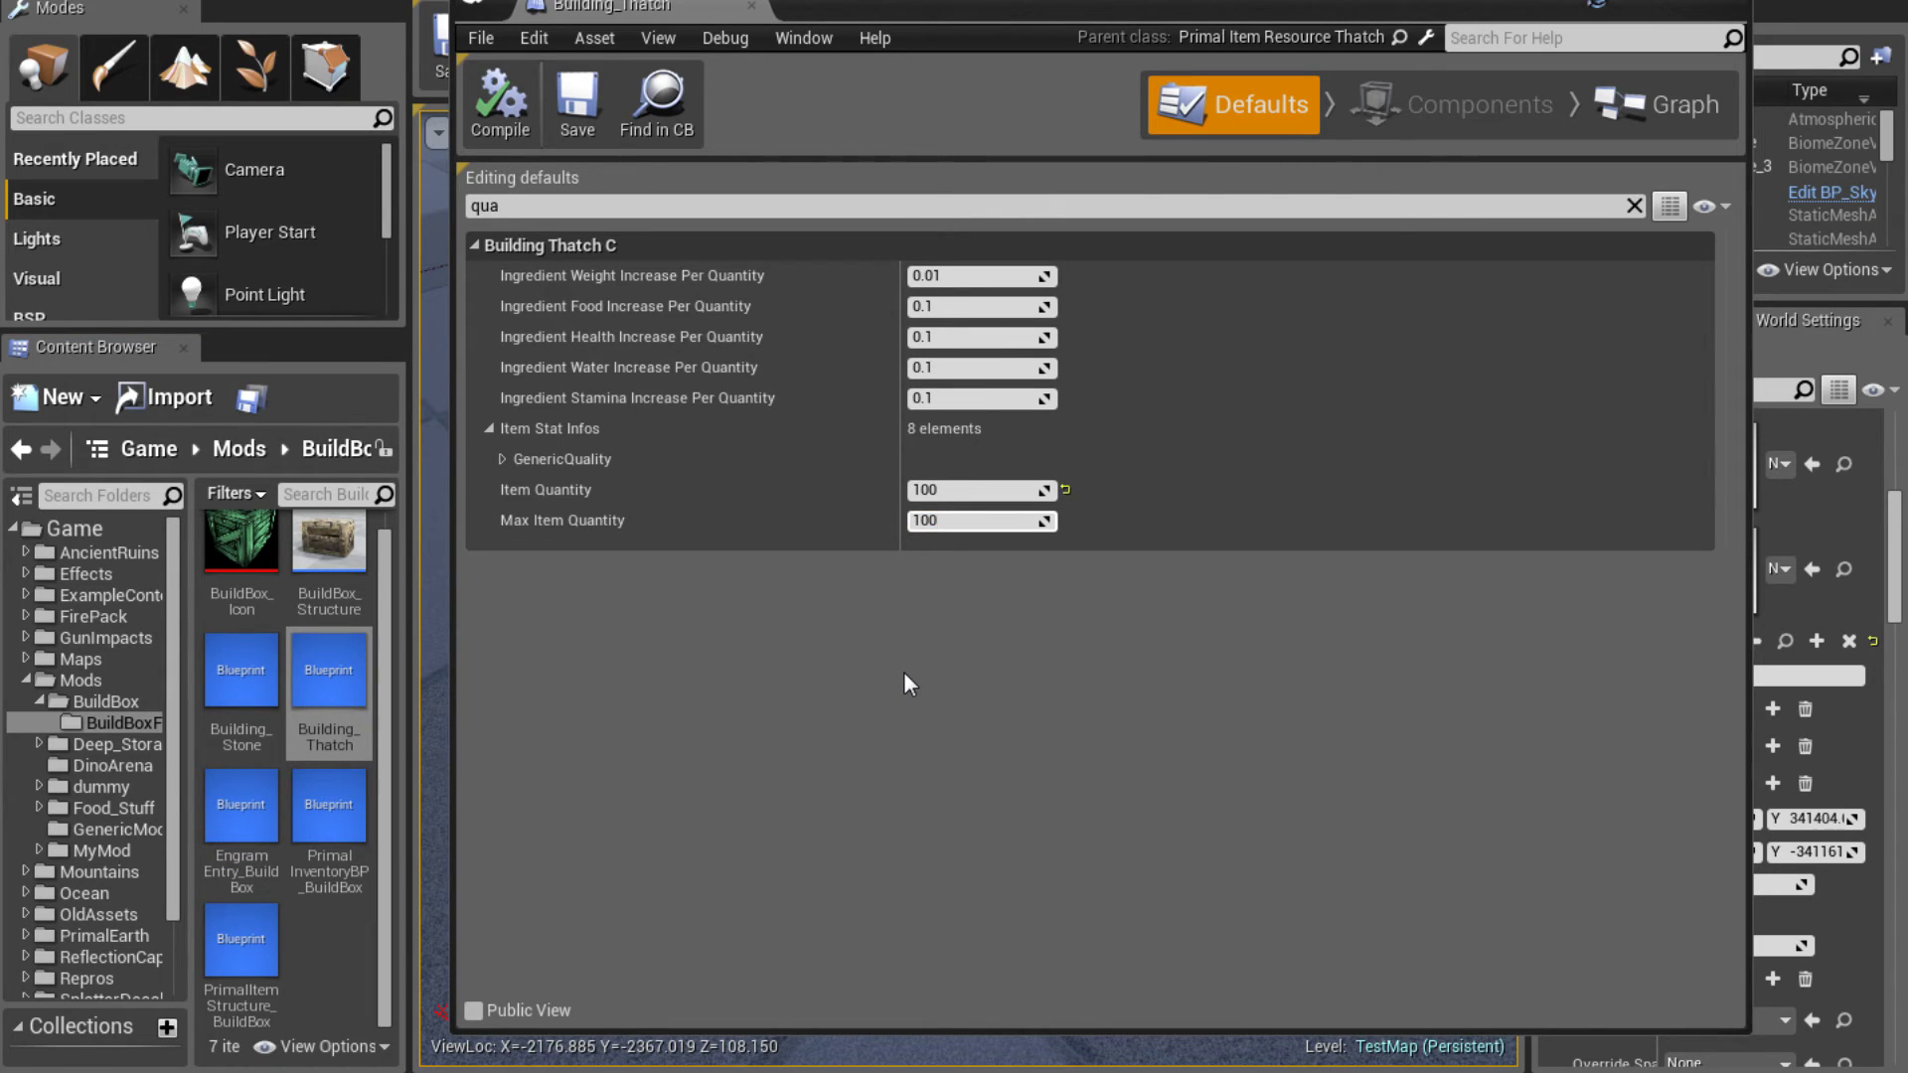
pyautogui.write('0')
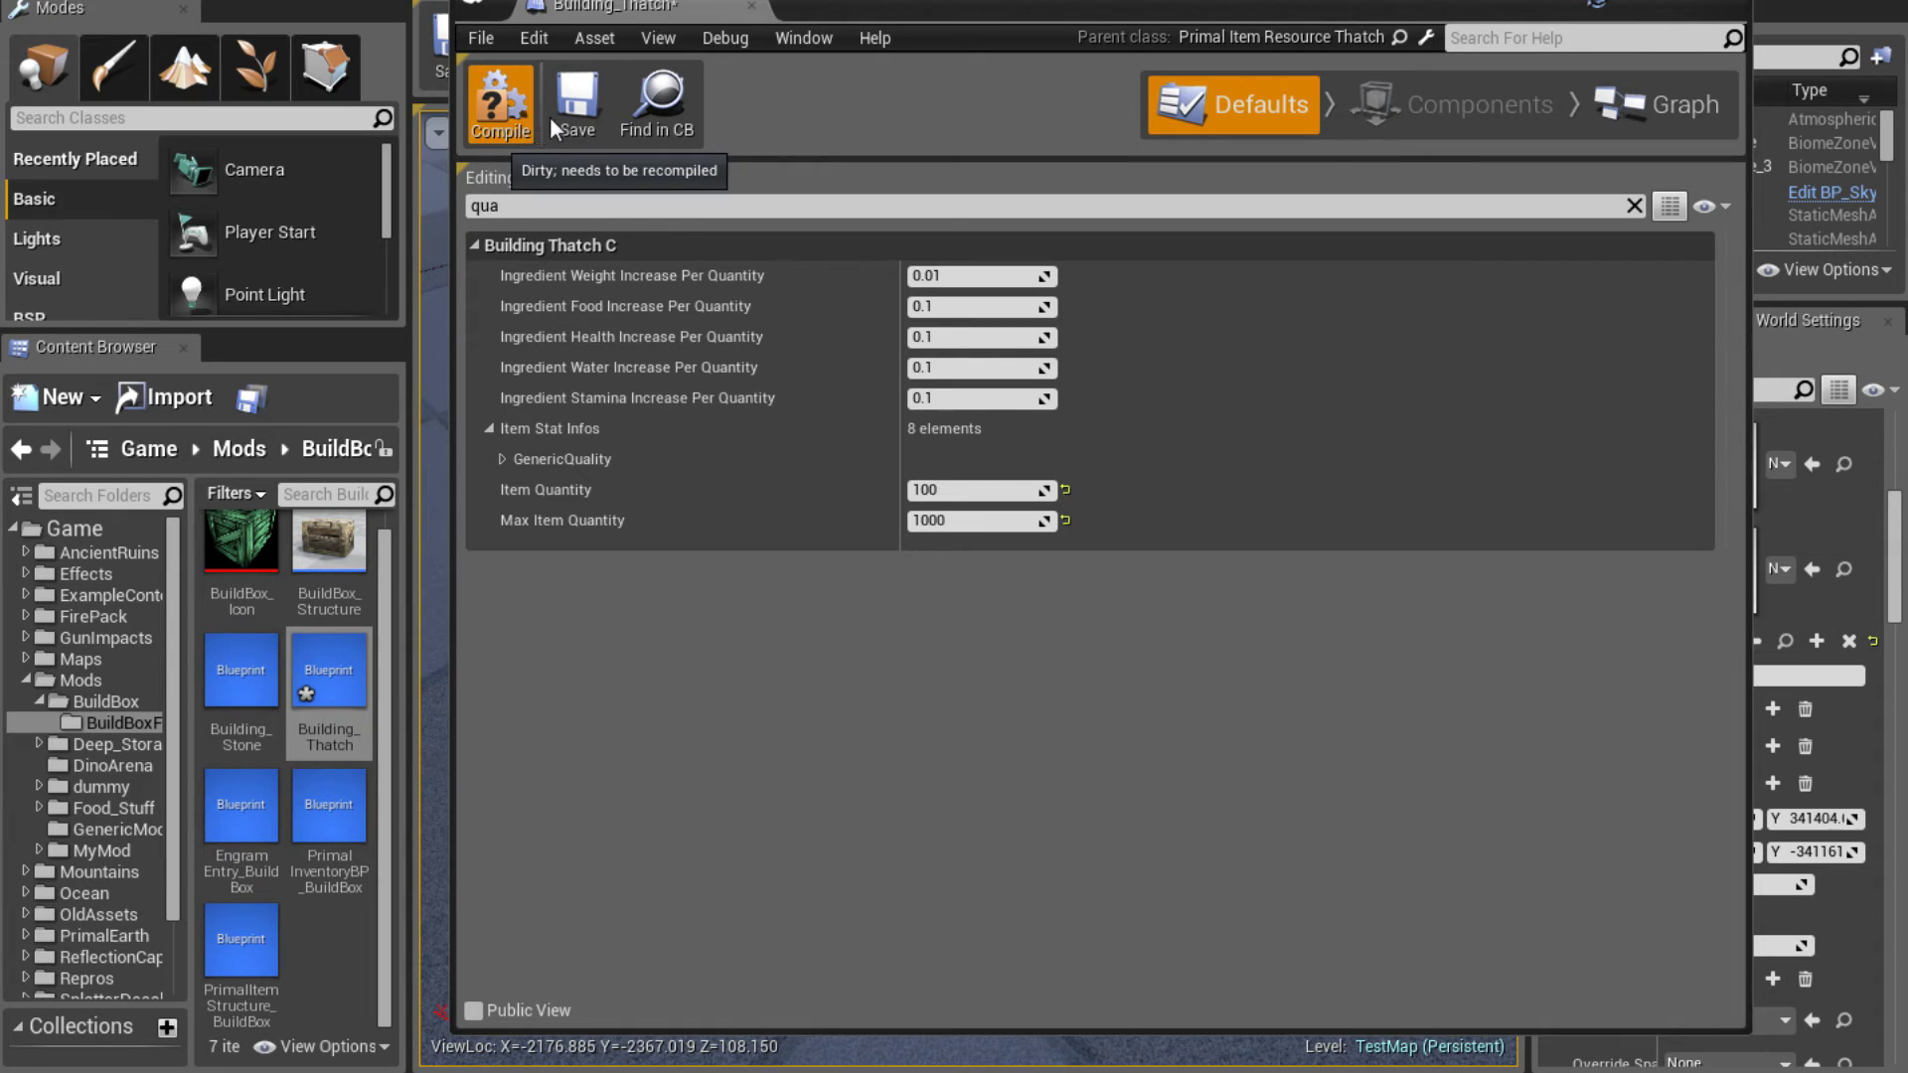
pyautogui.click(577, 109)
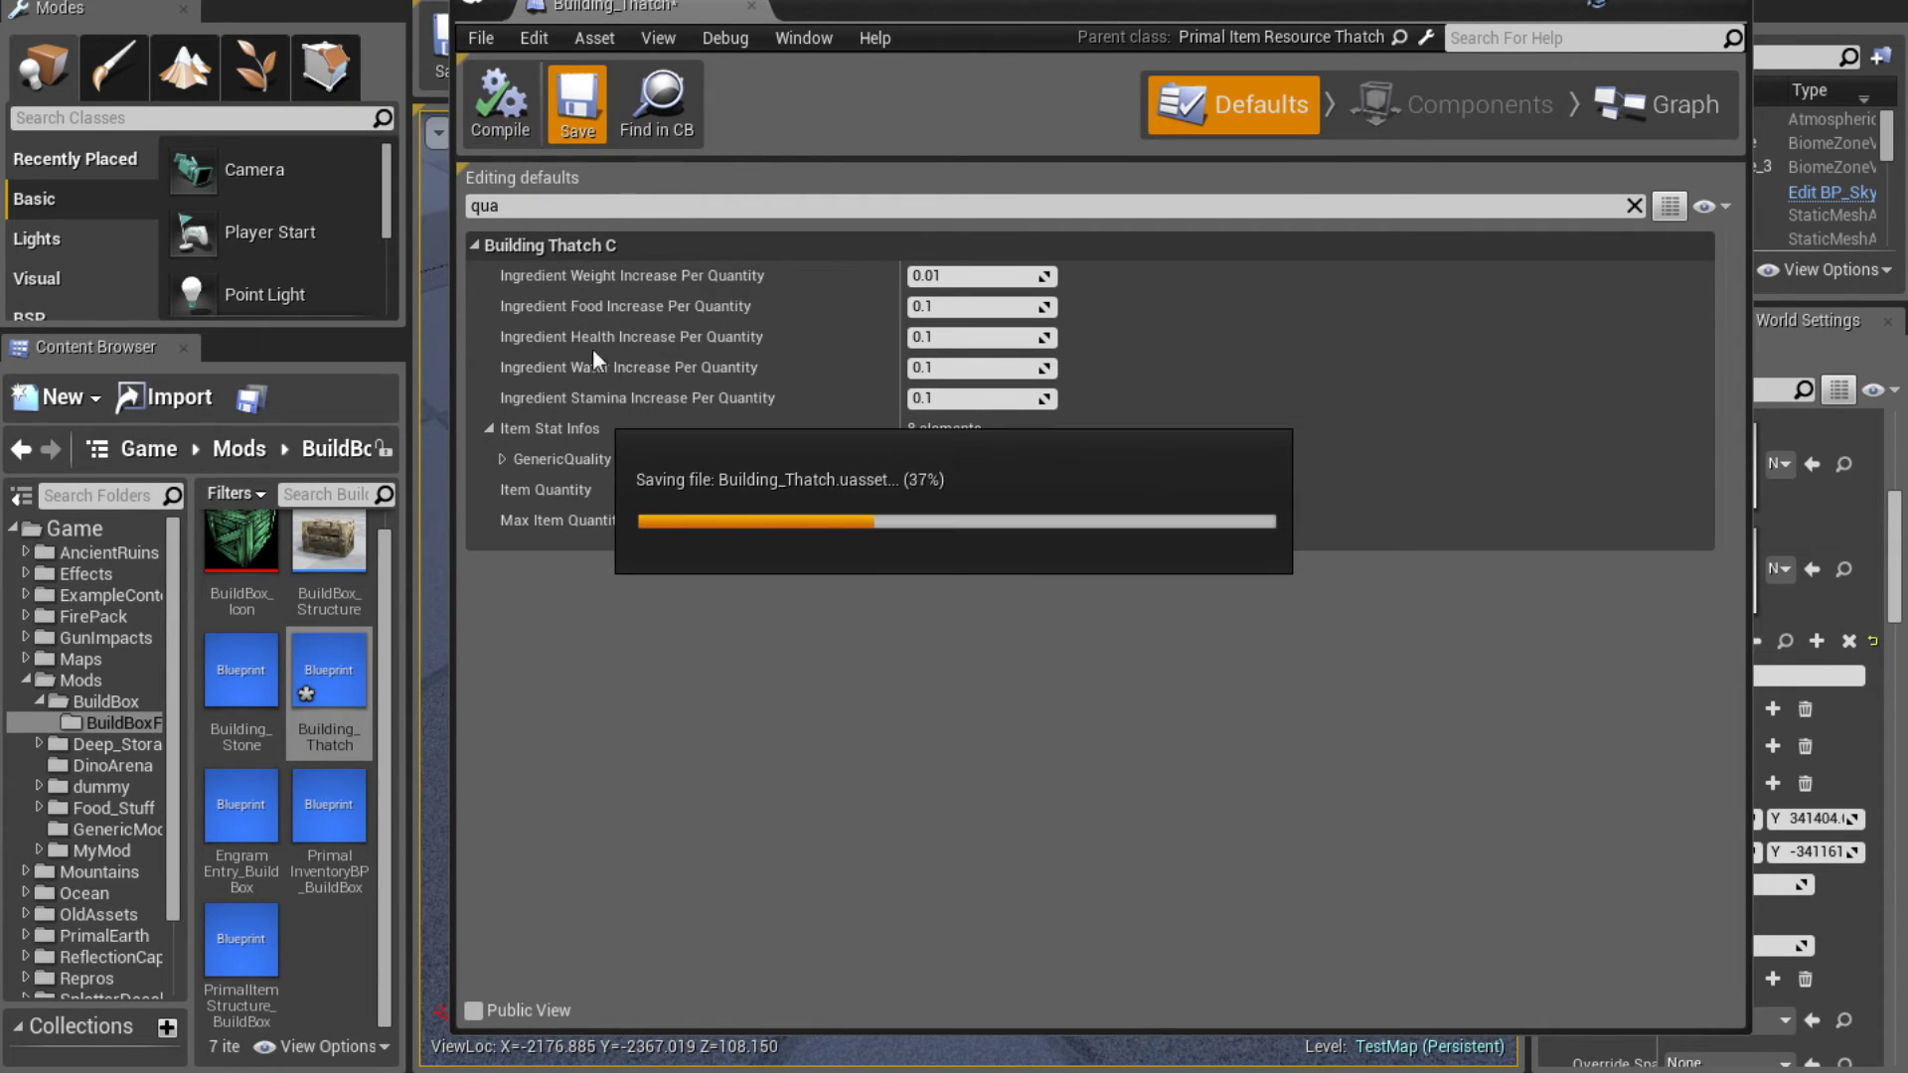
# Set Building_Stone's Max Item Quantity to 1000, filtering its defaults by "qua", then compile and save the blueprint
pyautogui.click(241, 685)
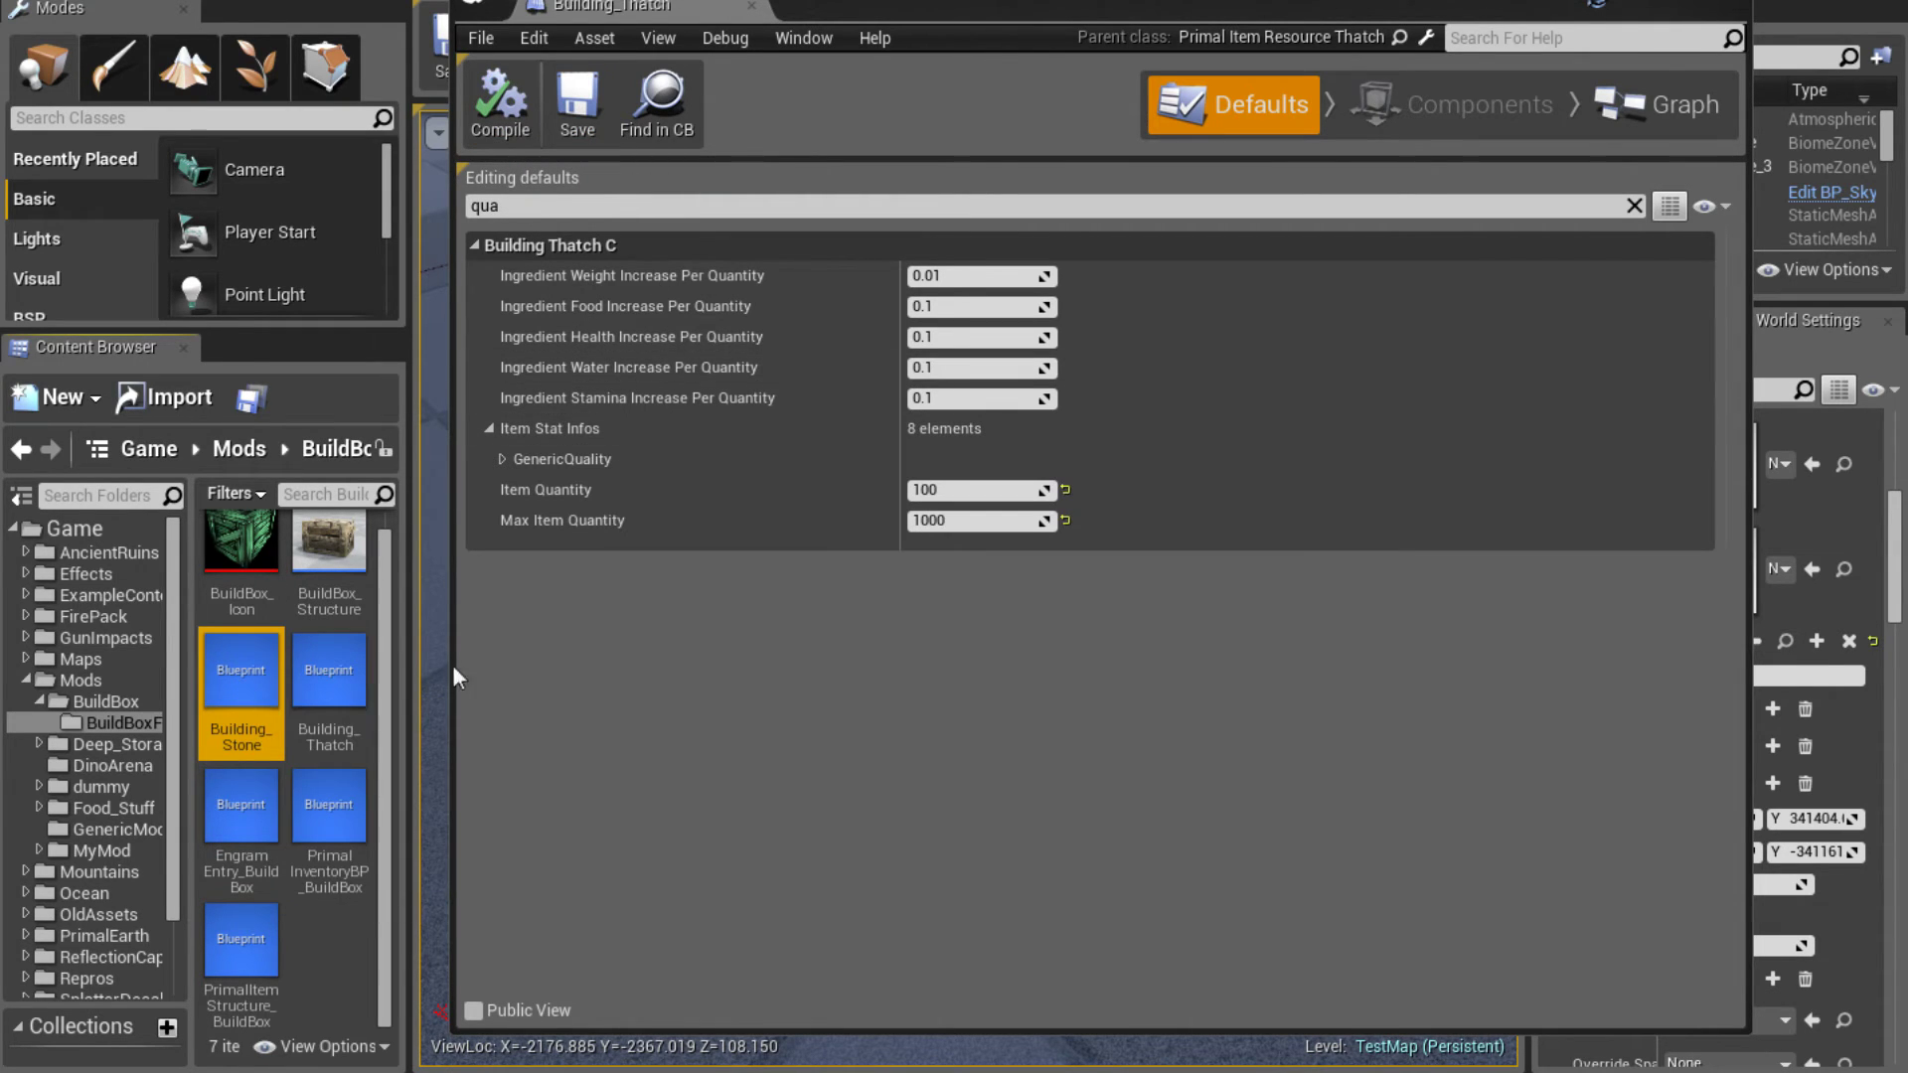
pyautogui.click(594, 213)
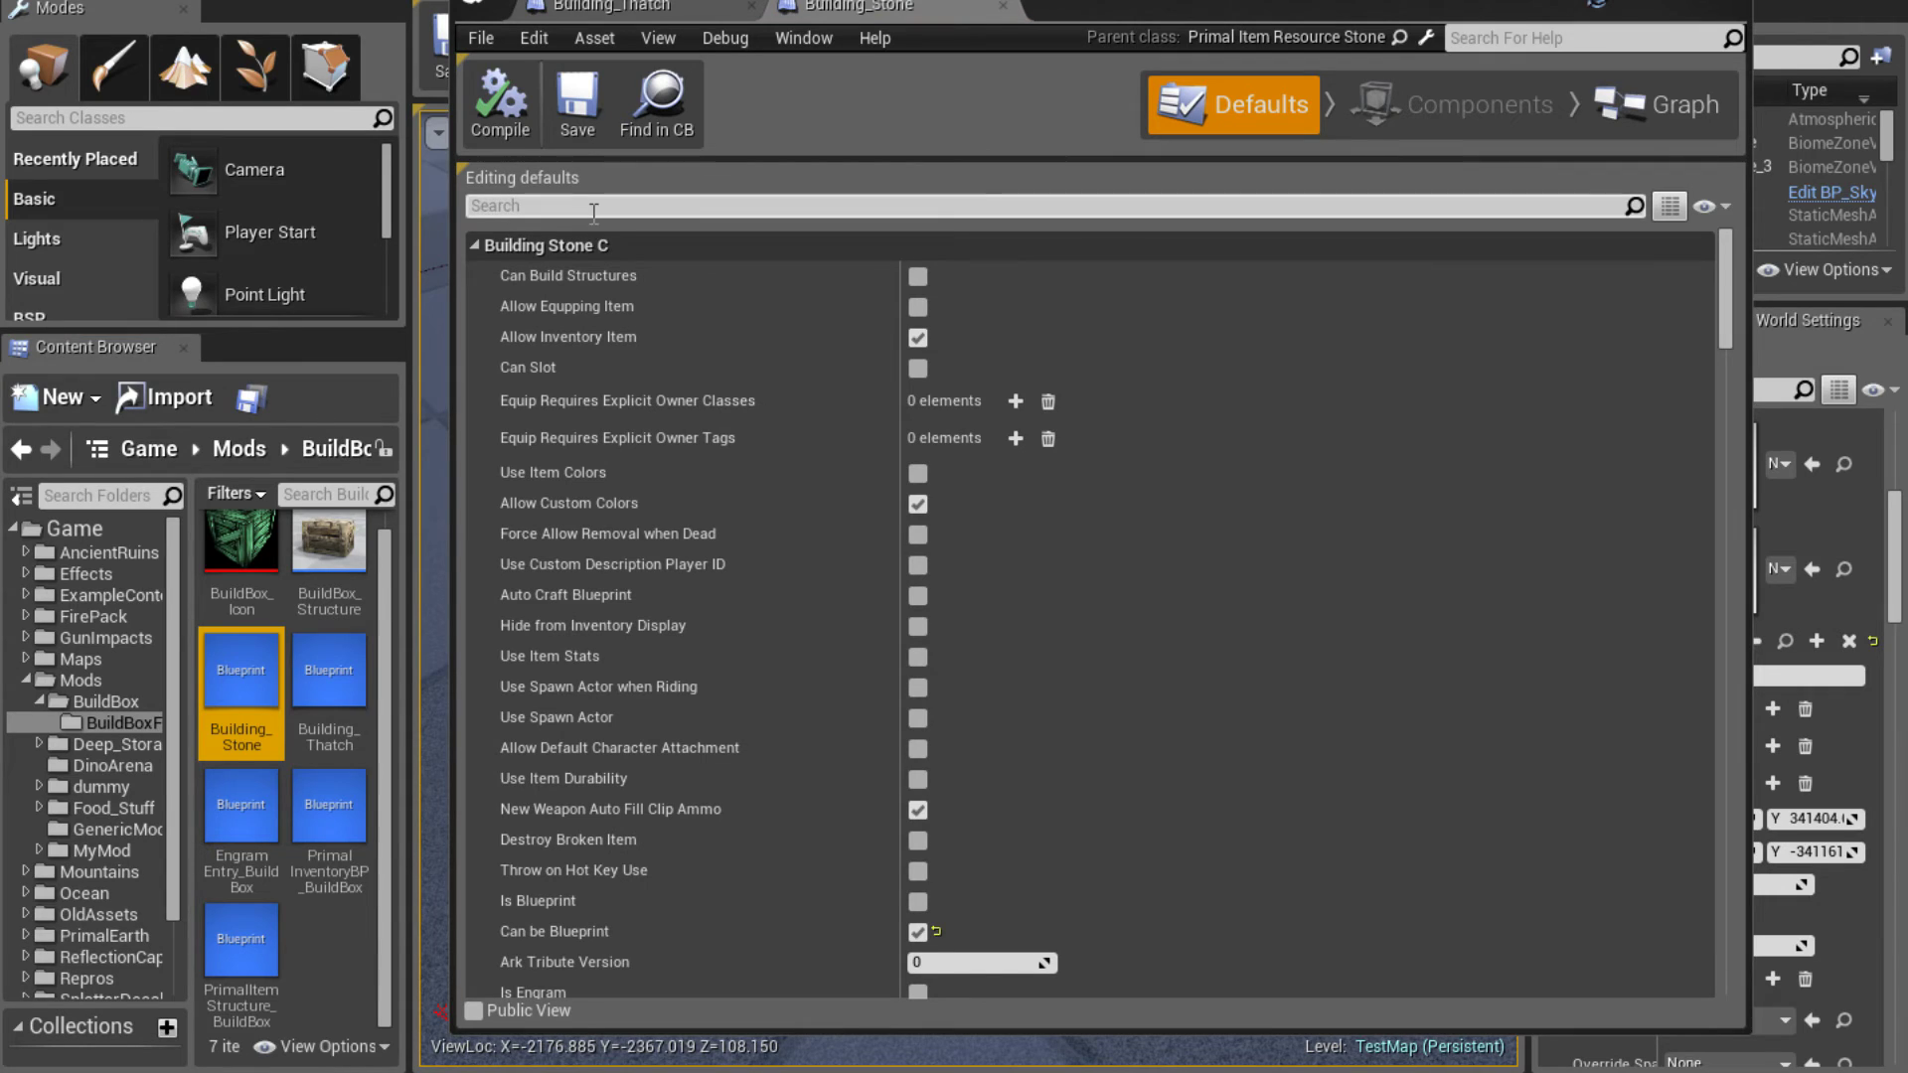
pyautogui.write('qua')
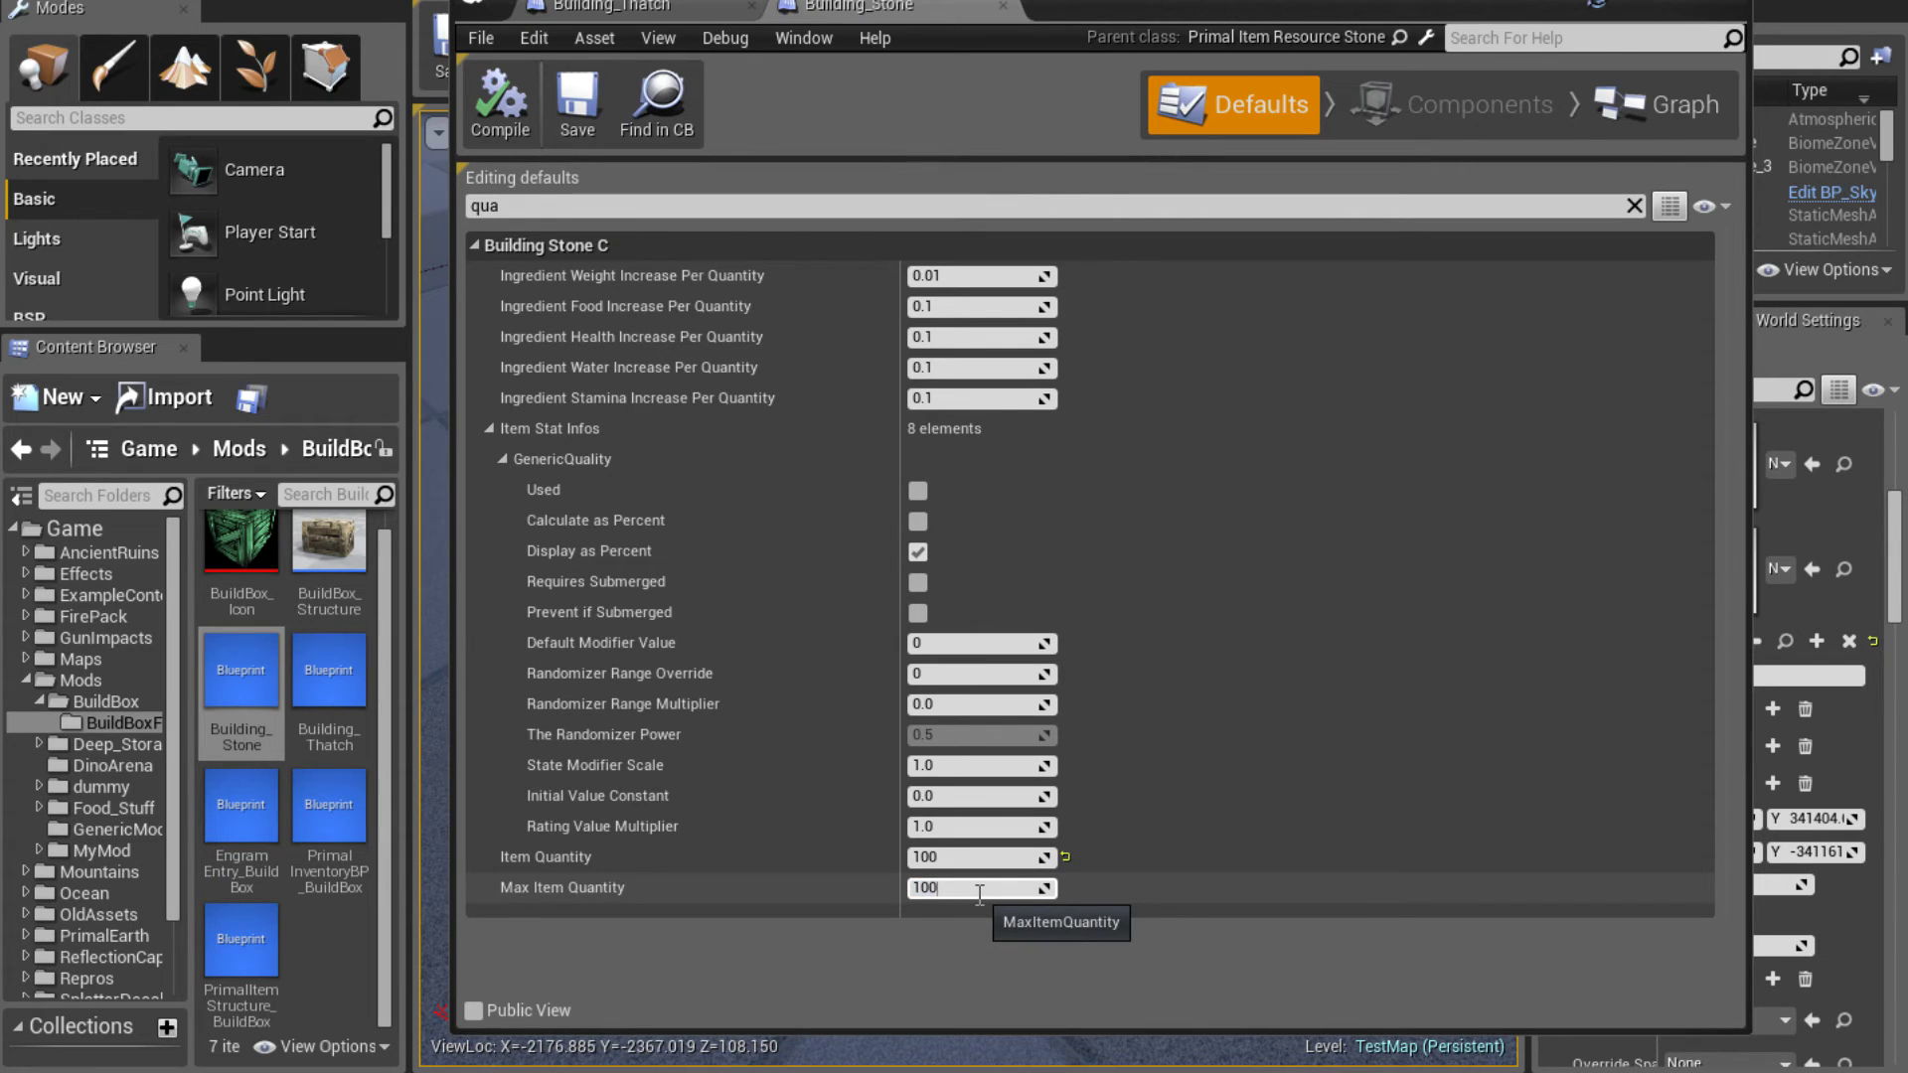
pyautogui.click(501, 109)
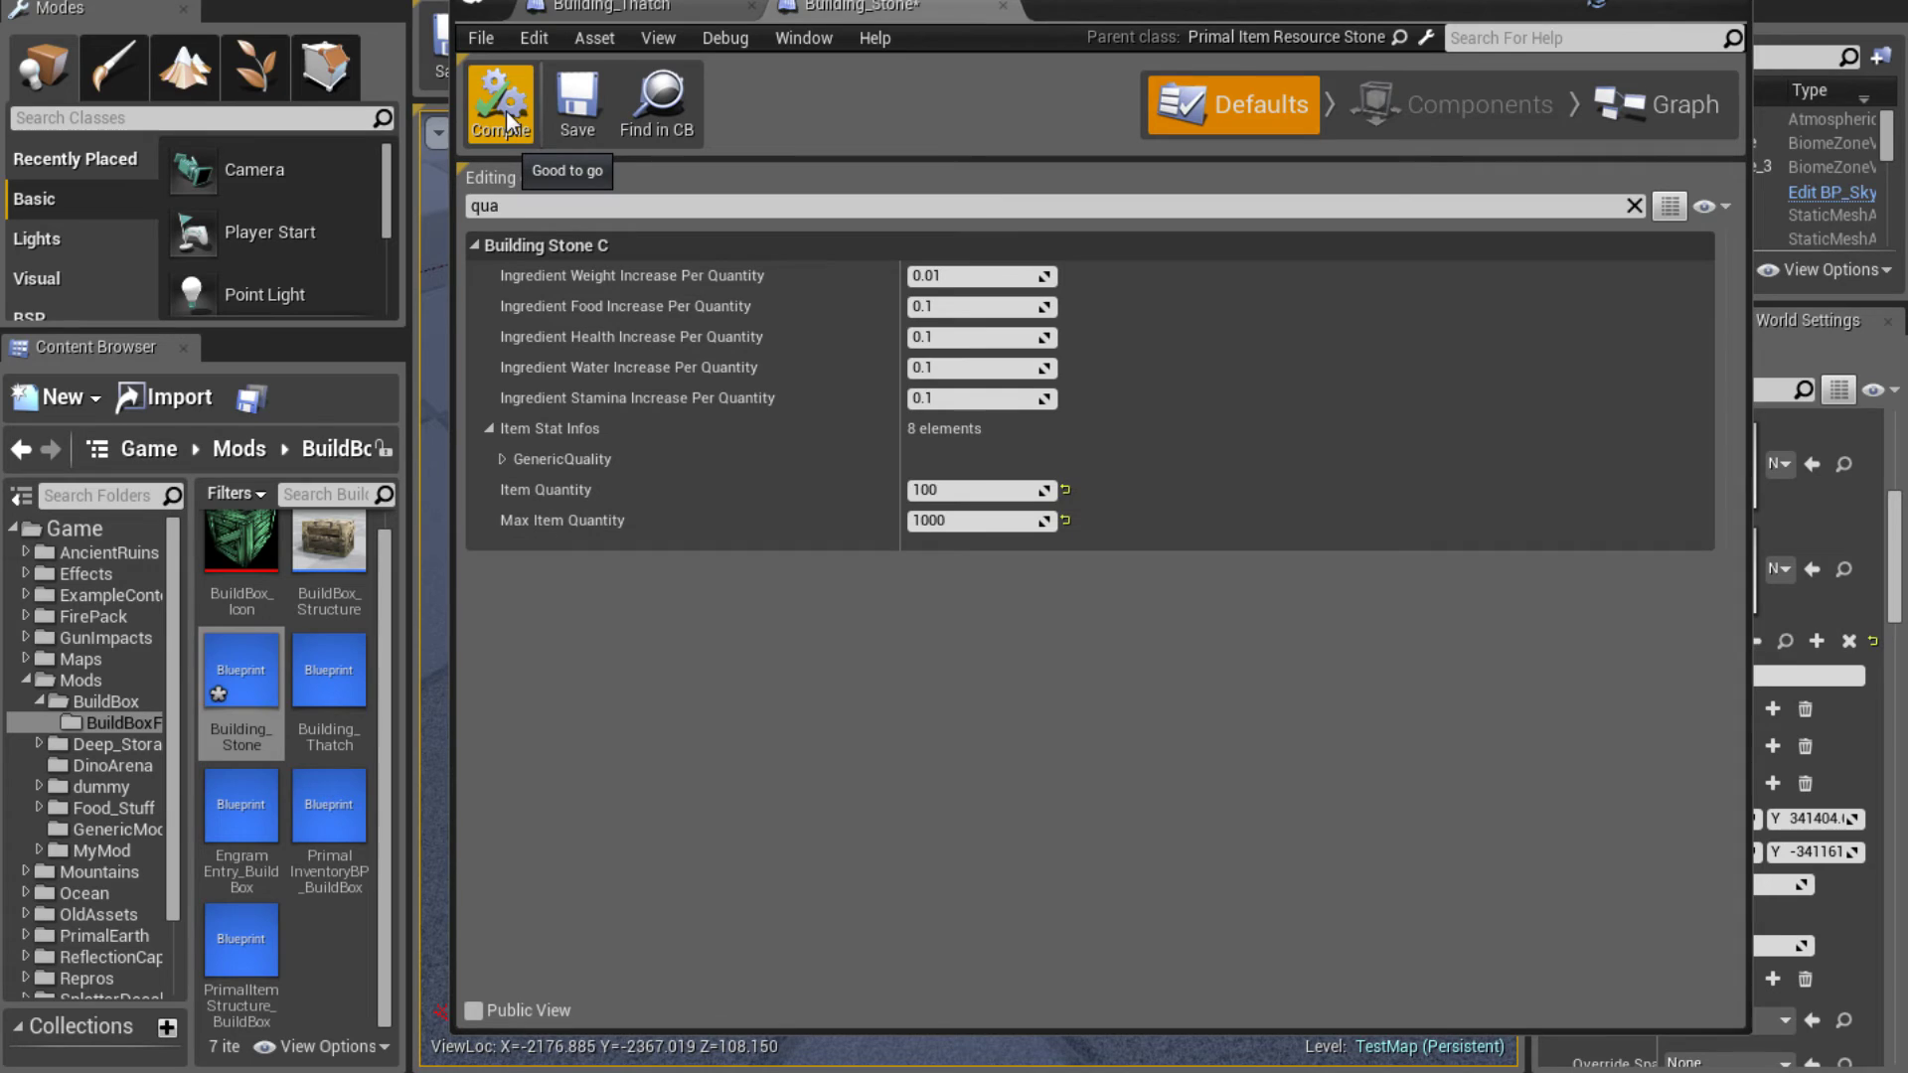
pyautogui.click(576, 110)
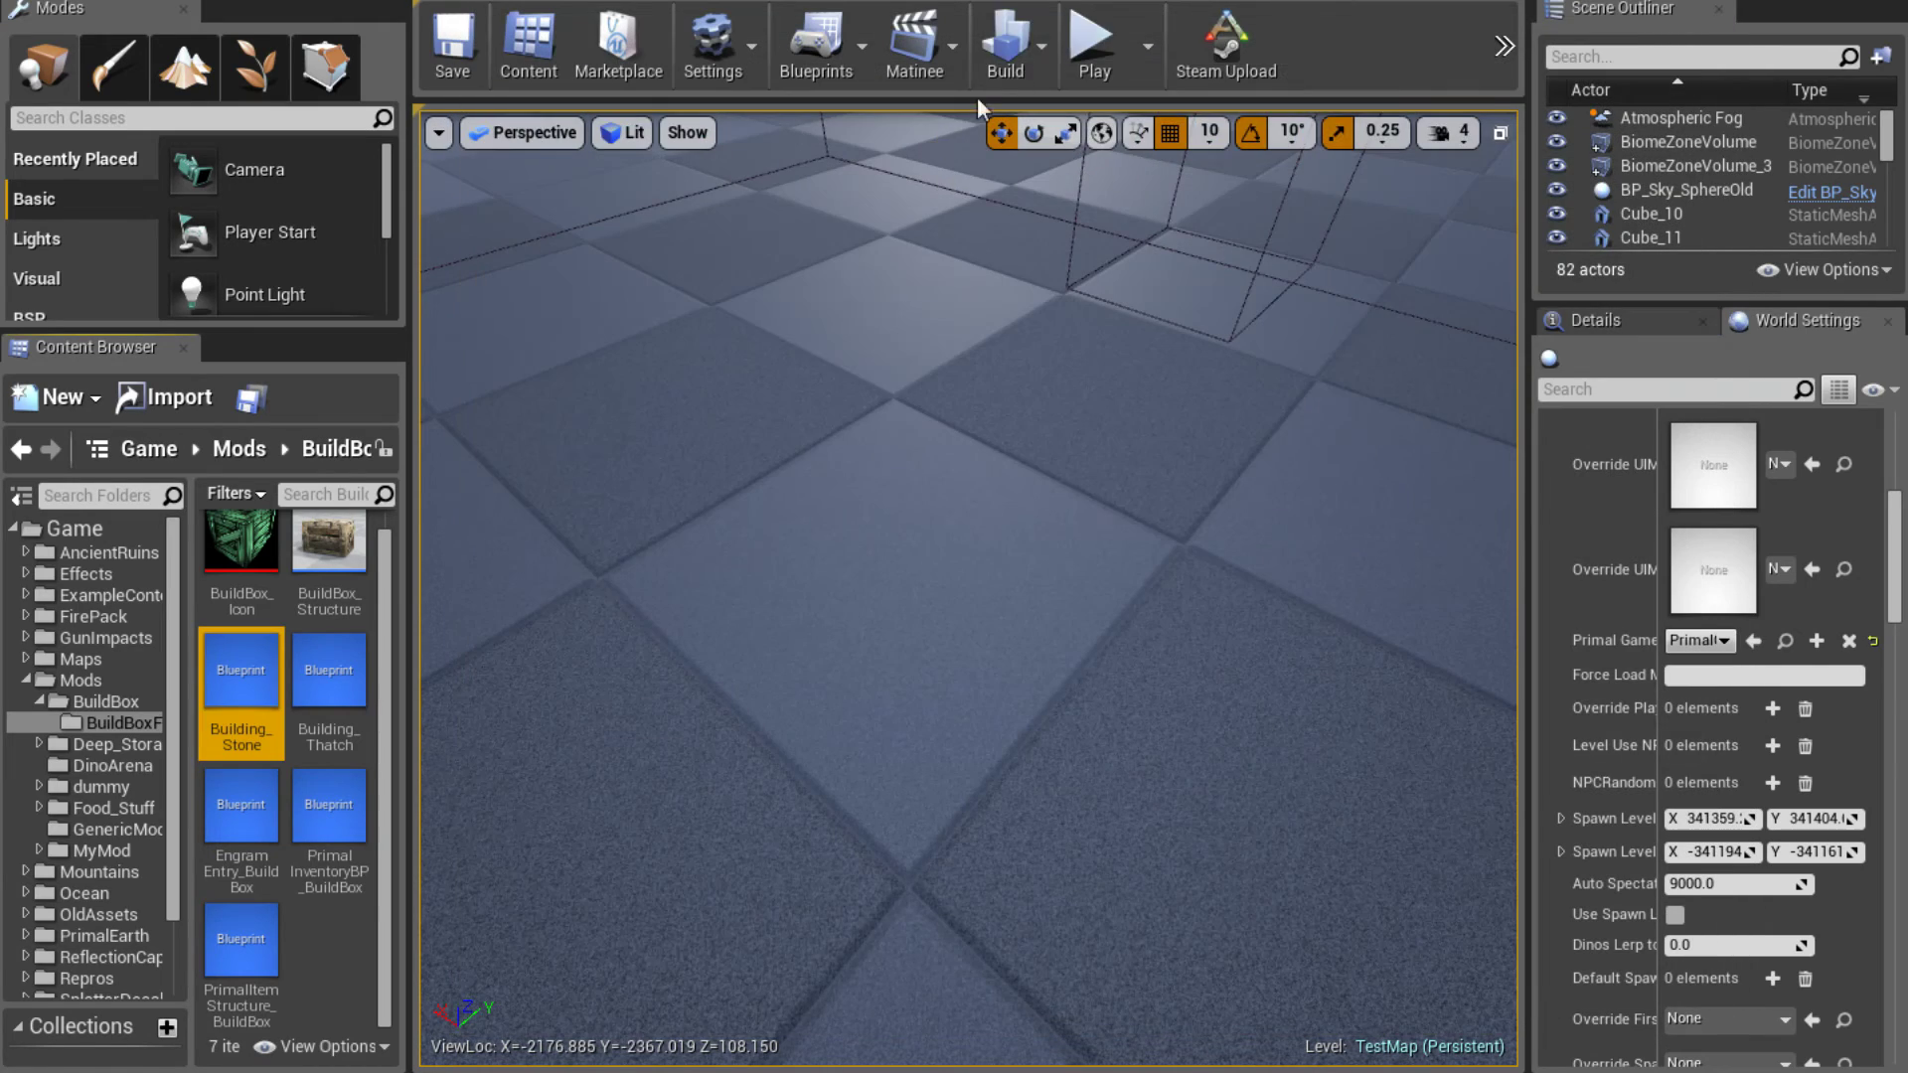
# Start another play session to test the new quantities and rerun the GiveEngrams and GiveResources console commands
pyautogui.click(1087, 39)
pyautogui.click(850, 612)
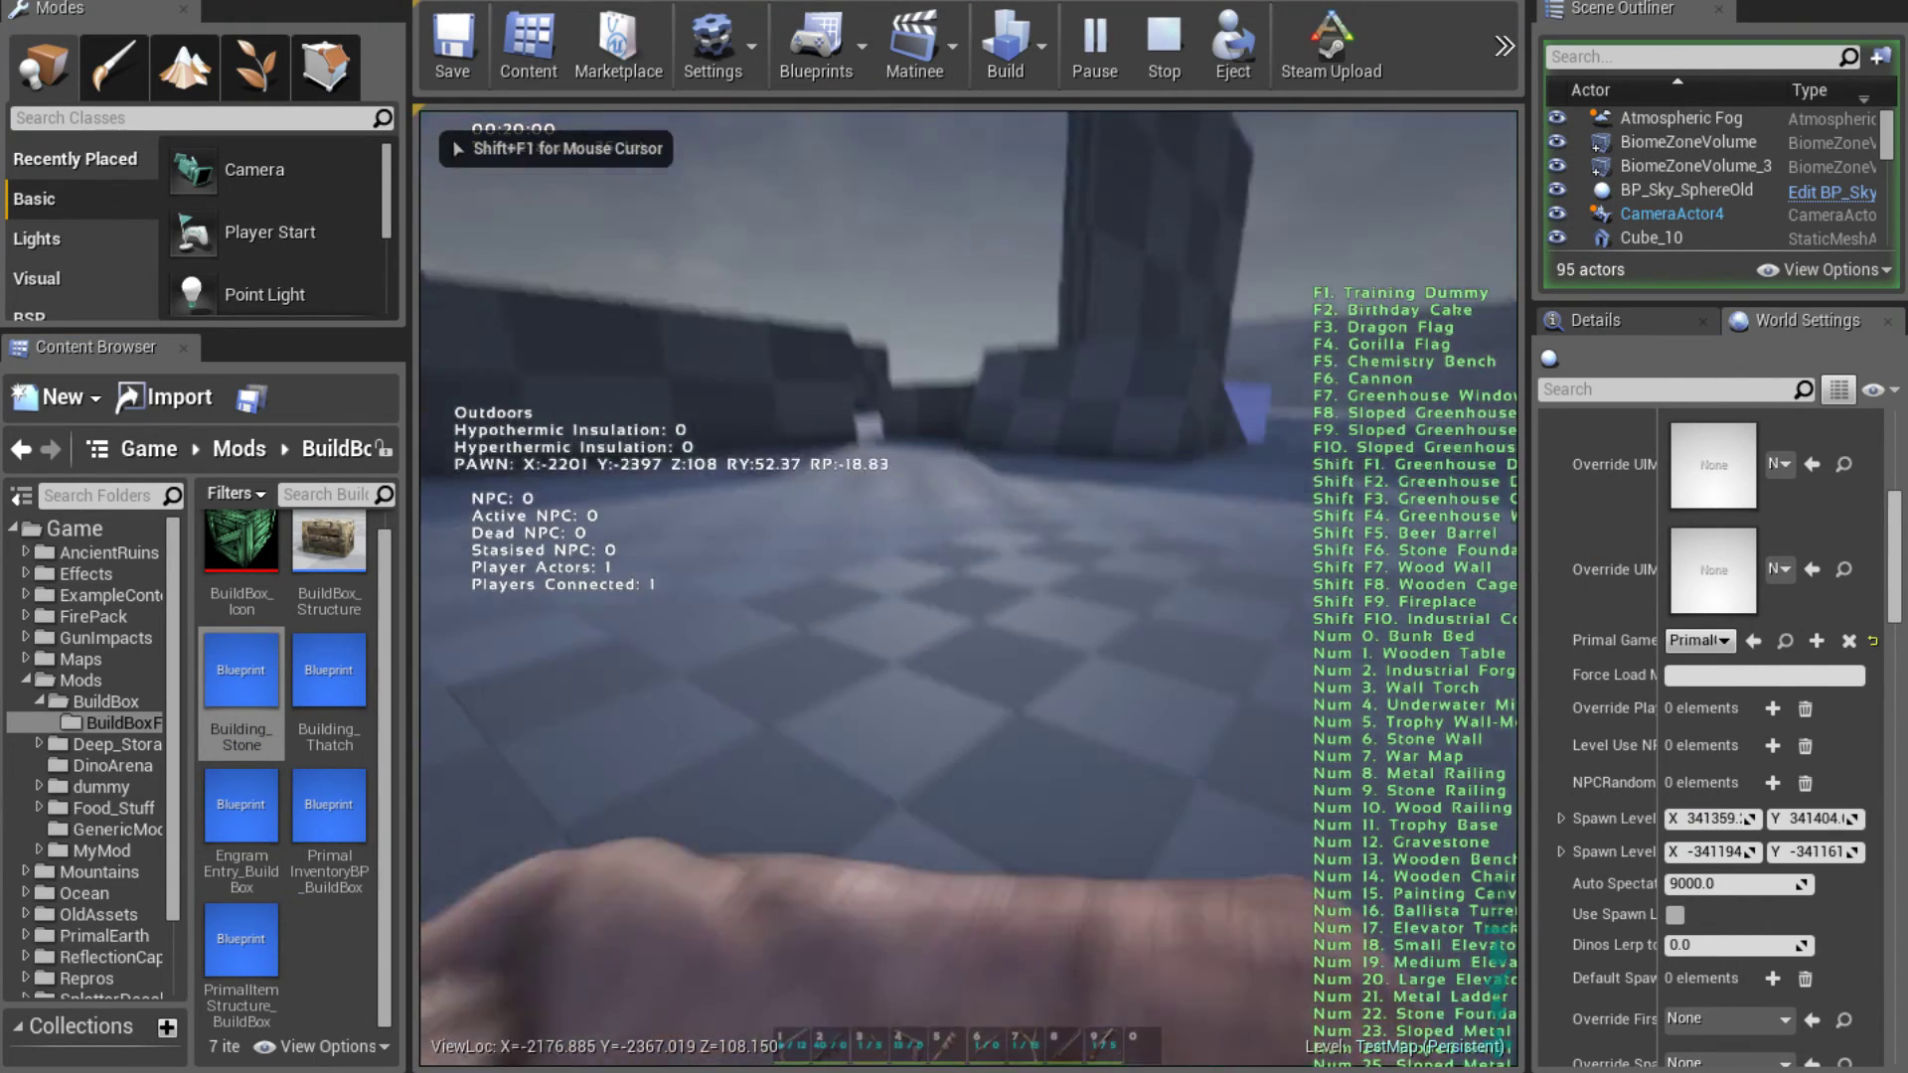
pyautogui.press('`')
pyautogui.press('Up')
pyautogui.press('Return')
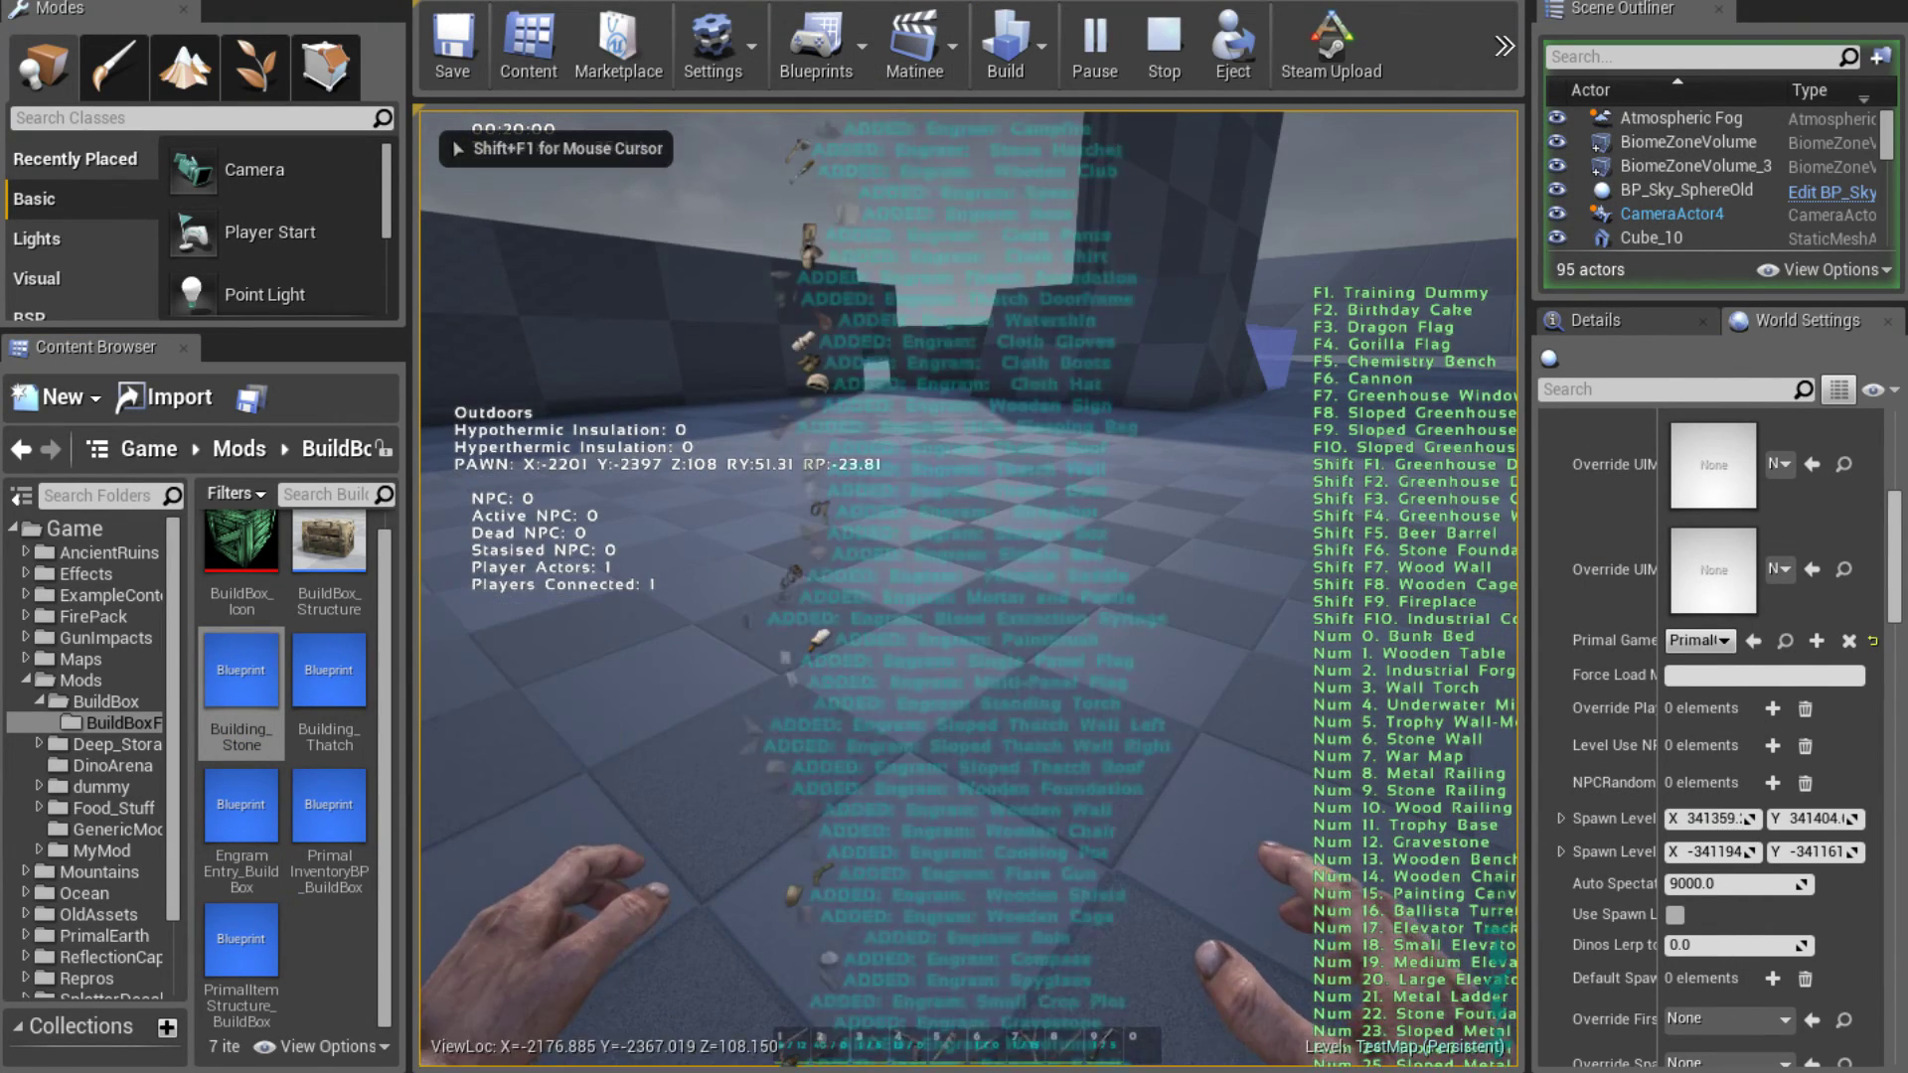
pyautogui.press('`')
pyautogui.press('Up')
pyautogui.press('Up')
pyautogui.press('Up')
pyautogui.press('Return')
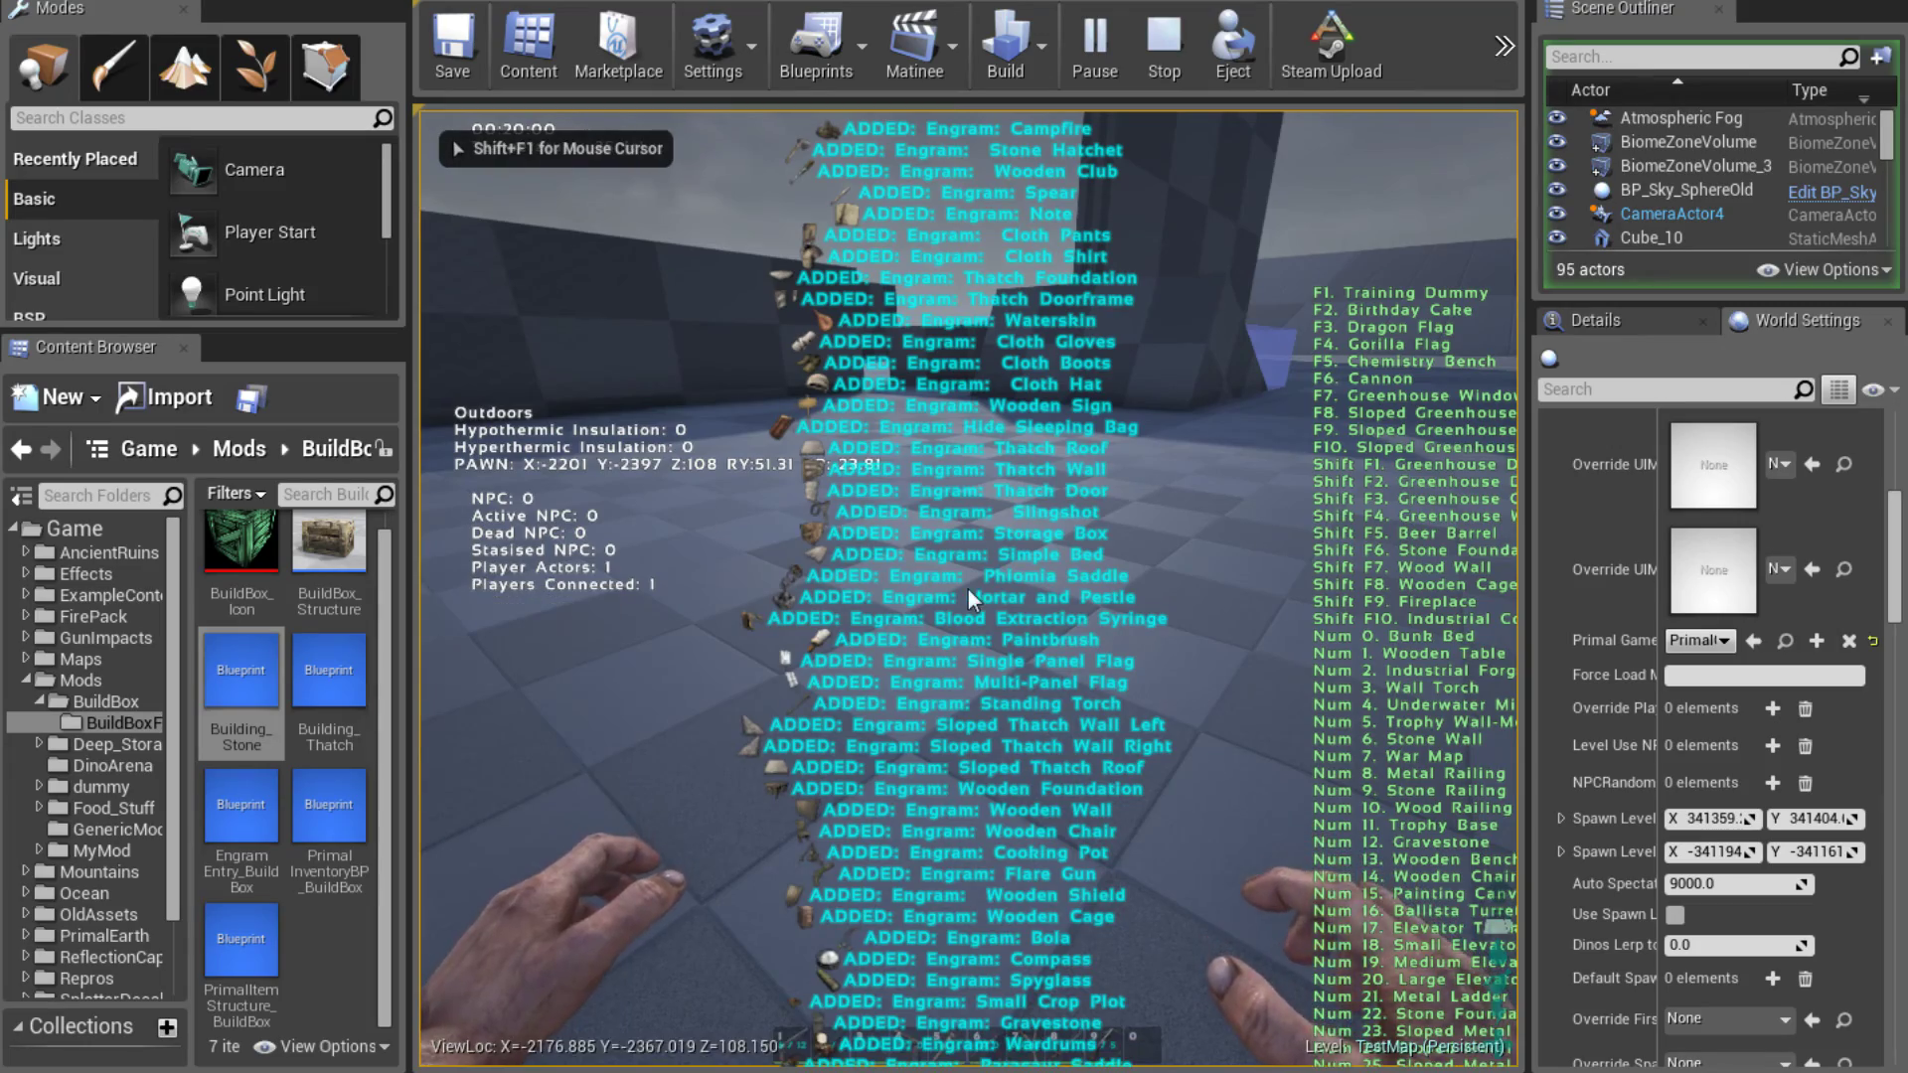
# Craft one Storage Box from the survivor's craftables and return to the carried items
pyautogui.press('i')
pyautogui.click(636, 385)
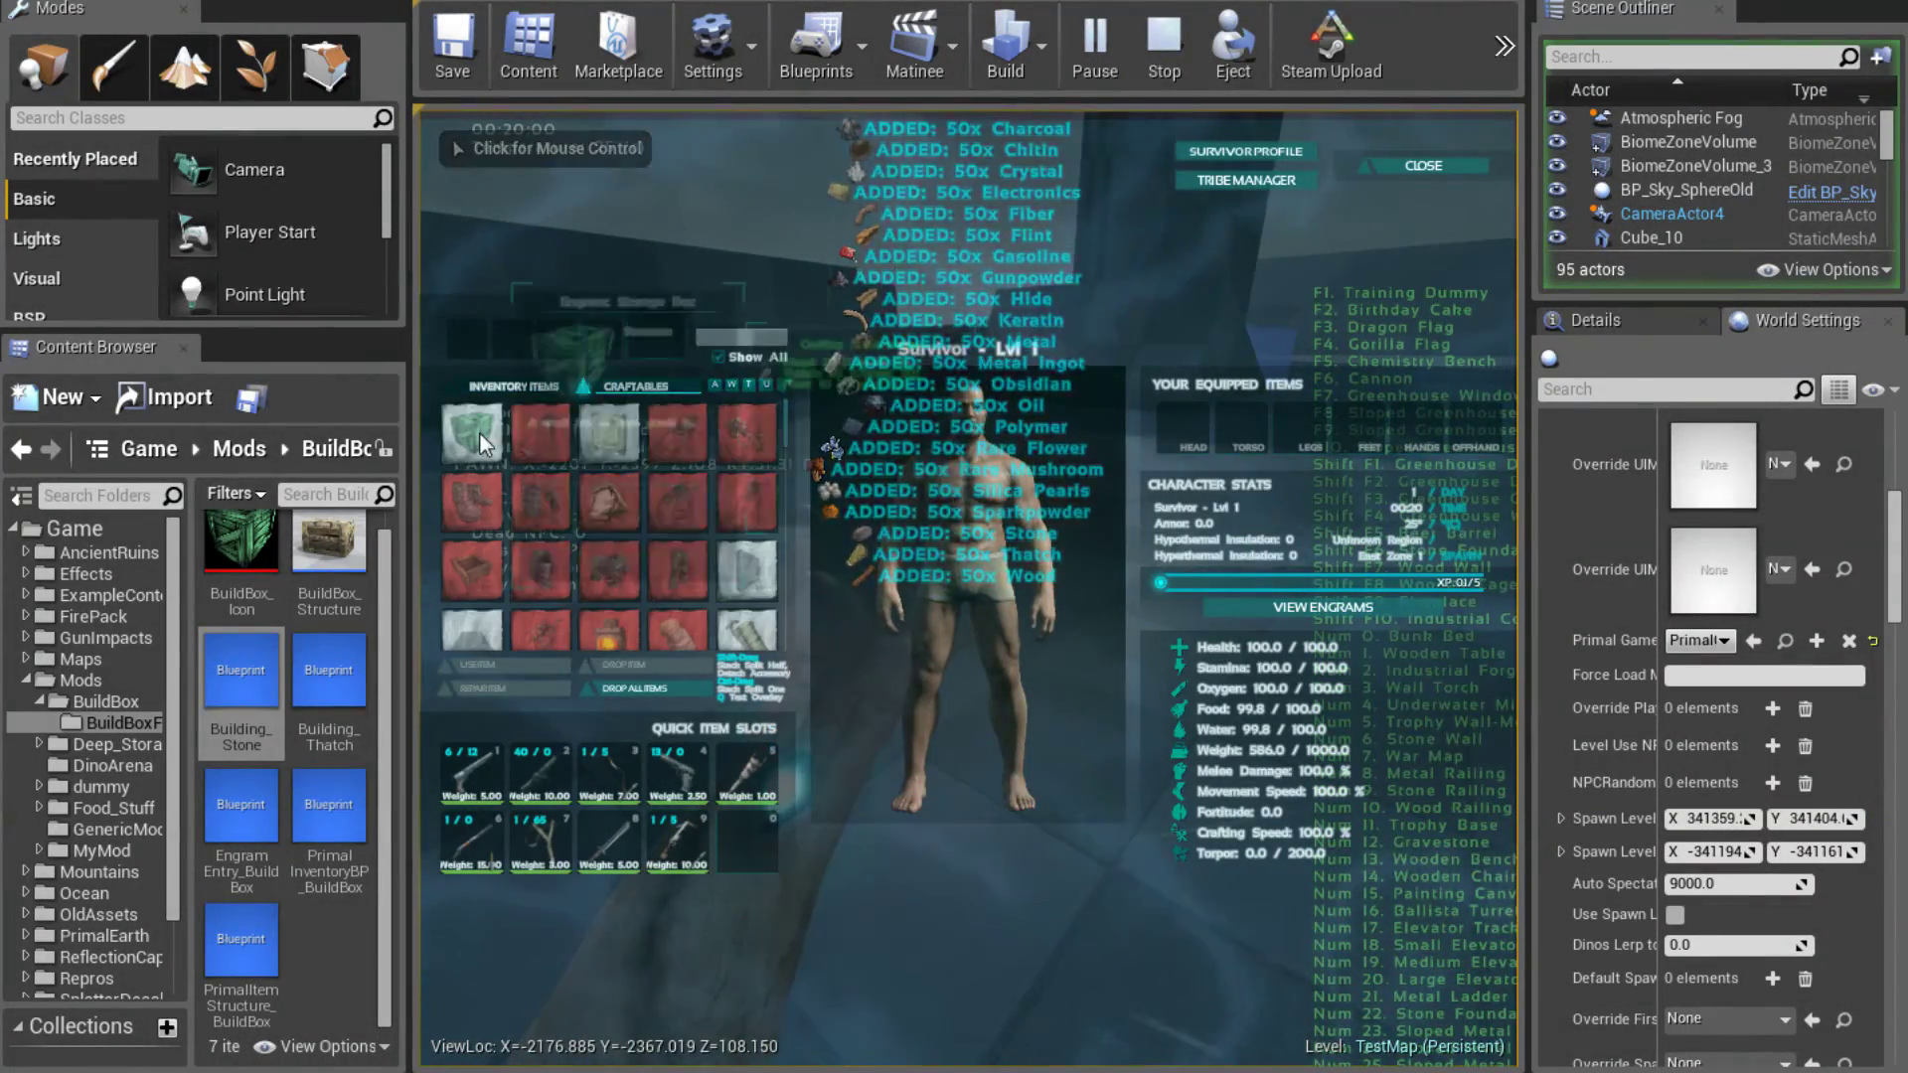
pyautogui.doubleClick(472, 432)
pyautogui.click(515, 390)
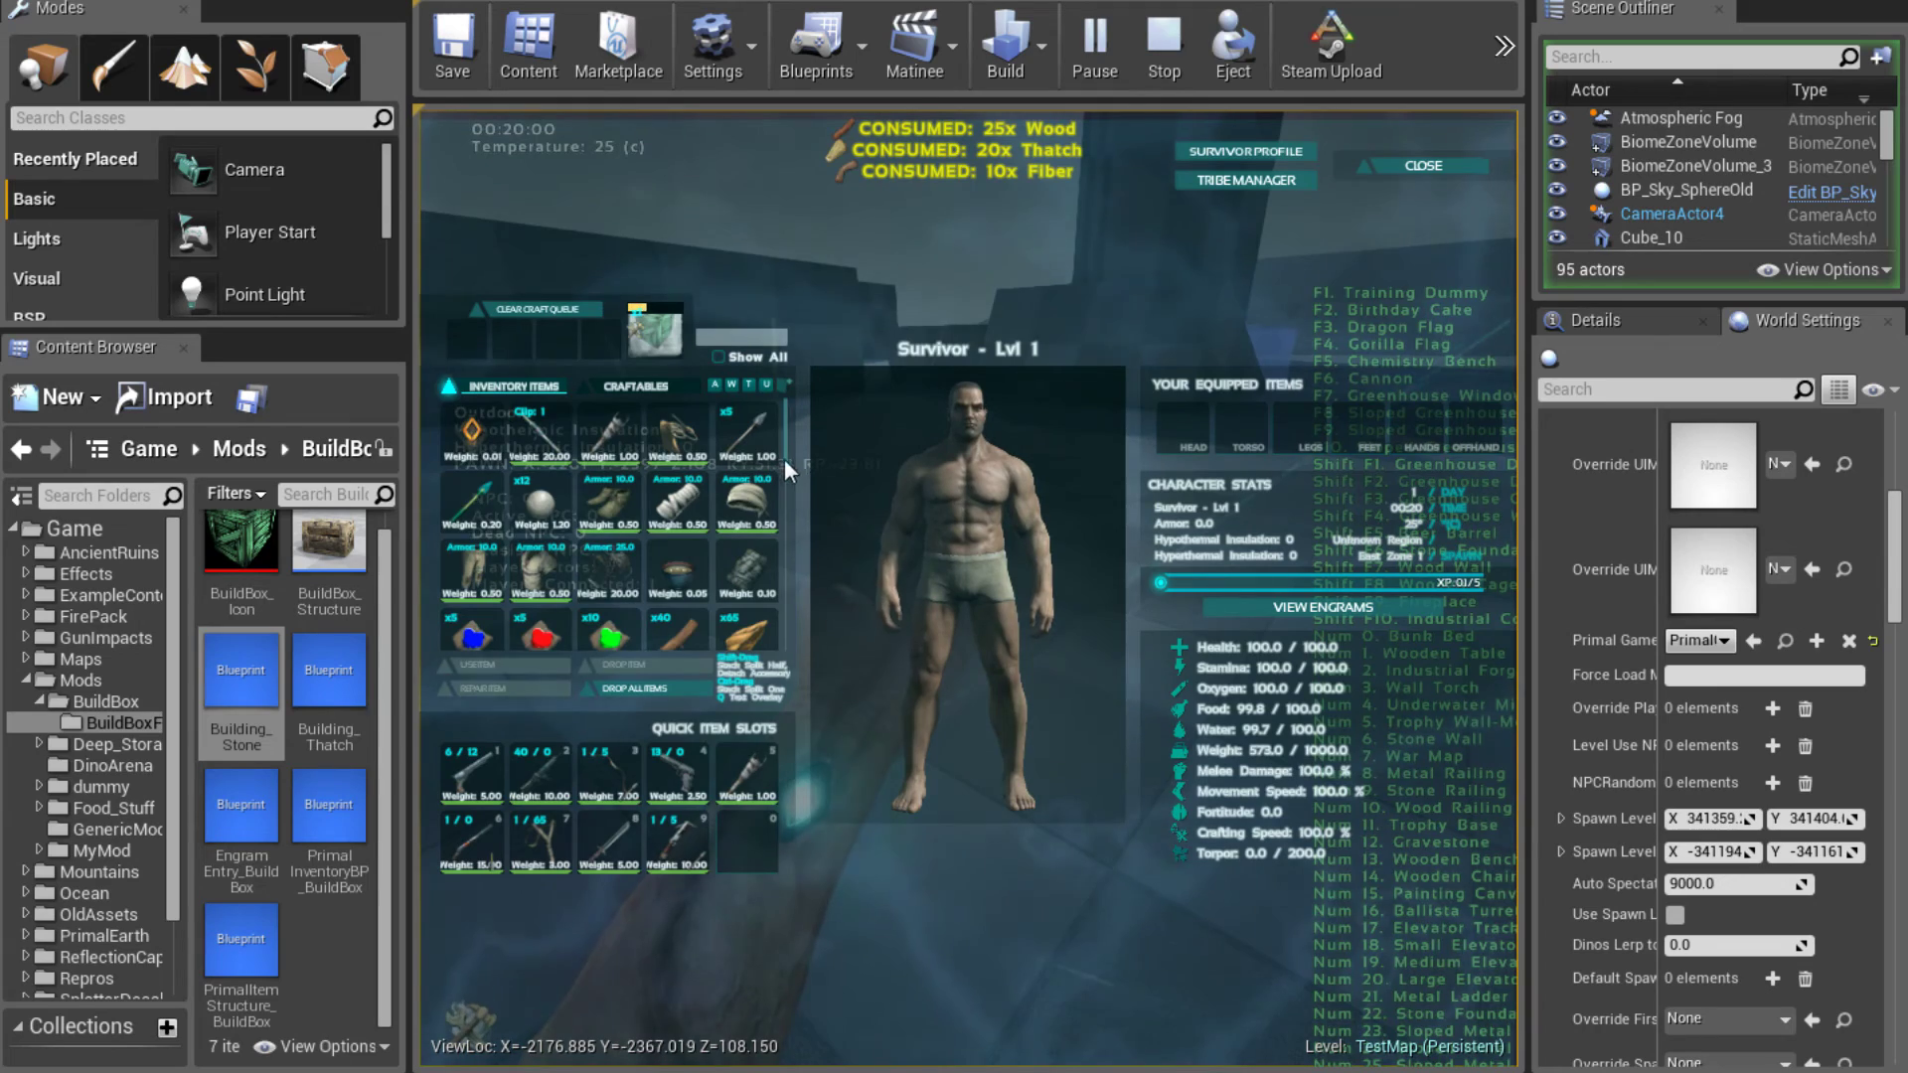
# Place the crafted Storage Box on the floor from the second quick item slot and access its storage
pyautogui.moveTo(785, 450); pyautogui.dragTo(781, 646)
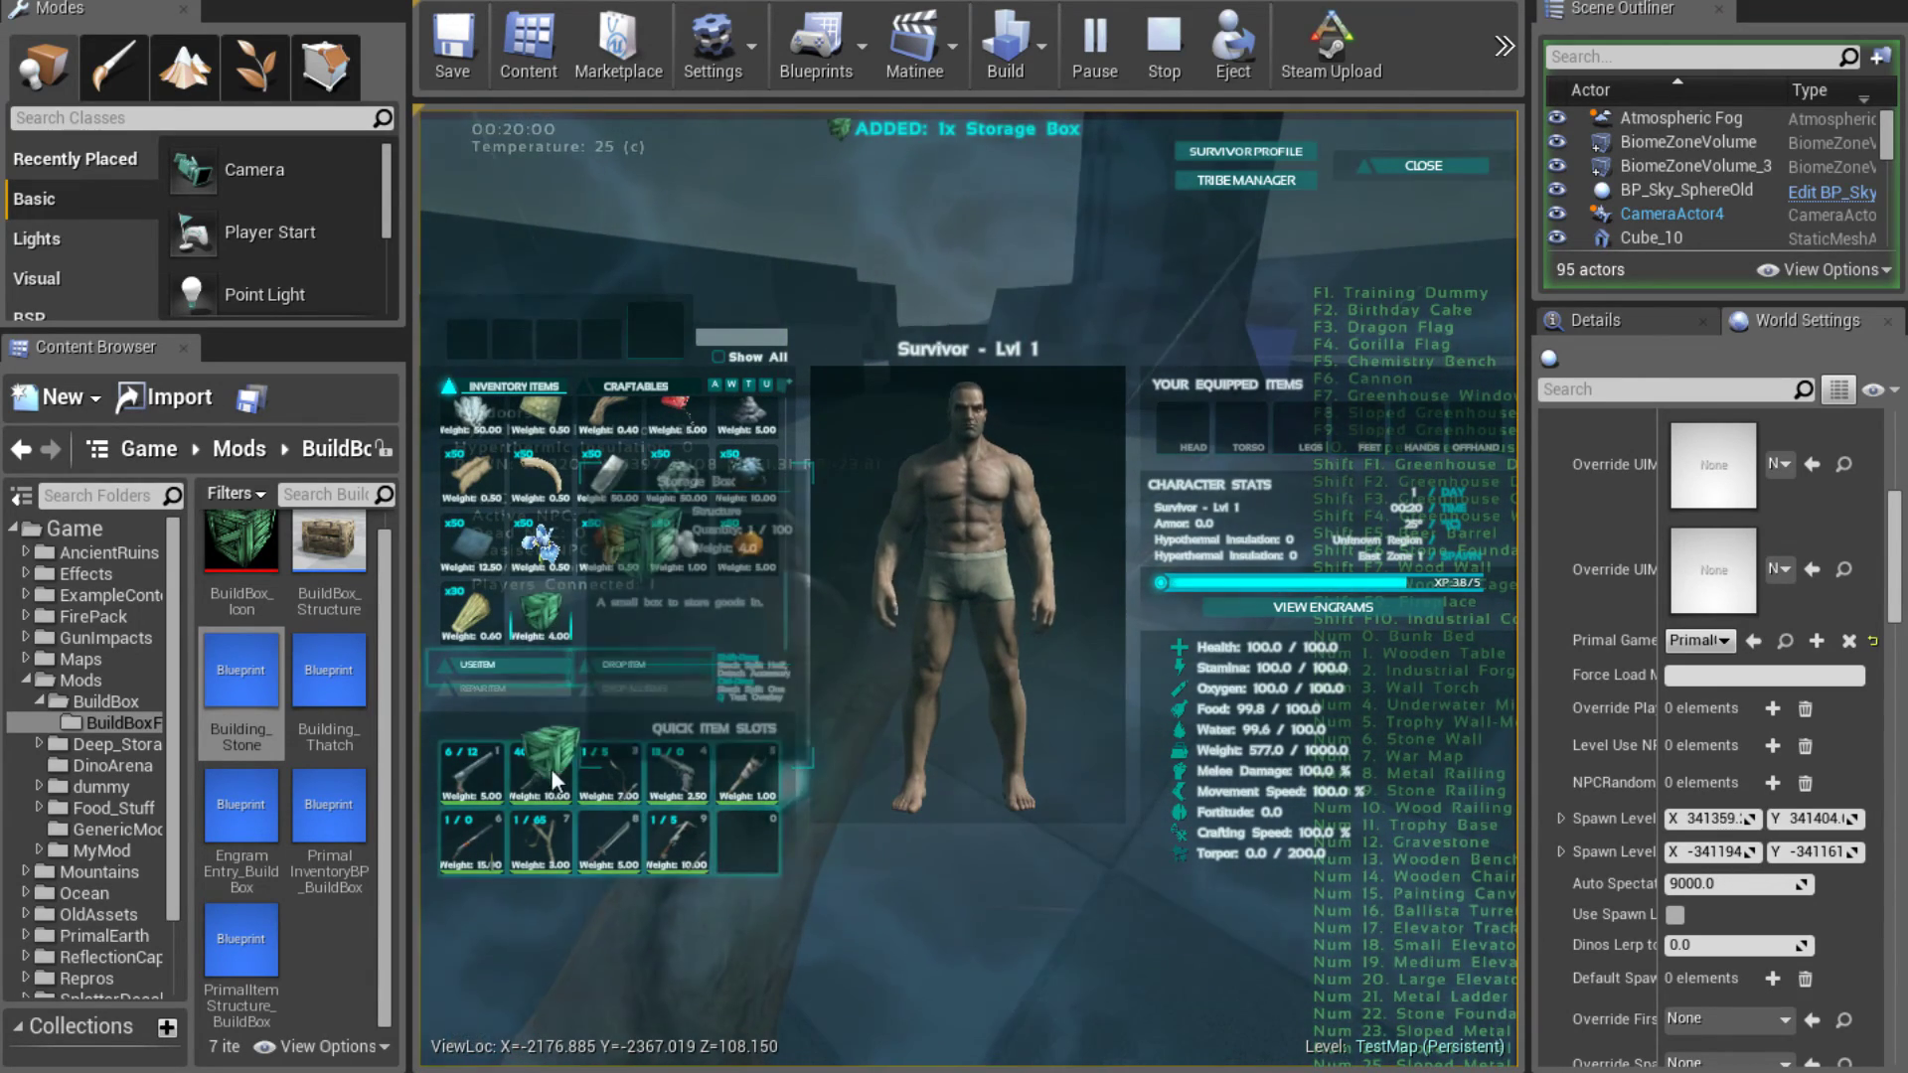
pyautogui.press('i')
pyautogui.click(668, 647)
pyautogui.press('1')
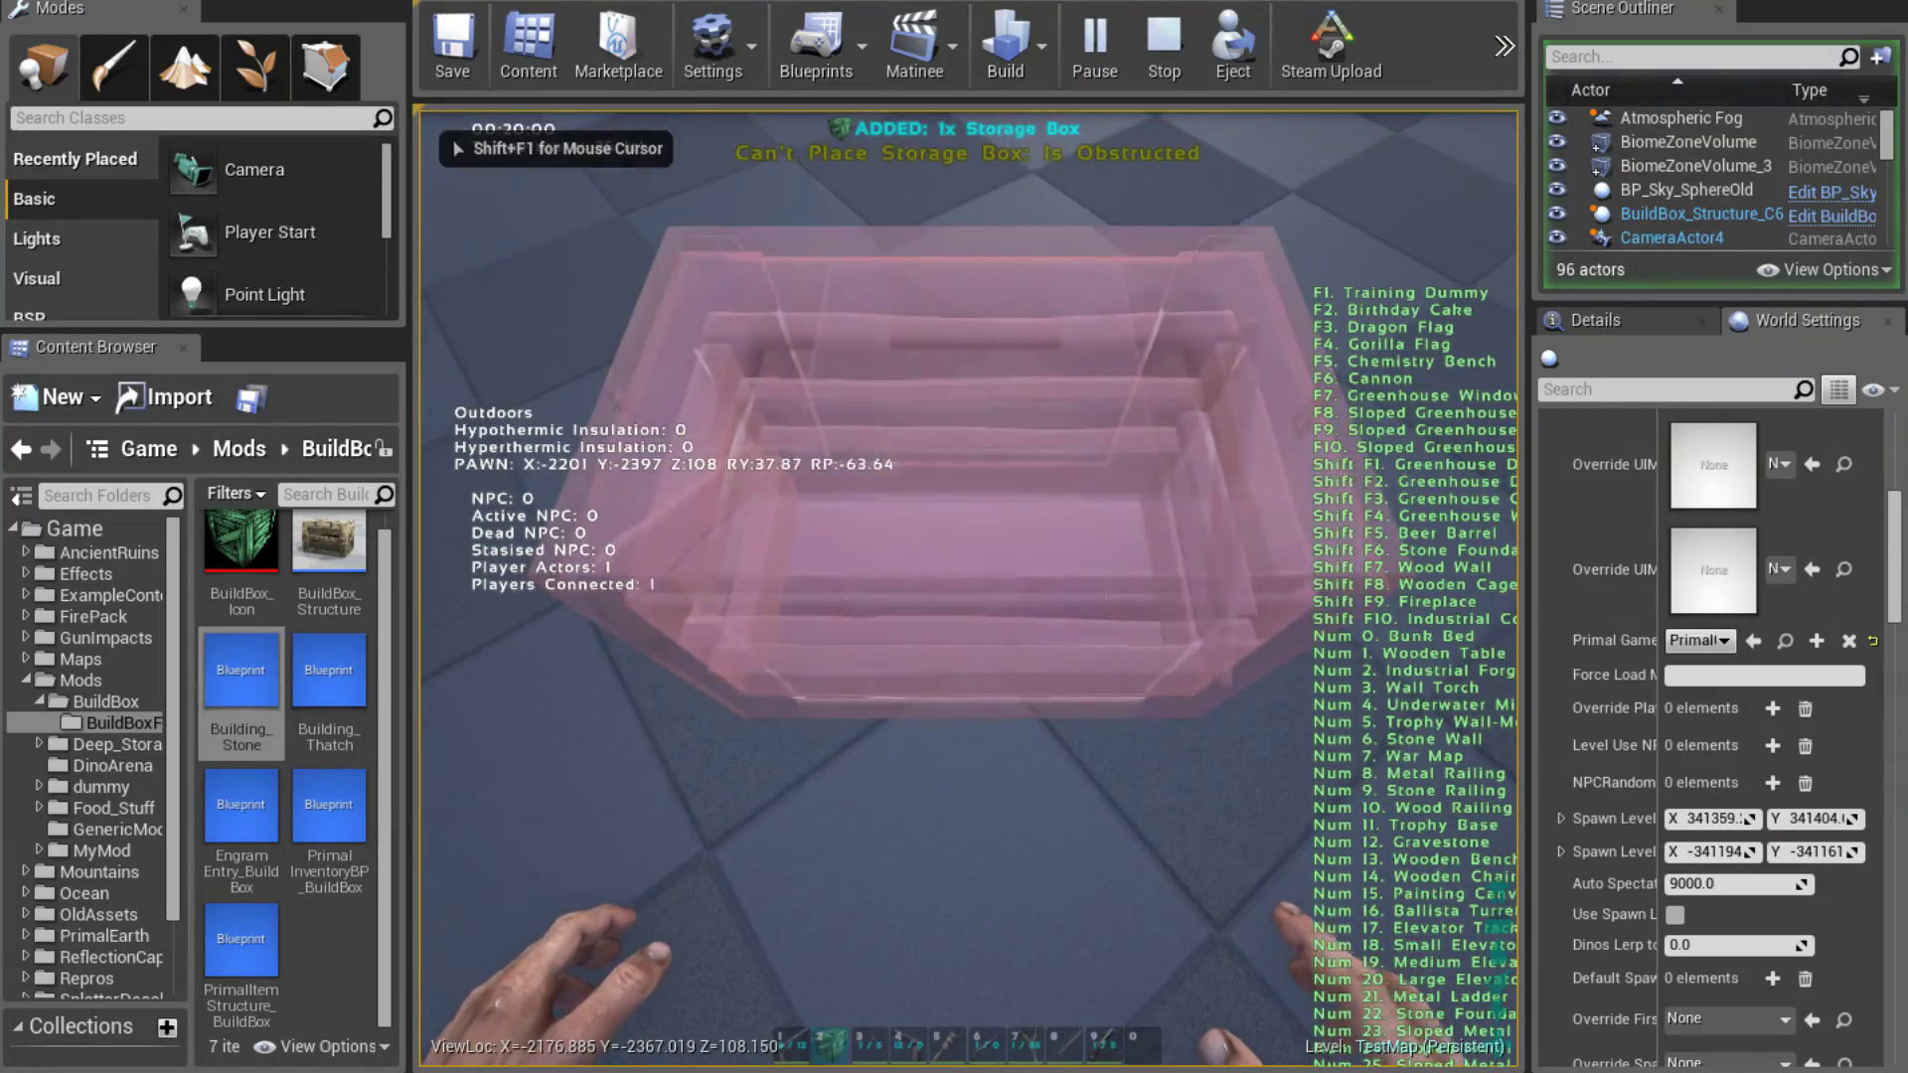
pyautogui.click(968, 586)
pyautogui.press('e')
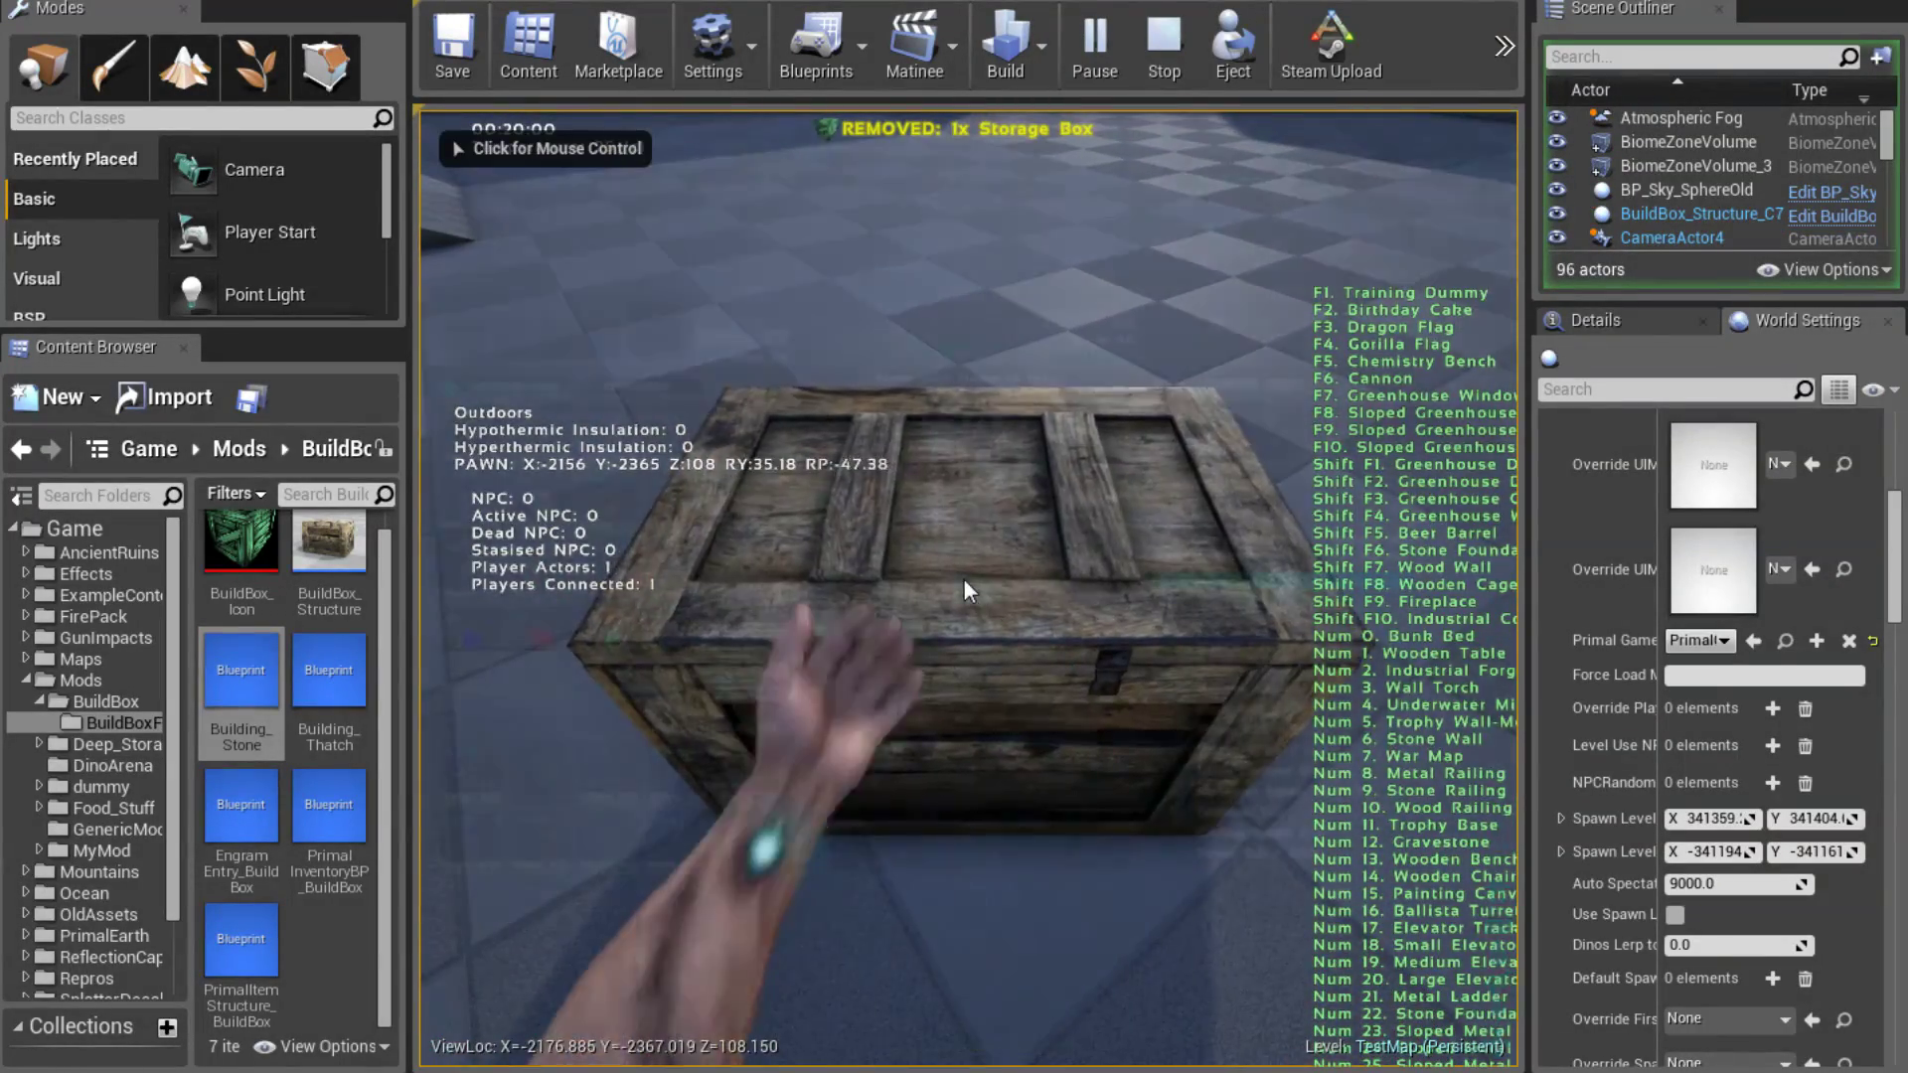
# Move one Stone and one Thatch into the Storage Box and craft more of both from its blueprints
pyautogui.scroll(-1, 528, 549)
pyautogui.moveTo(481, 539)
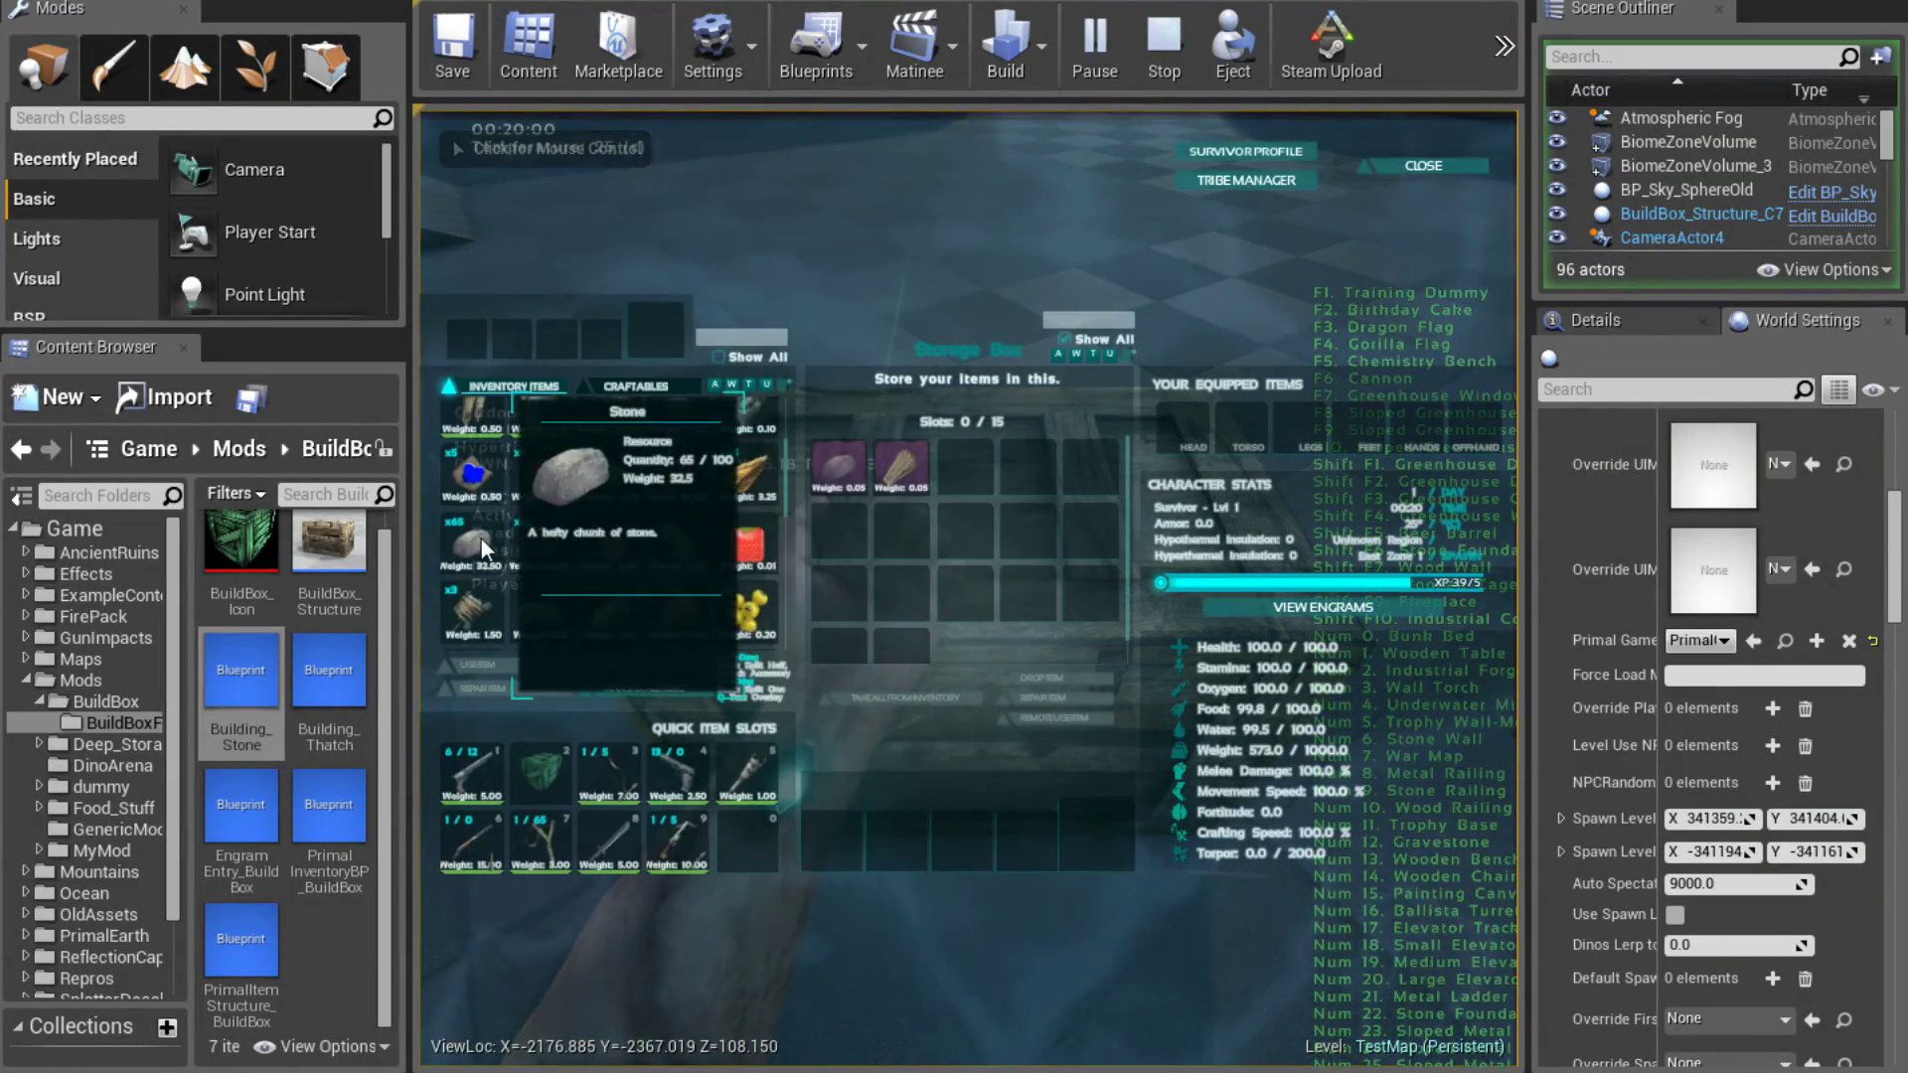
pyautogui.click(479, 540)
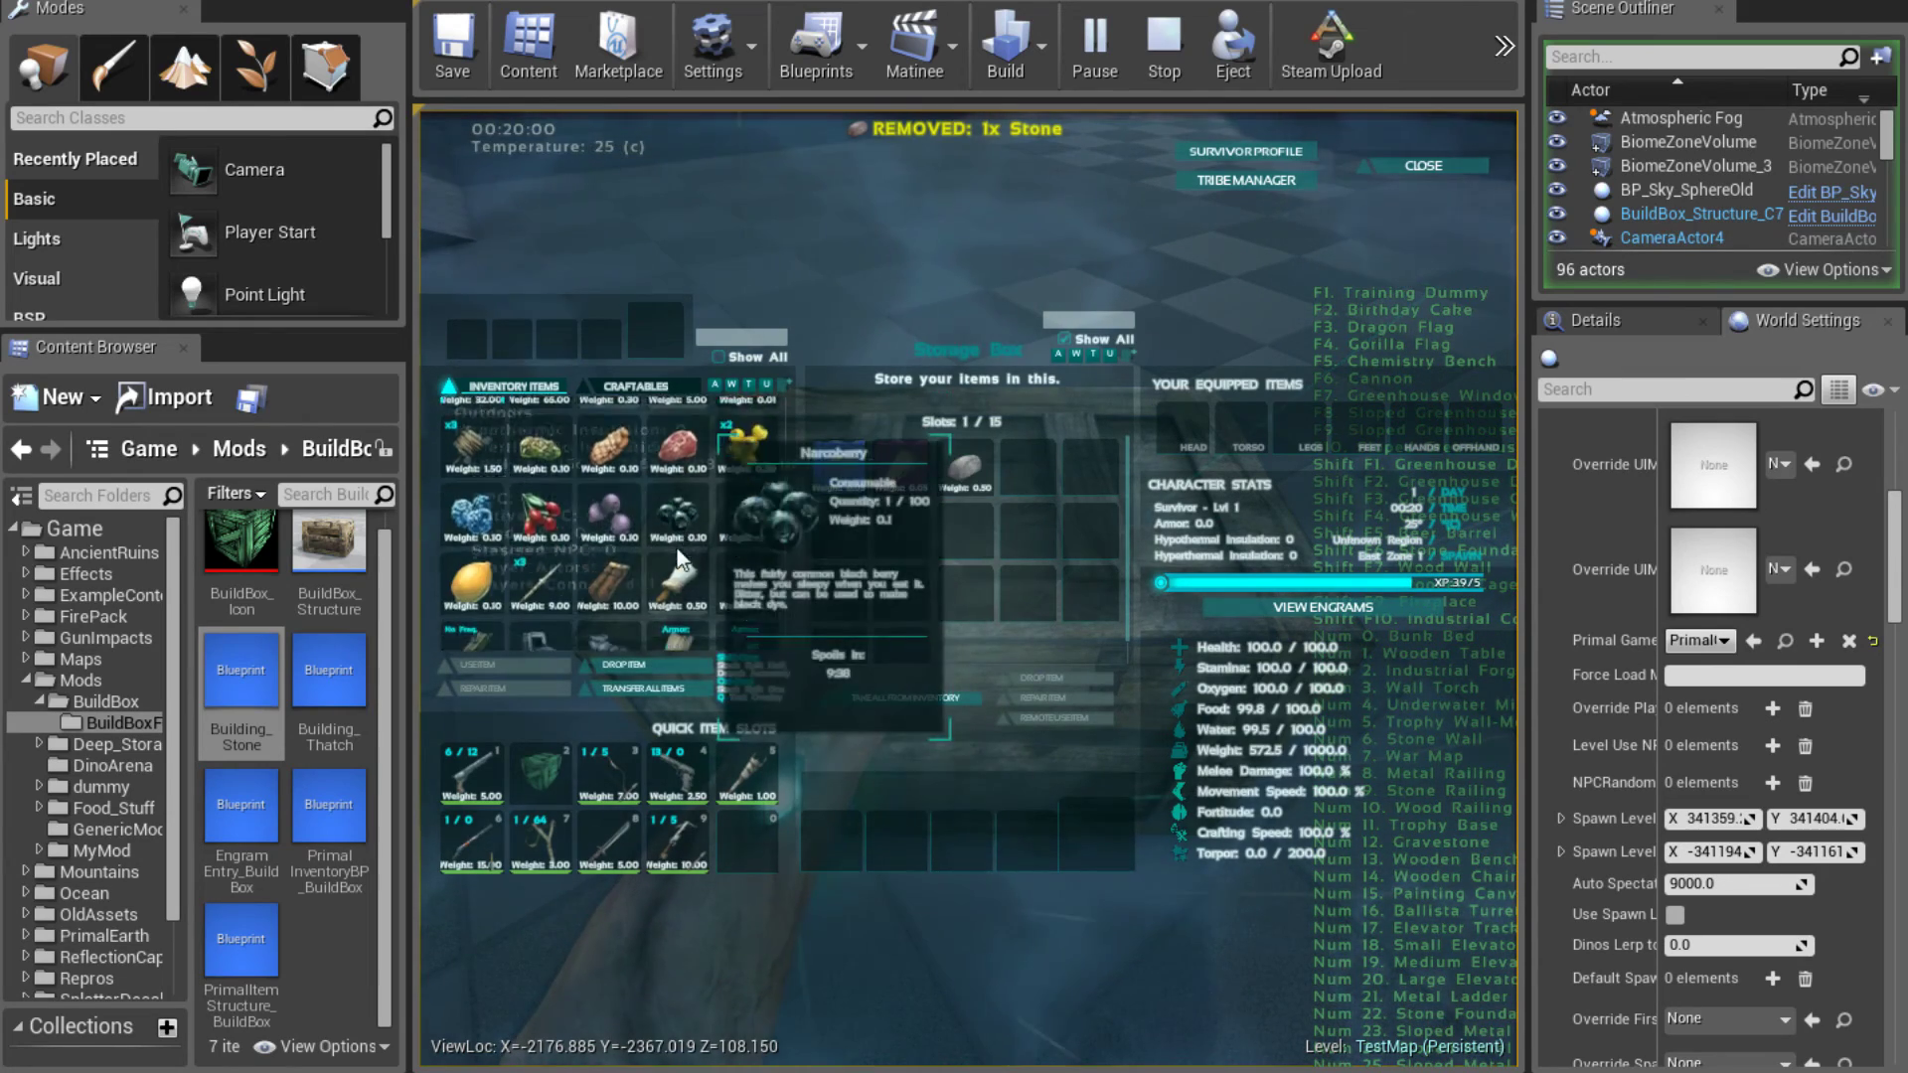
pyautogui.scroll(-1, 640, 546)
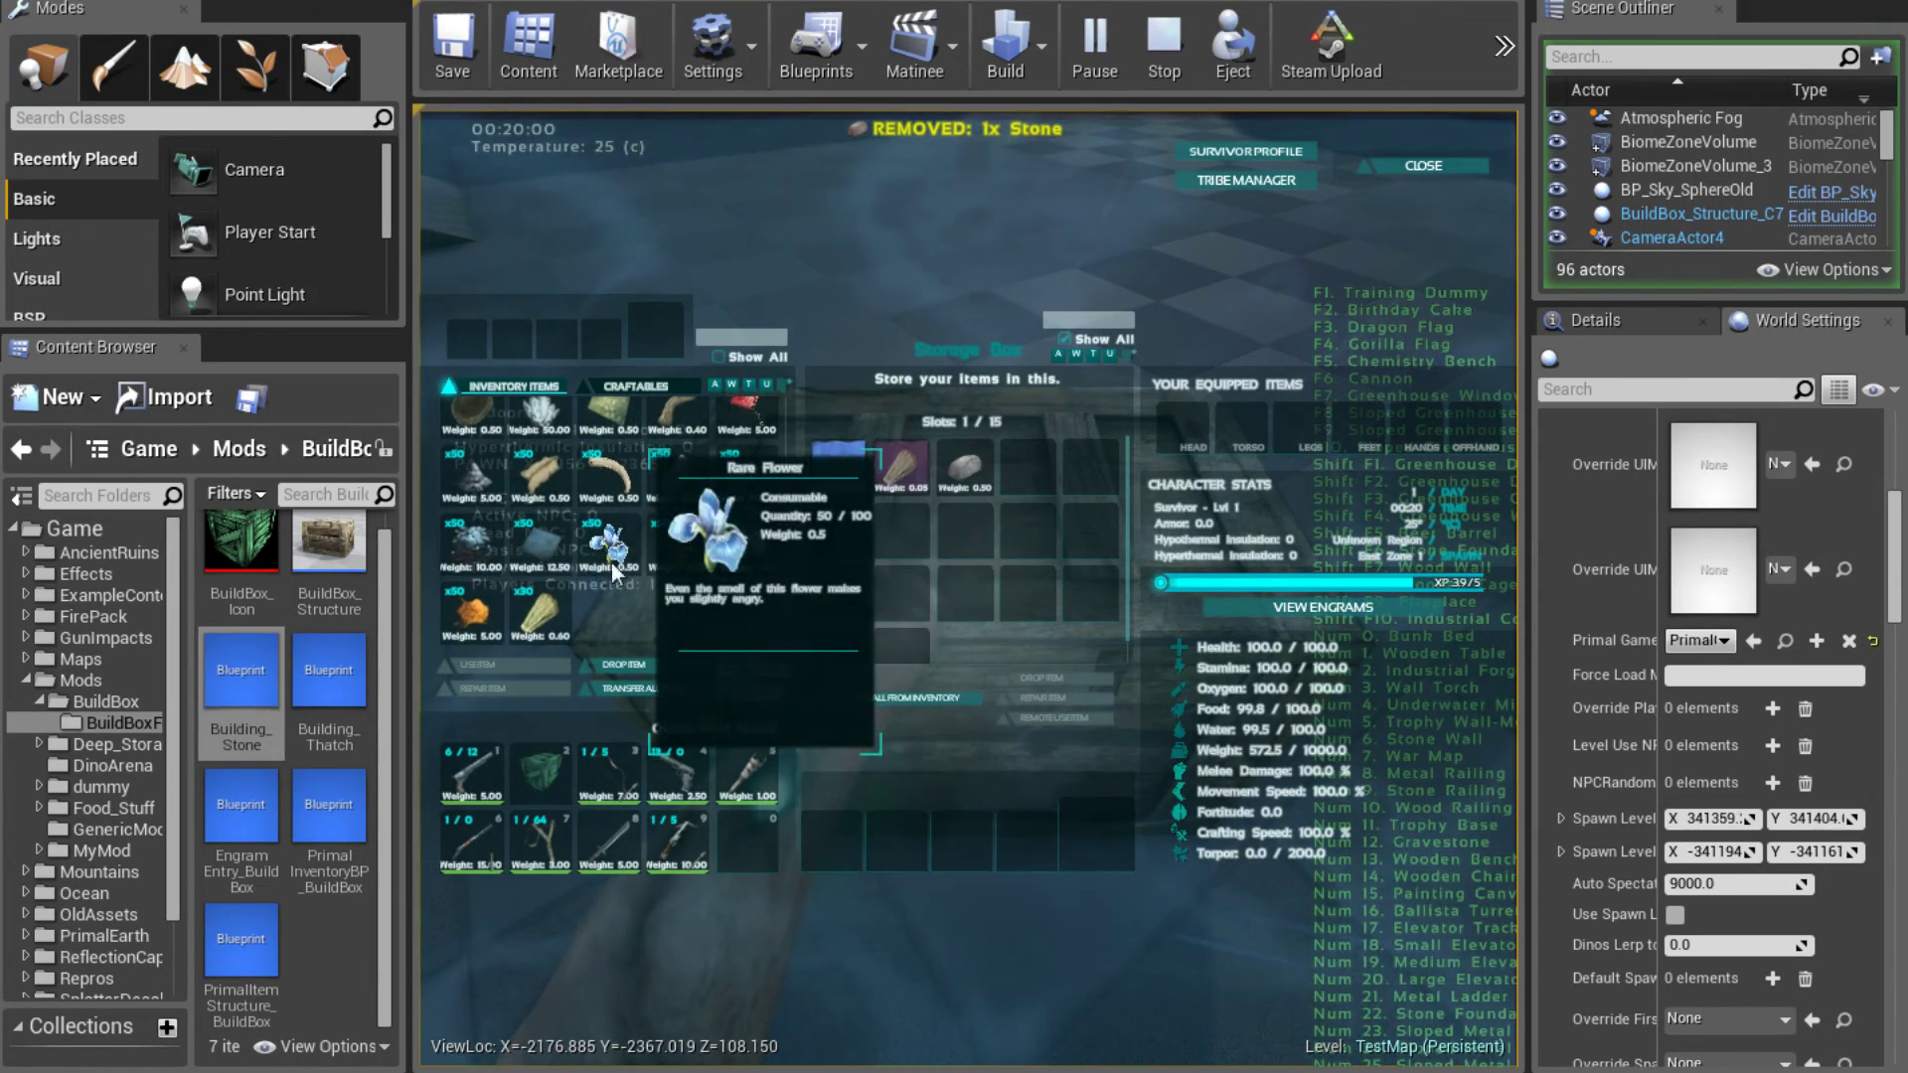
pyautogui.click(533, 610)
pyautogui.moveTo(909, 456)
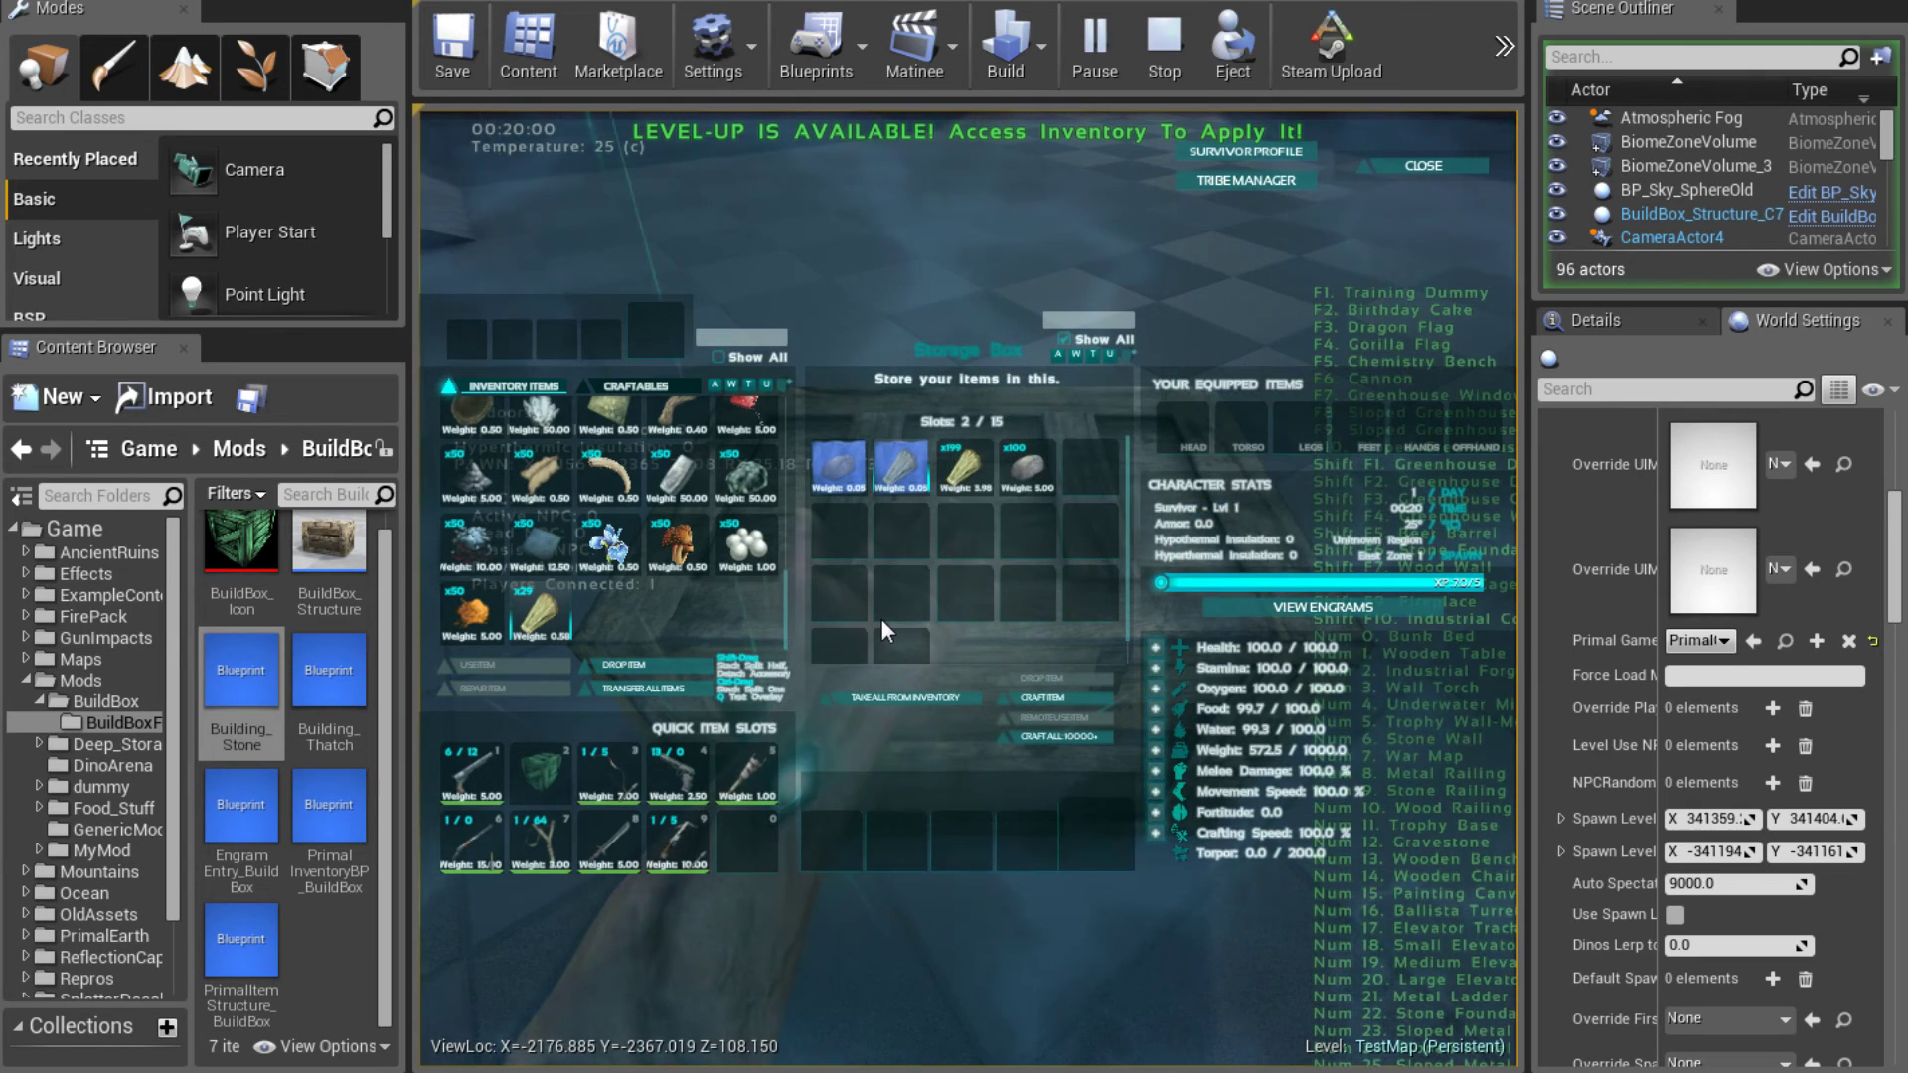
pyautogui.moveTo(840, 477)
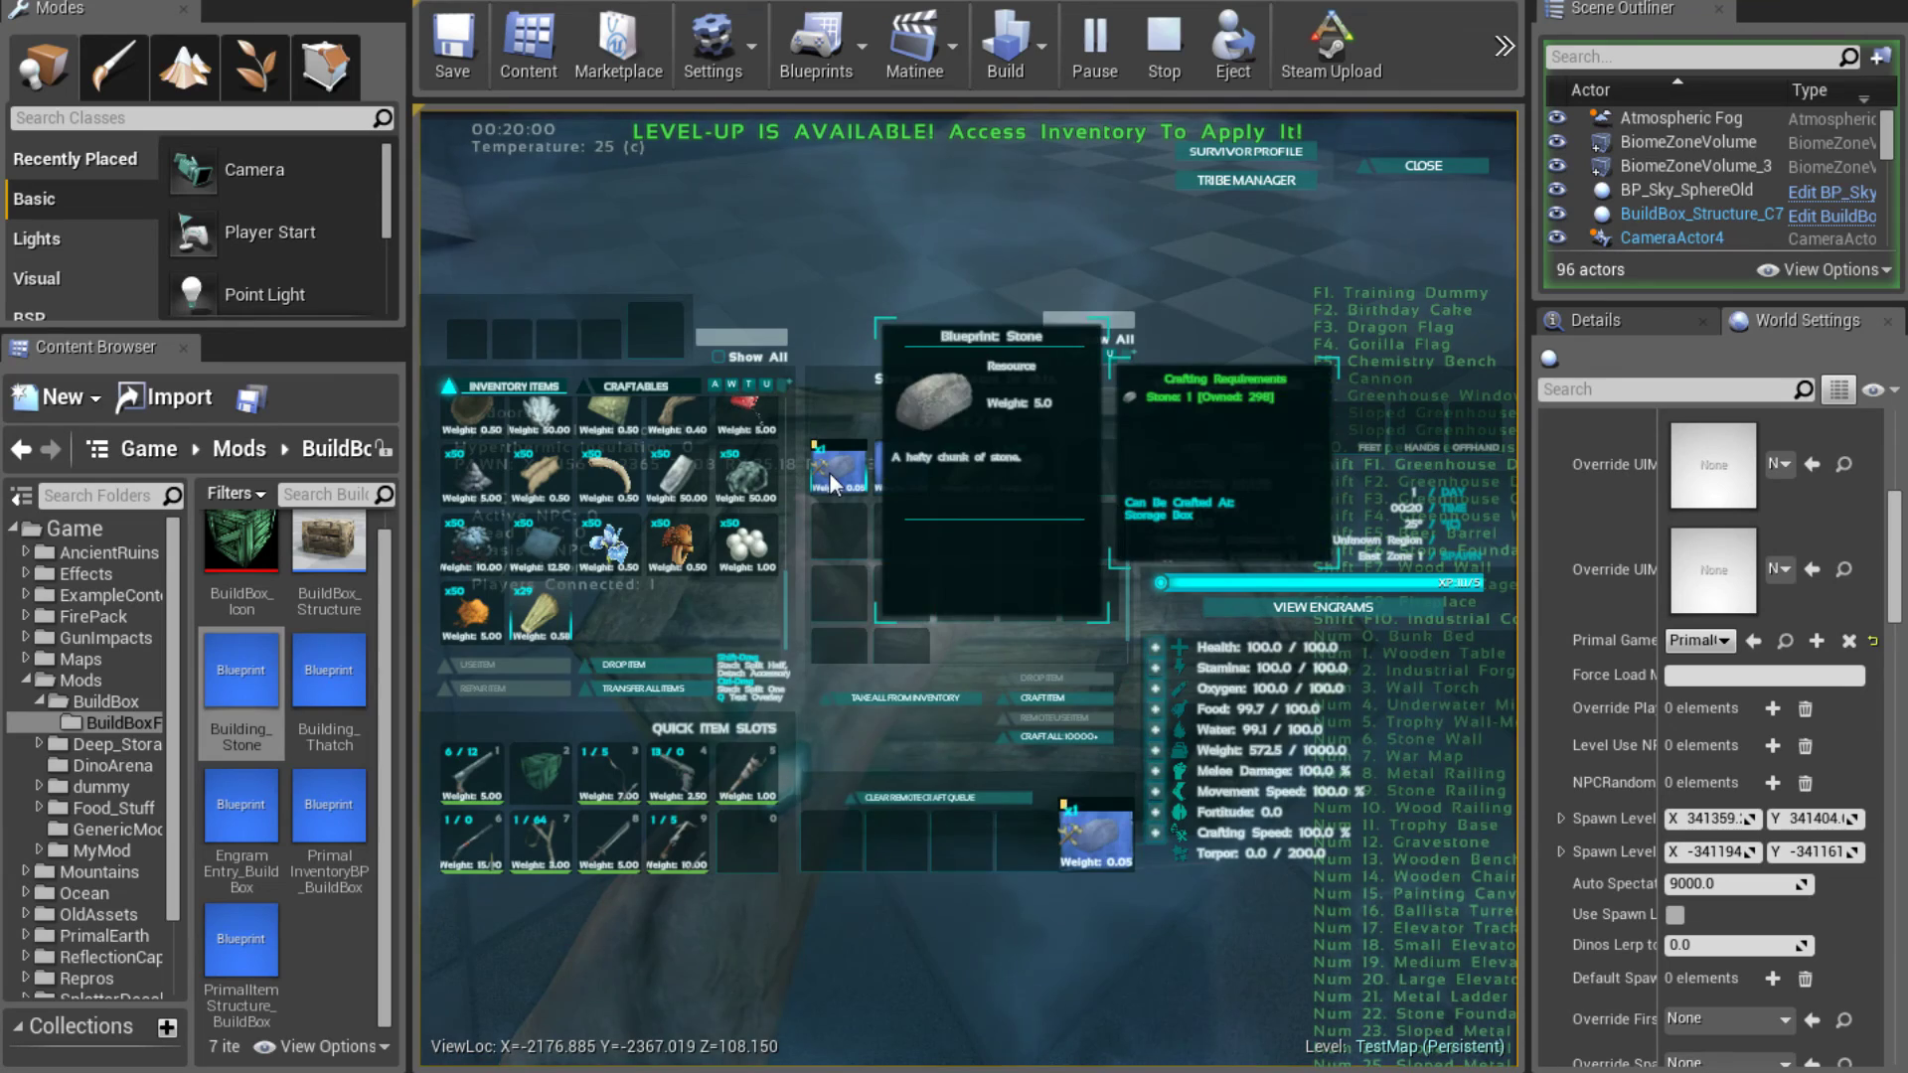
# Drop the ordinary Stone stack from the survivor's inventory and take the crafted Stone and Thatch out of the Storage Box
pyautogui.scroll(-5, 685, 570)
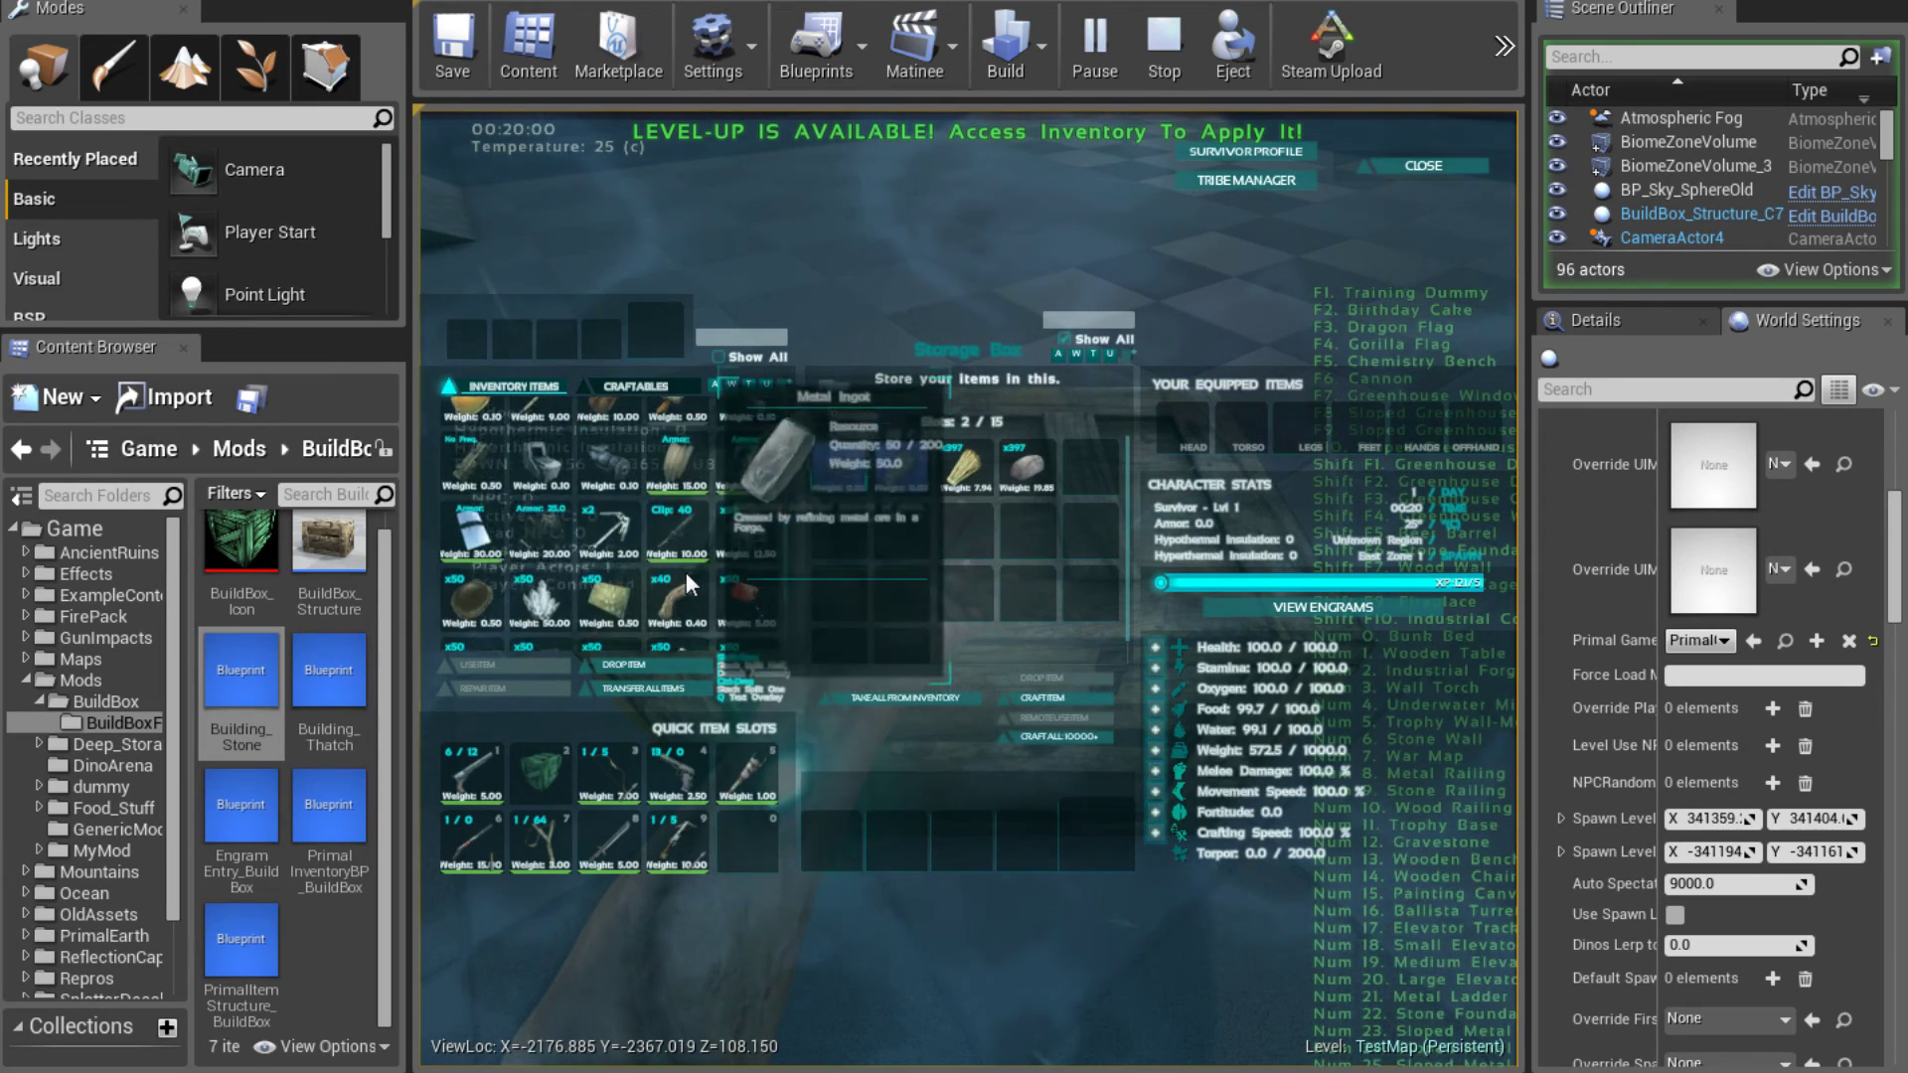
pyautogui.scroll(2, 616, 556)
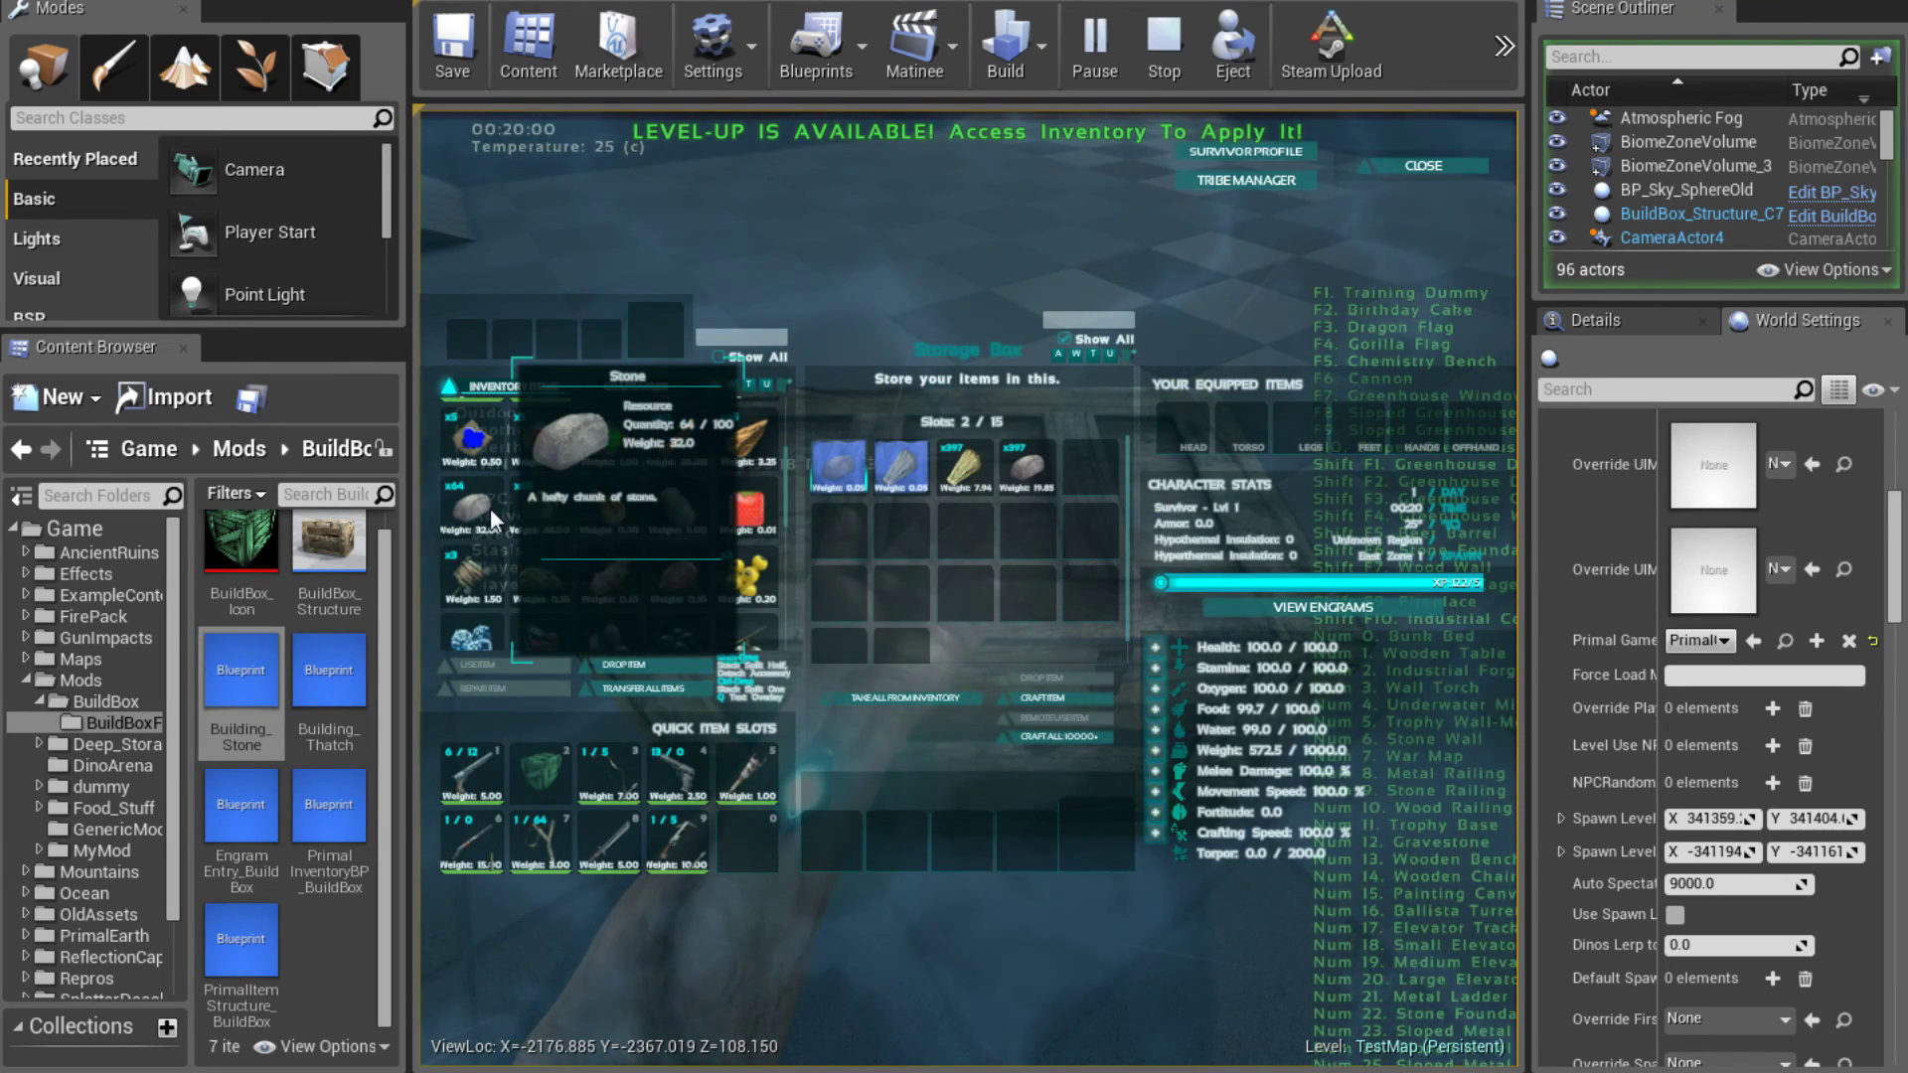
pyautogui.press('o')
pyautogui.press('t')
pyautogui.press('t')
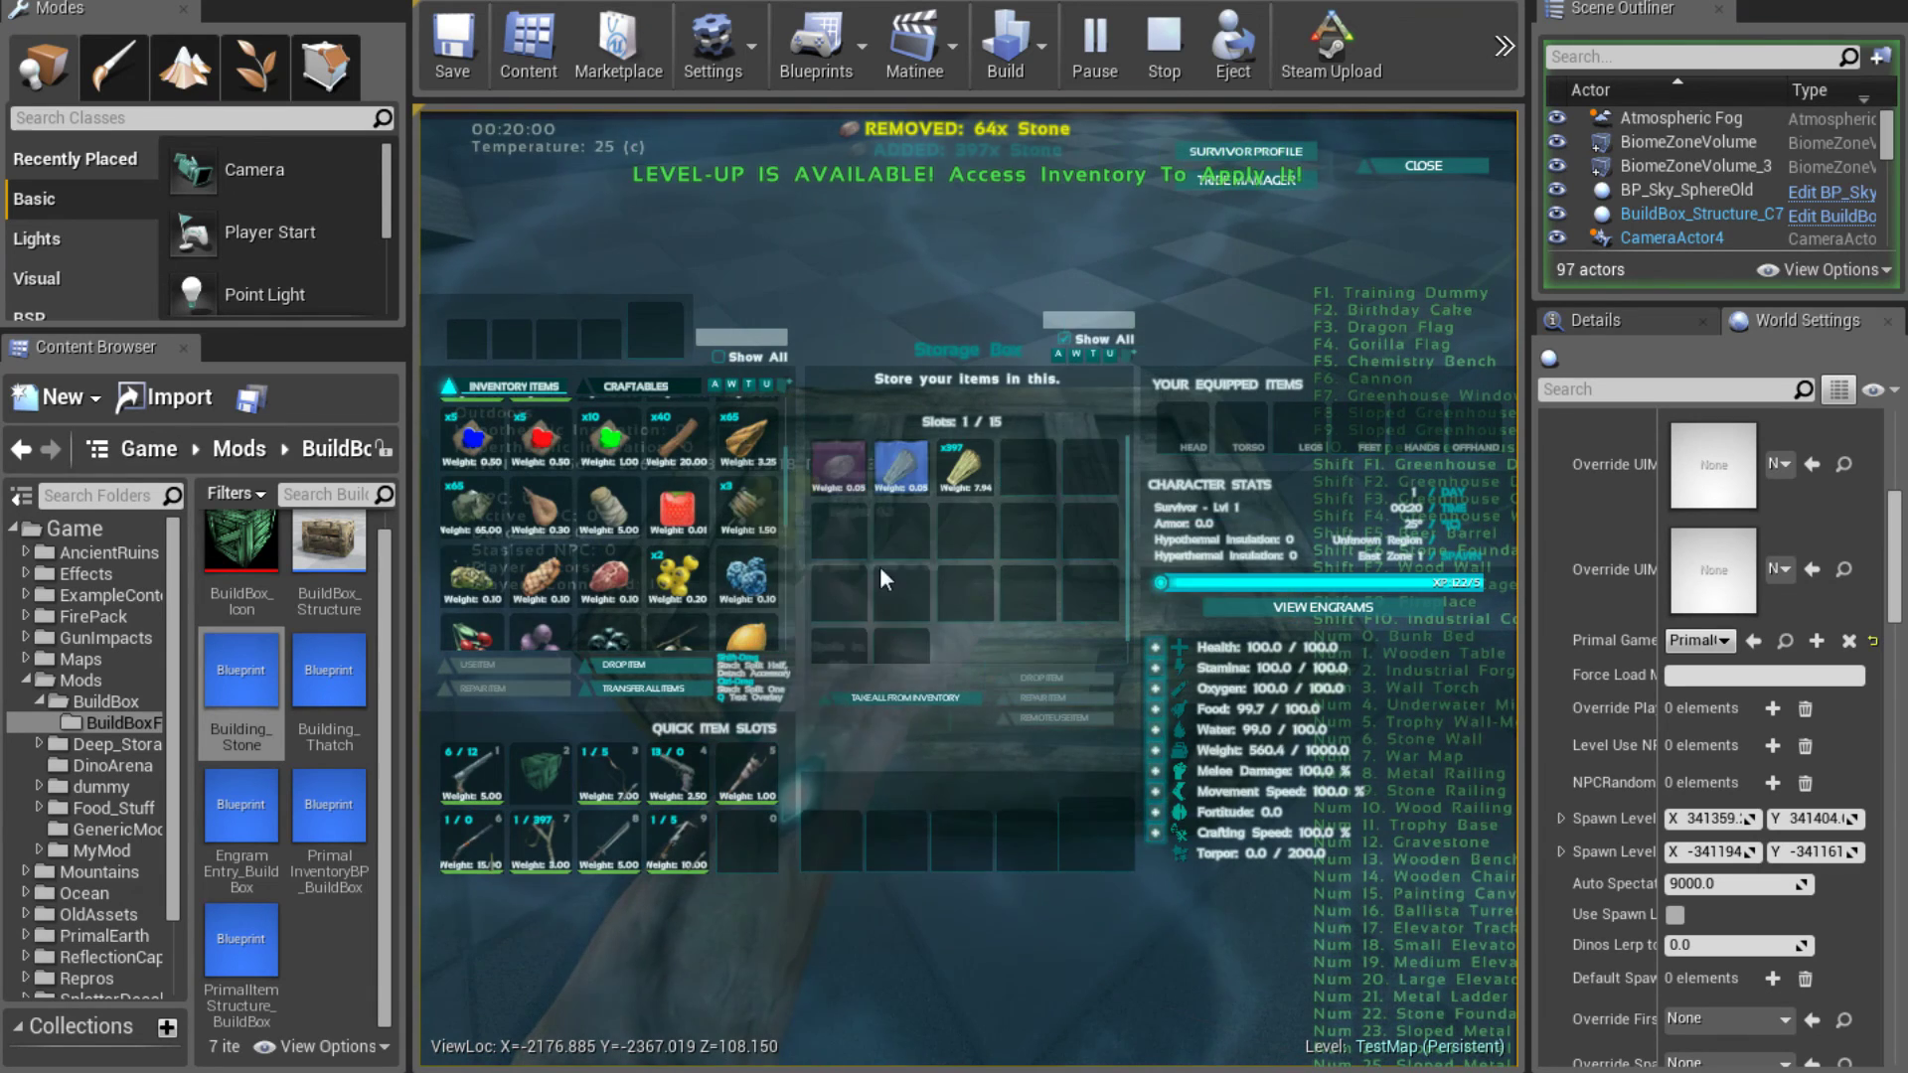
# Filter the survivor's craftables by "stone" and check the crafting requirements of the stone structures against the crafted materials
pyautogui.click(661, 395)
pyautogui.click(735, 336)
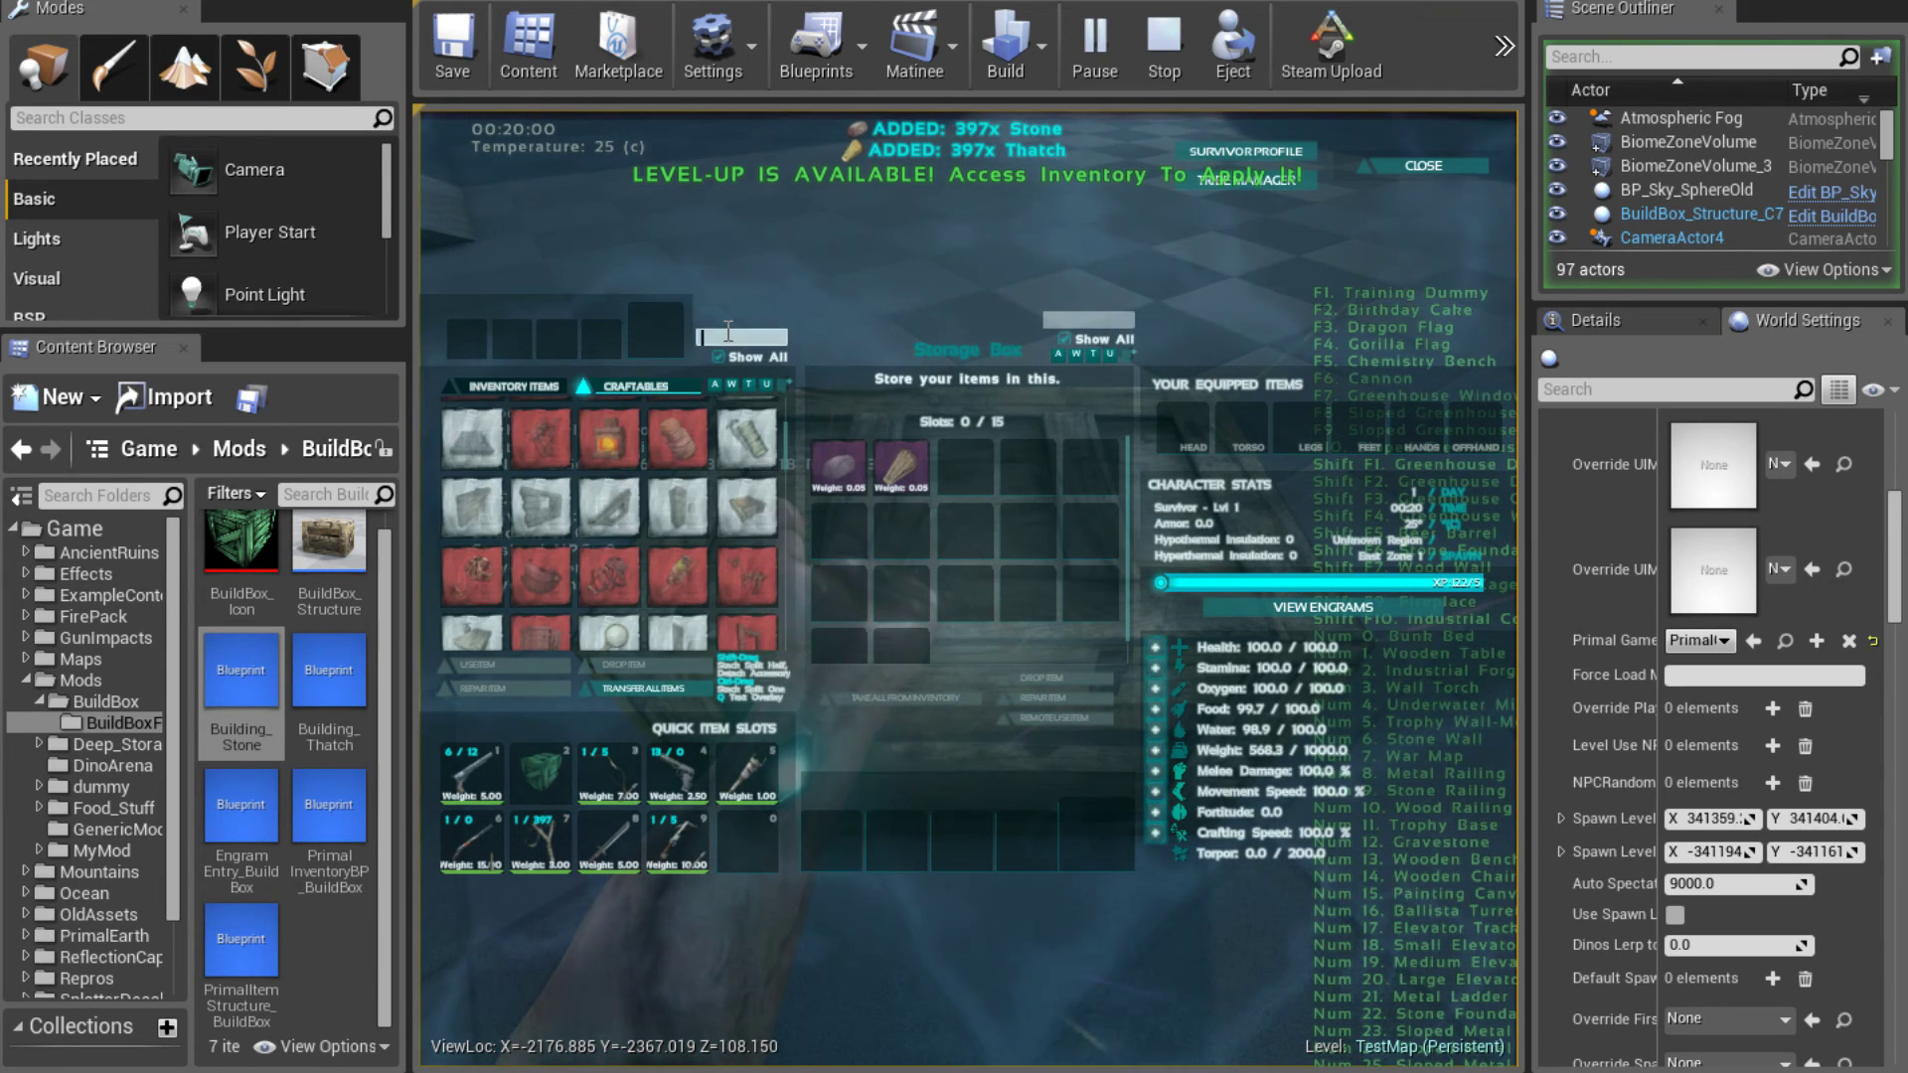
pyautogui.write('Stone')
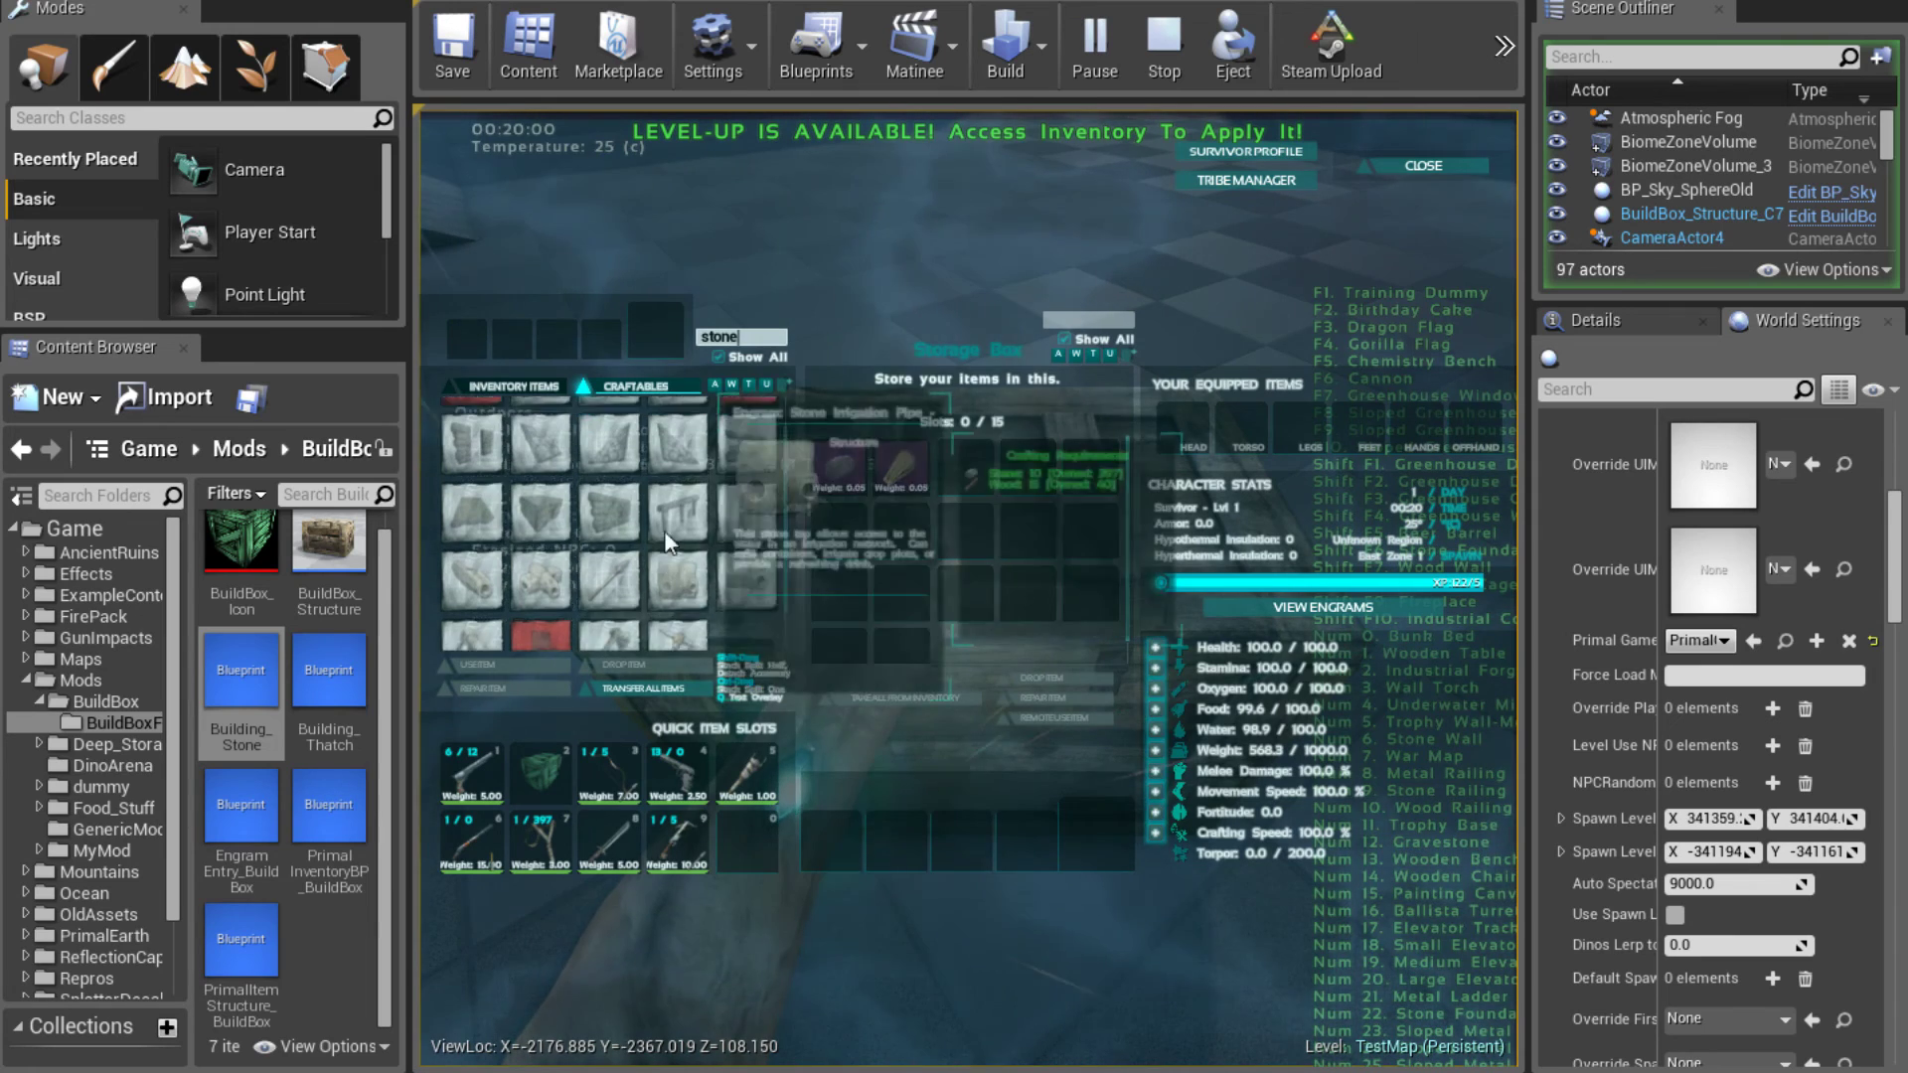
pyautogui.scroll(1, 636, 497)
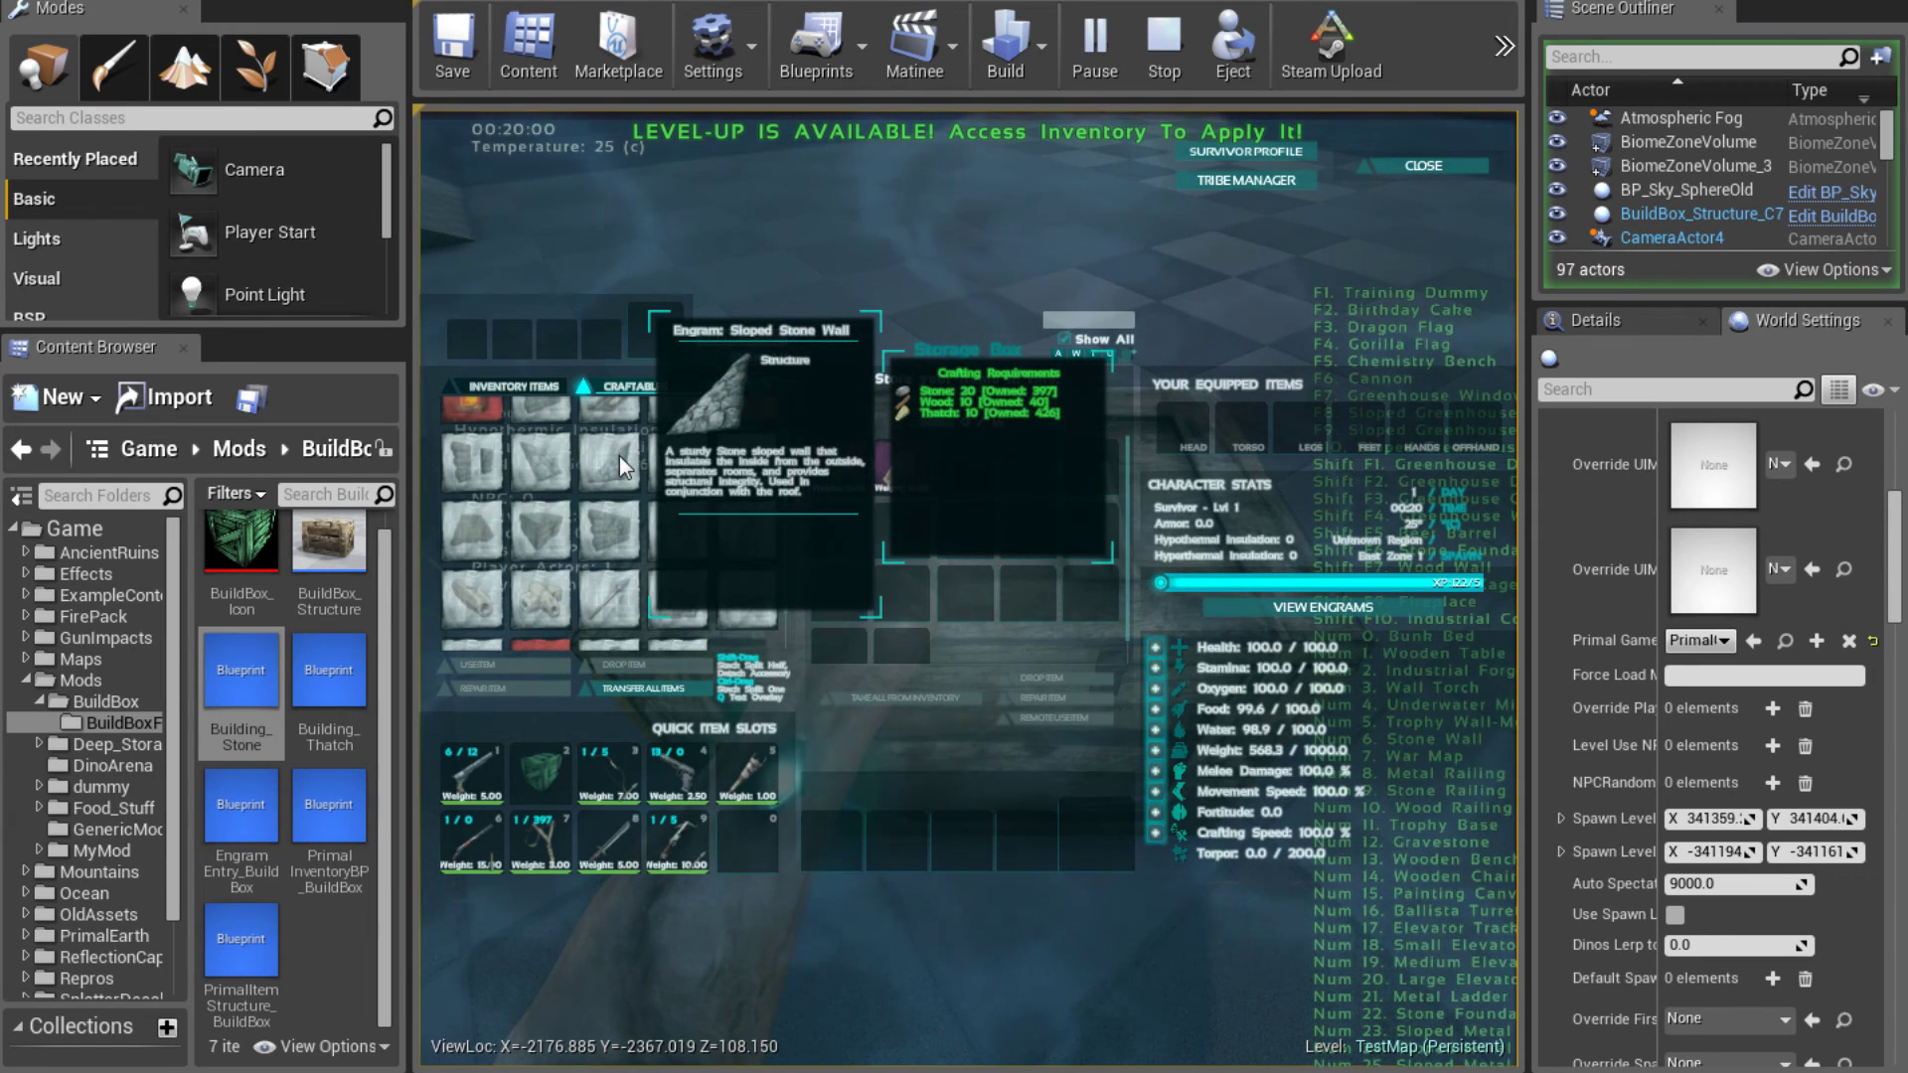
pyautogui.click(545, 384)
pyautogui.click(636, 386)
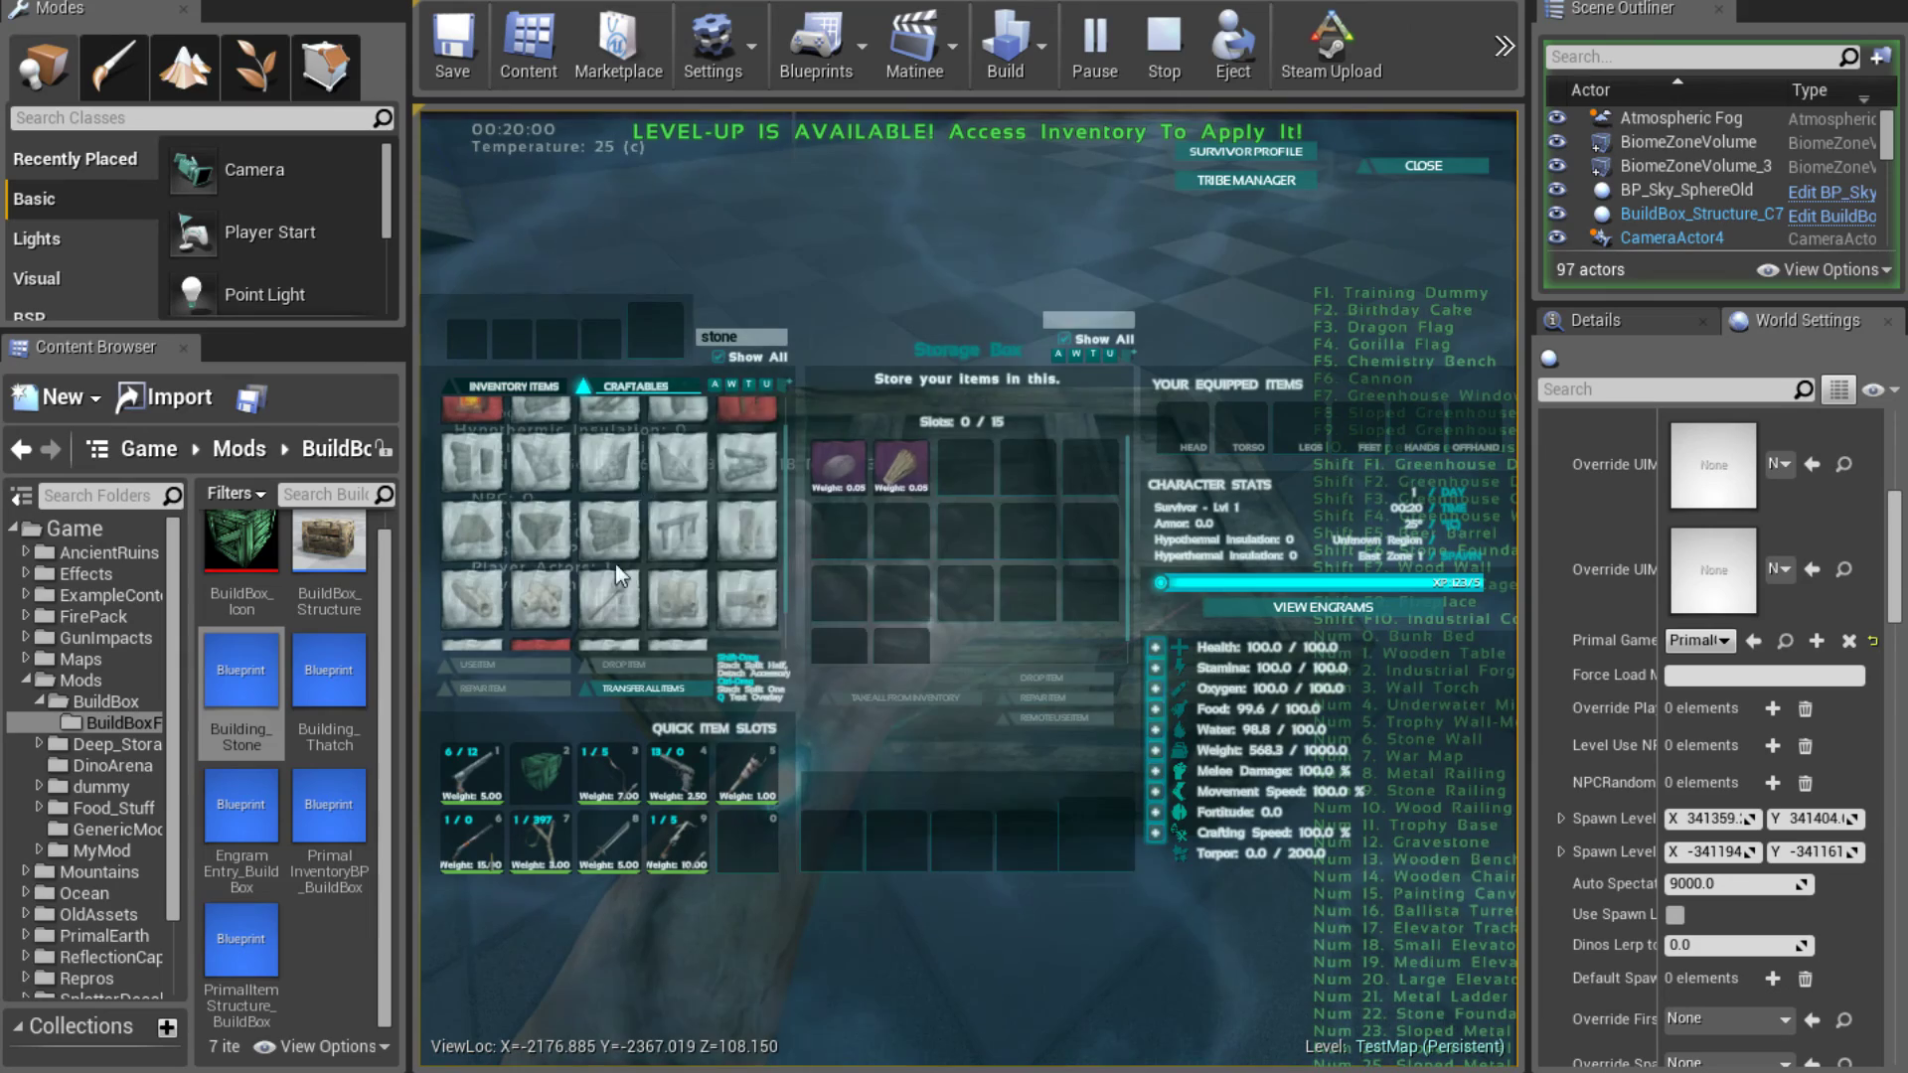
pyautogui.moveTo(618, 467)
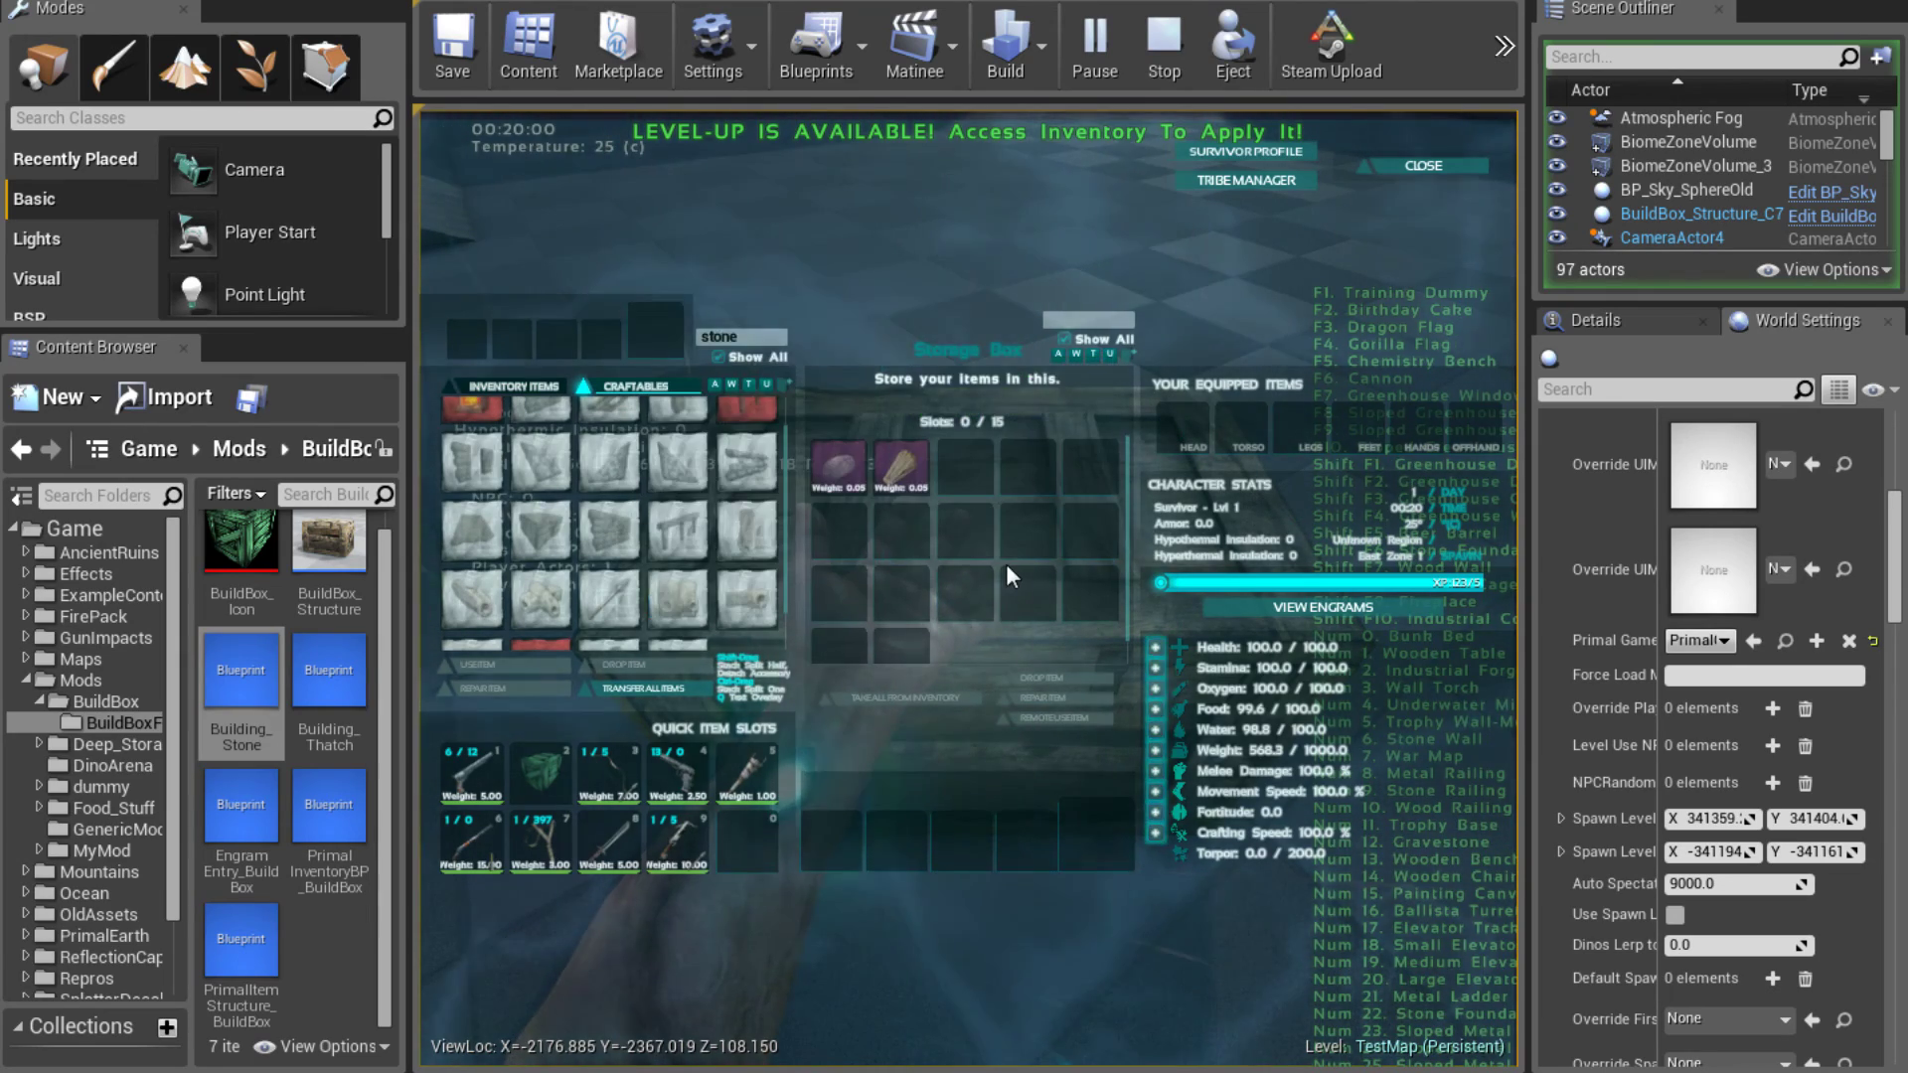
# Close the Storage Box inventory, back away from the box and release the mouse cursor from the play view
pyautogui.press('Escape')
pyautogui.press('s')
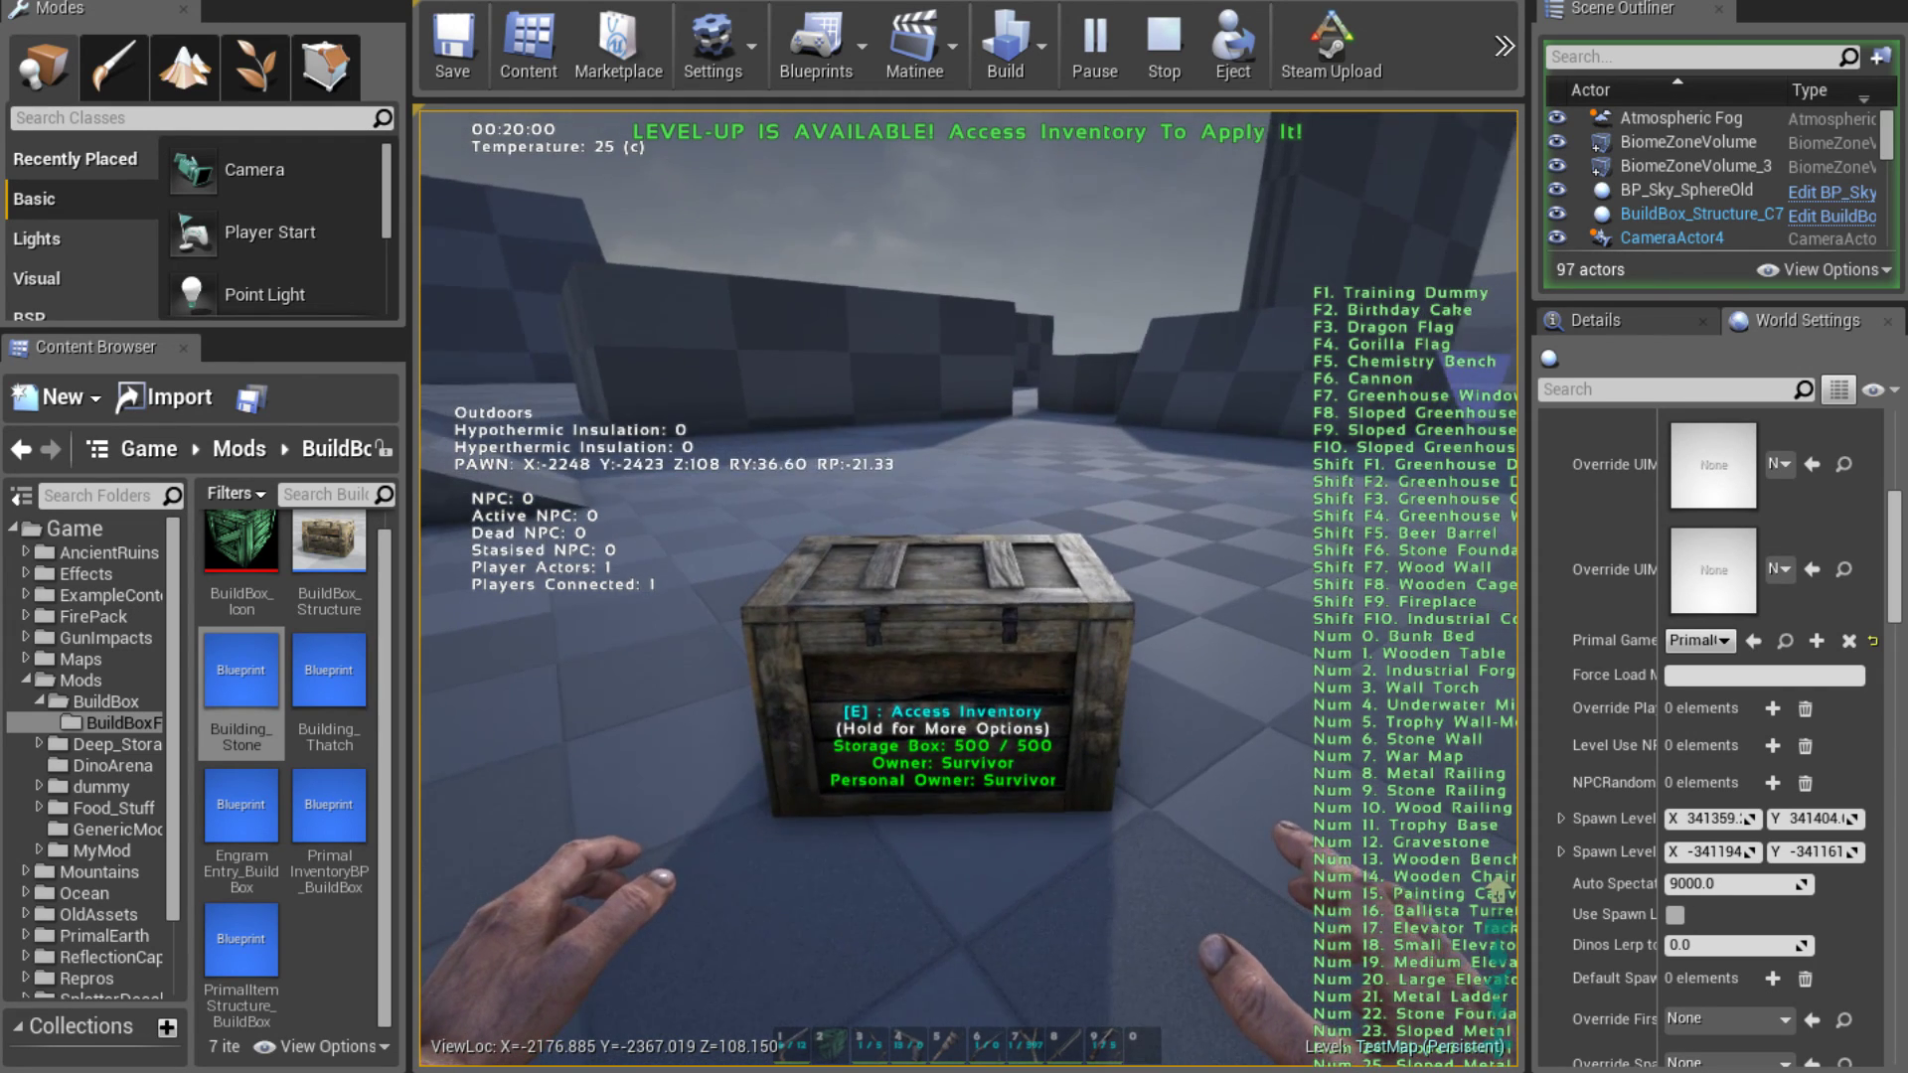
pyautogui.hotkey('shift', 'F1')
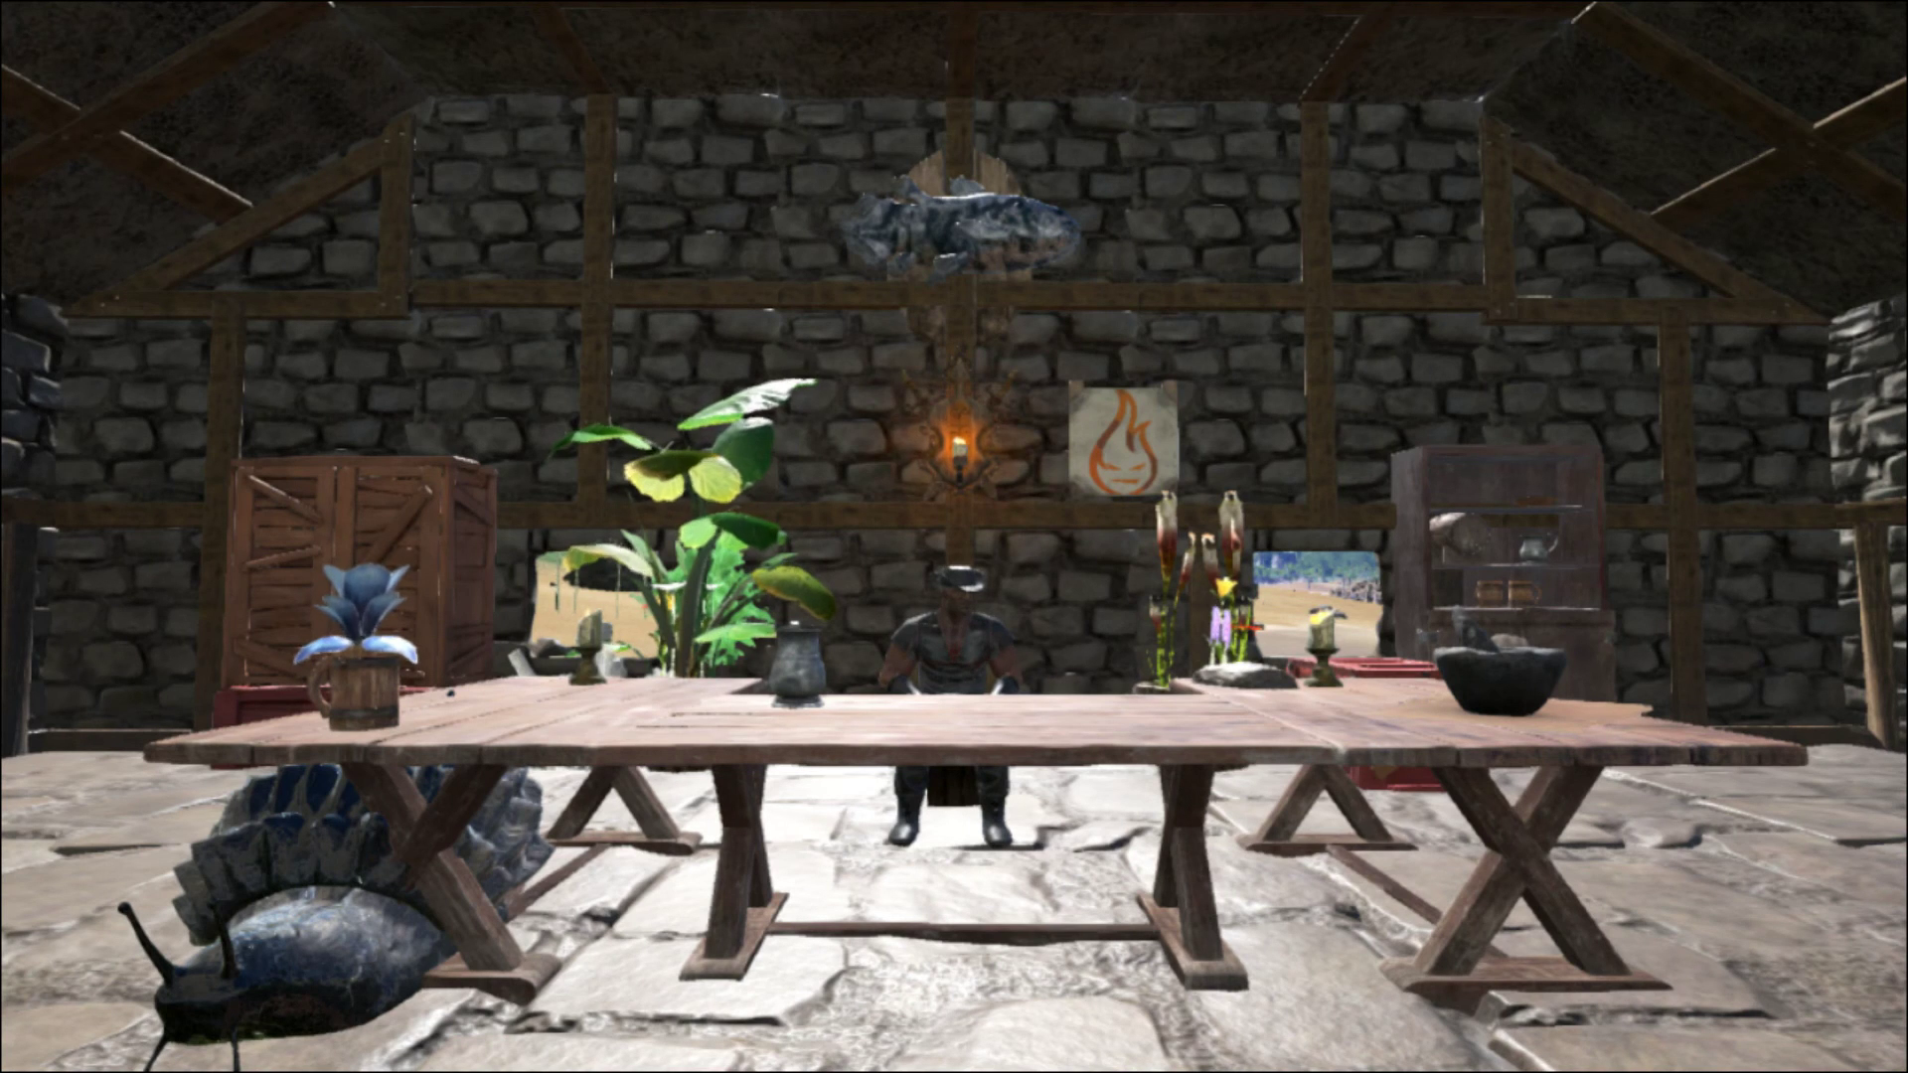